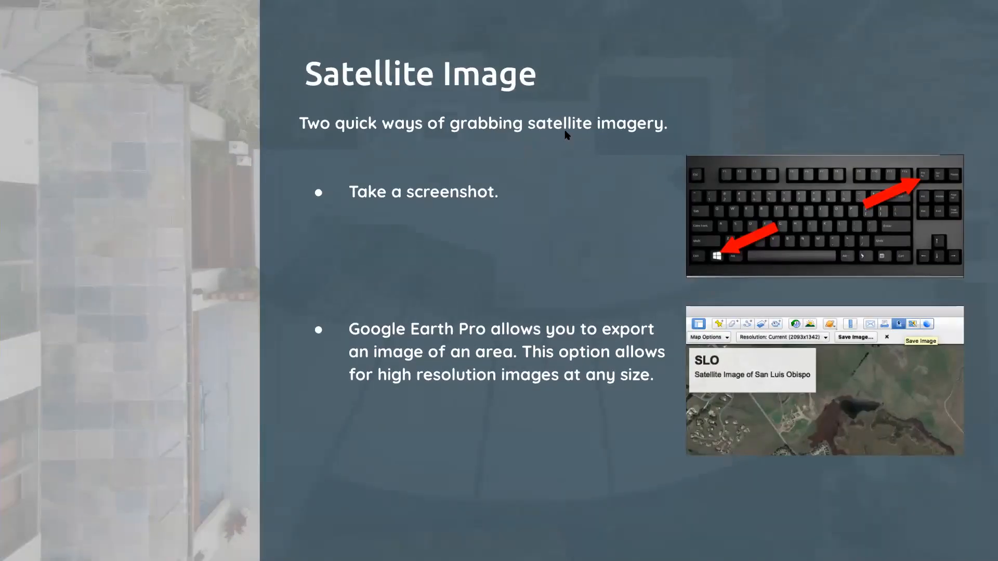
Leave the slideshow, switch to Google Earth in the browser, and zoom in on the neighbourhood around the large greenhouses near the highway
key(Escape)
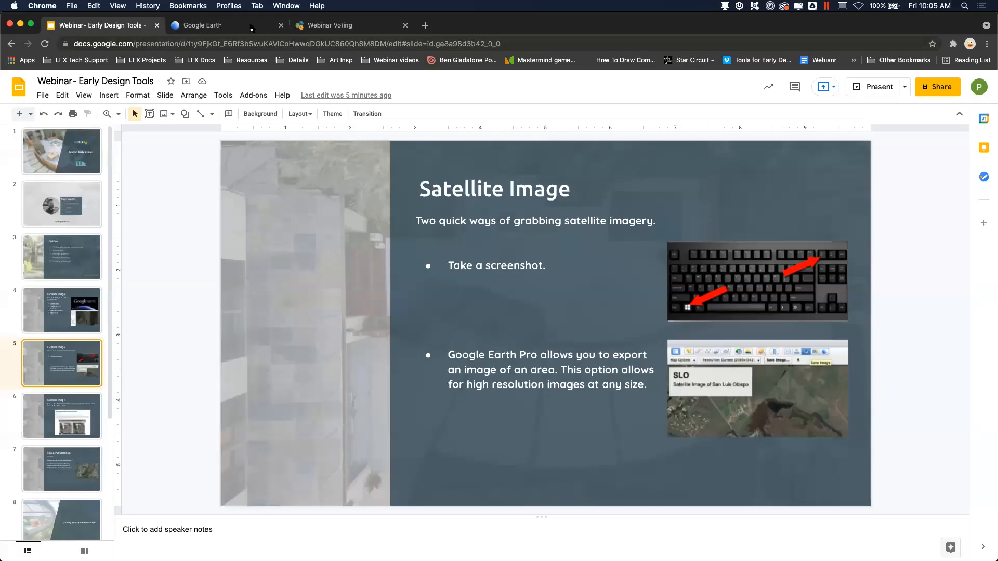
click(251, 28)
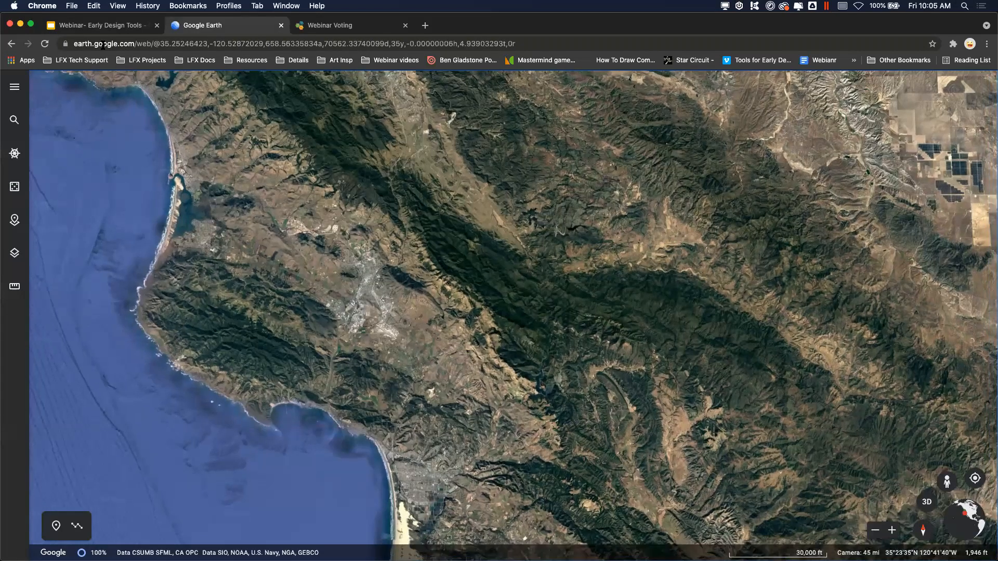
scroll(257, 170, down, 5)
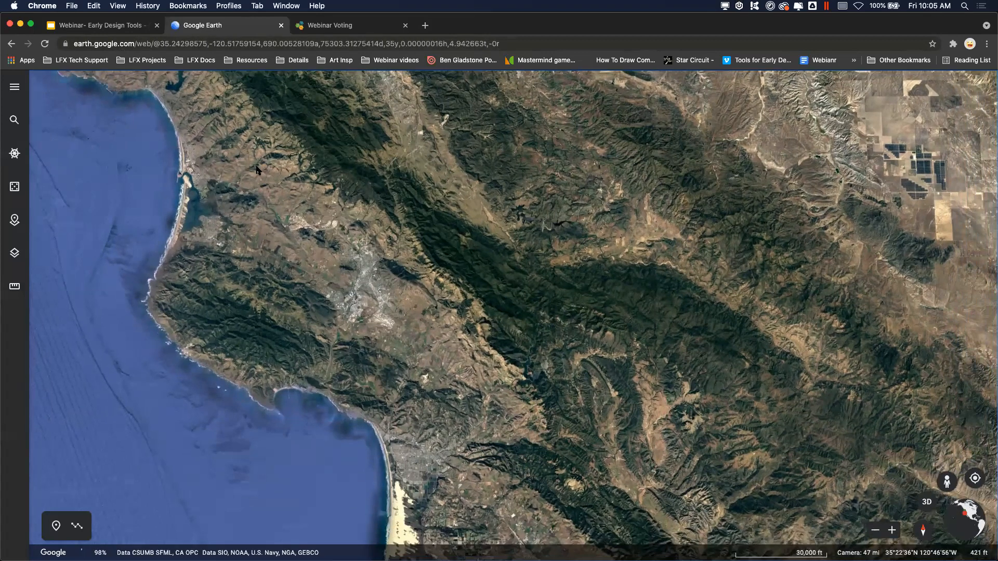
scroll(257, 200, up, 3)
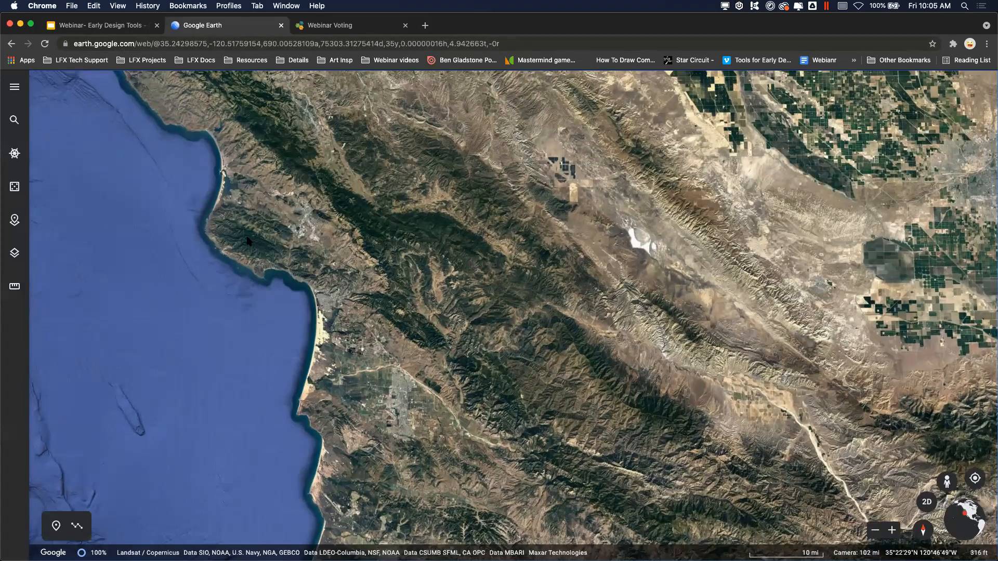
scroll(403, 308, up, 4)
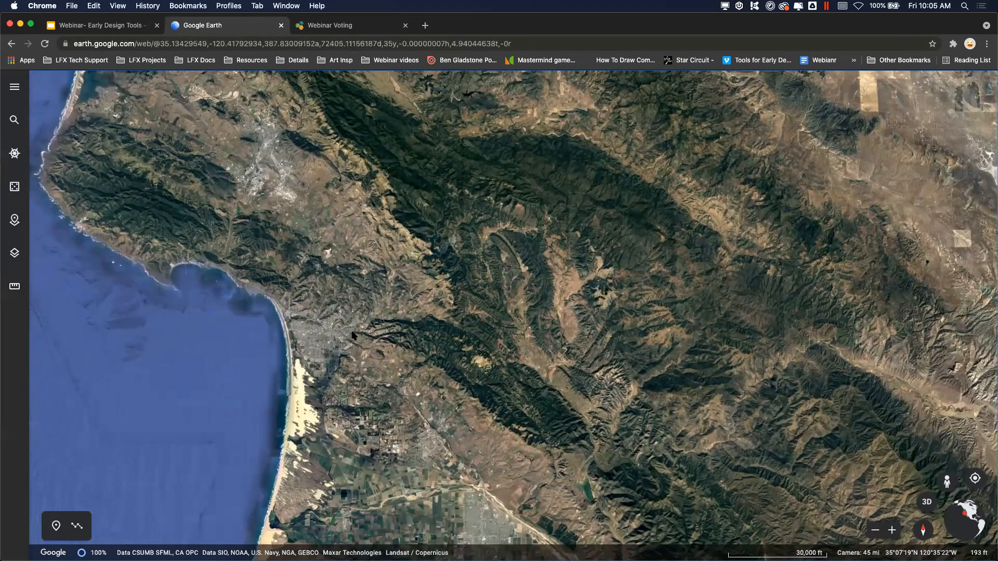
scroll(353, 335, up, 2)
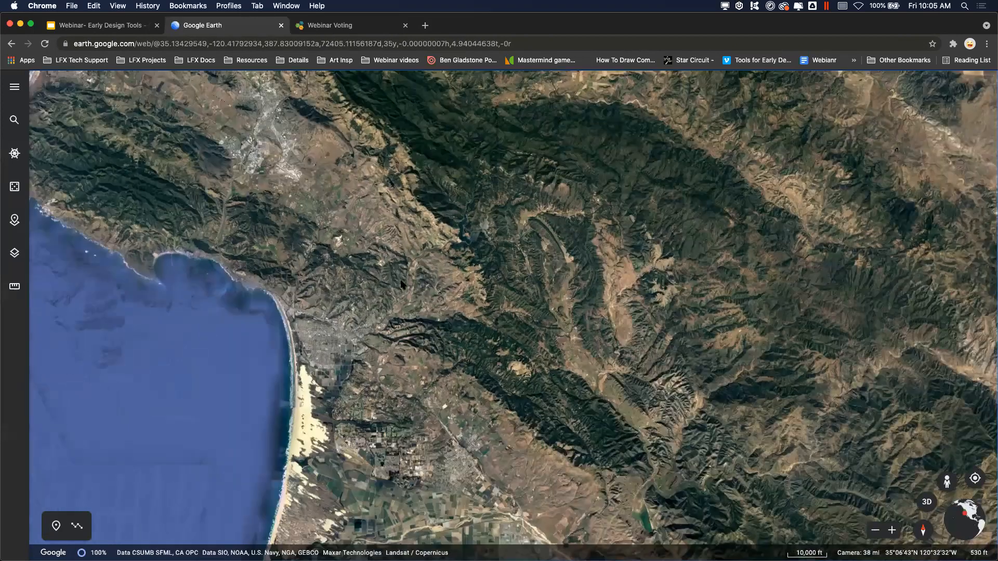
scroll(402, 284, up, 2)
scroll(443, 396, up, 3)
scroll(437, 300, up, 3)
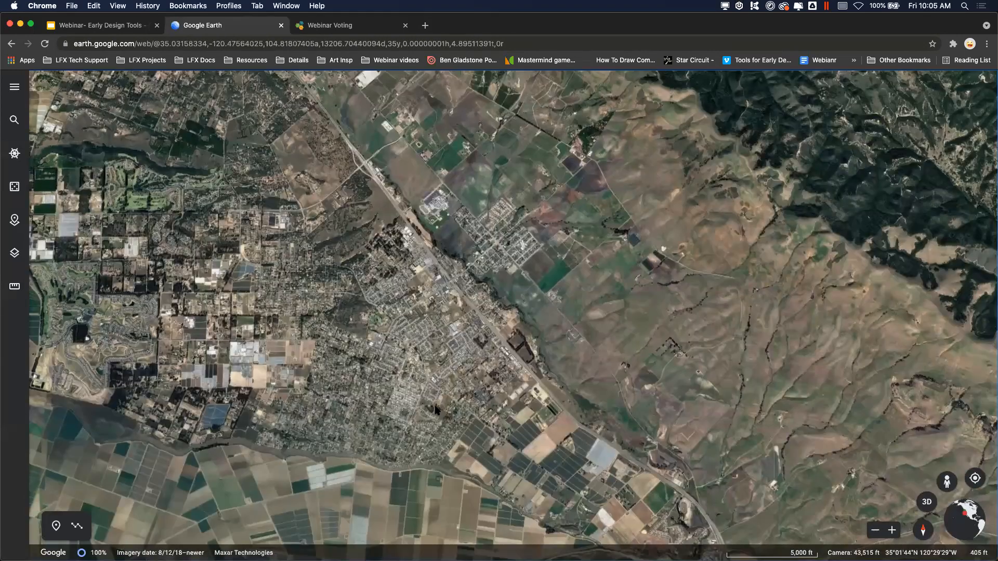
scroll(435, 410, up, 3)
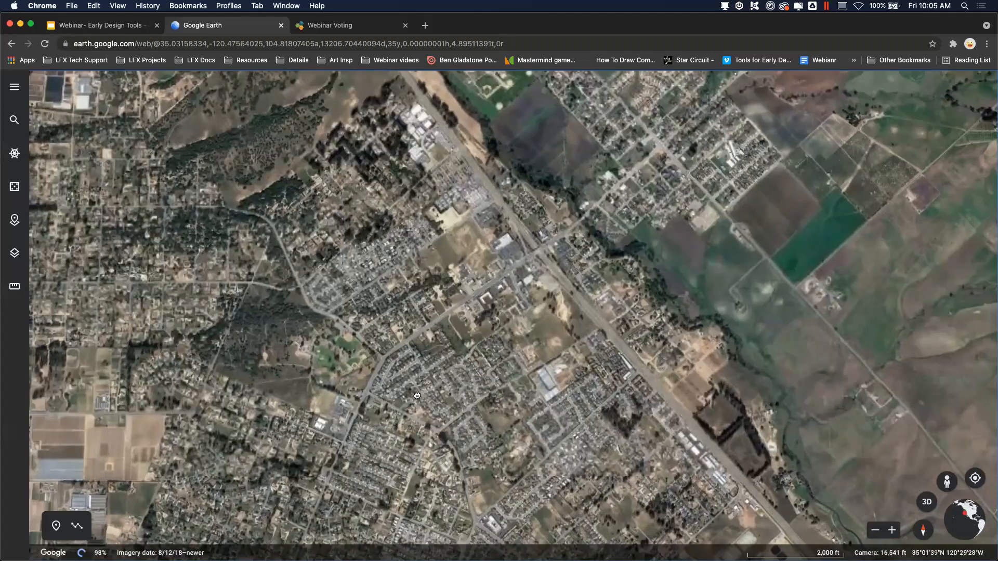
scroll(417, 395, up, 5)
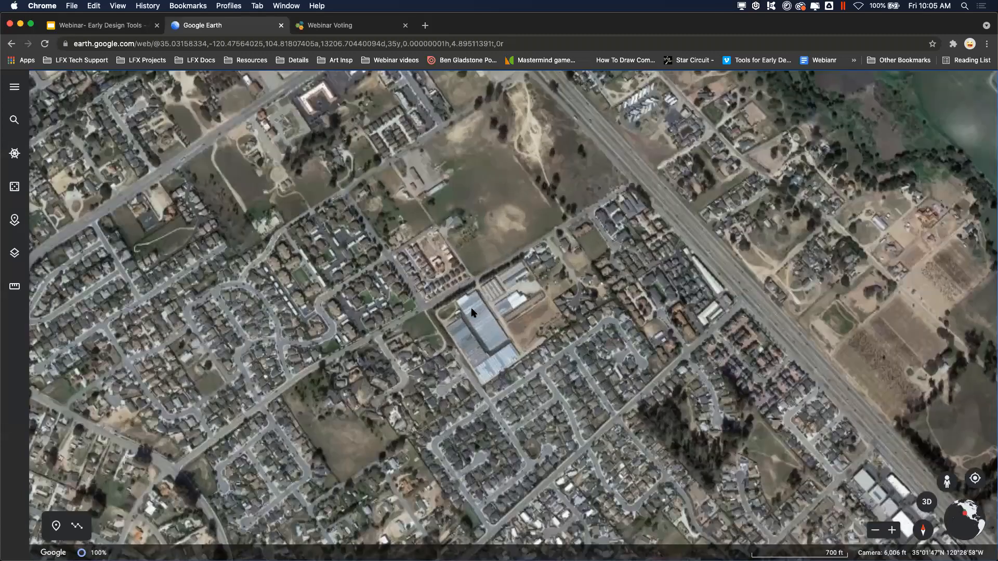
Capture a screenshot of the satellite map area, framed closely around the greenhouses and the surrounding housing
scroll(716, 212, up, 2)
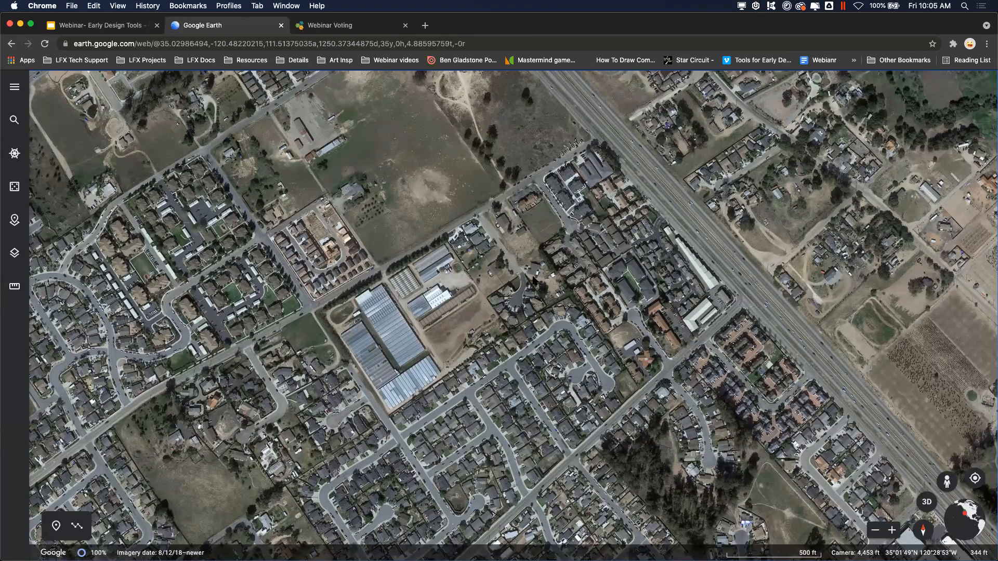
key(super+shift+4)
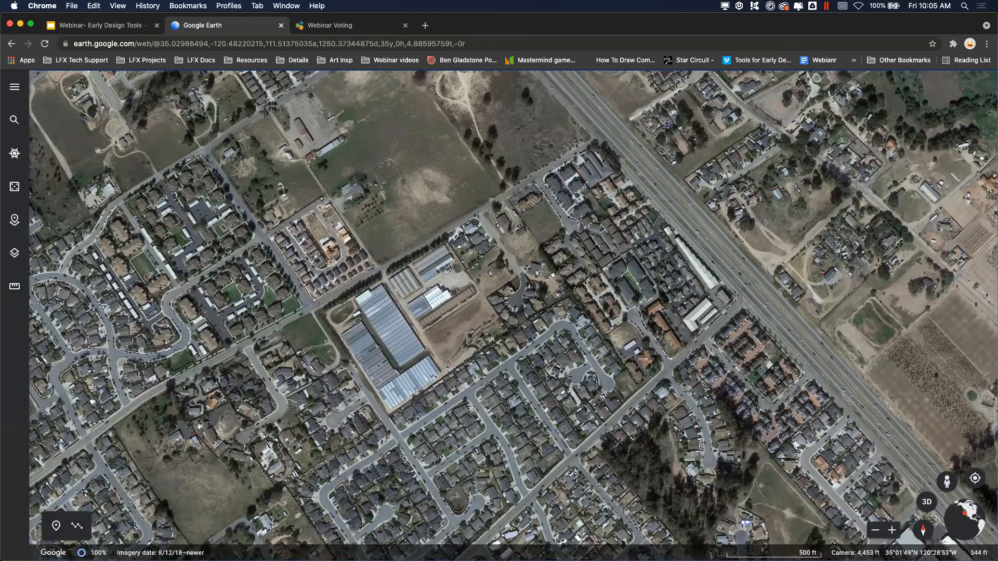
drag(65, 93, 994, 560)
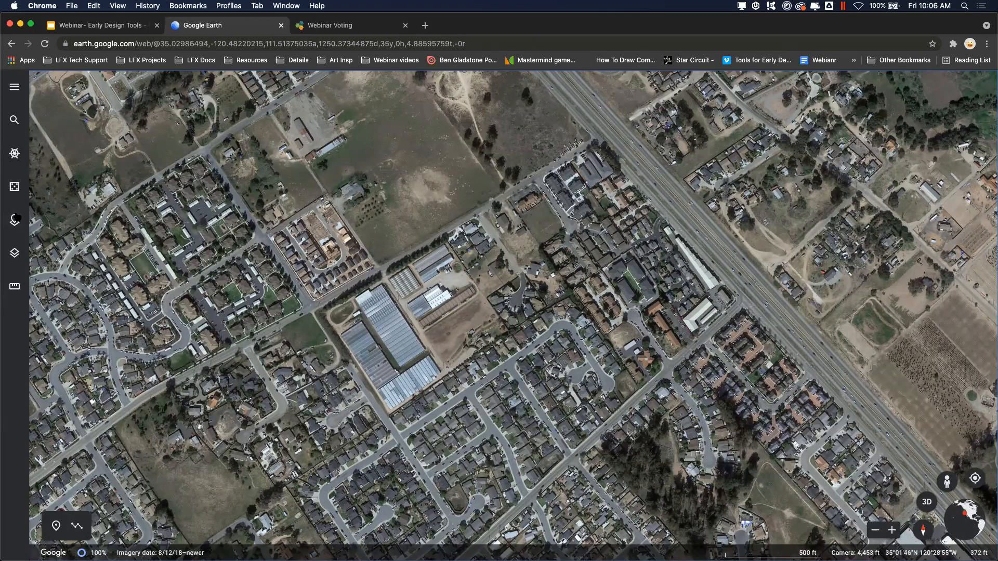
Compare the Everything and Exploration map styles and set the map style to Clean
click(14, 252)
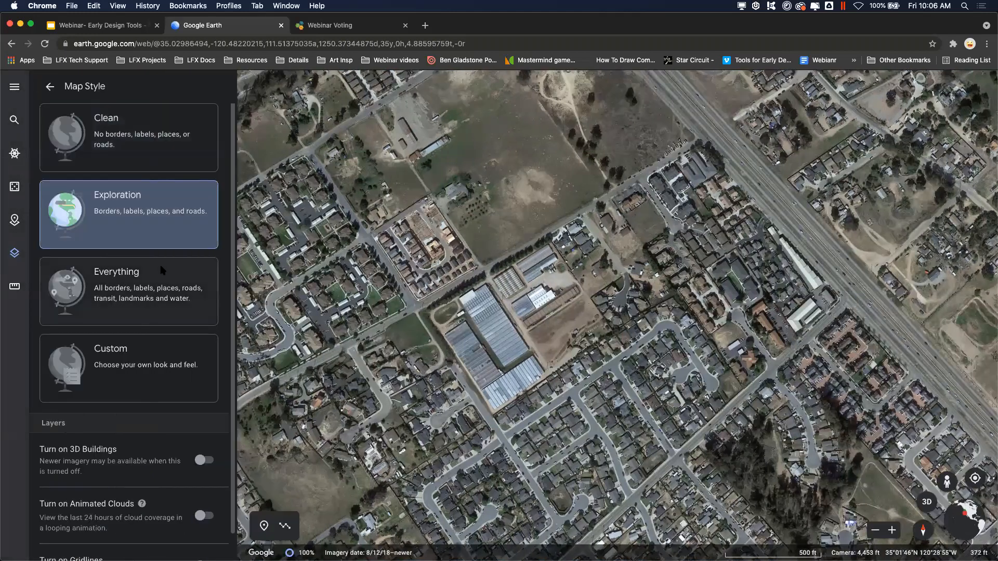
click(163, 272)
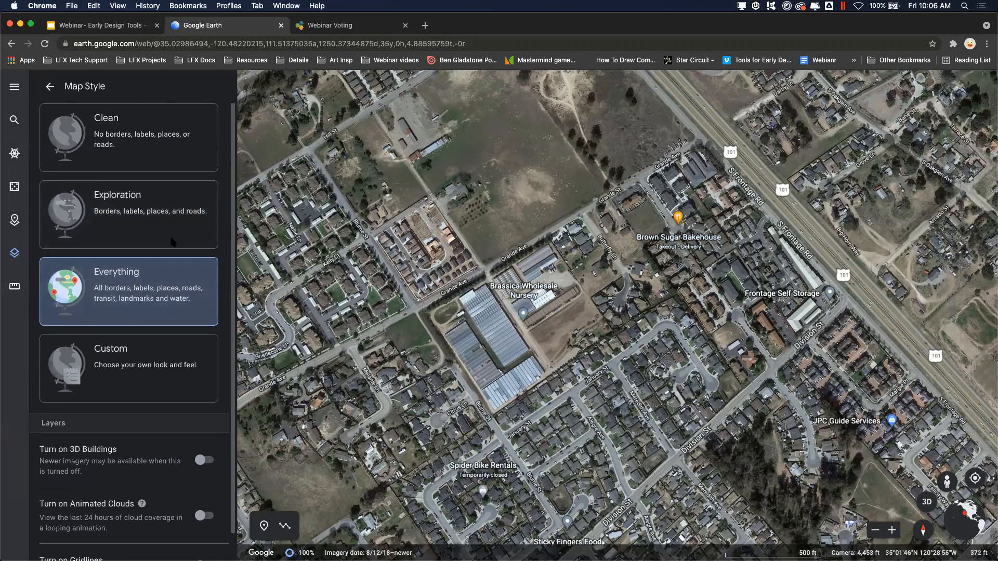
click(172, 147)
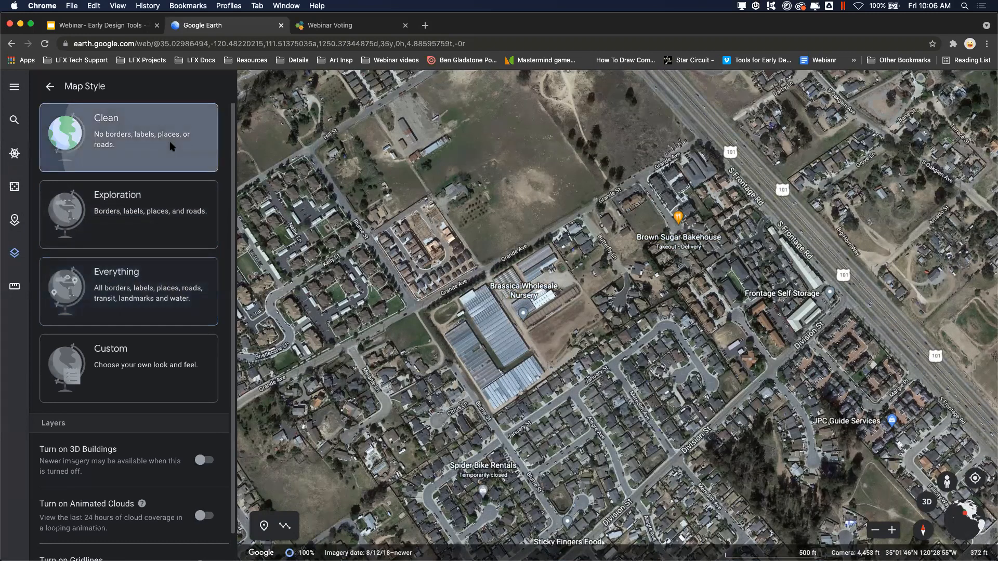
click(167, 197)
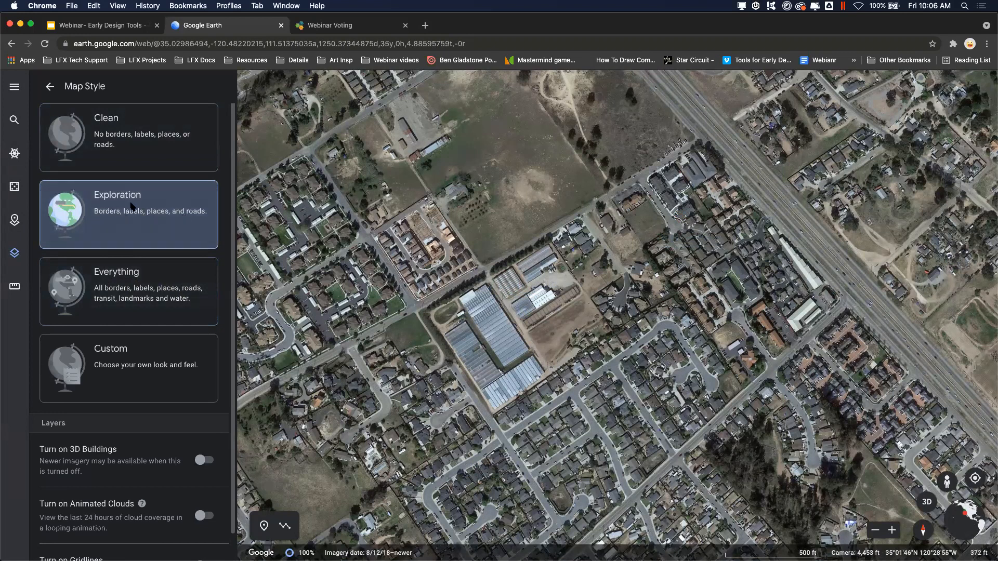
click(167, 154)
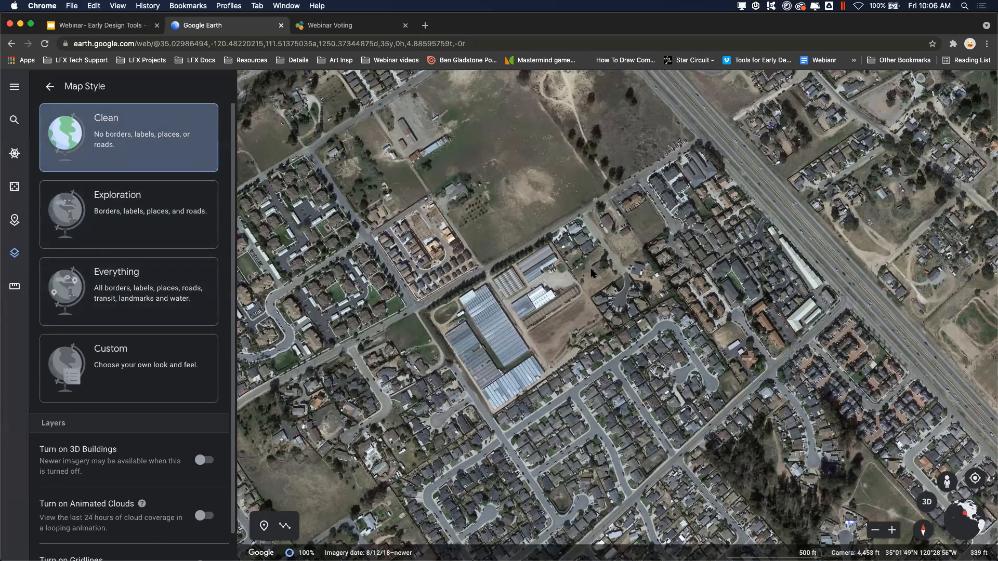
click(50, 87)
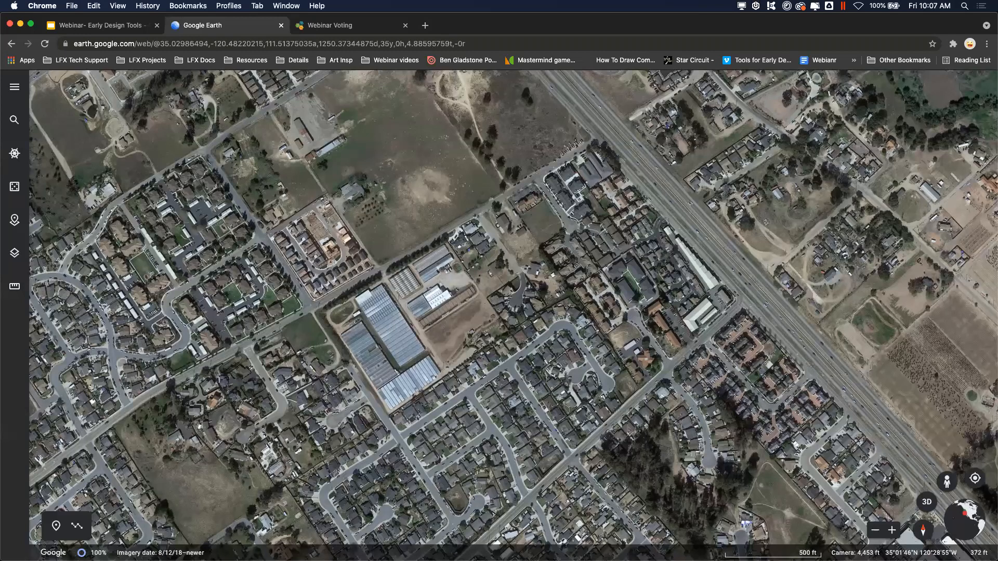
Switch to Google Earth Pro and frame the San Luis Obispo fields between the housing development and the airport runways
key(super+Tab)
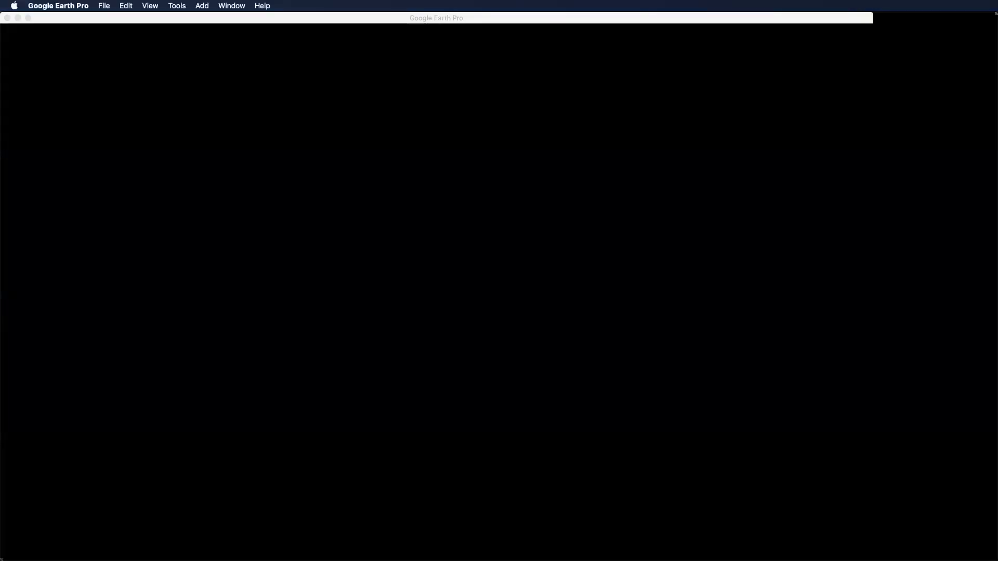
scroll(423, 329, down, 10)
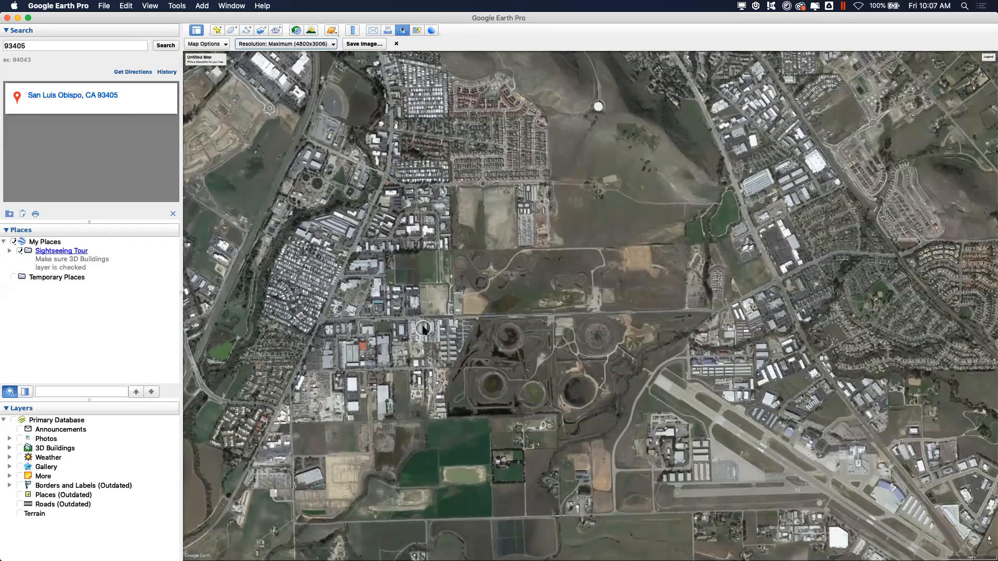
scroll(423, 328, down, 10)
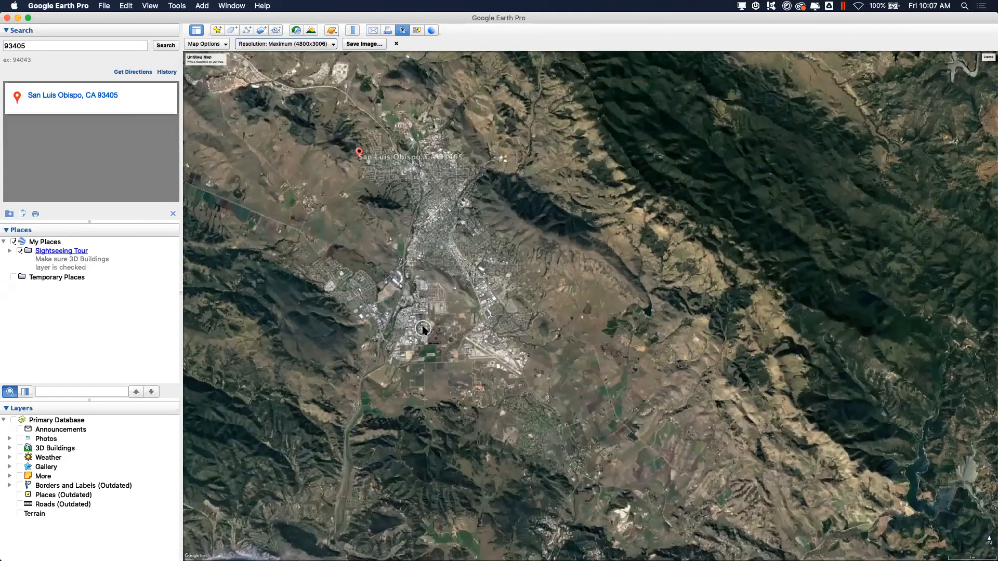
scroll(424, 329, up, 10)
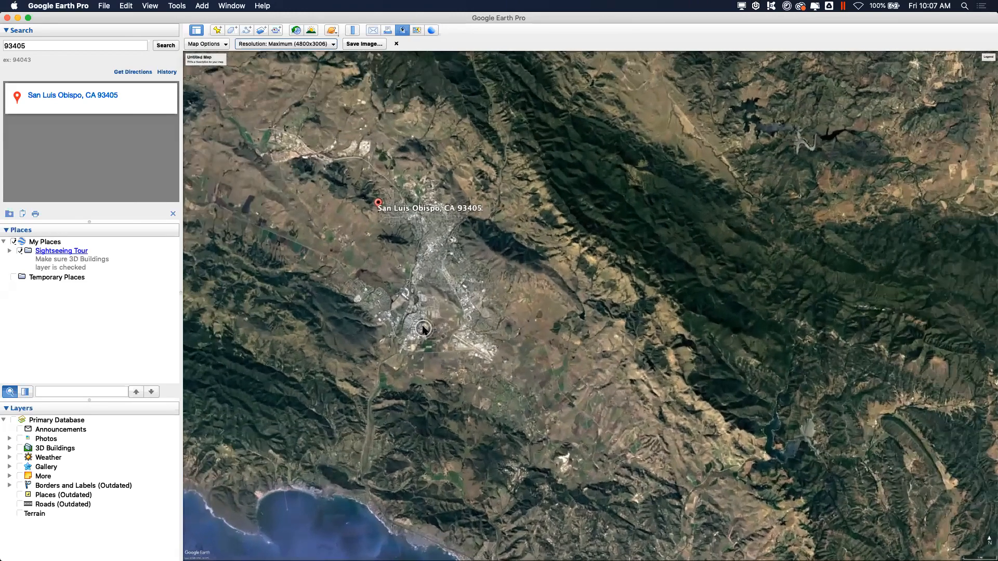
scroll(421, 329, up, 6)
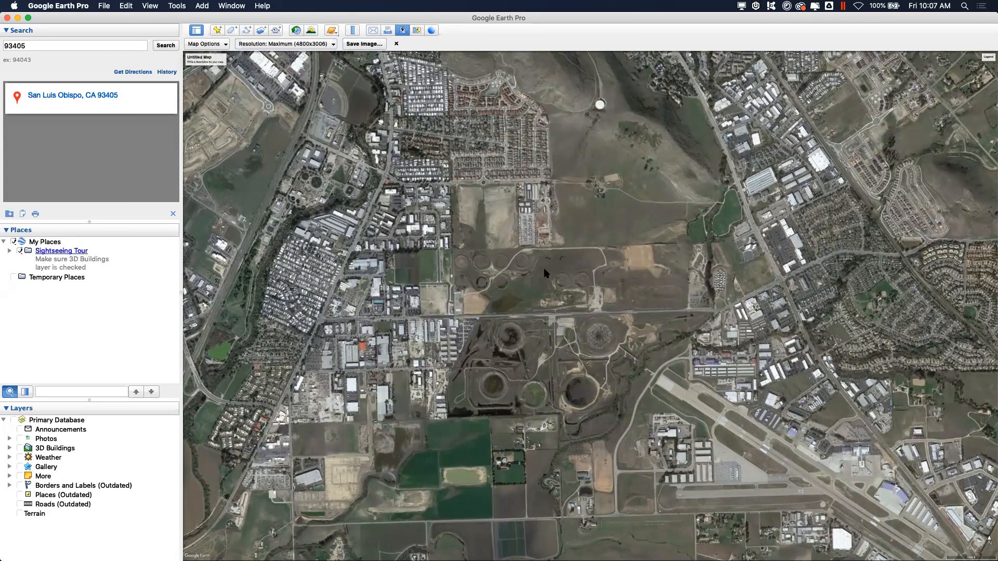
scroll(544, 273, up, 3)
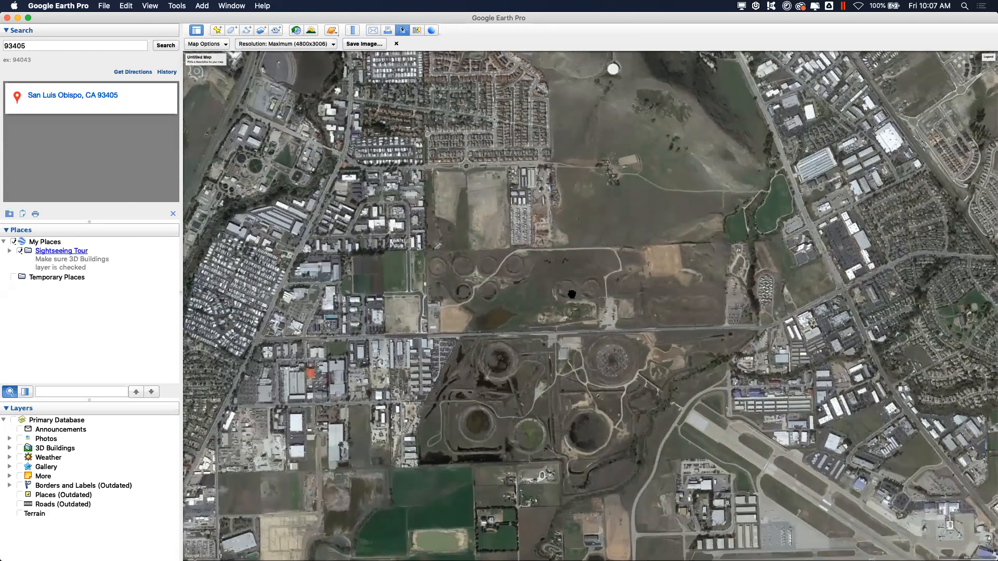
drag(562, 292, 589, 338)
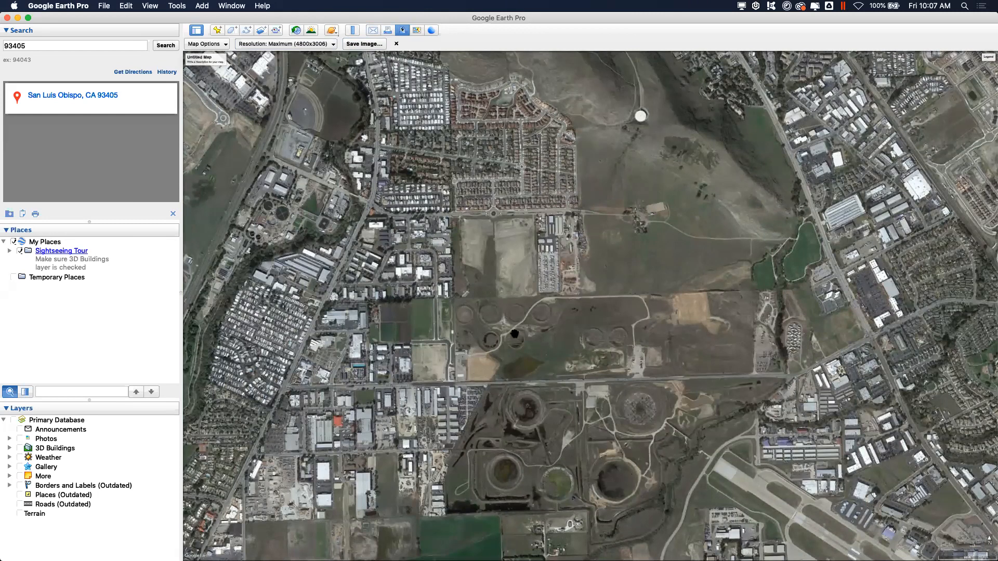
scroll(574, 361, up, 2)
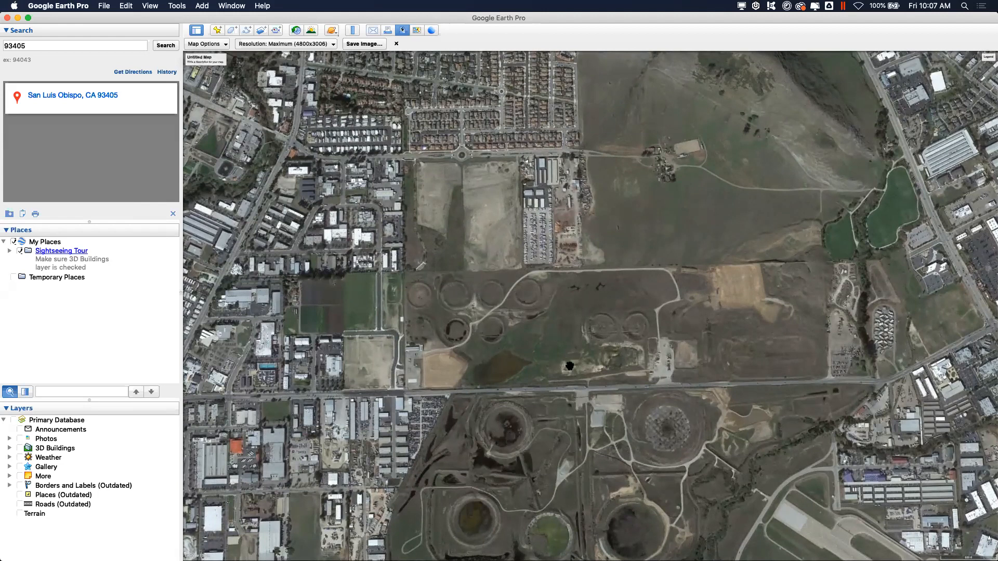
drag(802, 360, 714, 372)
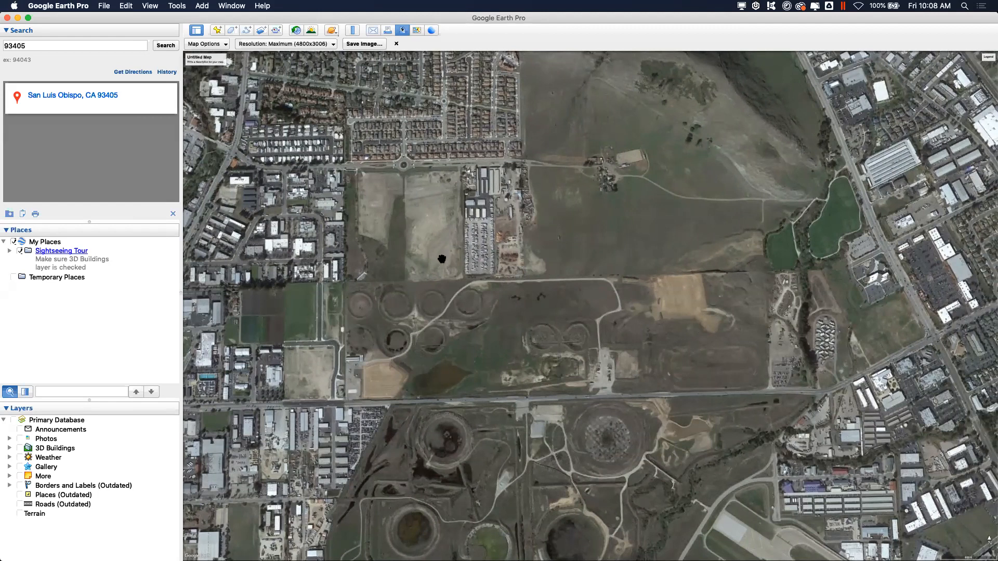
scroll(442, 258, down, 2)
scroll(442, 258, down, 3)
drag(444, 259, 530, 265)
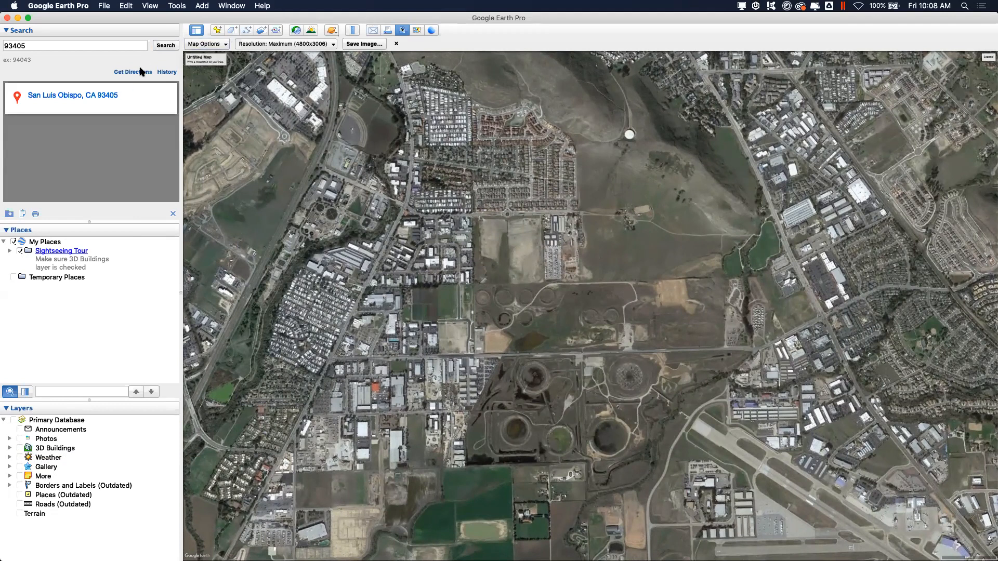
Save the satellite view as an image named test in Documents at Maximum (4800x3006) resolution
click(402, 31)
click(402, 32)
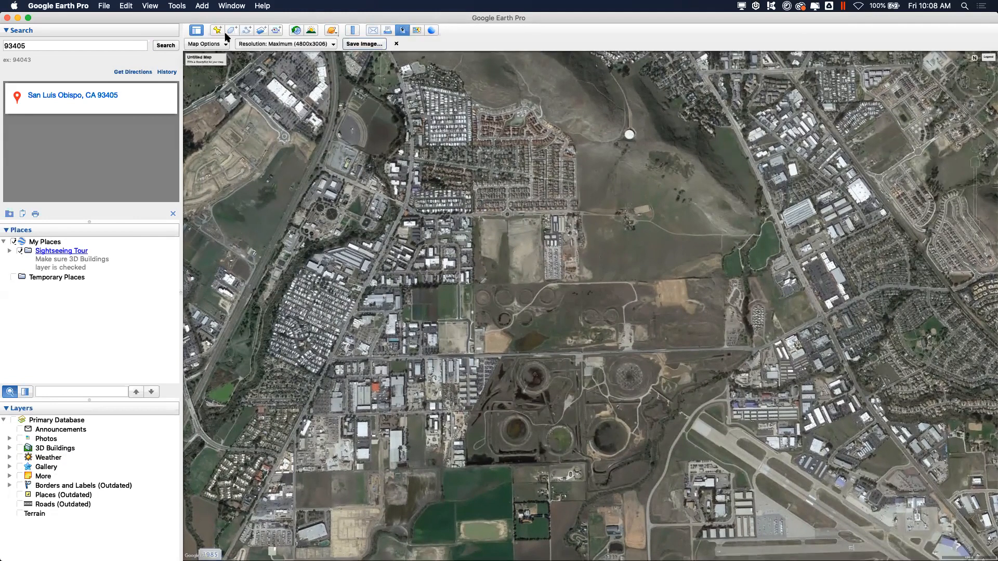
click(313, 45)
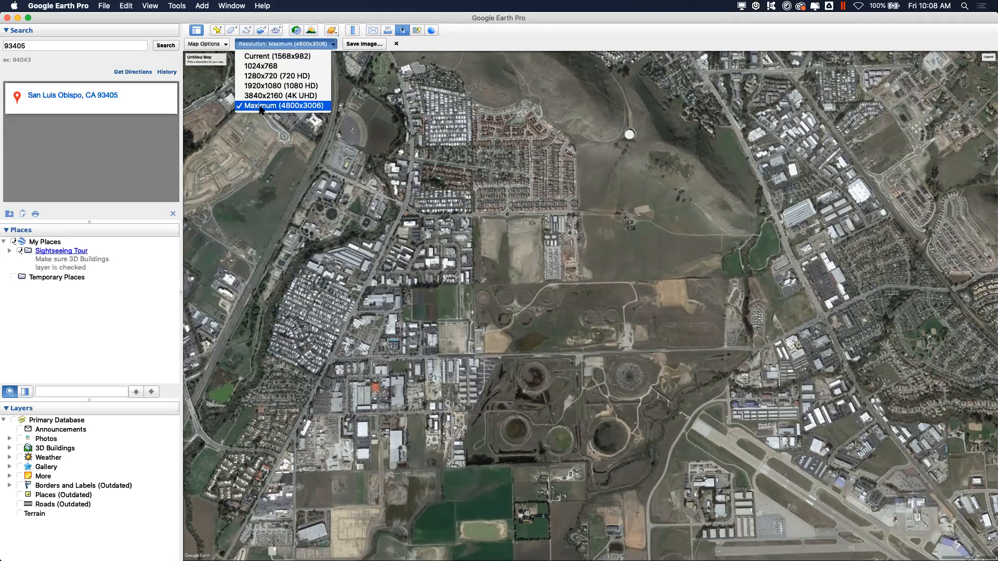
click(296, 107)
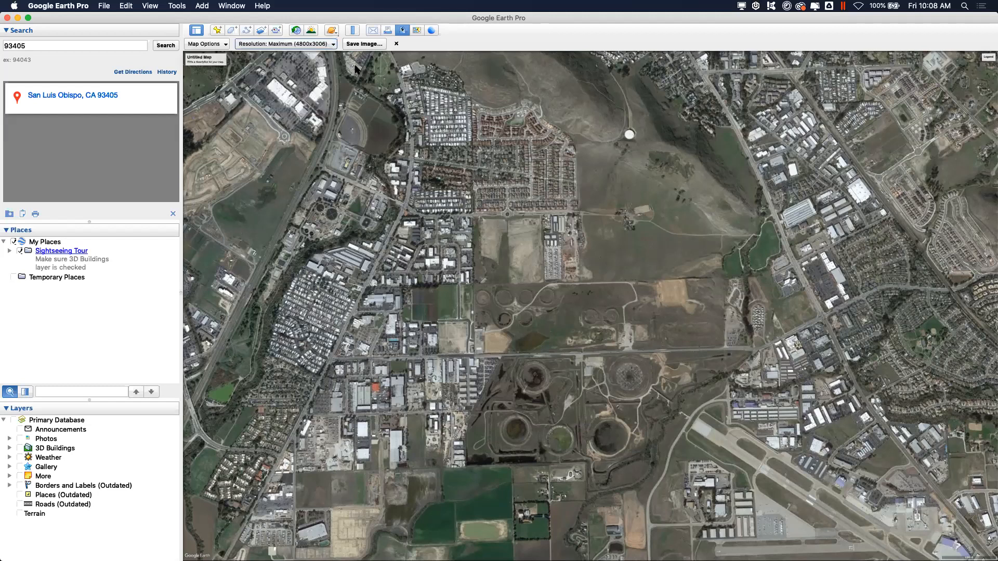
click(370, 44)
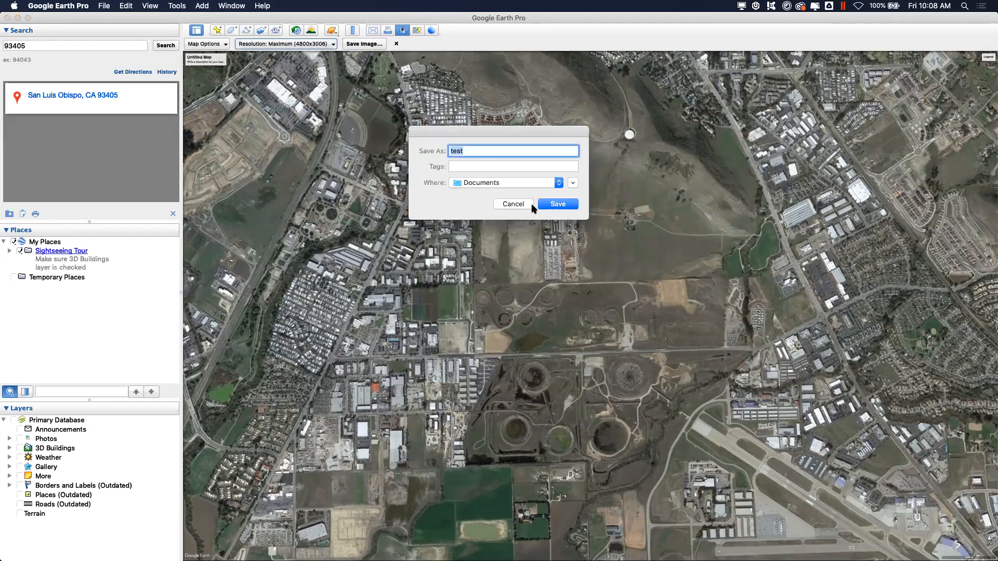
click(556, 203)
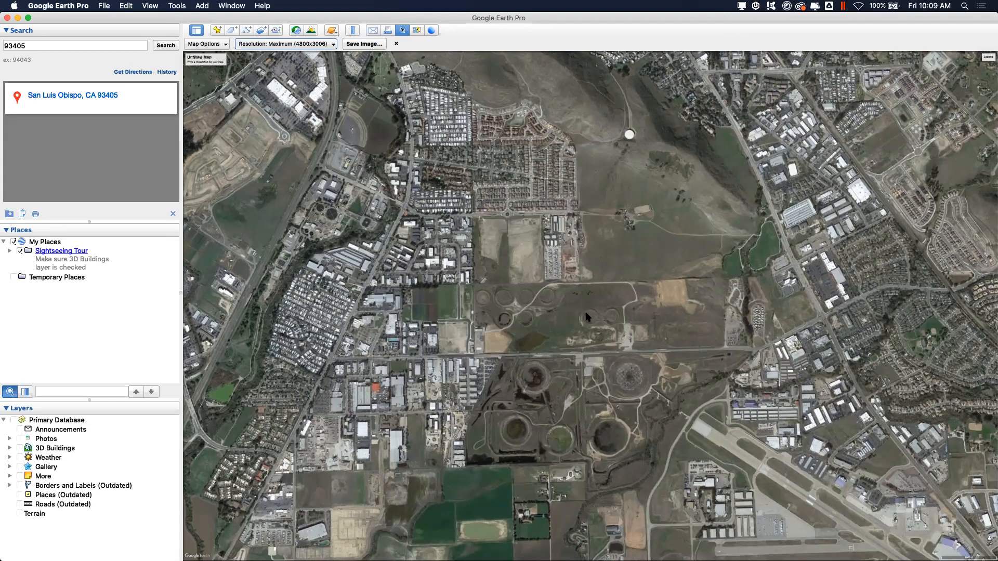
double_click(200, 17)
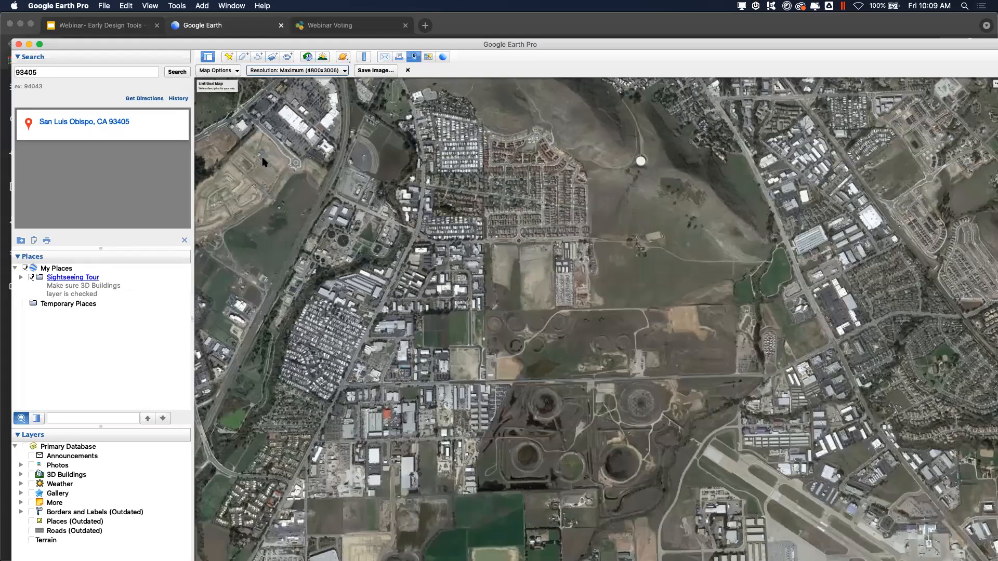
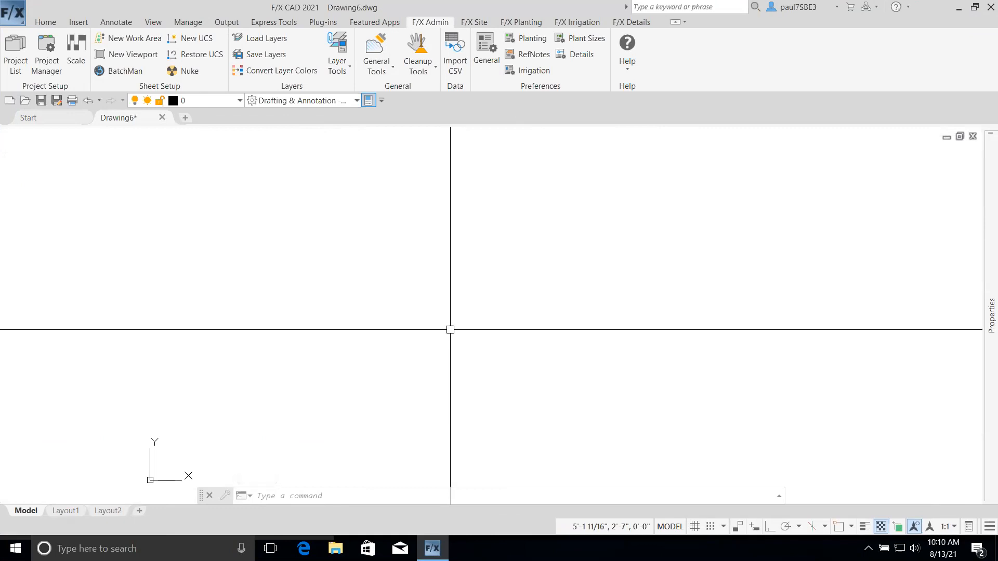
Configure the drawing units to Decimal length with an insertion scale of Feet
text(un)
key(Return)
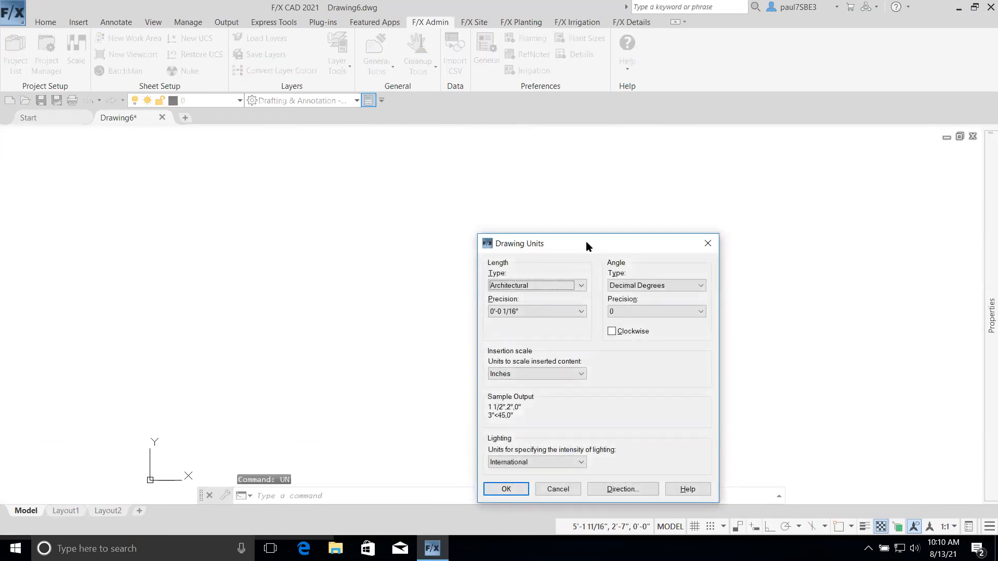
drag(586, 242, 479, 169)
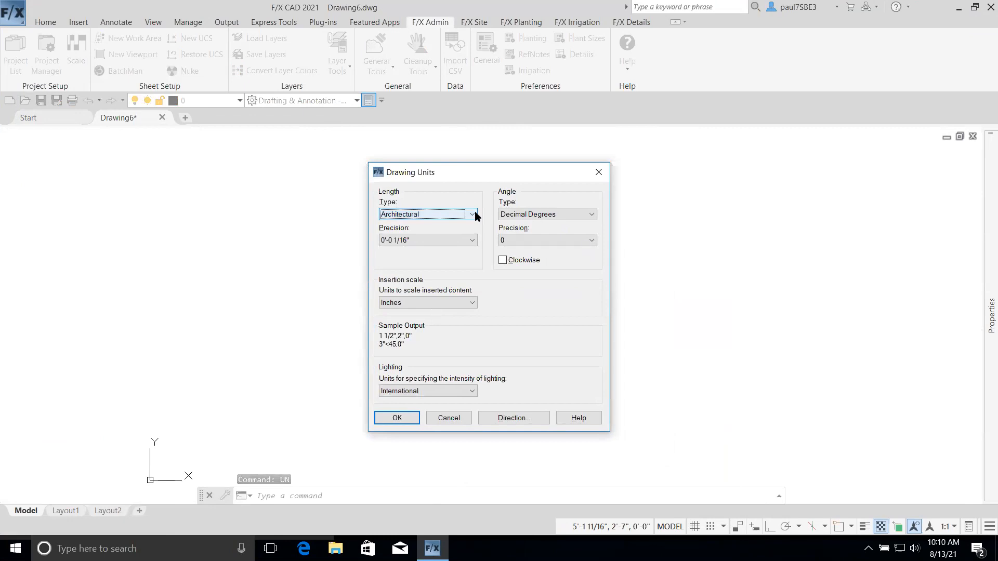
click(410, 304)
click(408, 330)
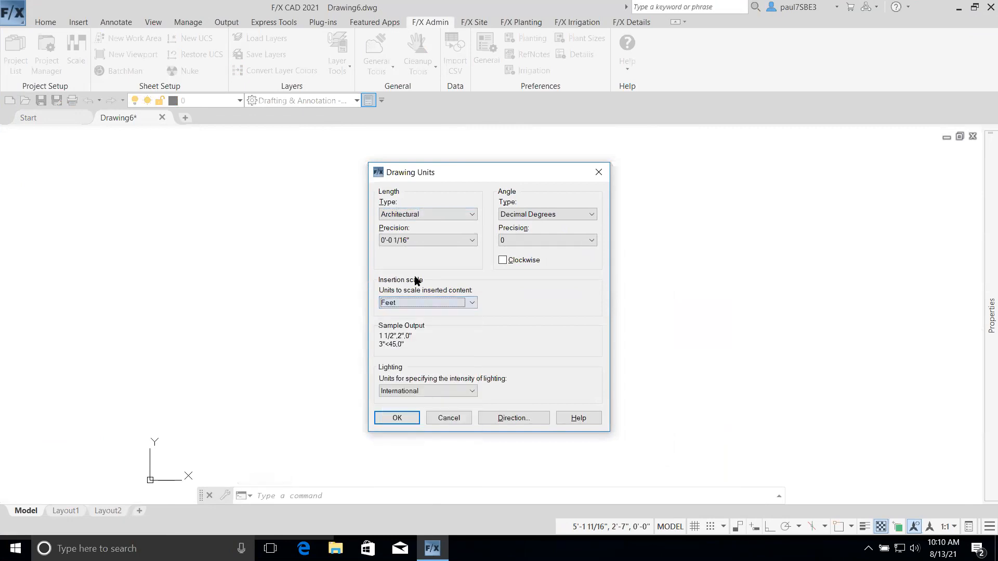
click(438, 212)
click(434, 213)
click(434, 213)
click(431, 234)
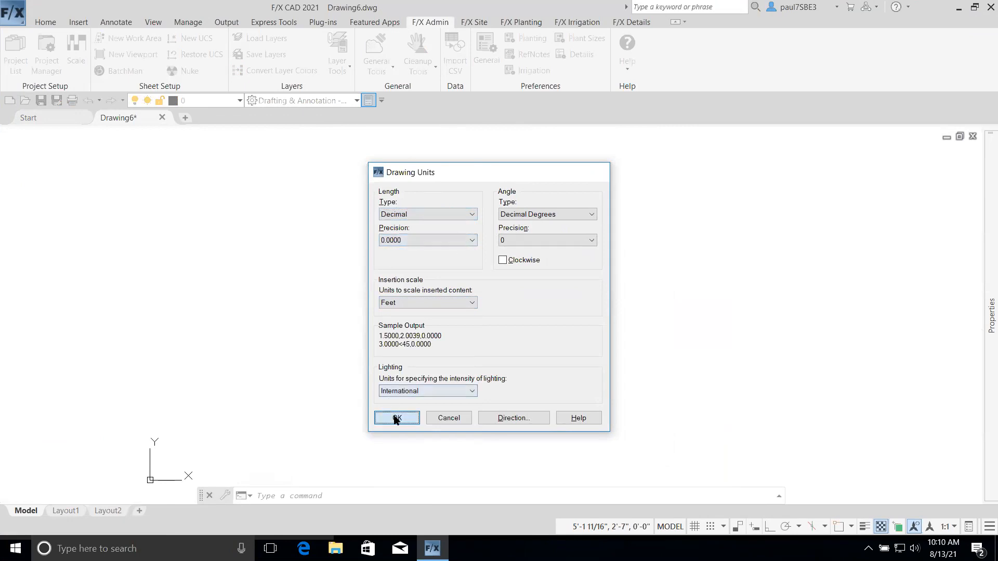
click(397, 418)
Set the plot scale to 1" = 500 FT with imperial units and Decimal Feet as drawing units
click(77, 53)
click(430, 237)
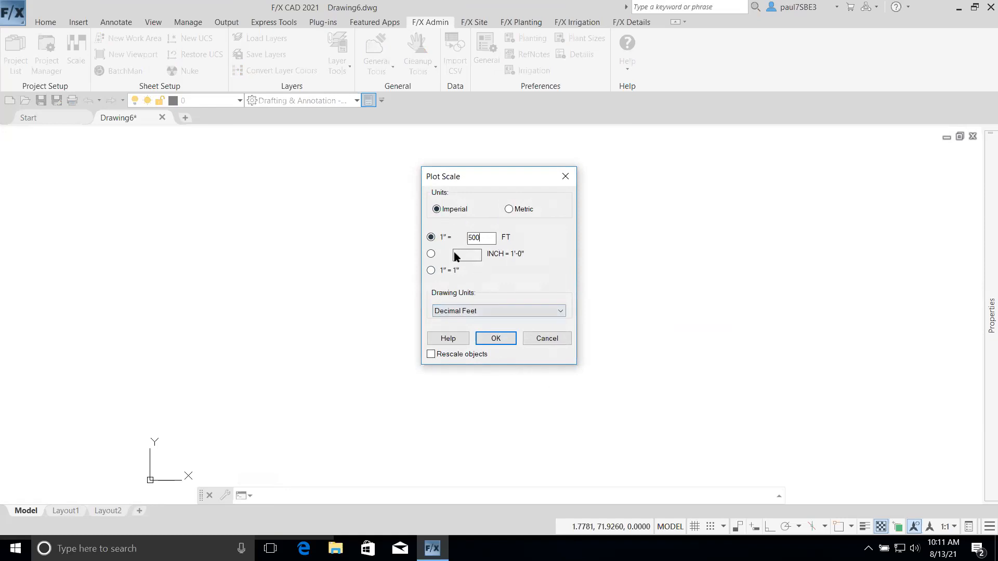
click(494, 340)
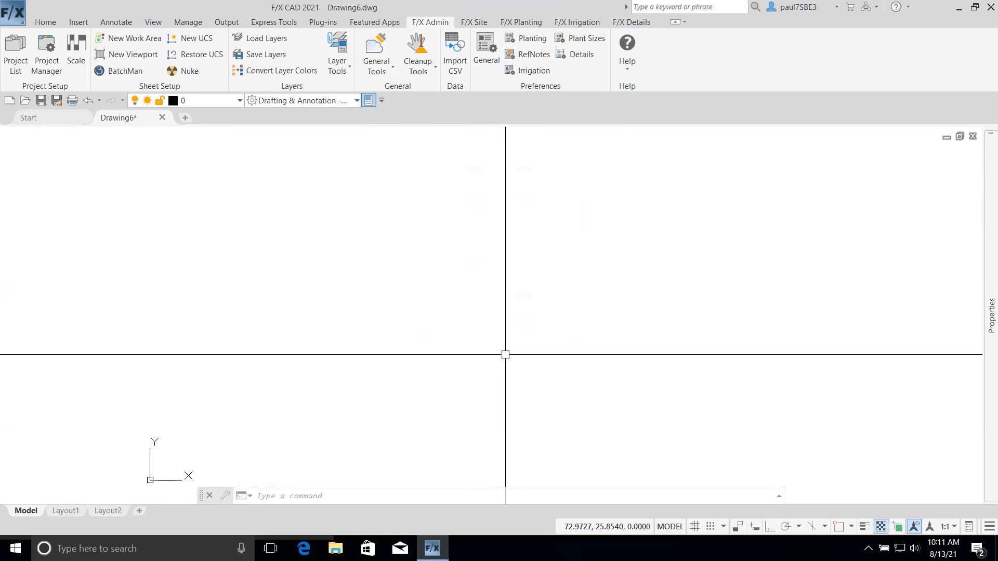
text(imageattch)
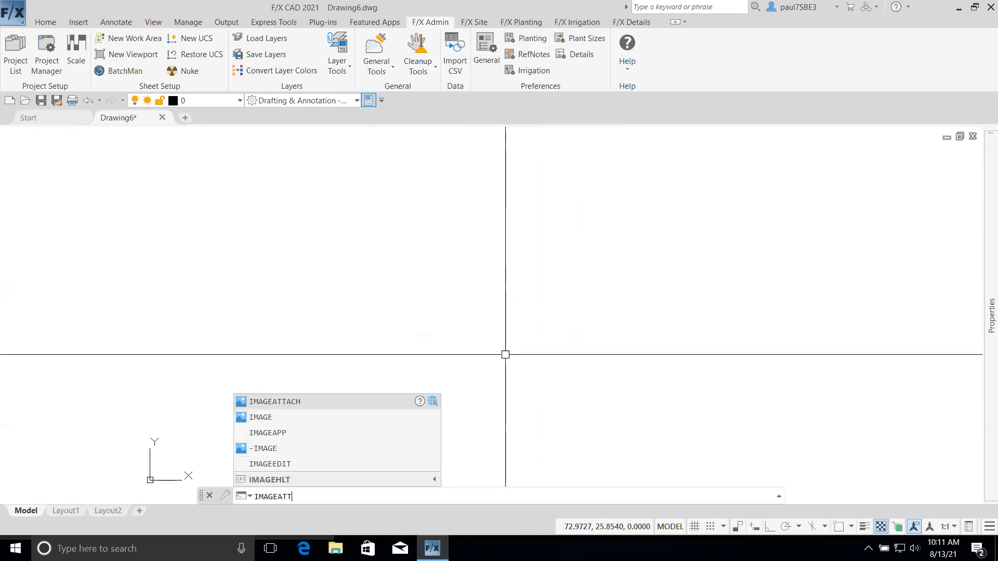
text(ach)
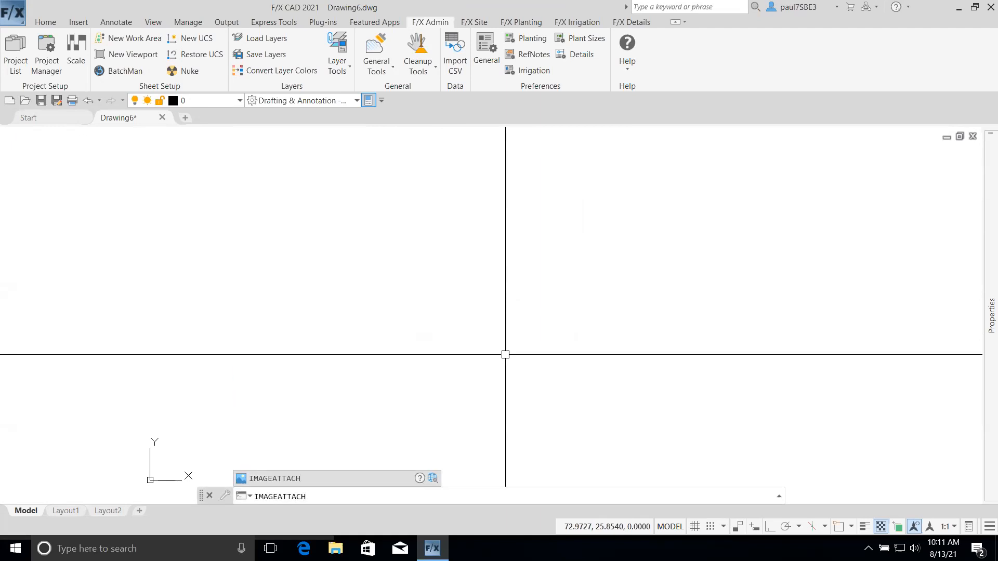
key(Return)
Open the External References manager and narrow it to free up drawing space
text(xr)
key(Return)
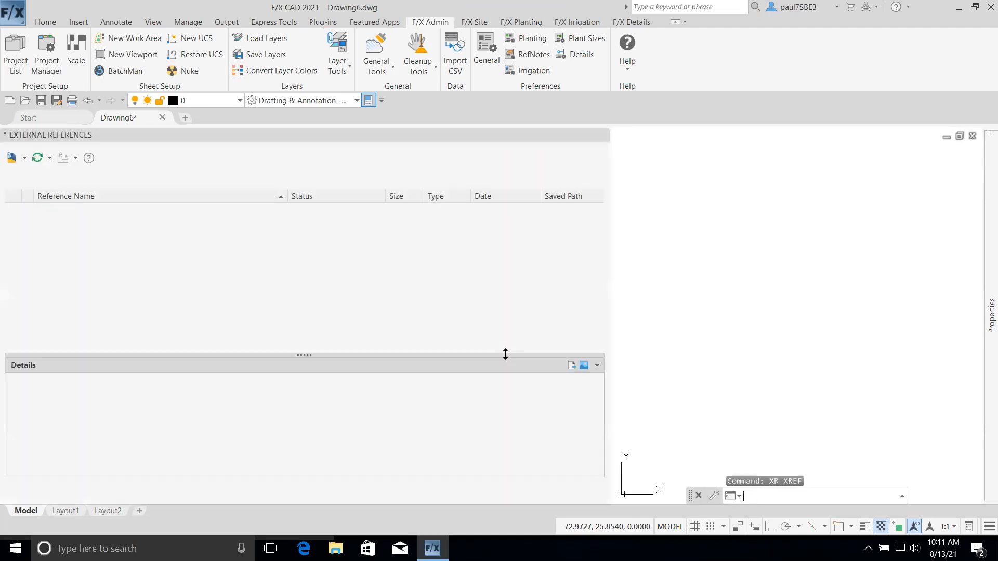
drag(608, 316, 291, 288)
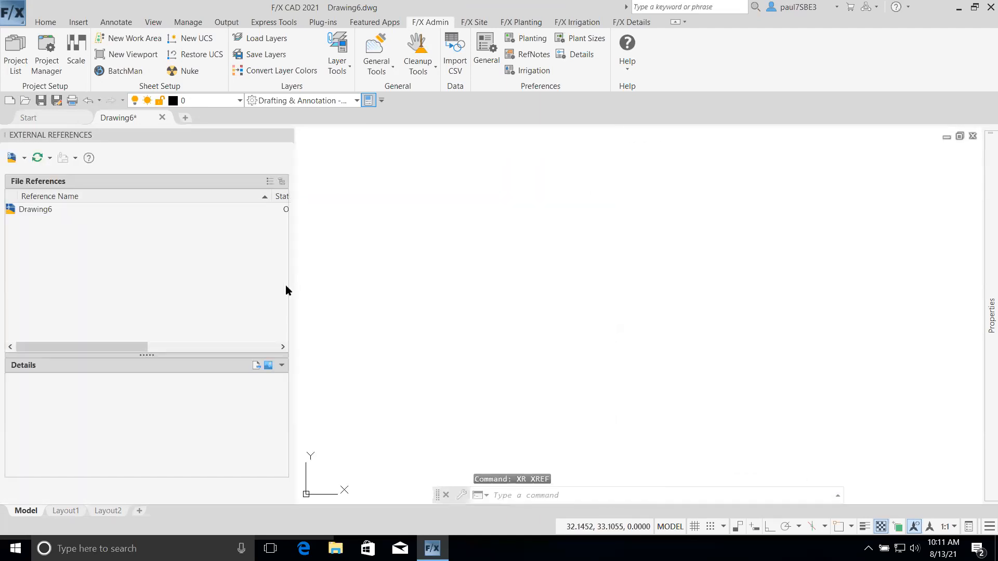
Choose SLO Satellite.jpg from the Satellite Image folder as the image reference to attach
click(25, 158)
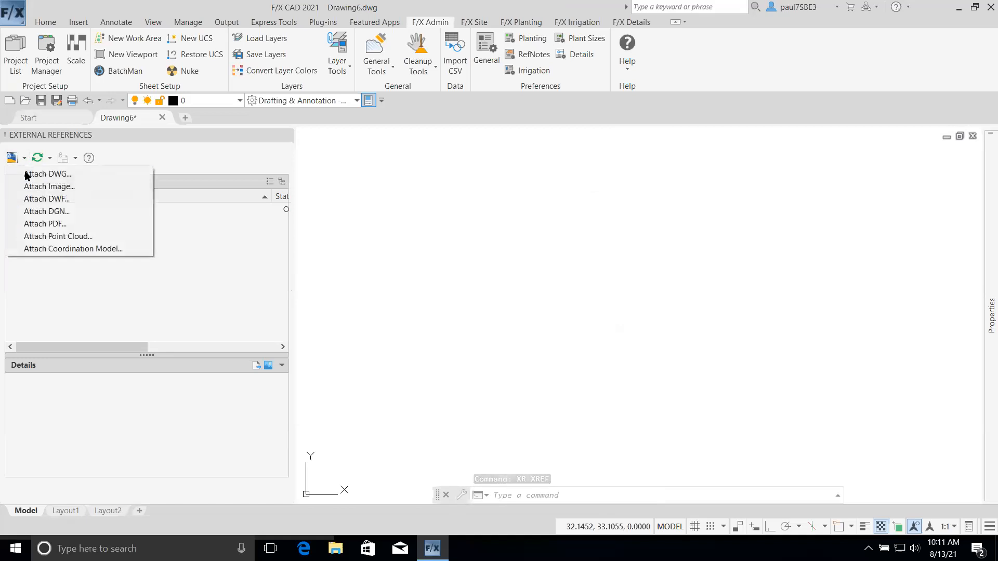
click(52, 187)
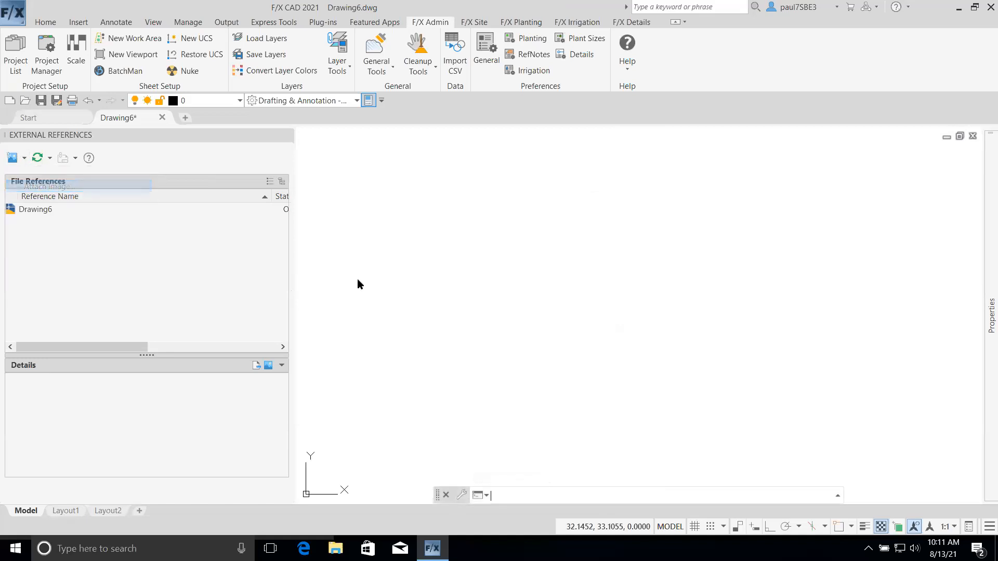
drag(578, 207, 556, 137)
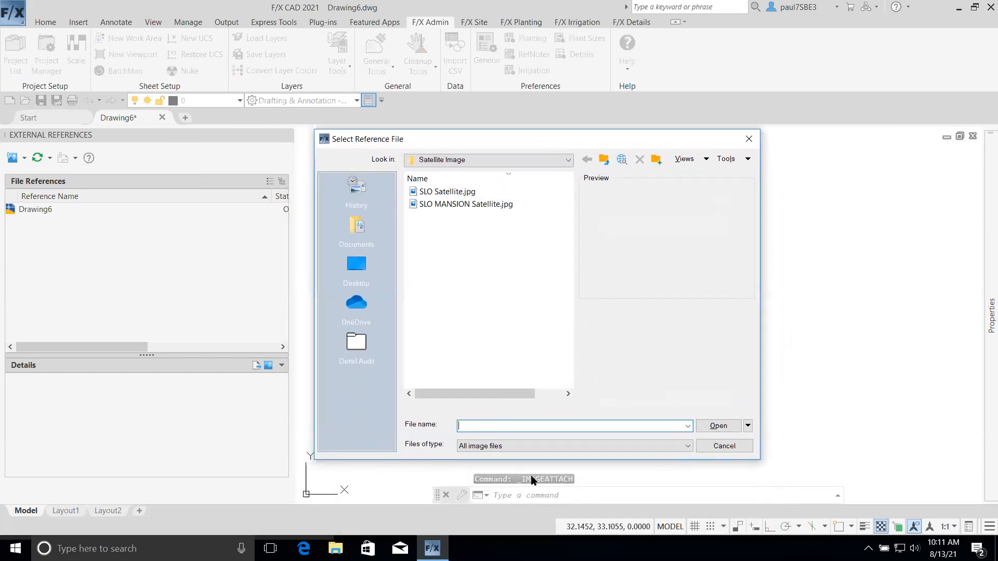
click(461, 192)
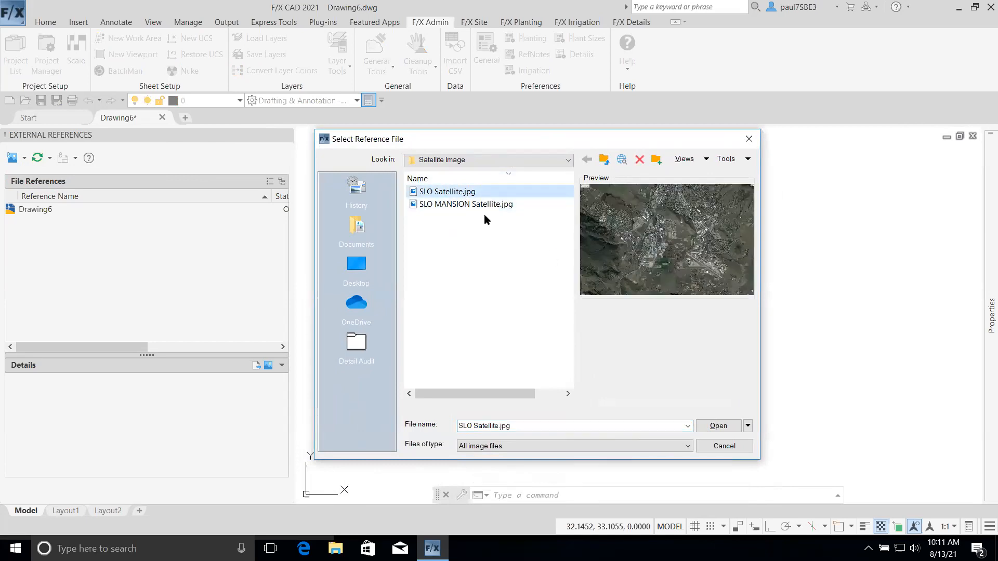
click(720, 426)
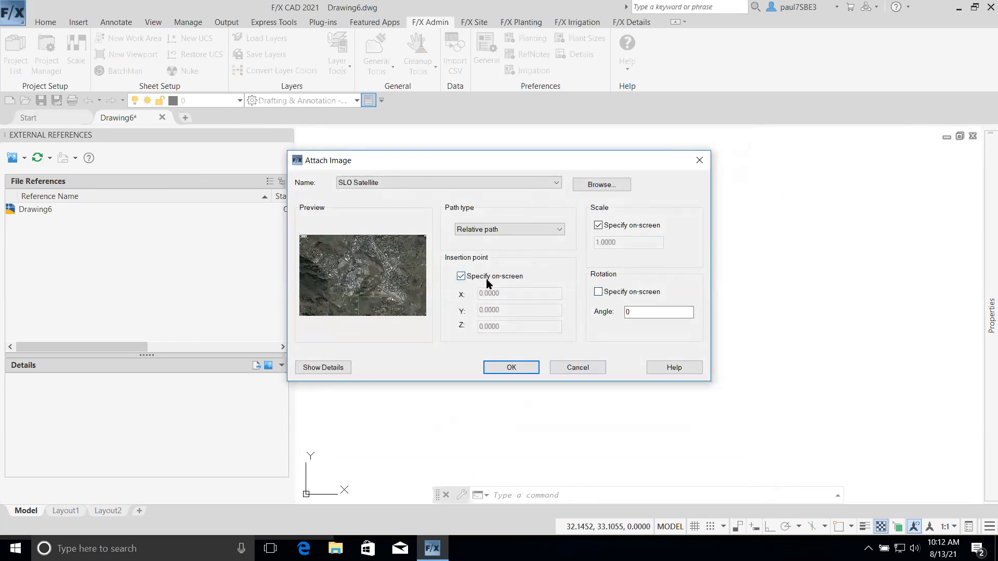
Attach the image with a relative path, picking its insertion point near the drawing origin and its scale factor on screen
click(496, 371)
scroll(495, 378, down, 4)
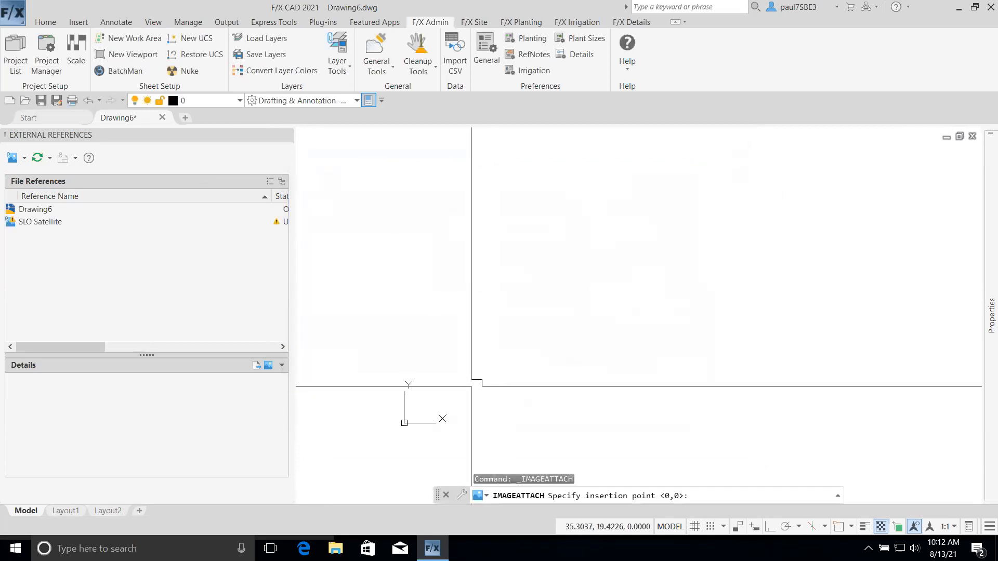
click(419, 412)
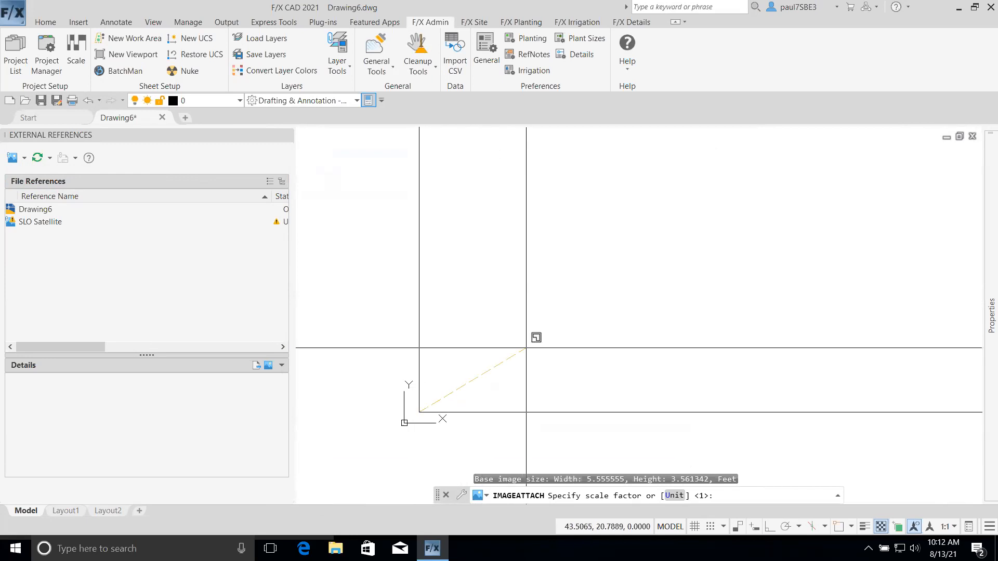
click(463, 396)
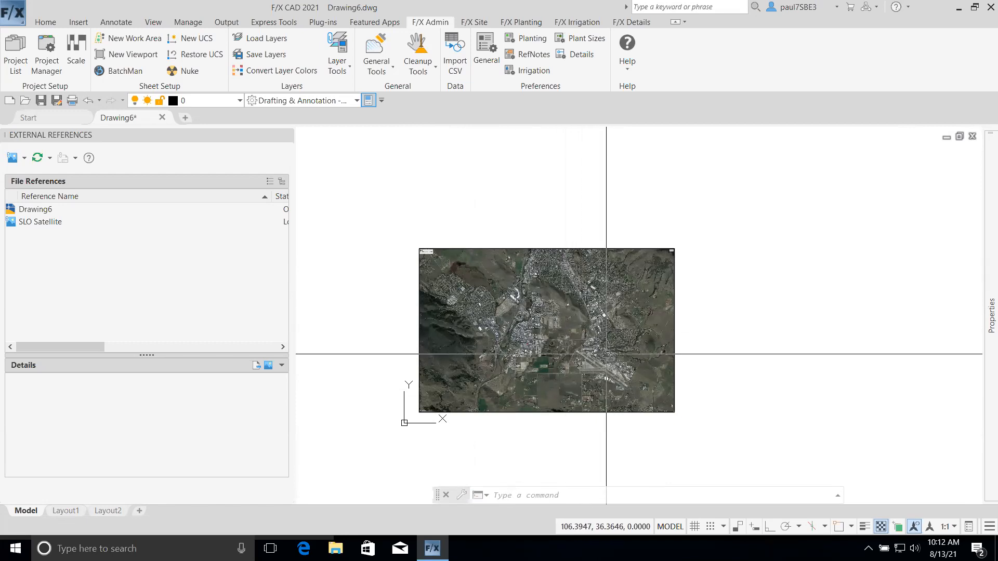
Examine the scale bar in the lower-right corner of the attached satellite image
scroll(653, 404, up, 2)
scroll(642, 402, down, 2)
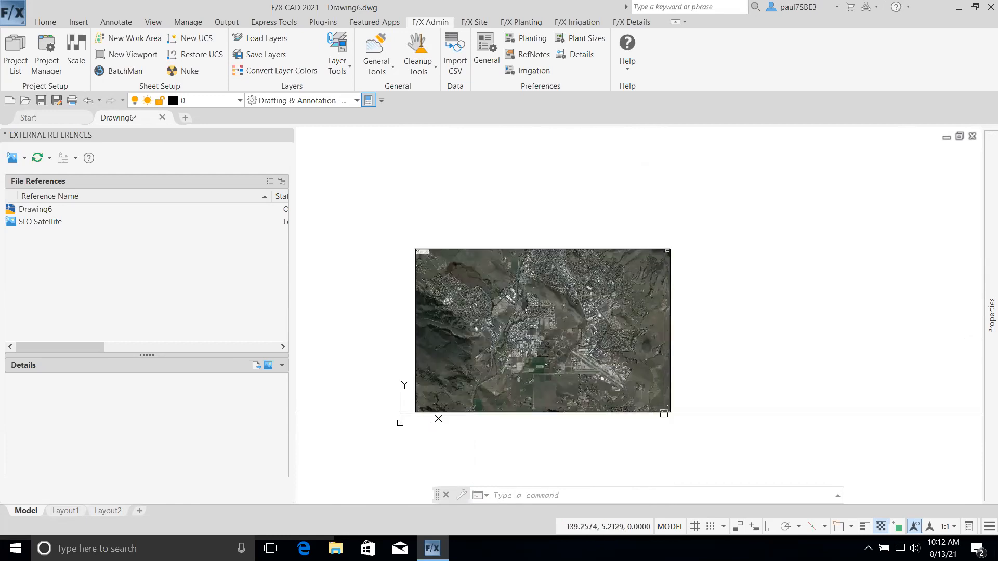
scroll(662, 413, up, 5)
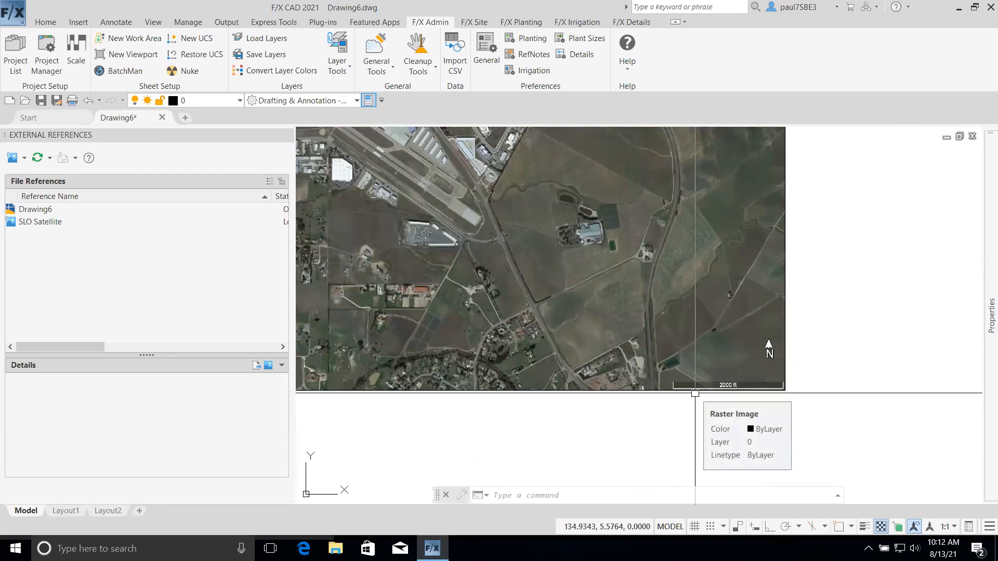
scroll(696, 393, down, 4)
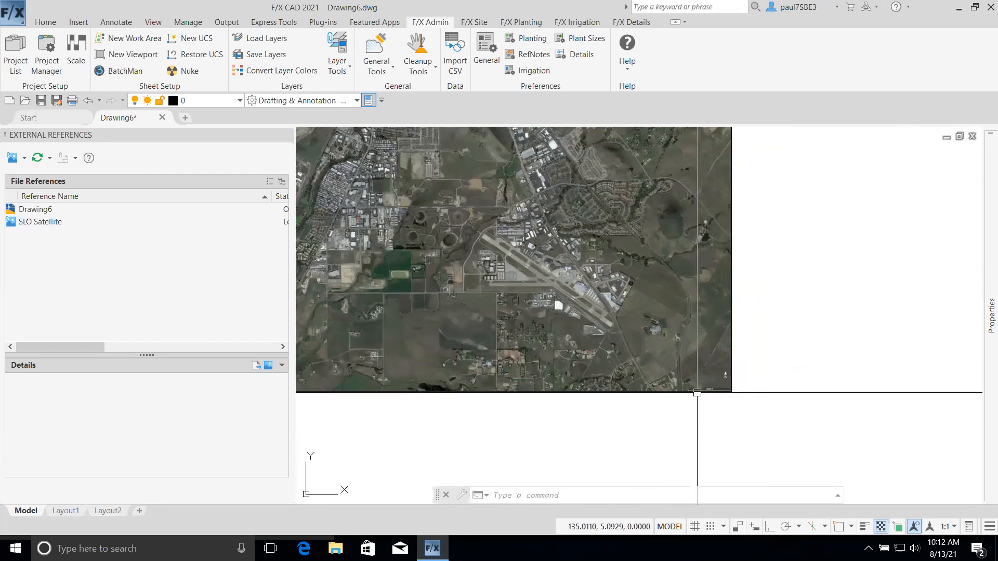
scroll(696, 393, up, 4)
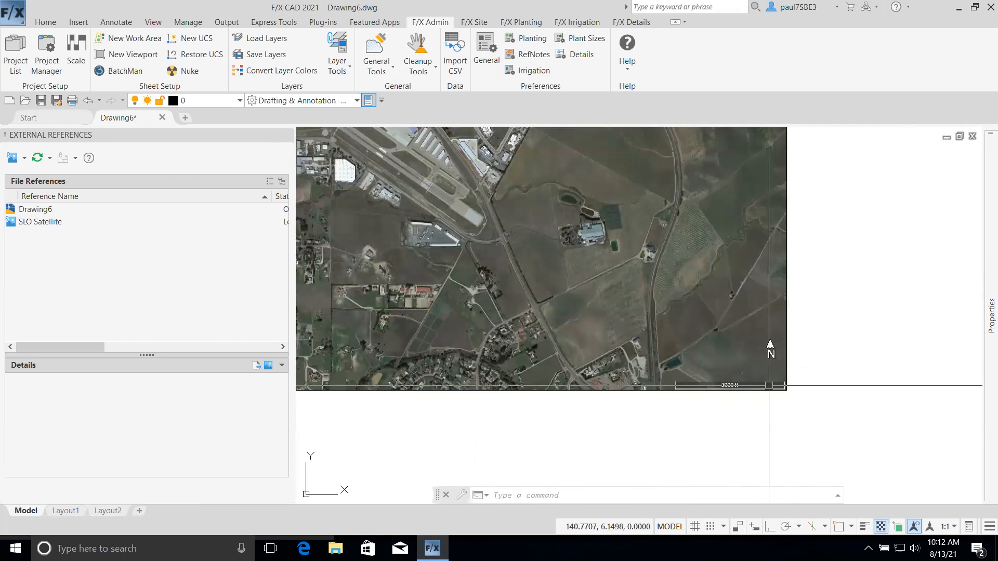
scroll(769, 385, down, 6)
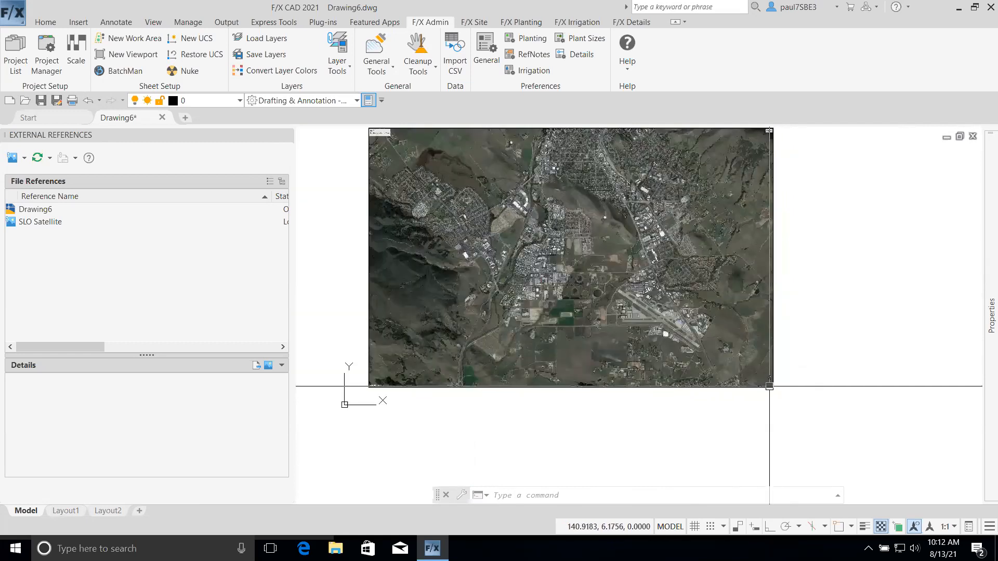
Scale the satellite image by reference from its lower-left corner, using the scale bar's two ends as reference length and 2000 as new length
click(789, 445)
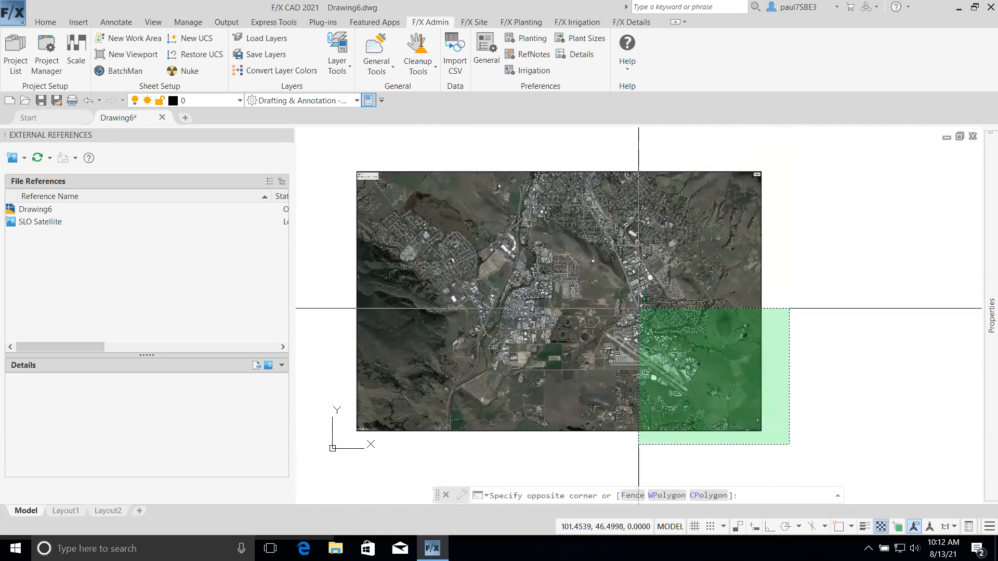
click(640, 305)
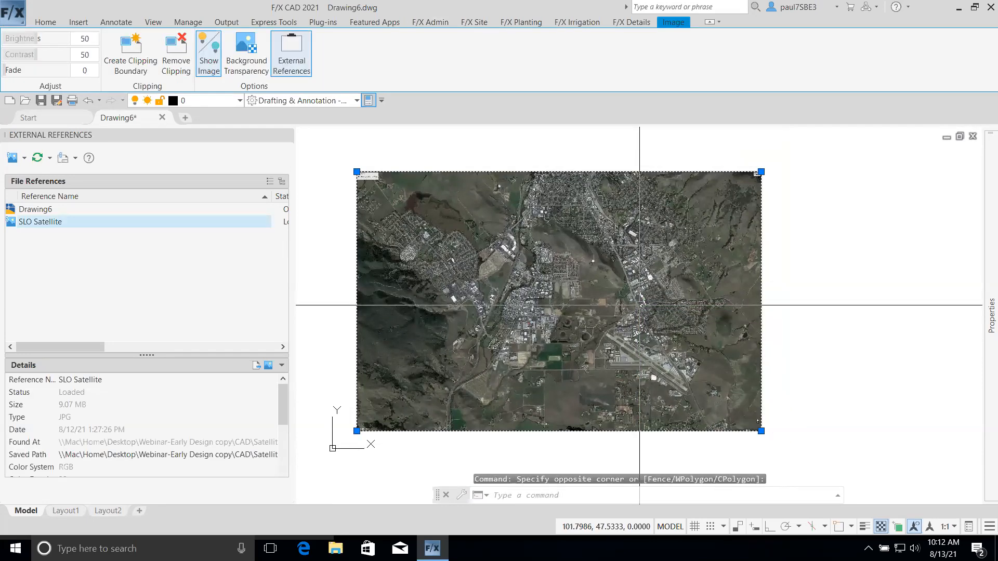
text(sc)
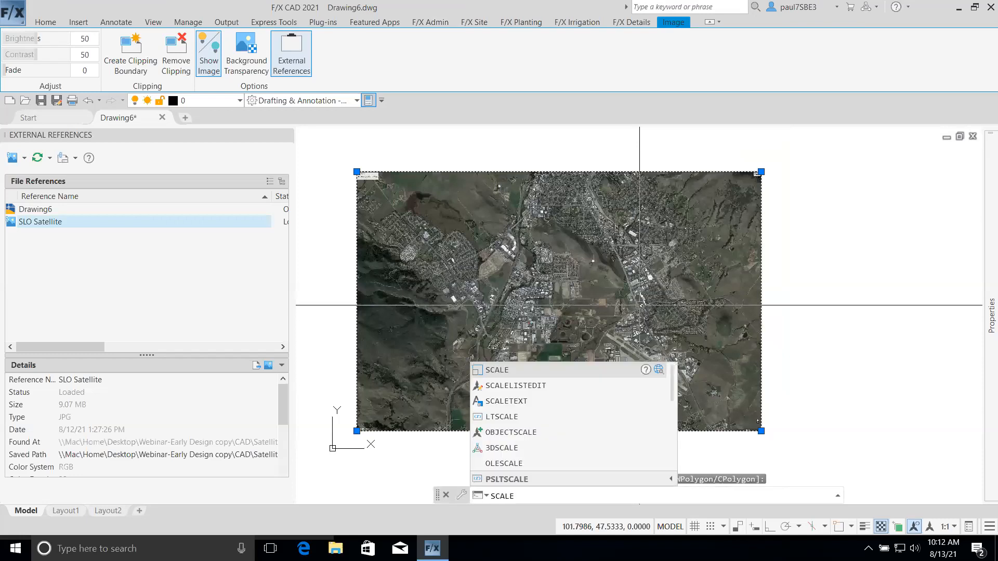
key(BackSpace)
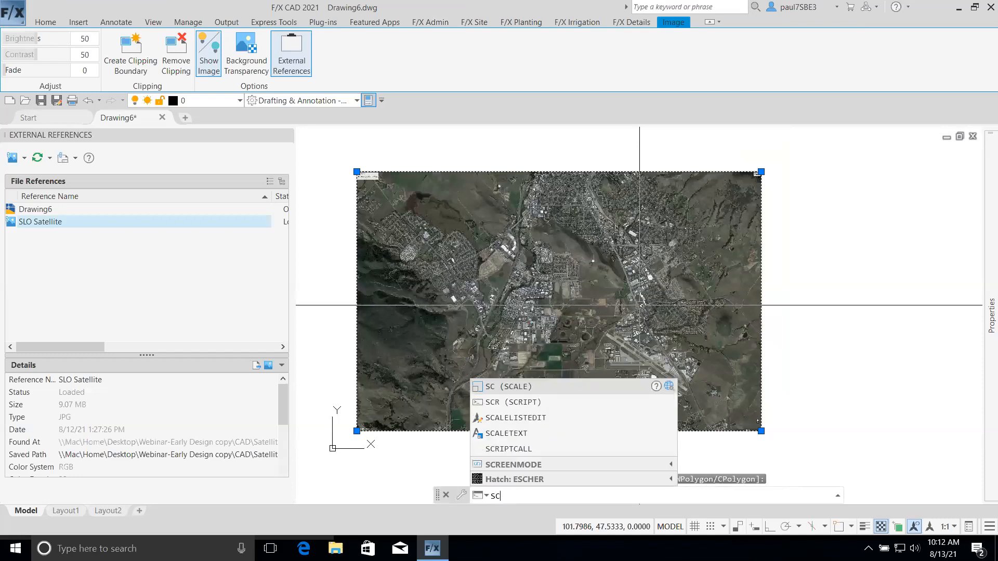
key(Return)
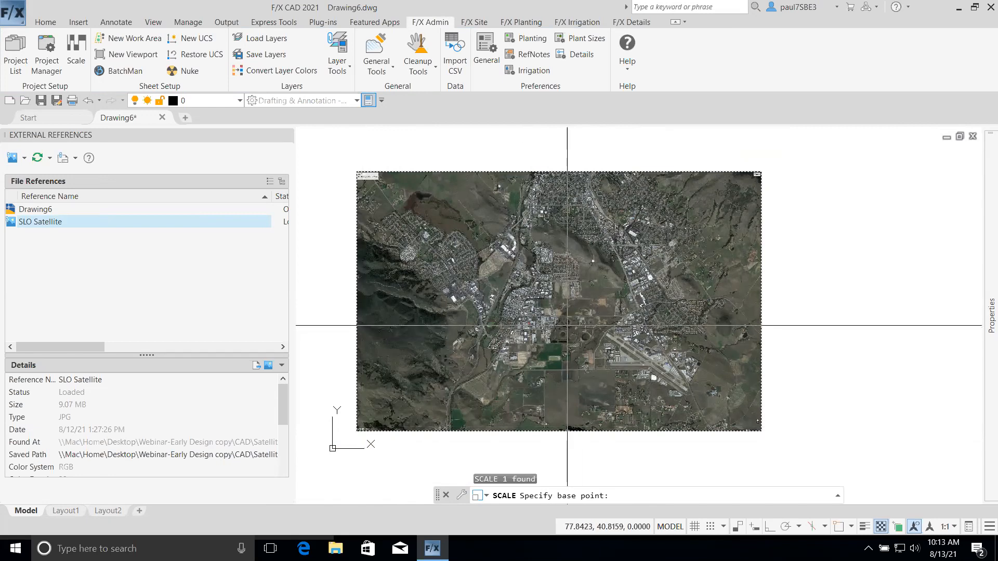
click(350, 432)
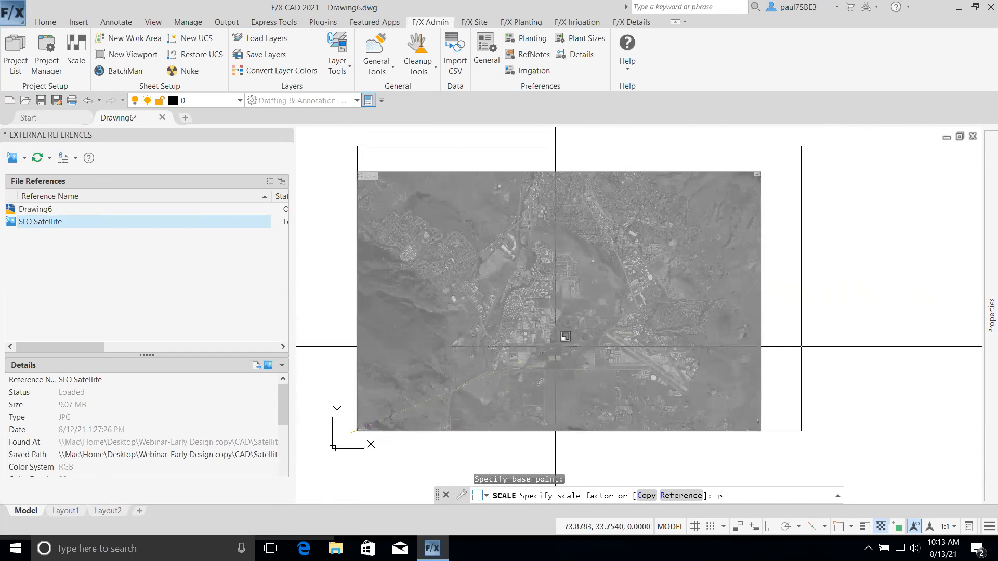
key(Return)
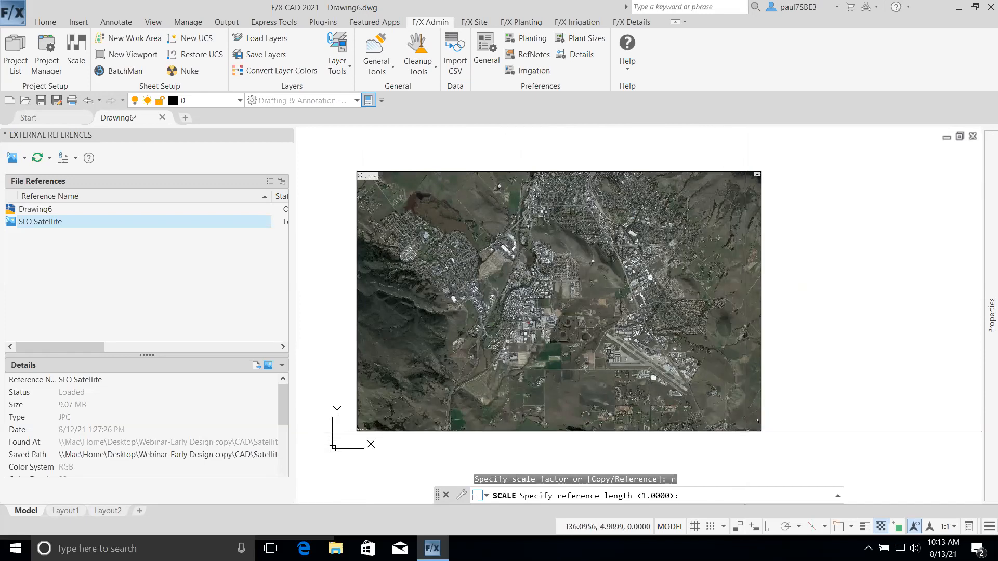
scroll(736, 441, up, 8)
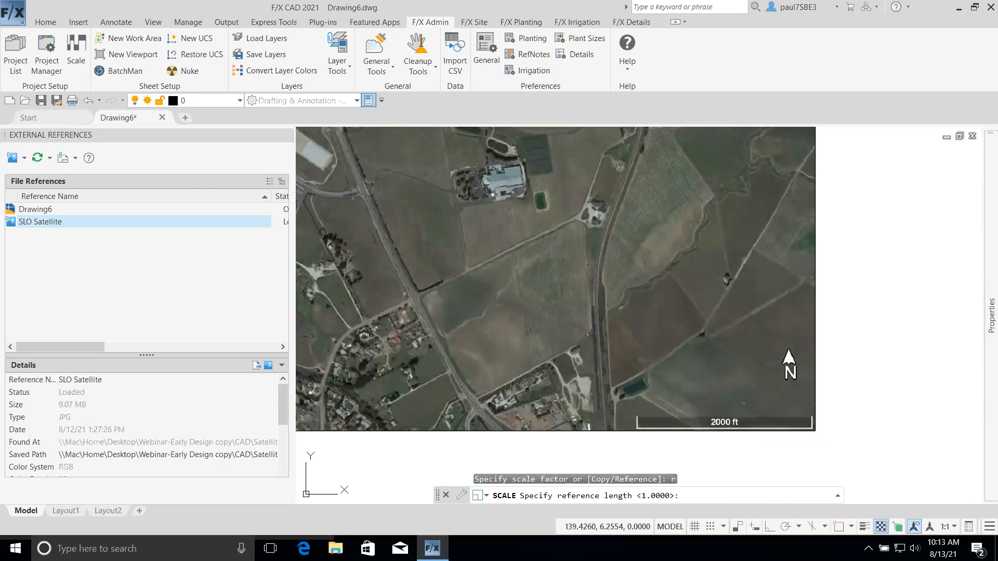
scroll(708, 434, up, 2)
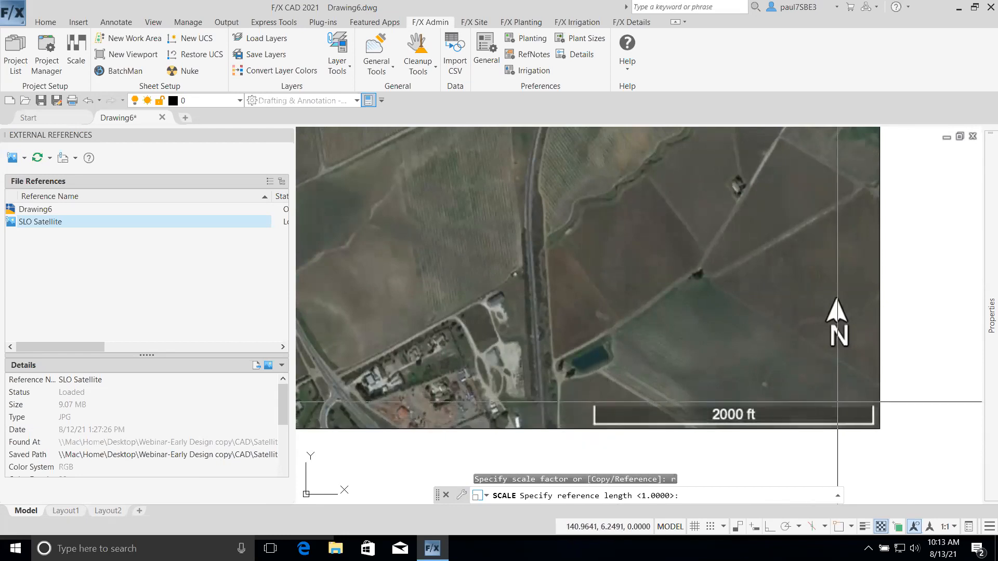
click(595, 424)
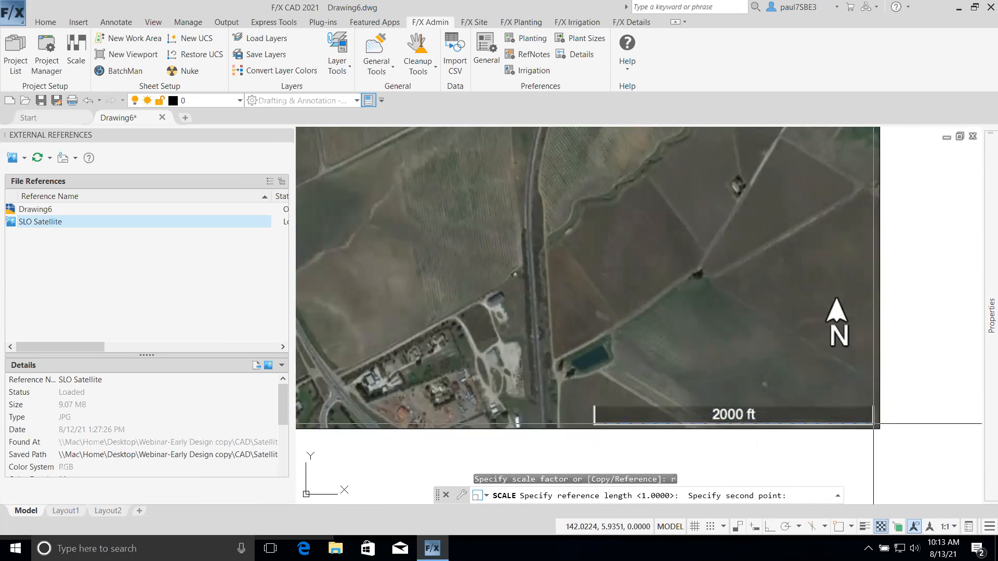
click(873, 423)
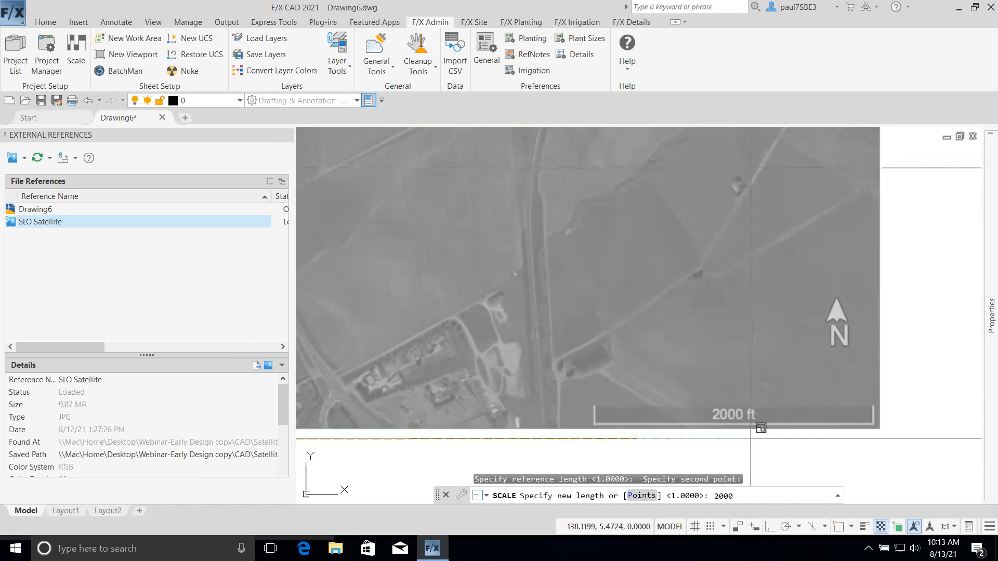
key(Return)
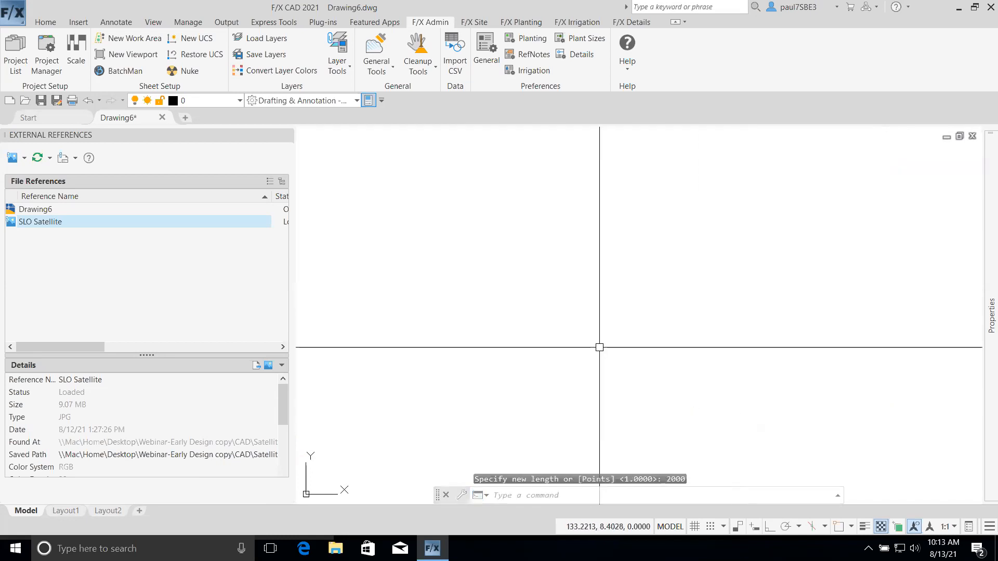
Close the external references palette and examine the scale bar in the lower-right corner of the scaled satellite image
scroll(581, 360, down, 18)
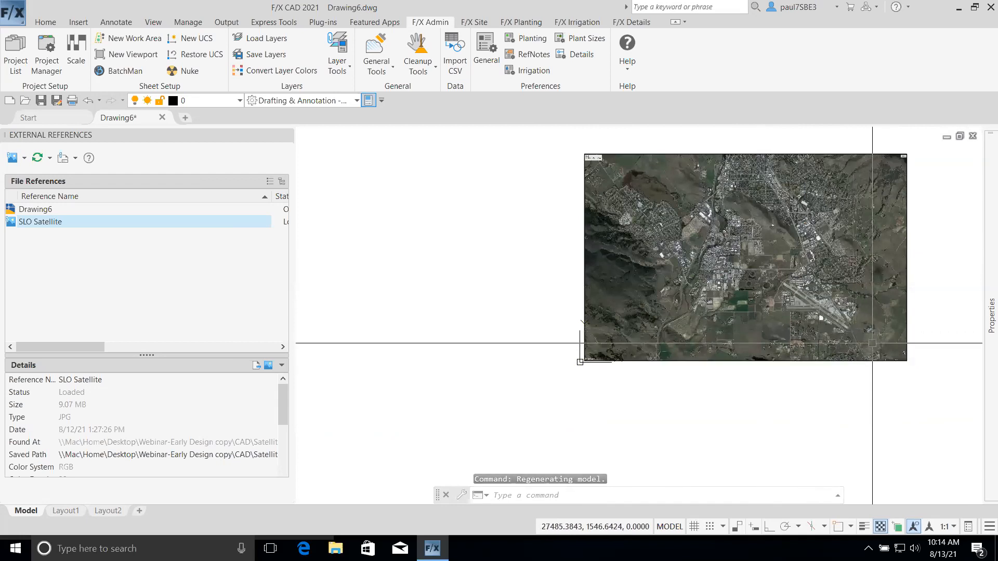
middle_drag(868, 329, 773, 374)
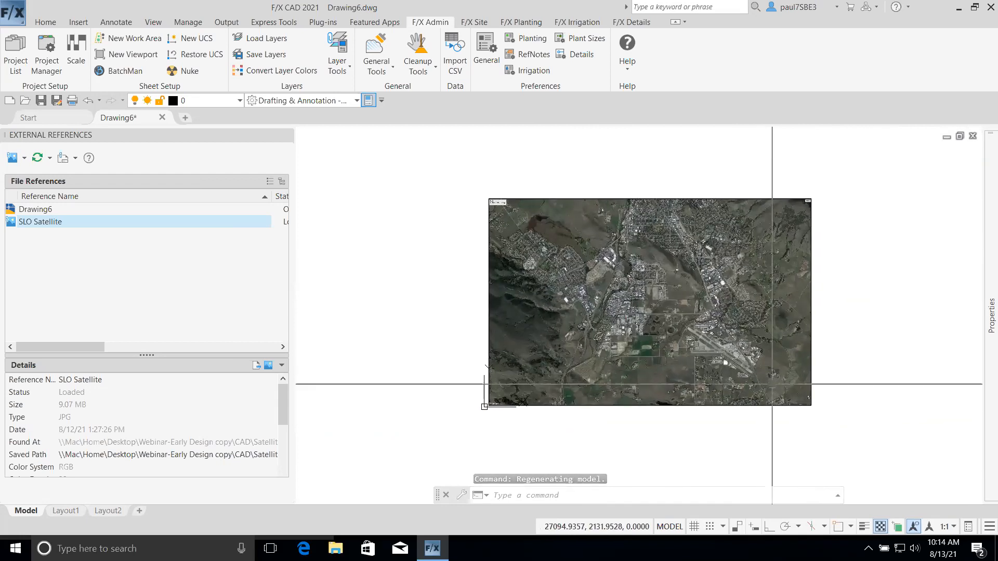
click(288, 135)
scroll(649, 403, up, 10)
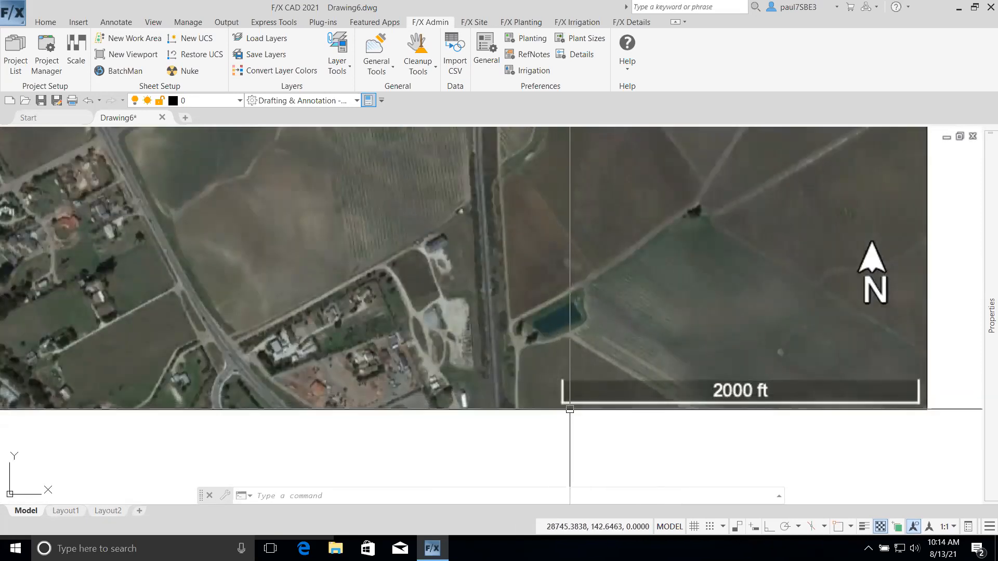
scroll(676, 393, down, 6)
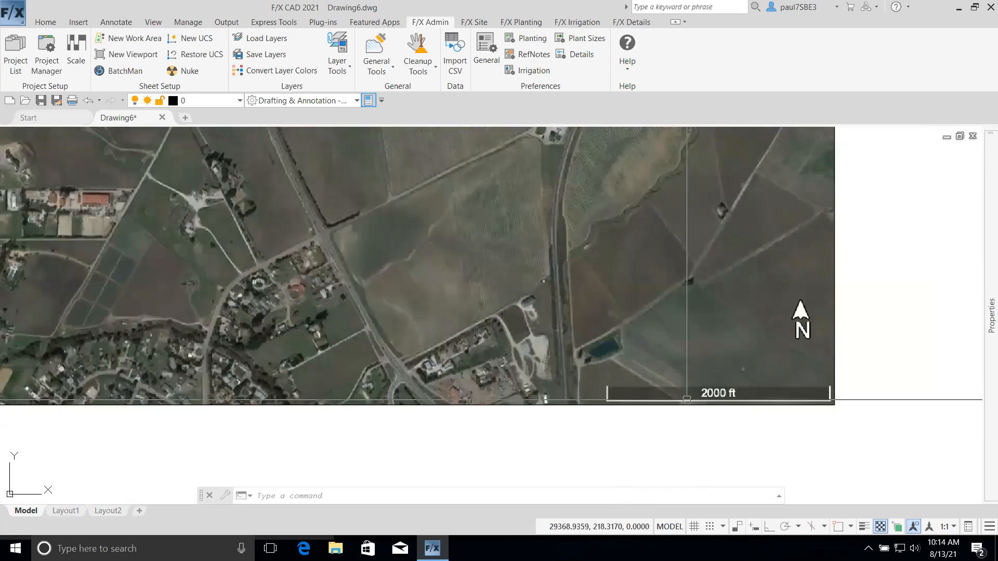
scroll(556, 377, down, 3)
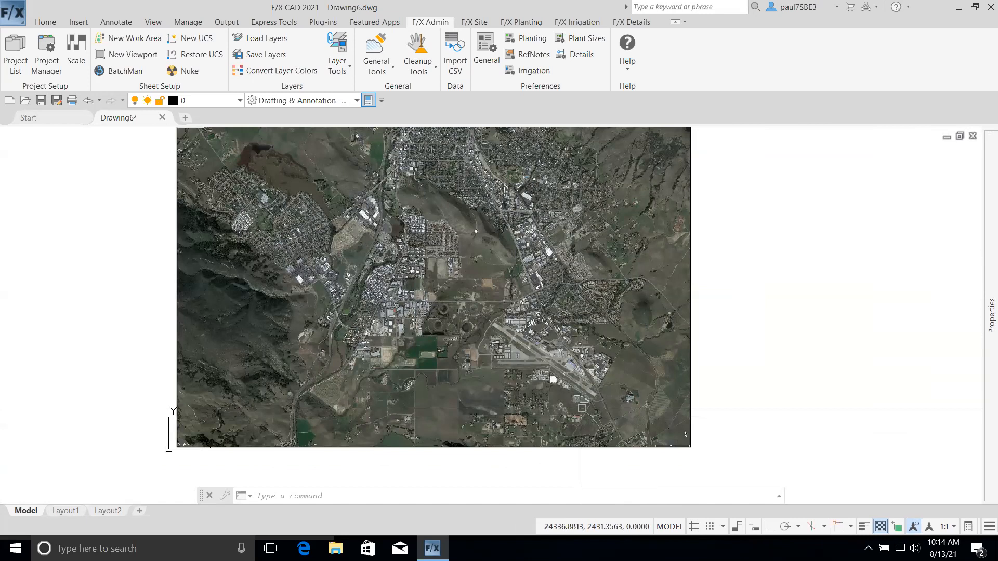
Move the satellite image by its lower-left corner onto the drawing origin, with object snap switched on
click(513, 460)
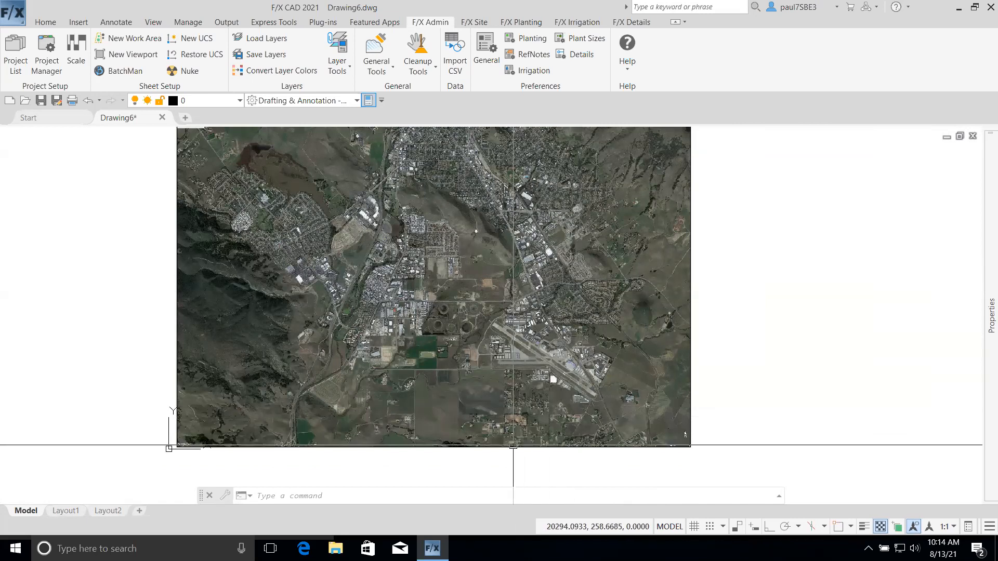
click(492, 425)
text(m)
key(Return)
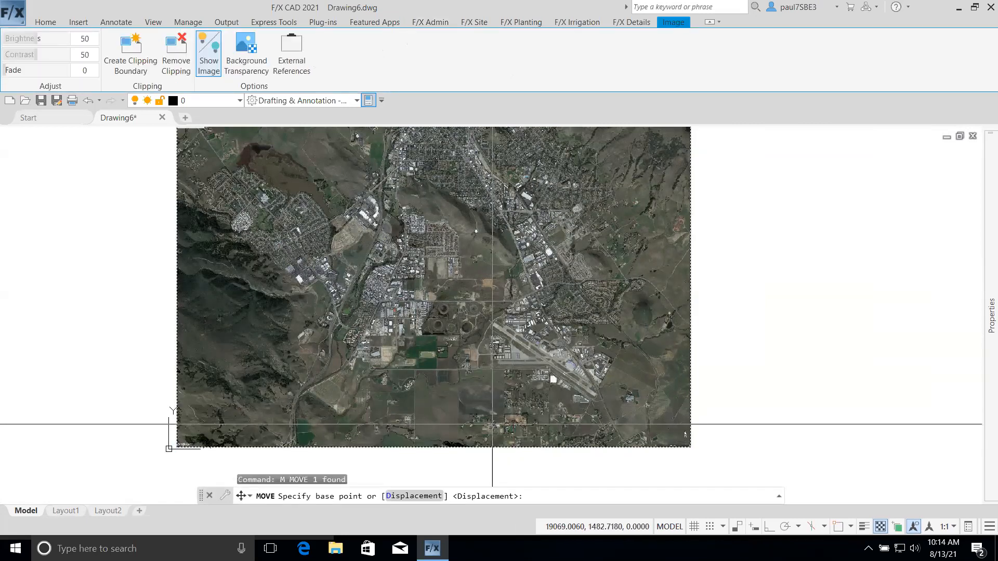
key(F3)
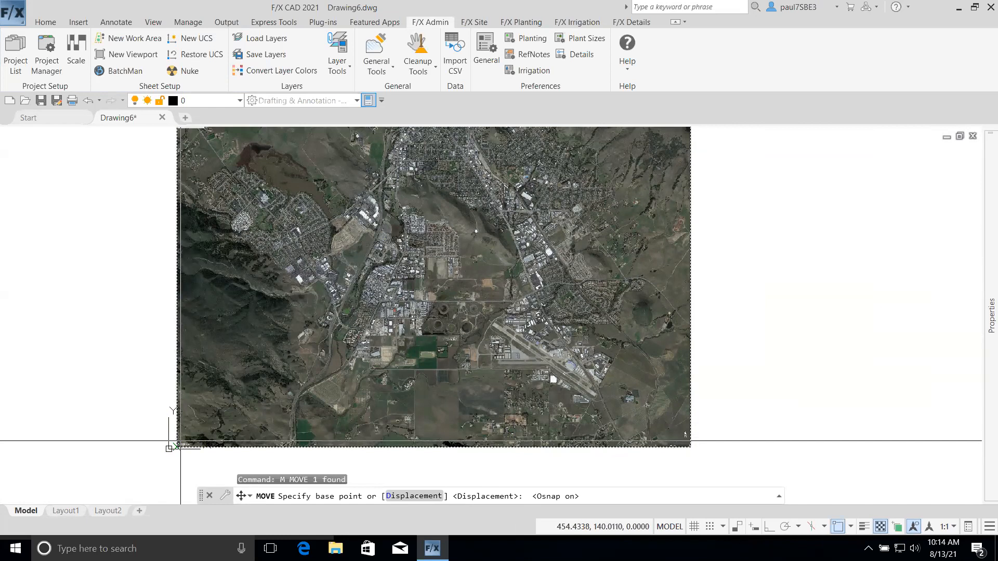
click(177, 446)
key(Escape)
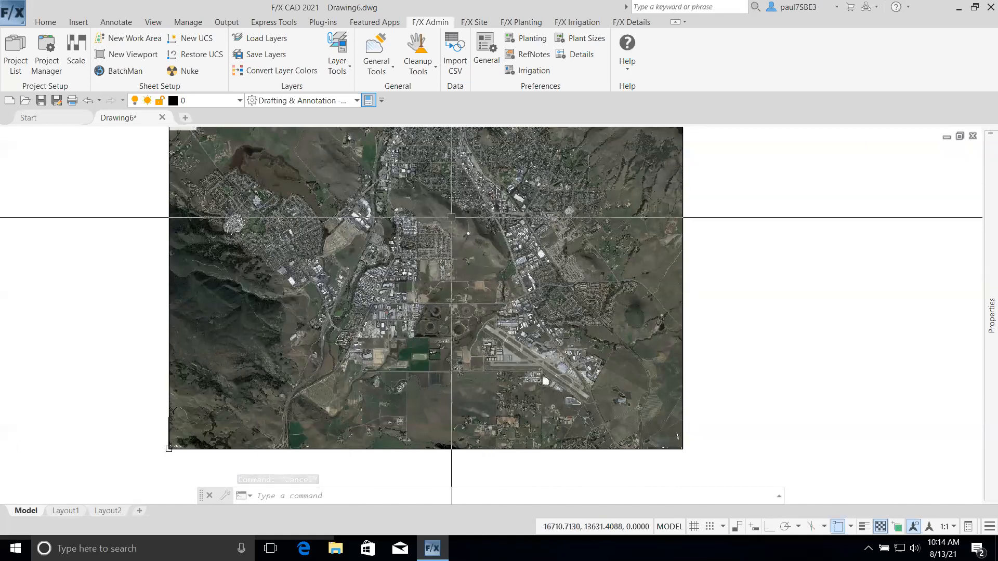
middle_drag(451, 217, 489, 237)
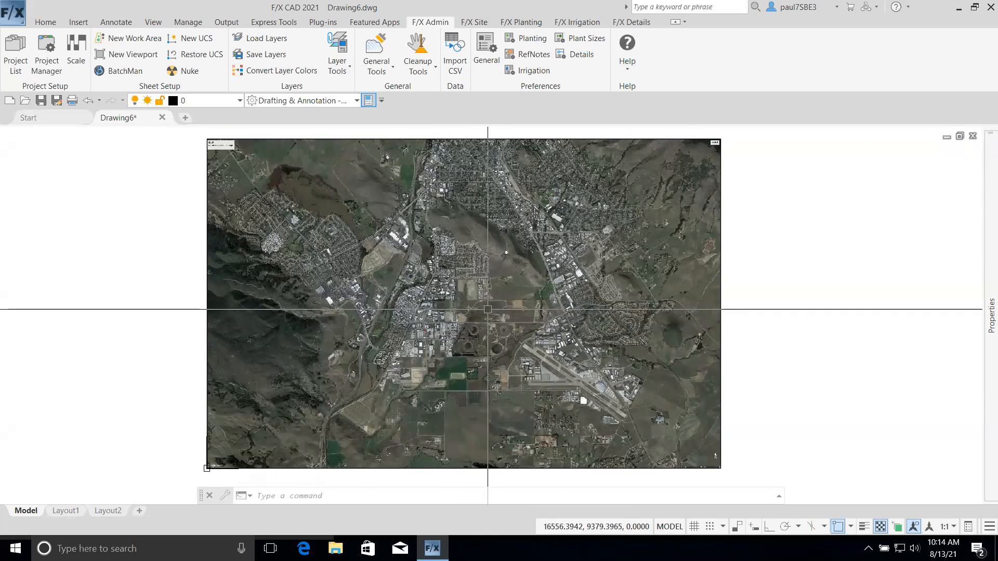
scroll(487, 309, up, 5)
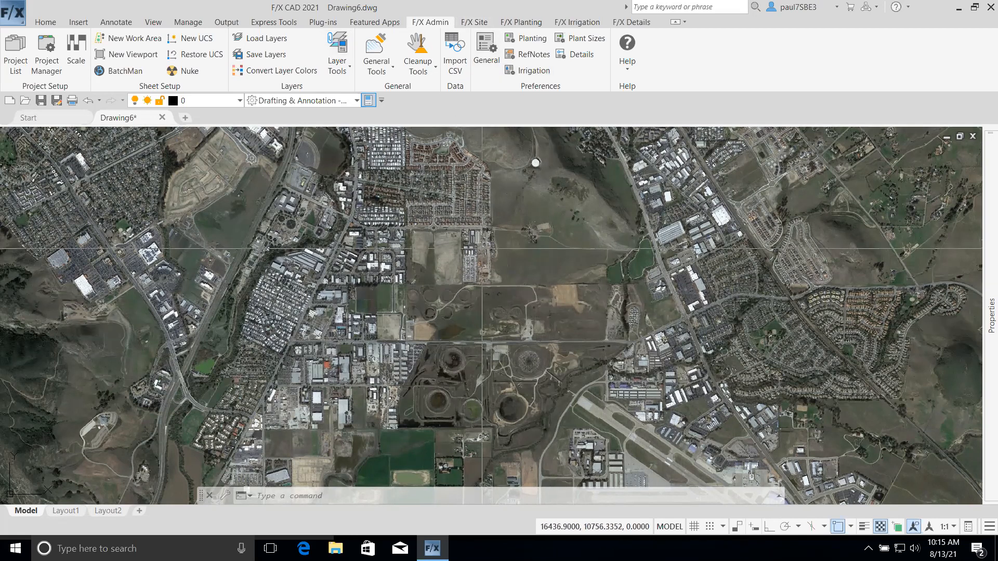
scroll(482, 249, up, 3)
scroll(468, 229, down, 3)
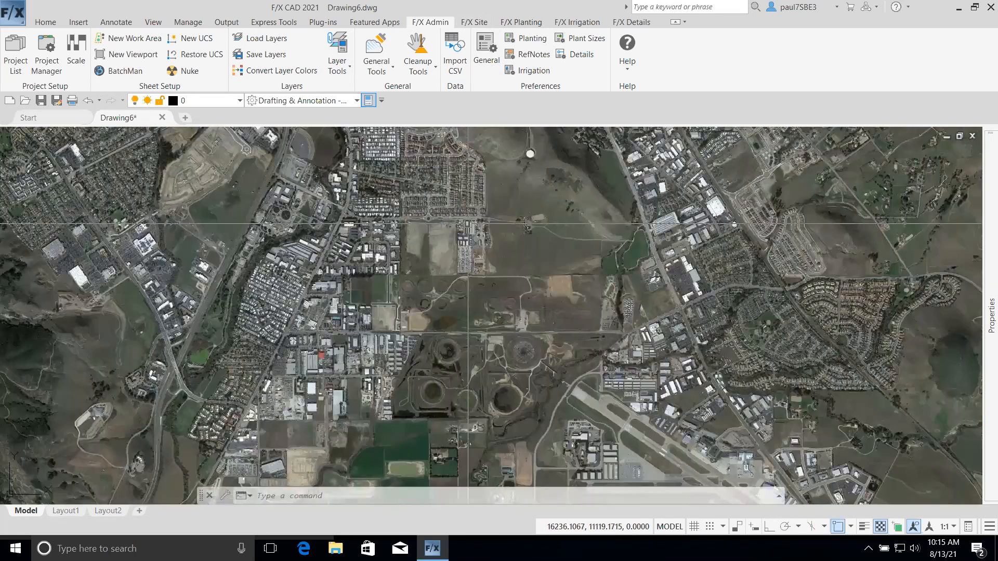
Start a new project in the Land F/X project list with WEBEX as both number and name
click(24, 51)
drag(609, 265, 450, 193)
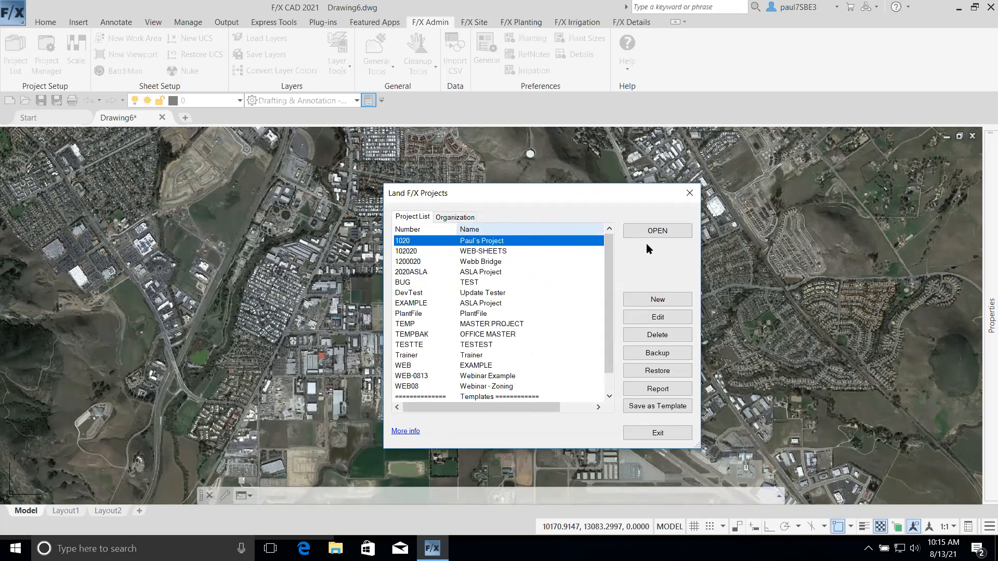
click(649, 300)
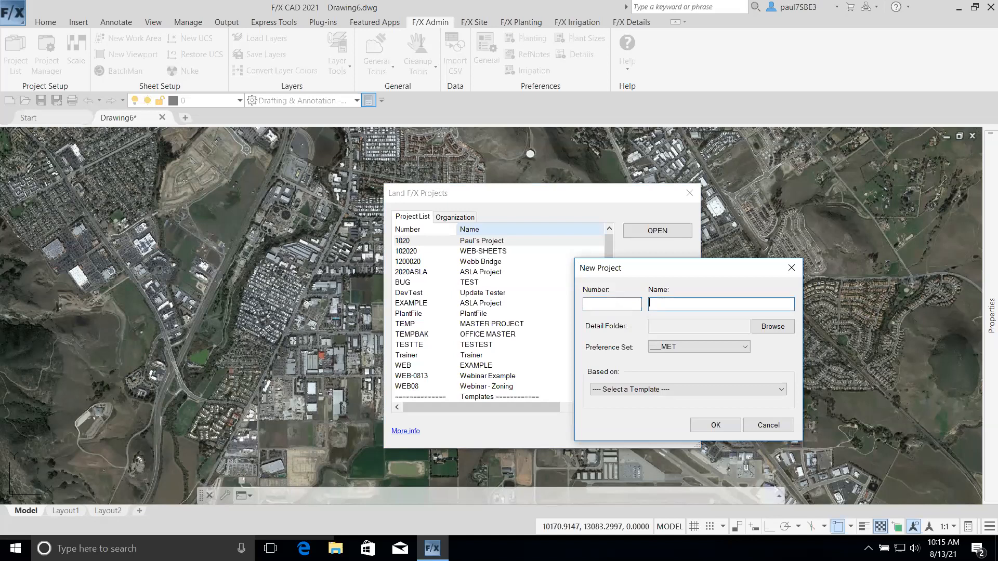
click(621, 302)
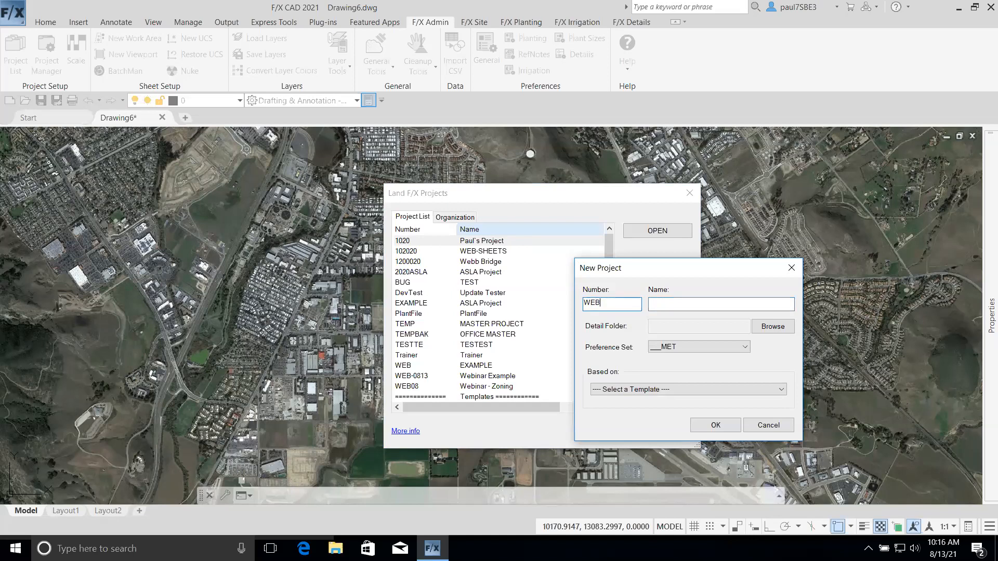
key(Tab)
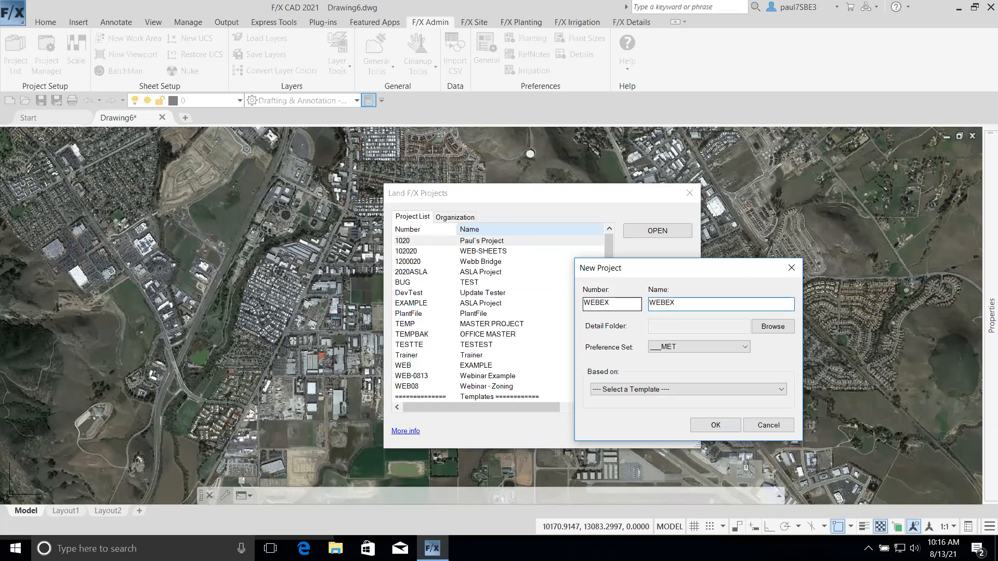
Assign the Imperial preference set to the WEBEX project, create it and accept its project information
click(689, 350)
scroll(690, 384, down, 3)
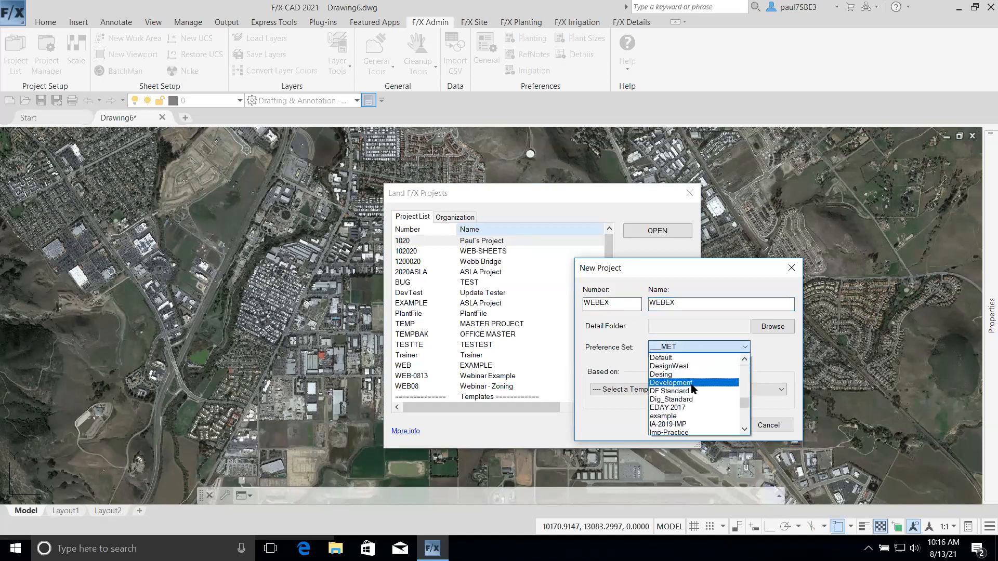
scroll(689, 397, up, 5)
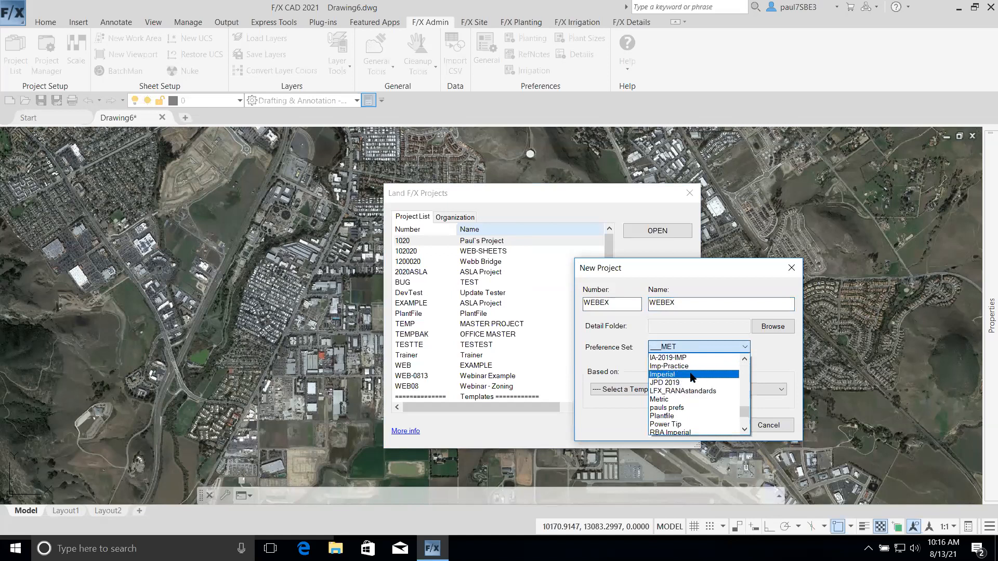
click(674, 379)
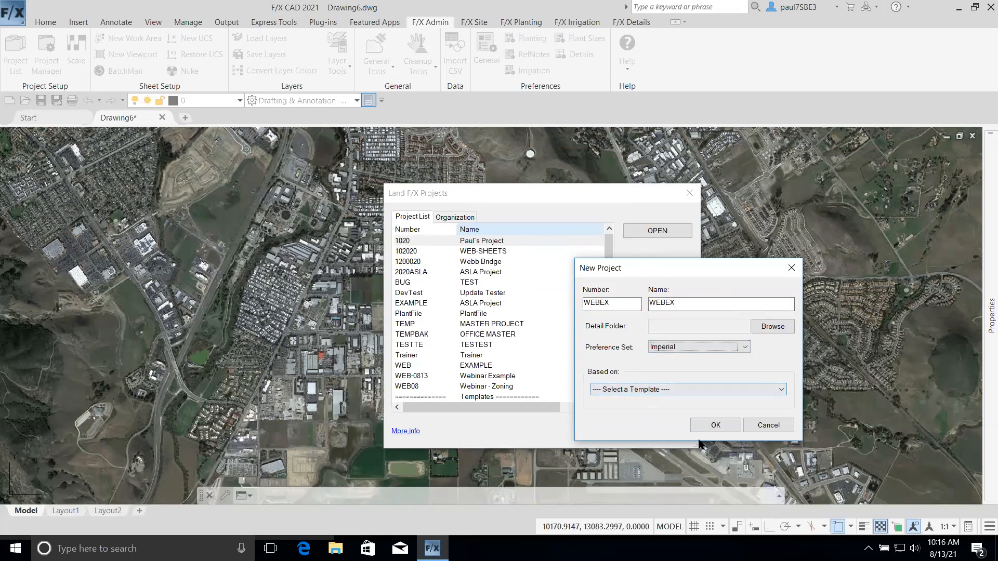
click(722, 426)
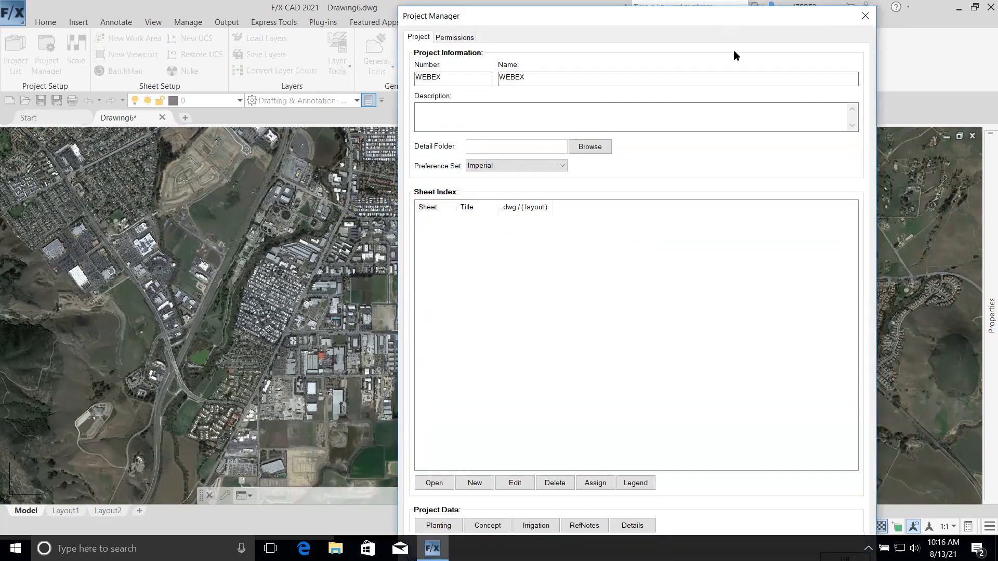
drag(804, 7, 772, 16)
click(827, 454)
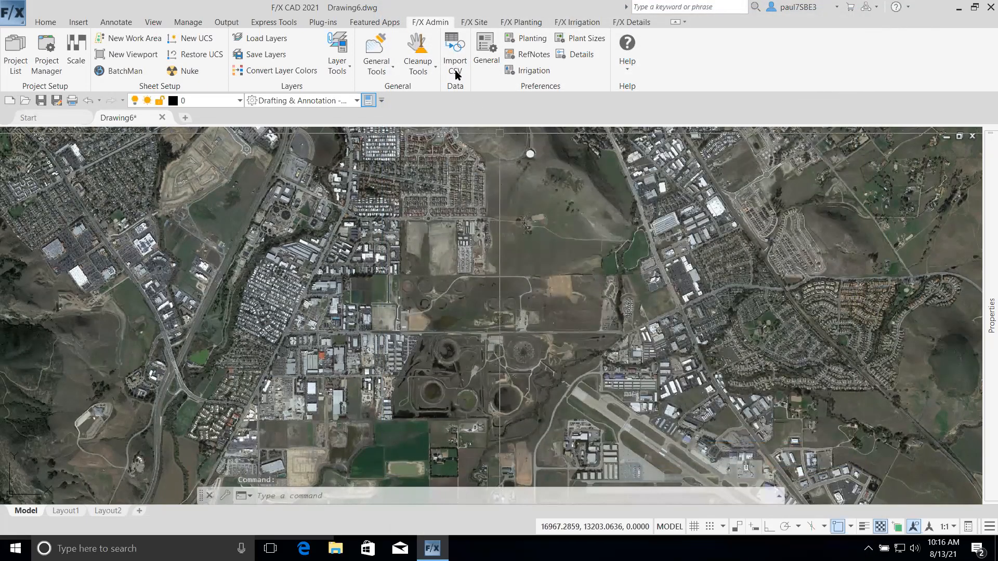
Open the Concept Graphics manager from the site design development tools
click(475, 22)
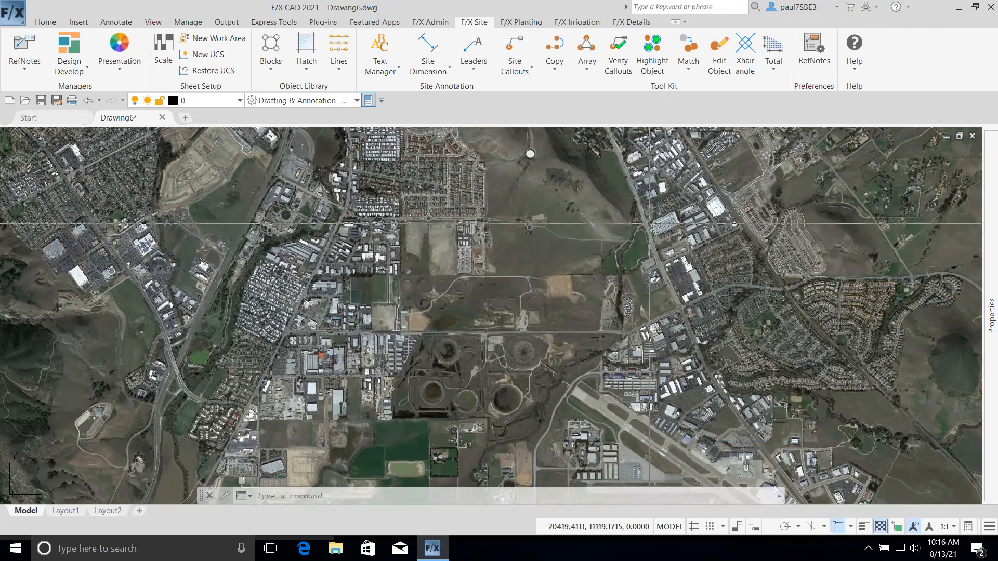
scroll(648, 225, down, 2)
middle_drag(647, 224, 614, 277)
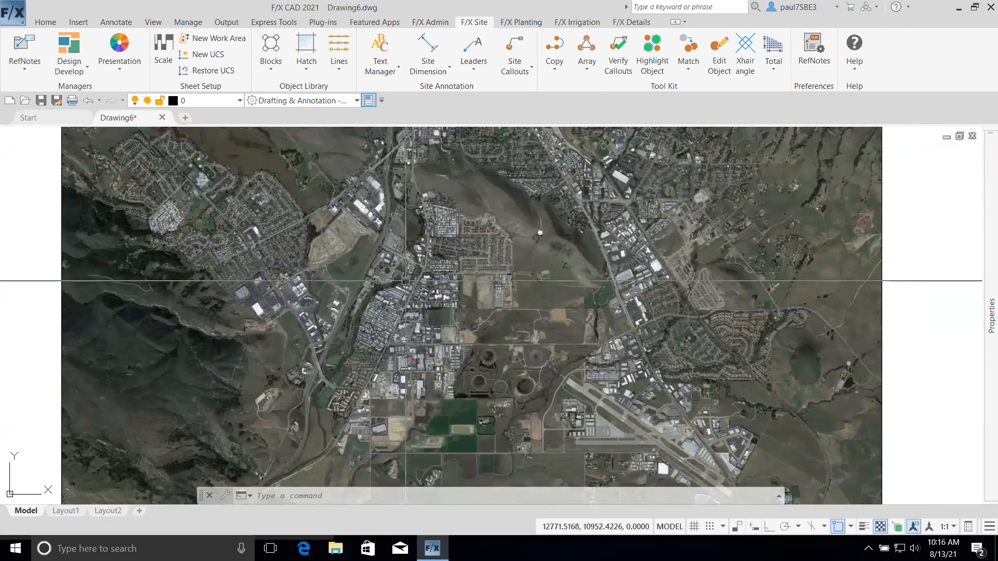
middle_drag(441, 282, 514, 289)
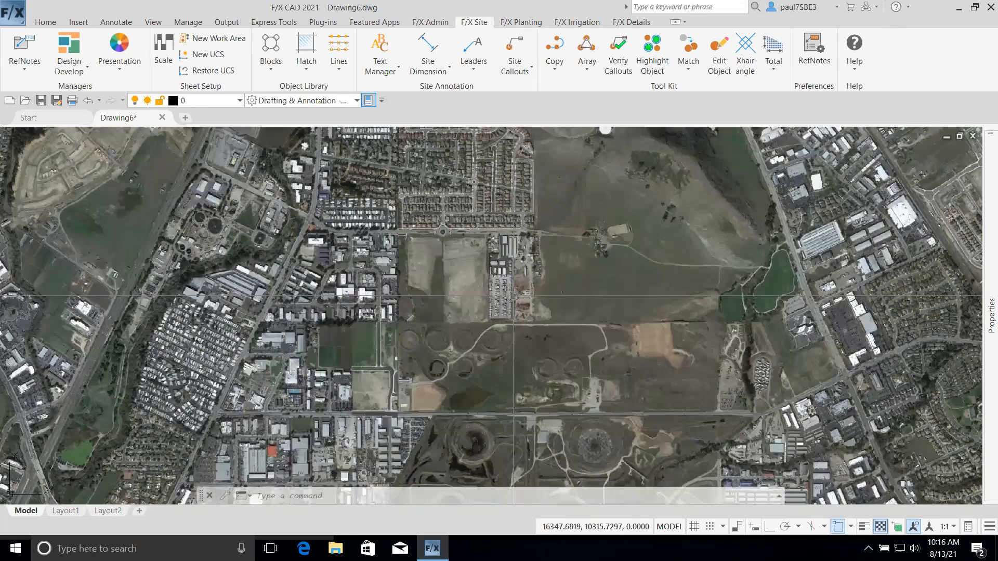
click(73, 72)
click(81, 92)
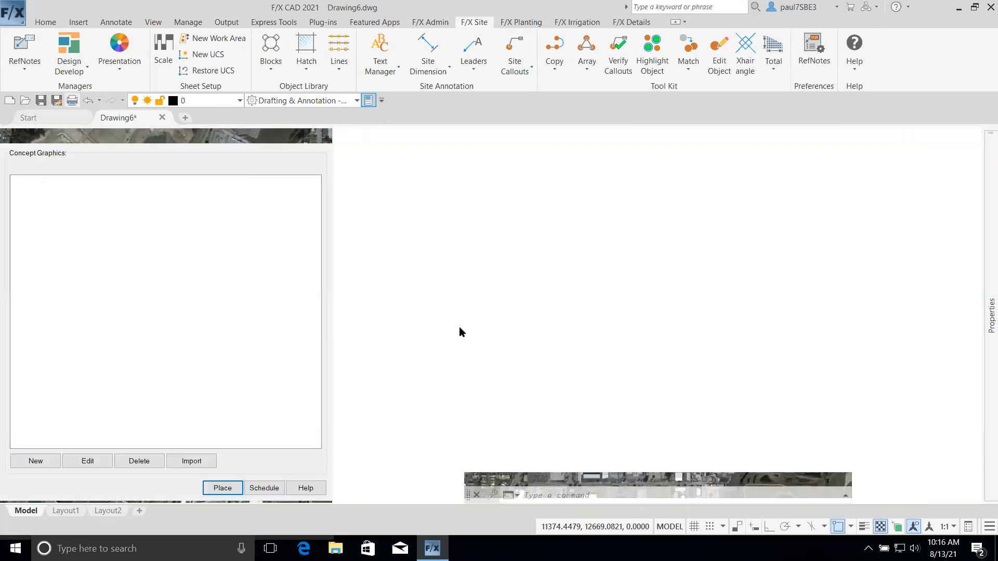
click(73, 69)
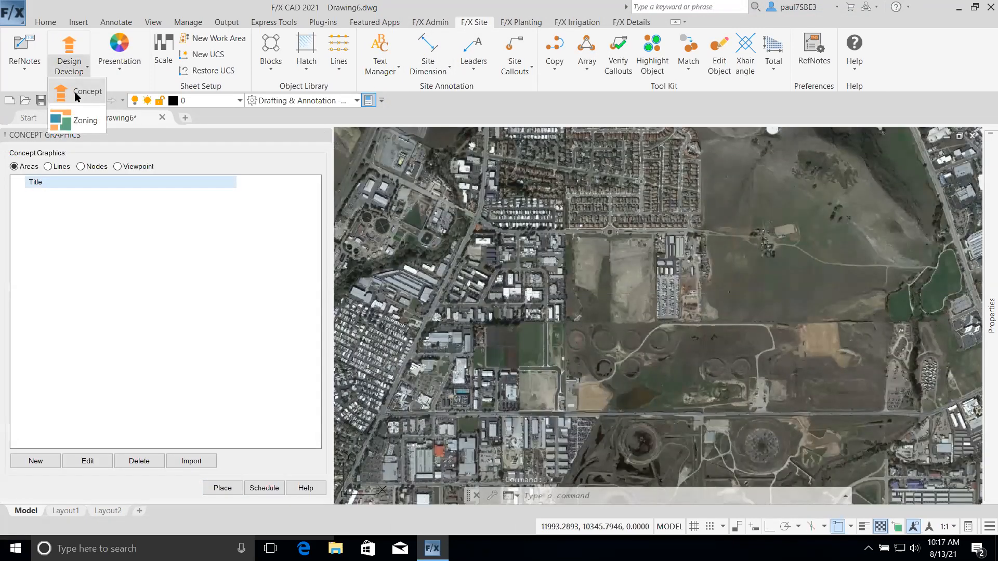
click(78, 93)
Start a new line concept graphic with the SOLID-FILLED symbol
click(48, 166)
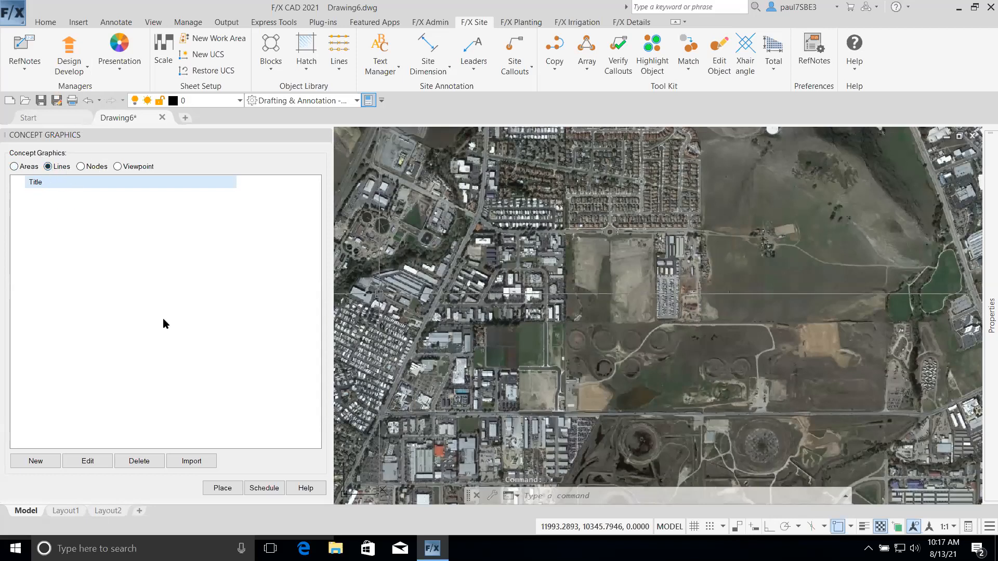
click(23, 462)
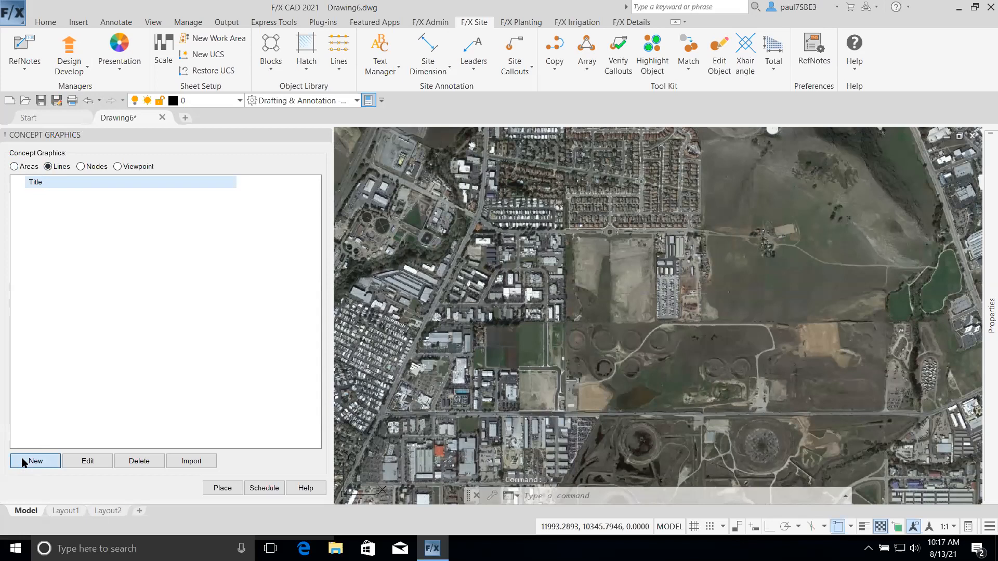
mouse_move(432, 548)
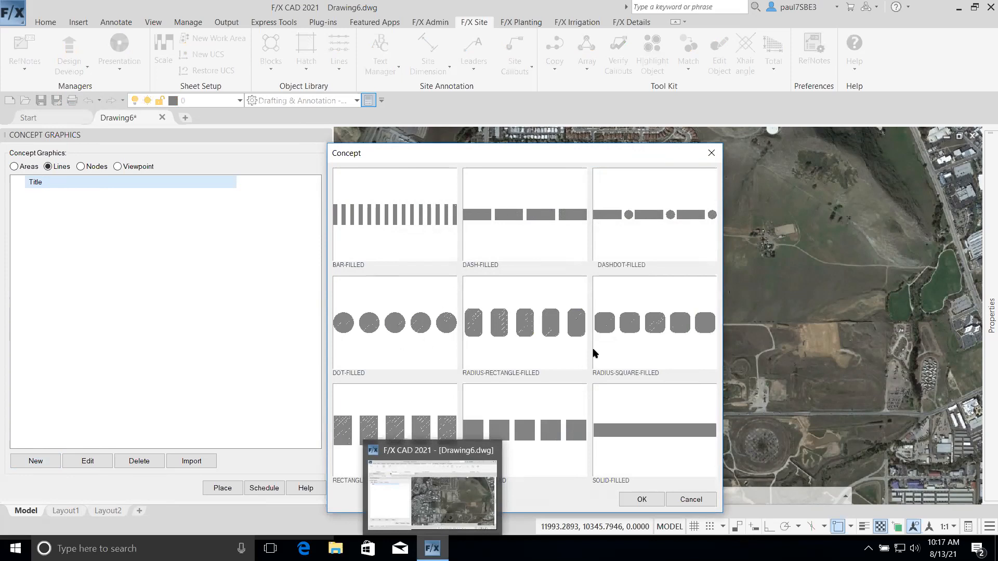
click(661, 436)
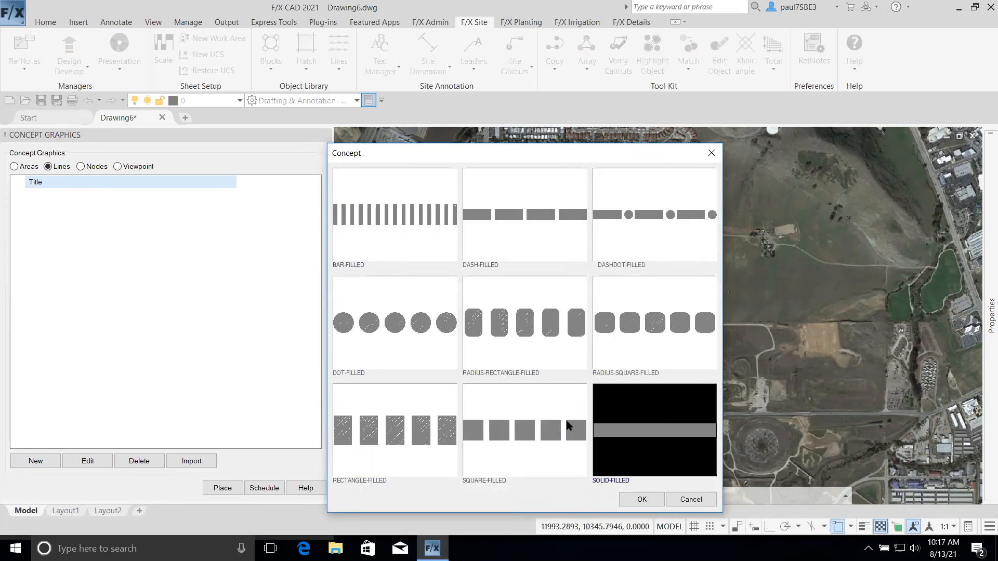
click(638, 498)
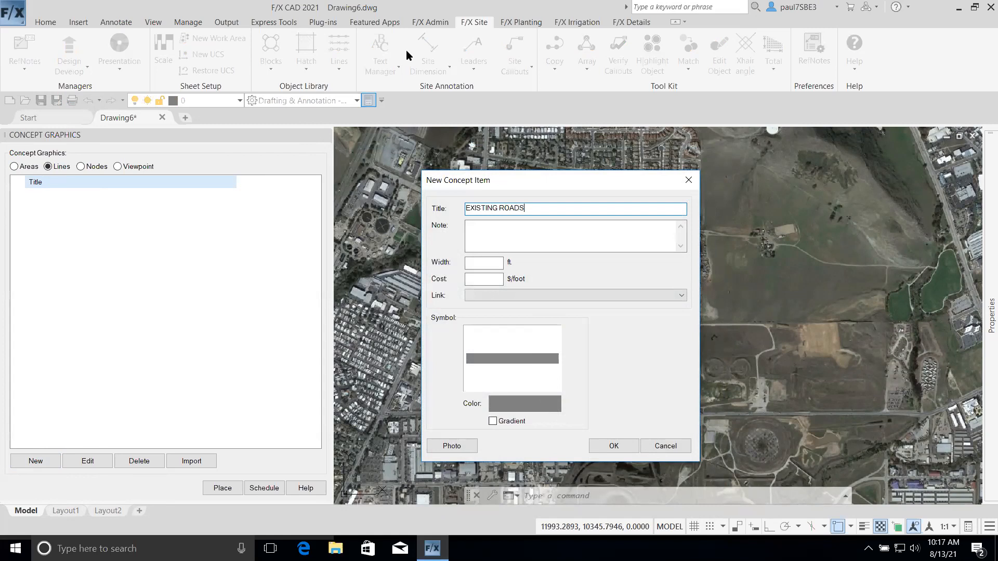
Title the new concept line EXISTING ROADS and set its width to 25 ft
click(491, 236)
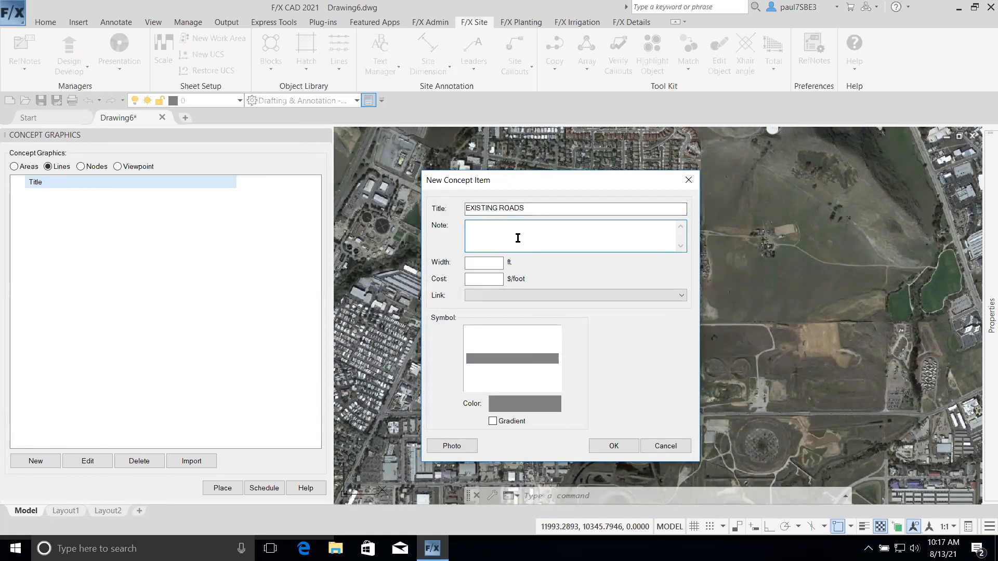
click(486, 261)
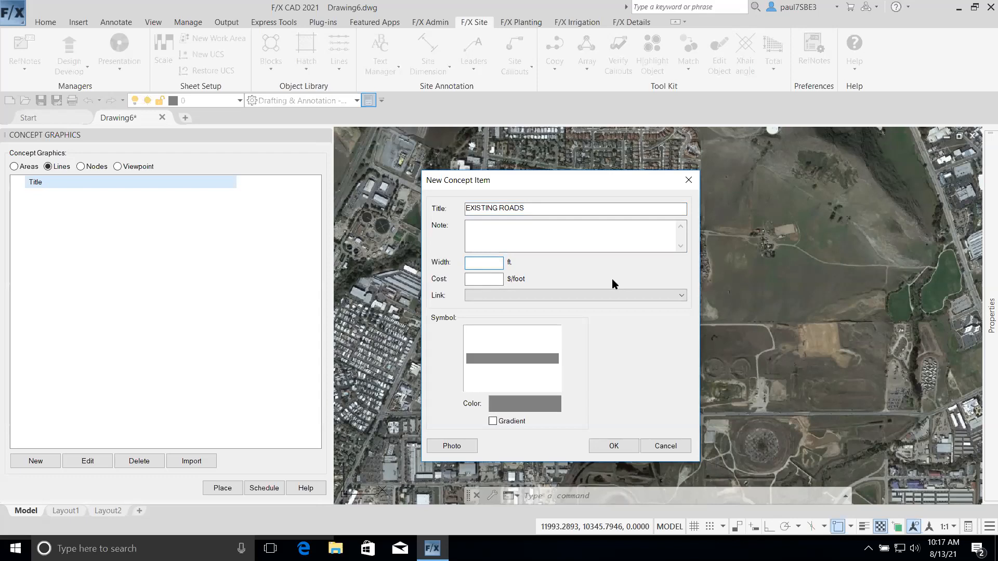
text(245)
Set the EXISTING ROADS concept line's true color to yellow, RGB 249,245,6
click(525, 403)
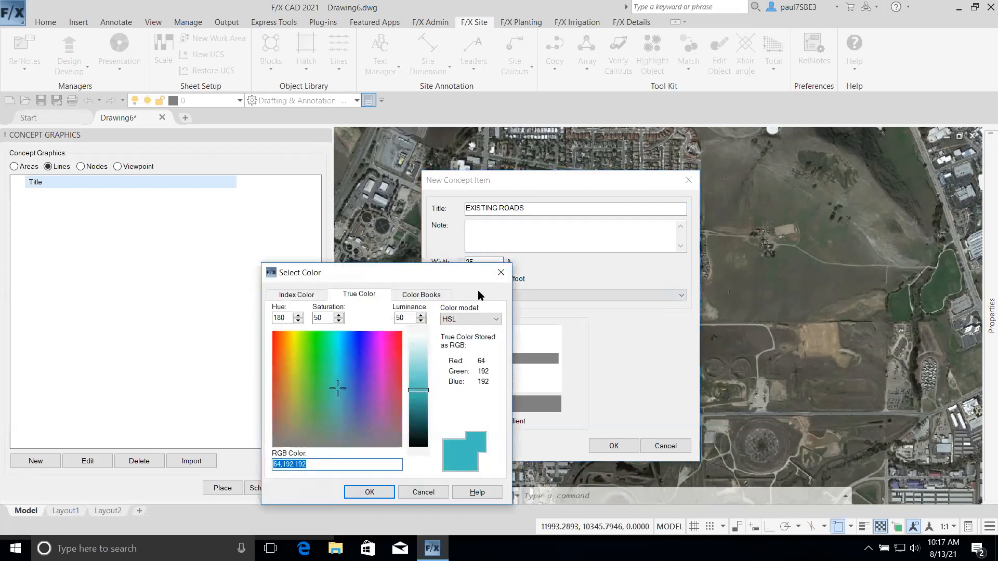
drag(479, 268, 773, 174)
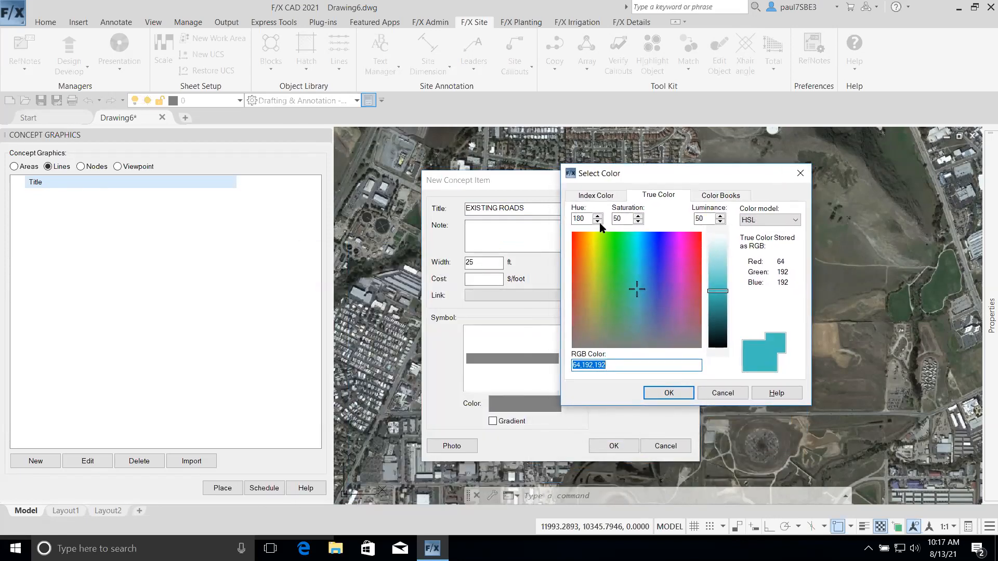
click(592, 238)
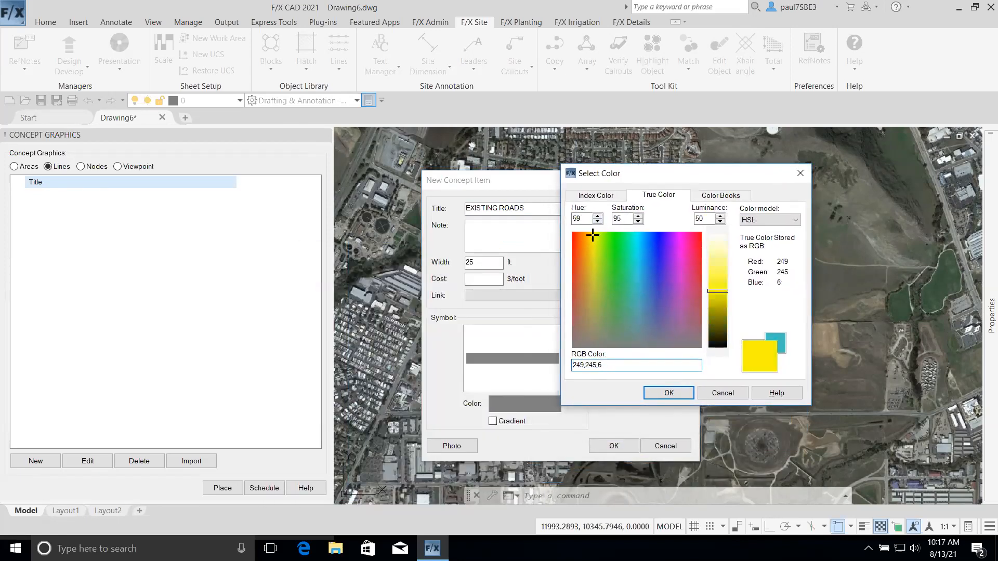
click(659, 389)
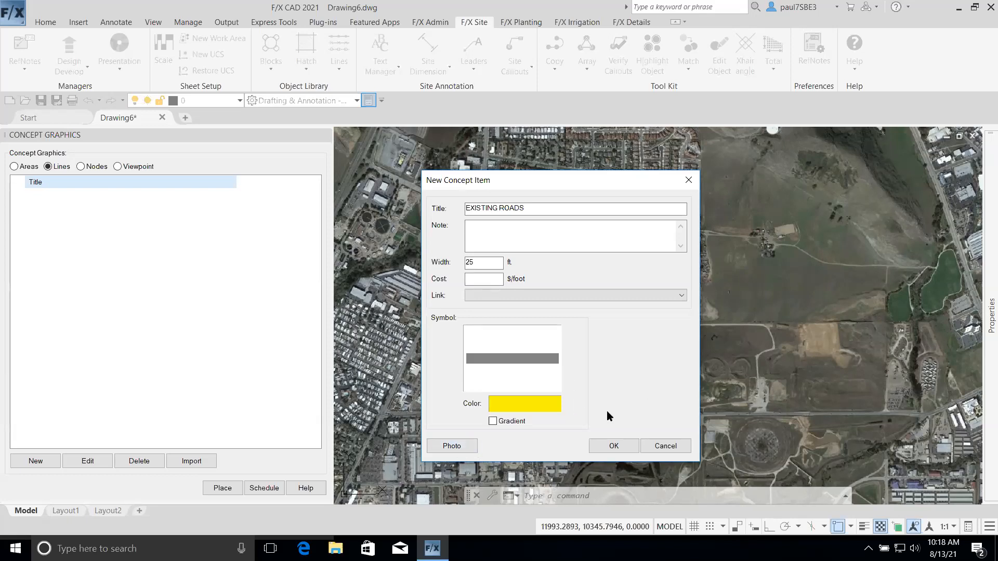
Attach the photo TANK FARM ROAD TRAFFIC.jpeg from the STREET VIEW IMAGES folder and save the EXISTING ROADS concept item
click(466, 446)
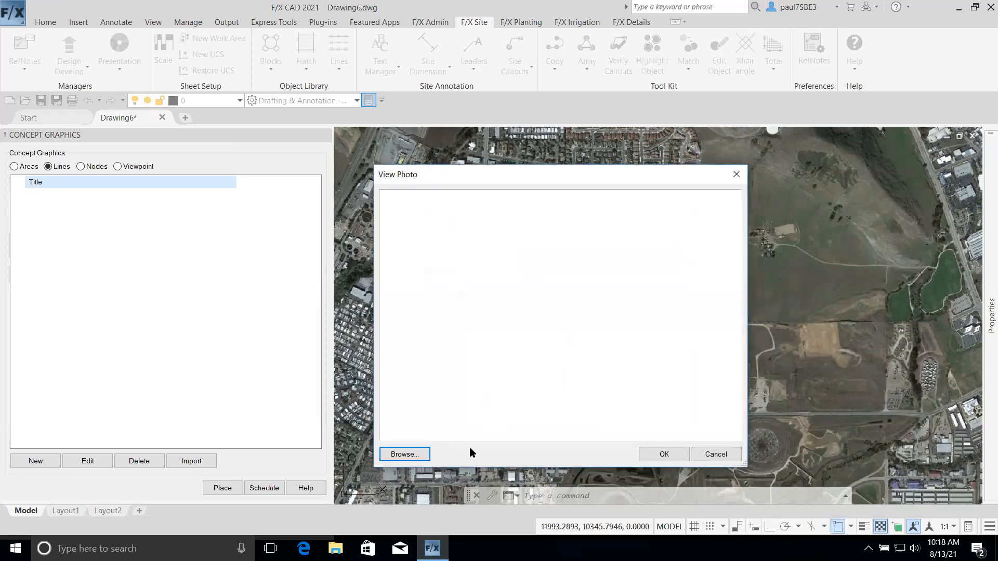
click(418, 454)
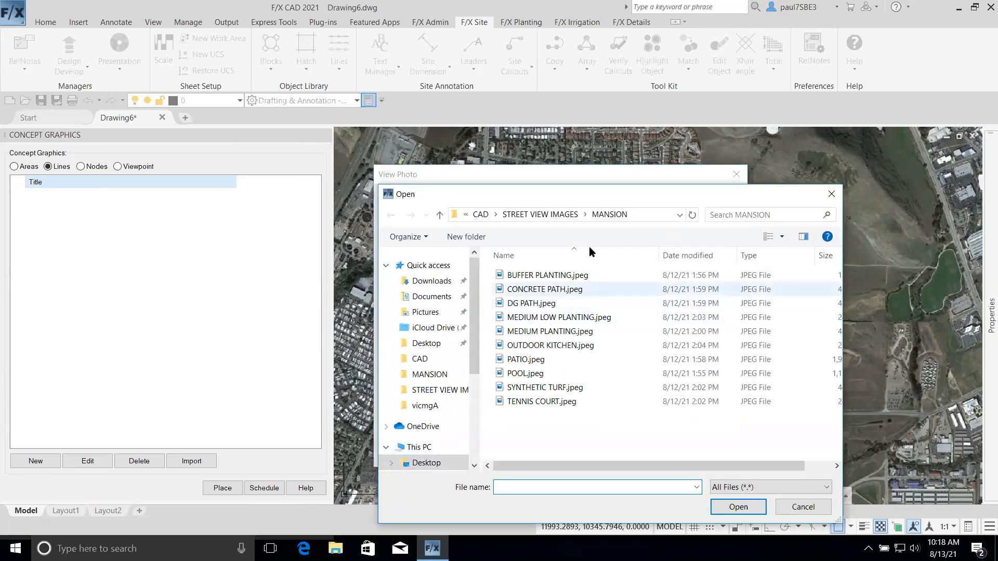
click(554, 220)
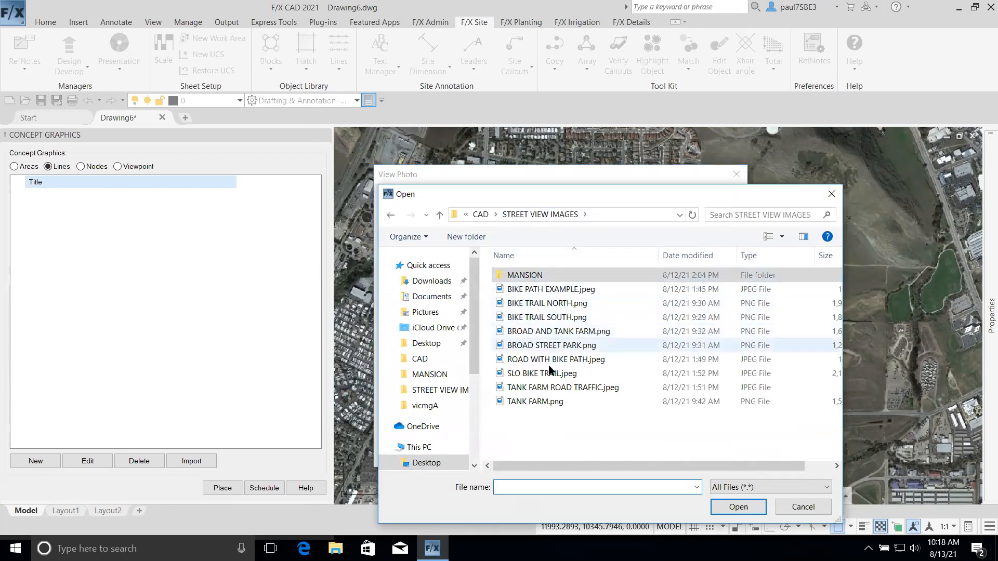
click(562, 387)
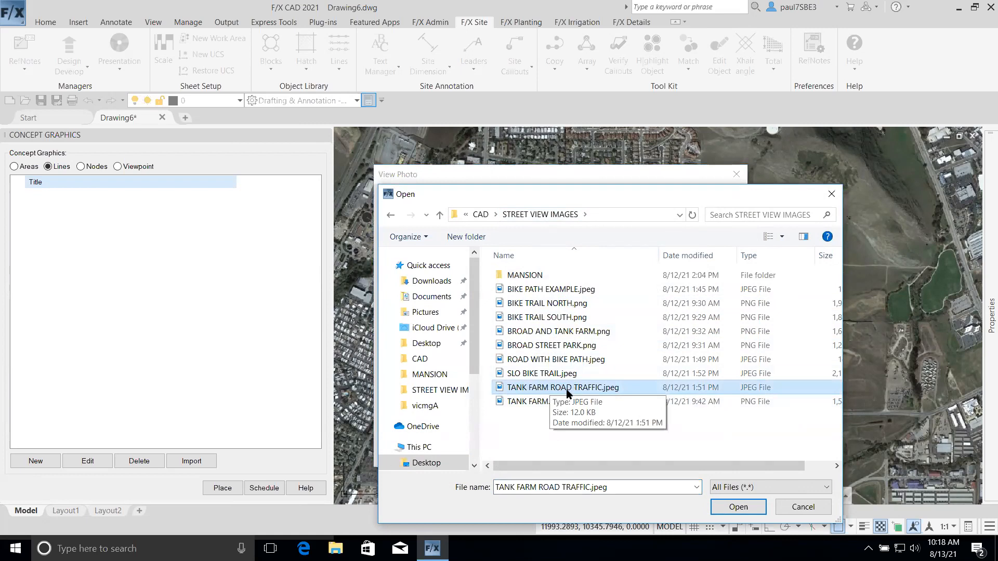
click(738, 506)
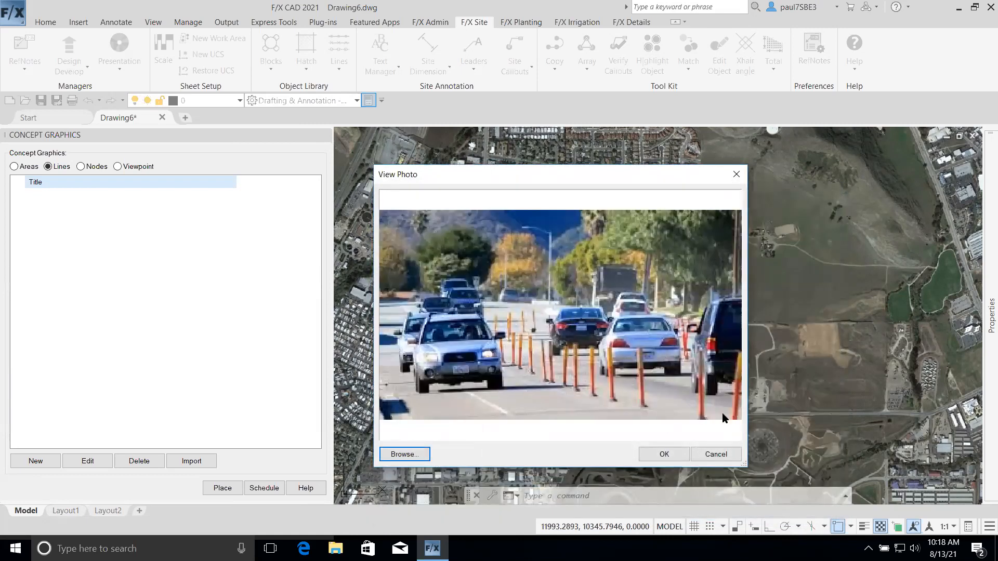
click(653, 458)
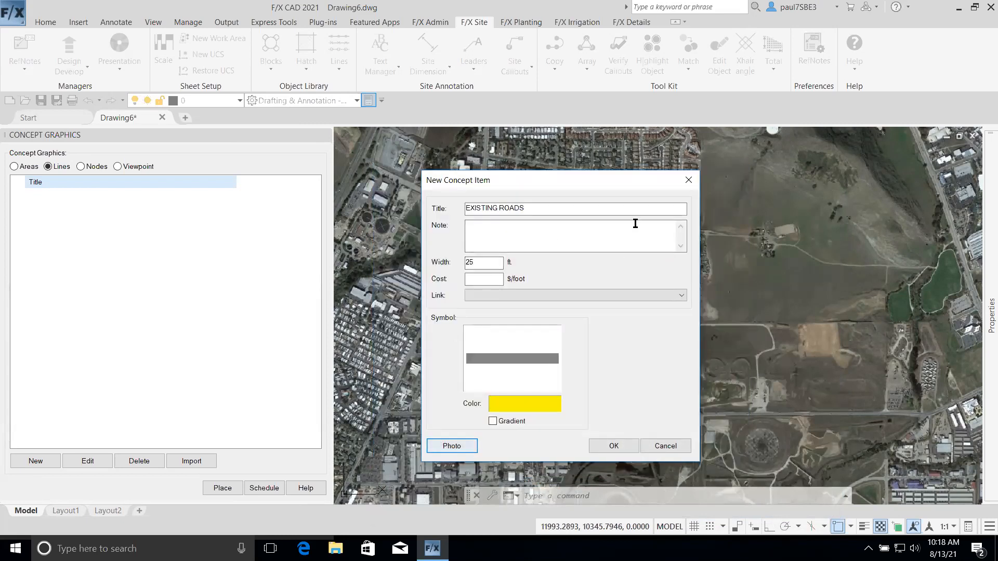
click(613, 447)
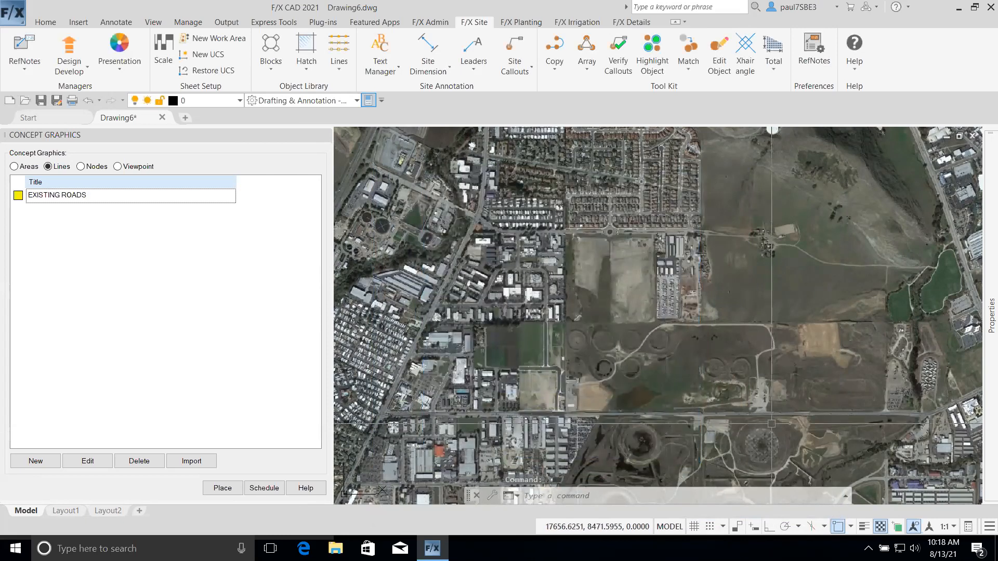
Place EXISTING ROADS by drawing a four-point line along the diagonal road on the east side of the satellite image
middle_drag(481, 400, 444, 365)
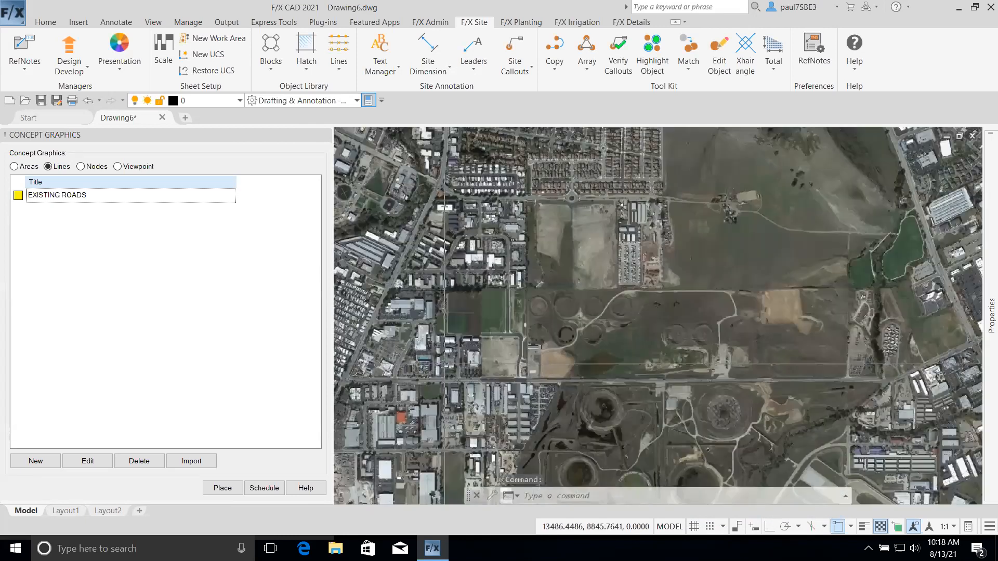
scroll(445, 365, down, 3)
scroll(444, 365, up, 1)
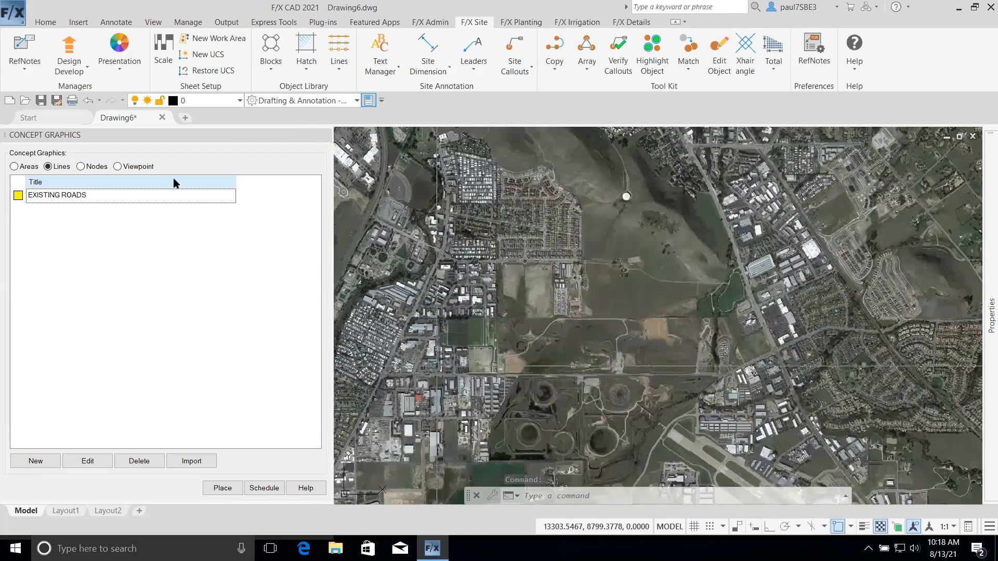
click(221, 488)
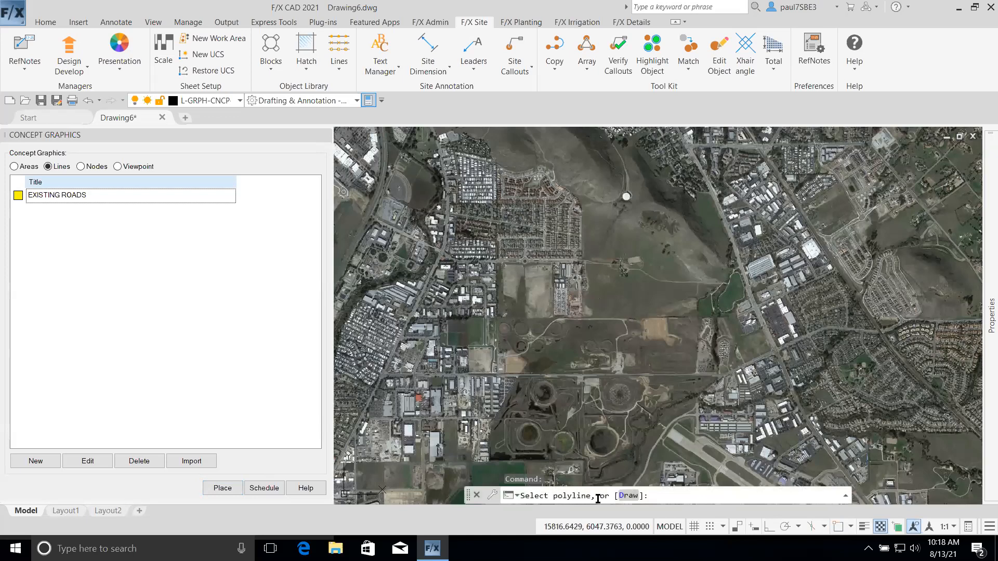
click(629, 495)
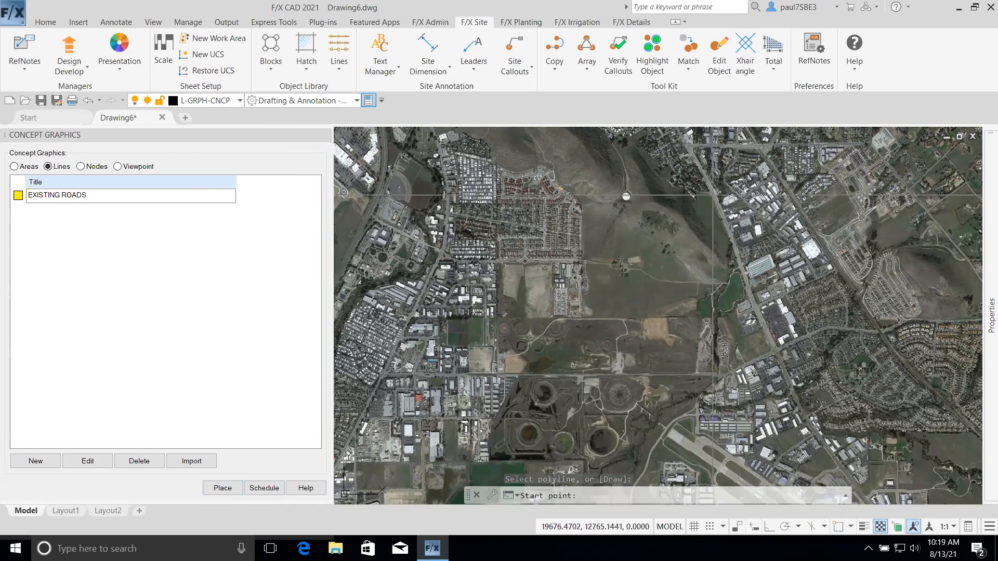
click(712, 195)
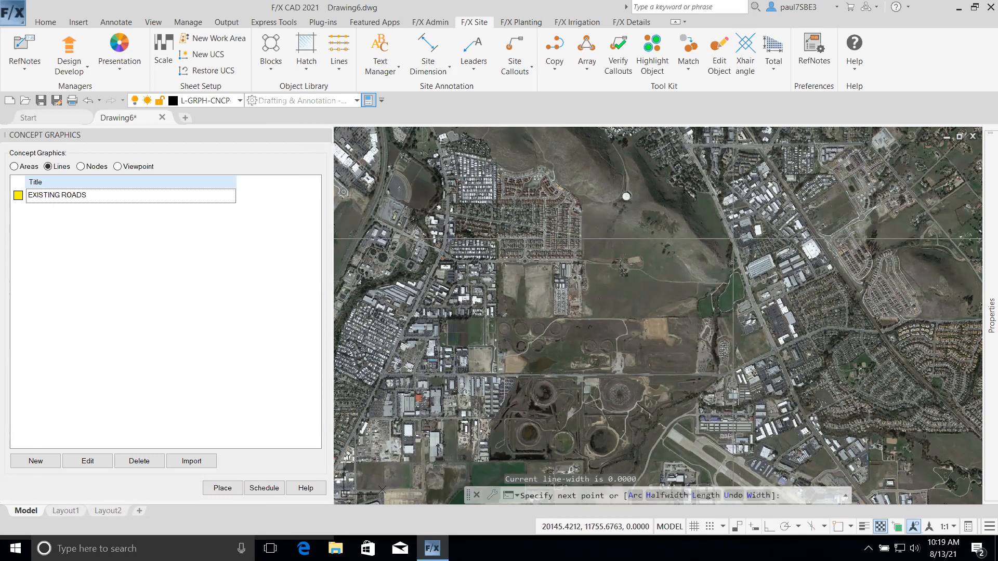
click(732, 240)
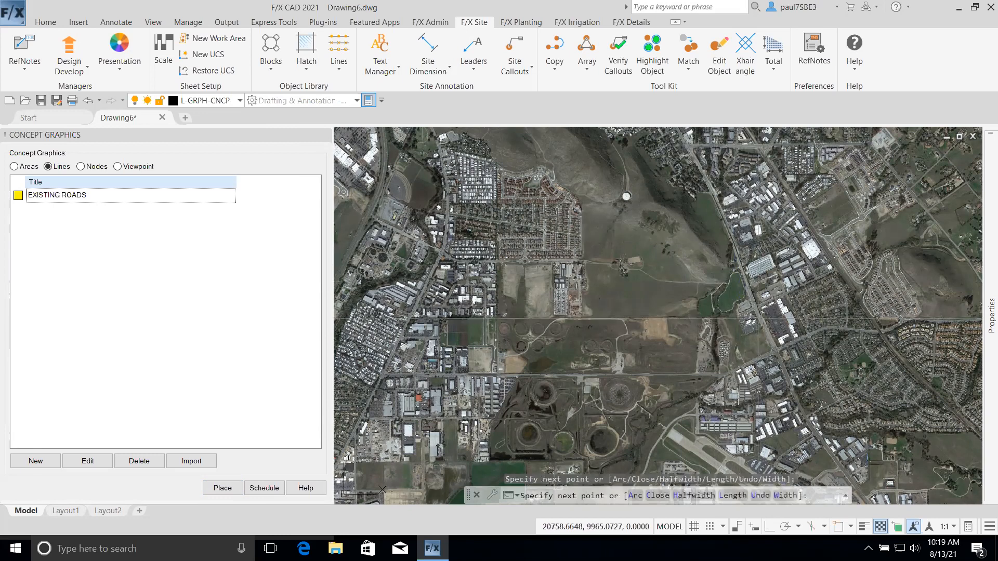
click(788, 387)
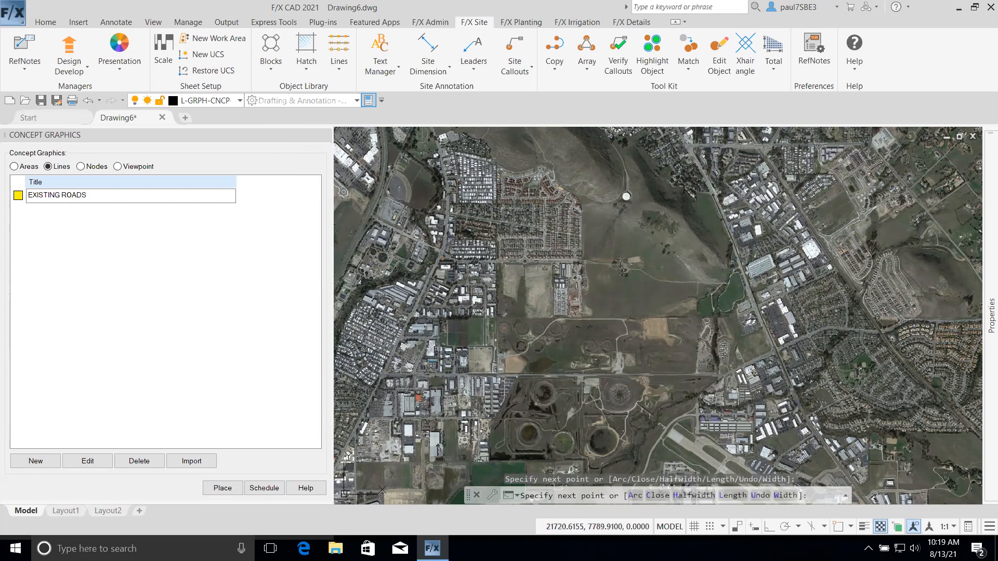
click(800, 411)
key(Return)
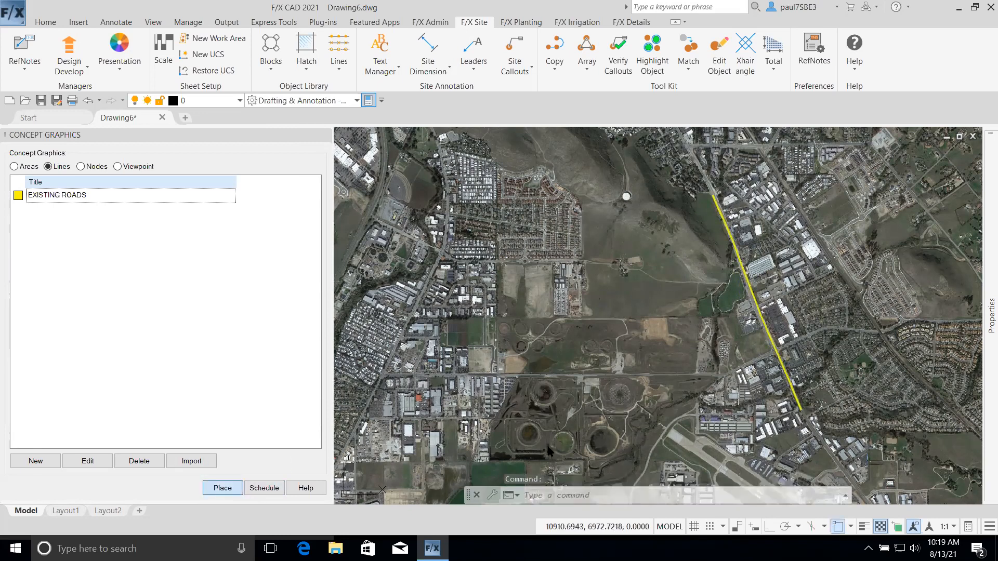
Place another EXISTING ROADS line from east of the diagonal road, across it and west along the long horizontal road
click(222, 488)
click(813, 333)
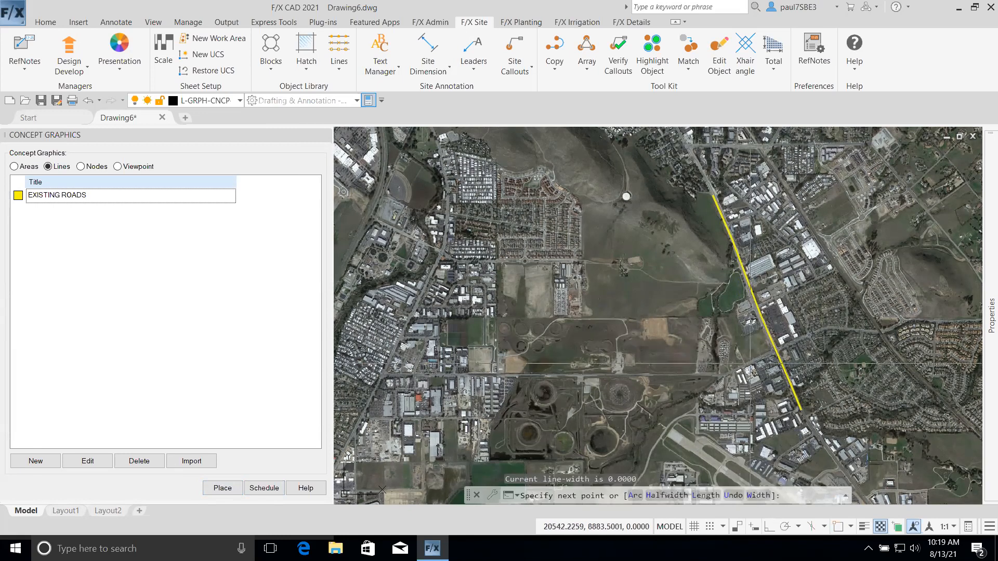
click(721, 376)
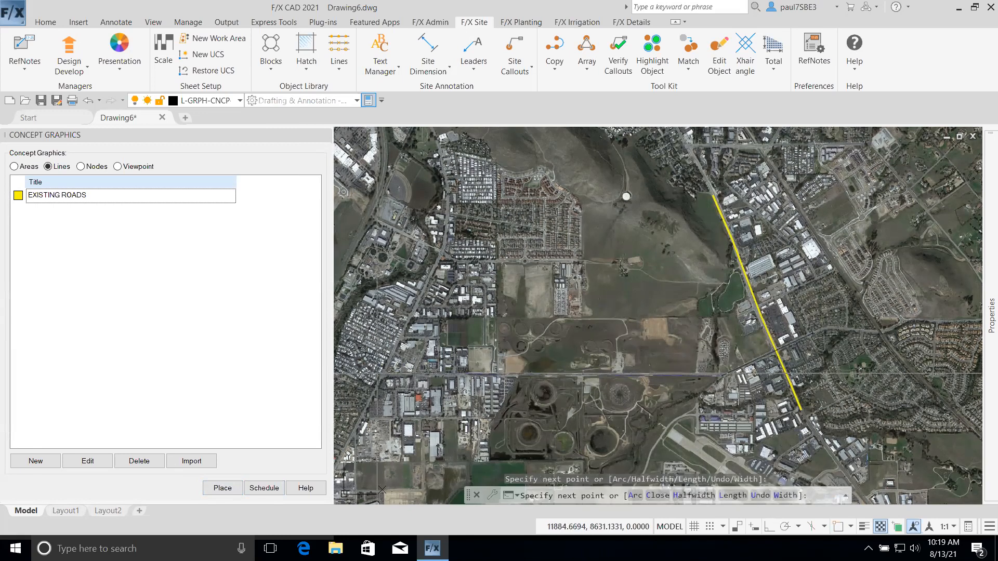
click(384, 373)
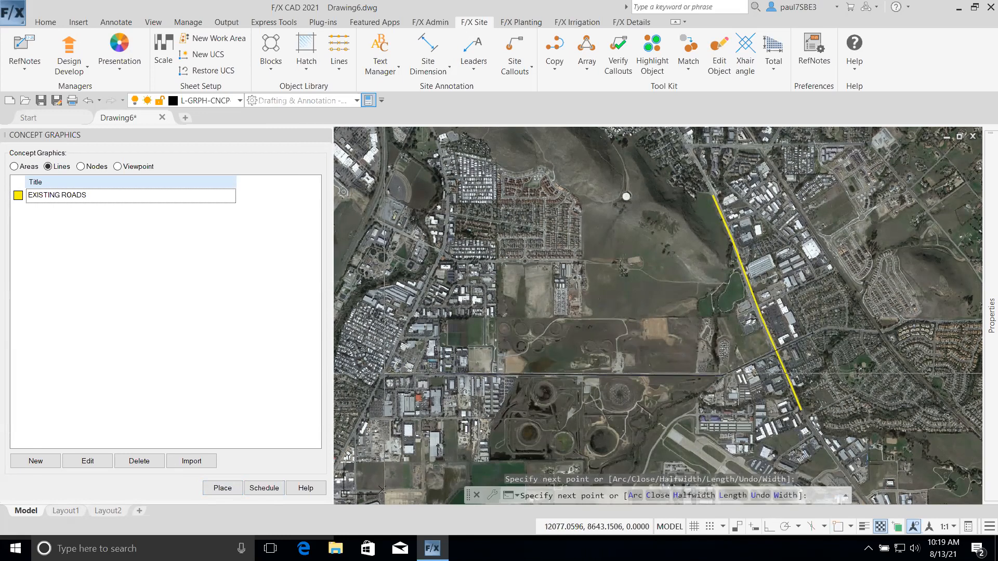
key(Return)
Place a third EXISTING ROADS line along the western road, bending southwest past the end of the horizontal road
click(222, 488)
click(444, 234)
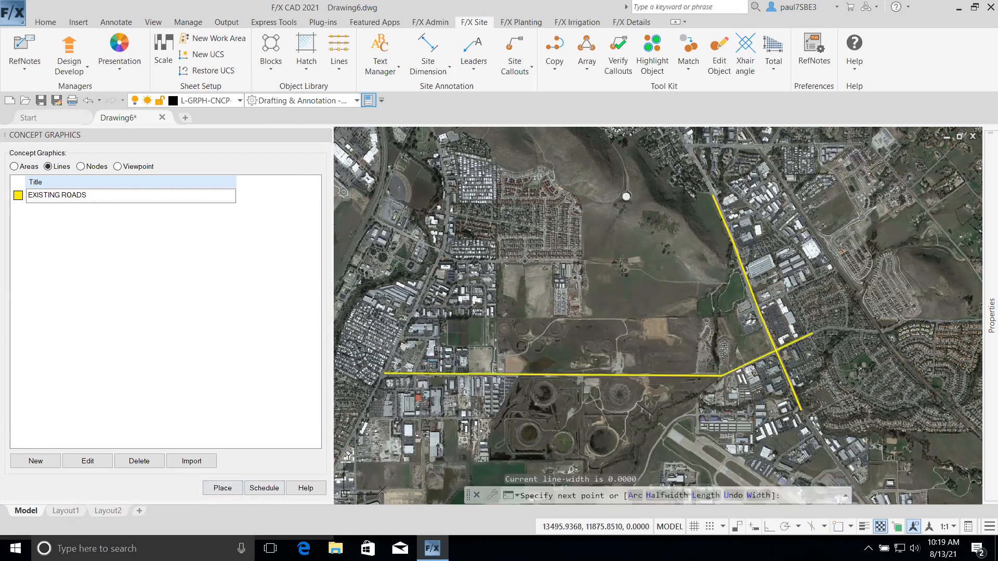
click(442, 253)
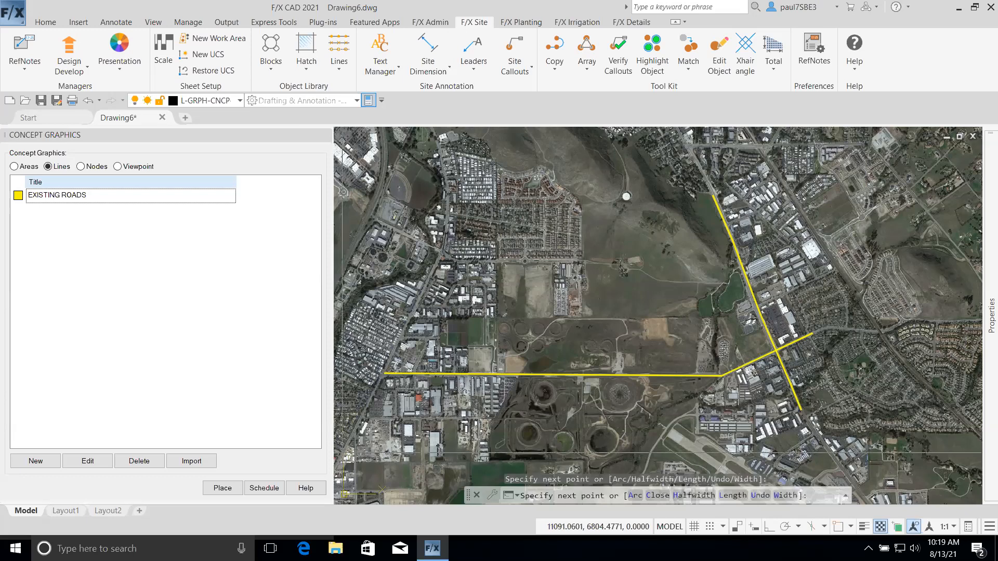
click(348, 443)
key(Return)
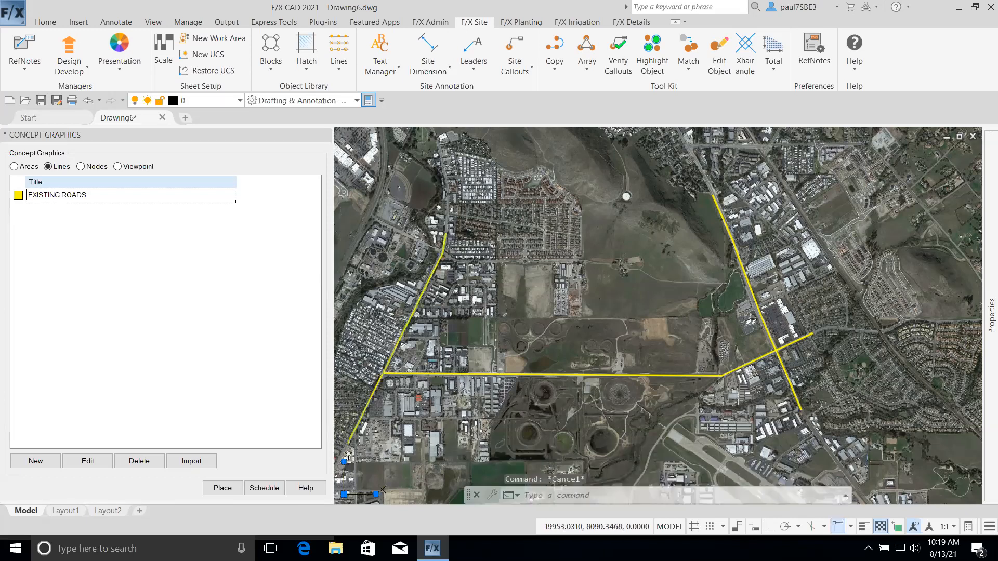
Start a new line concept graphic with the DOT-FILLED symbol and title it EXISTING BIKE PATH
middle_drag(713, 349, 712, 366)
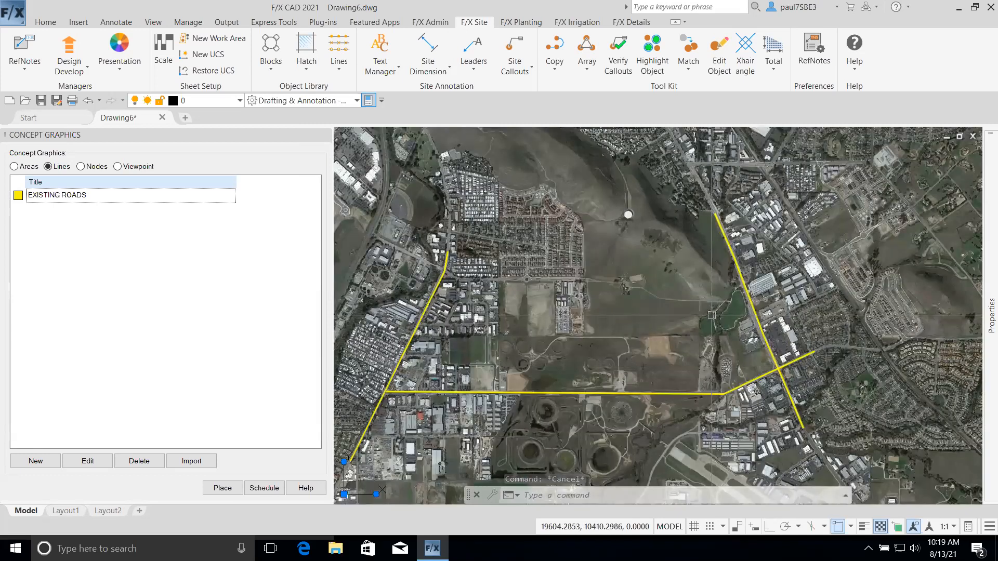
middle_drag(737, 295, 743, 320)
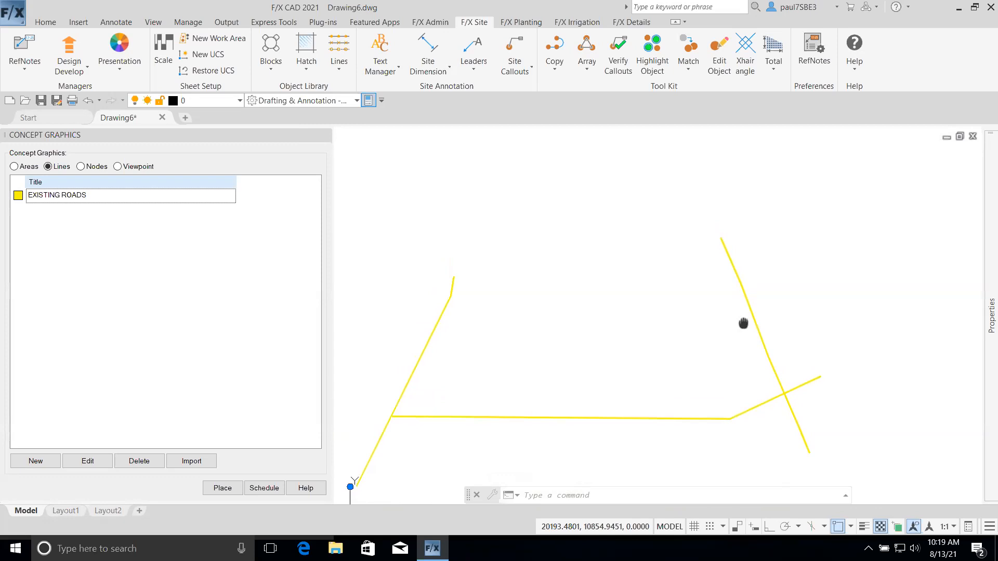
click(36, 462)
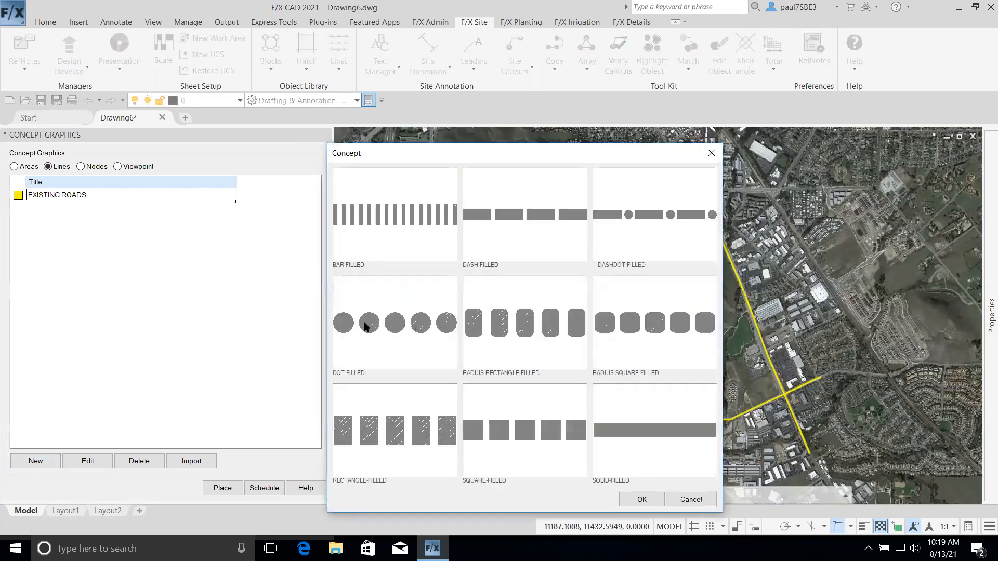
click(387, 317)
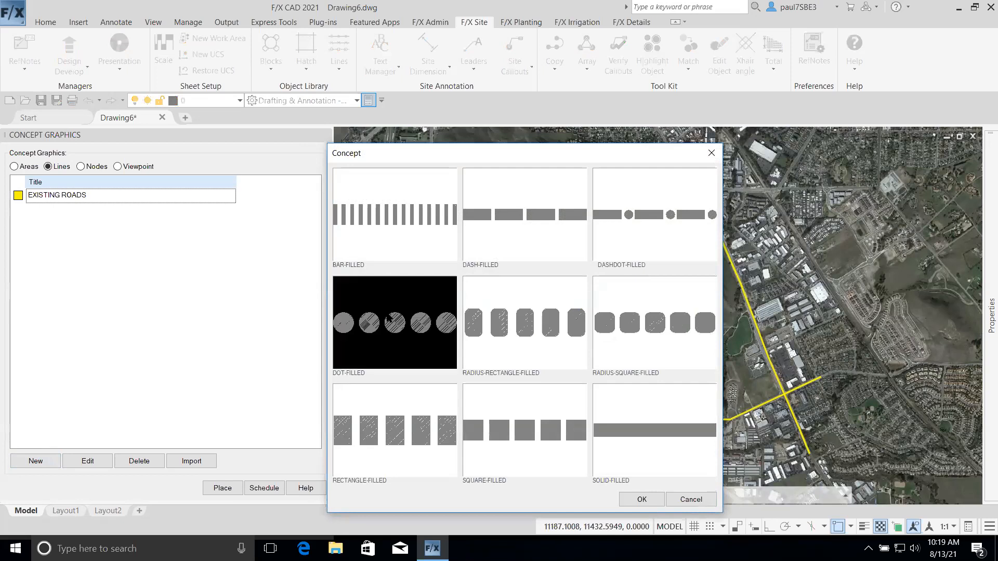
click(641, 499)
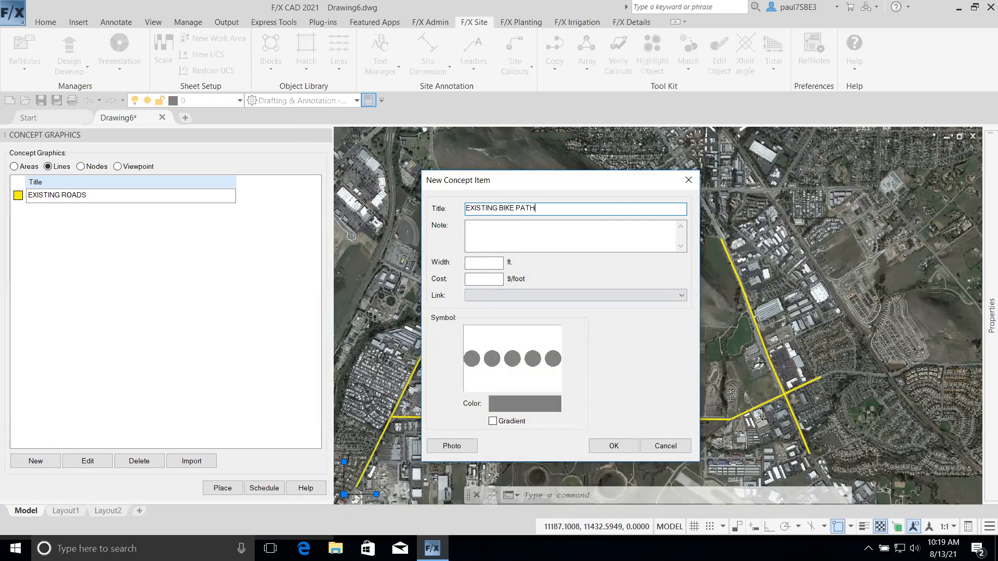
Set the EXISTING BIKE PATH concept line's width to 25 ft
click(484, 263)
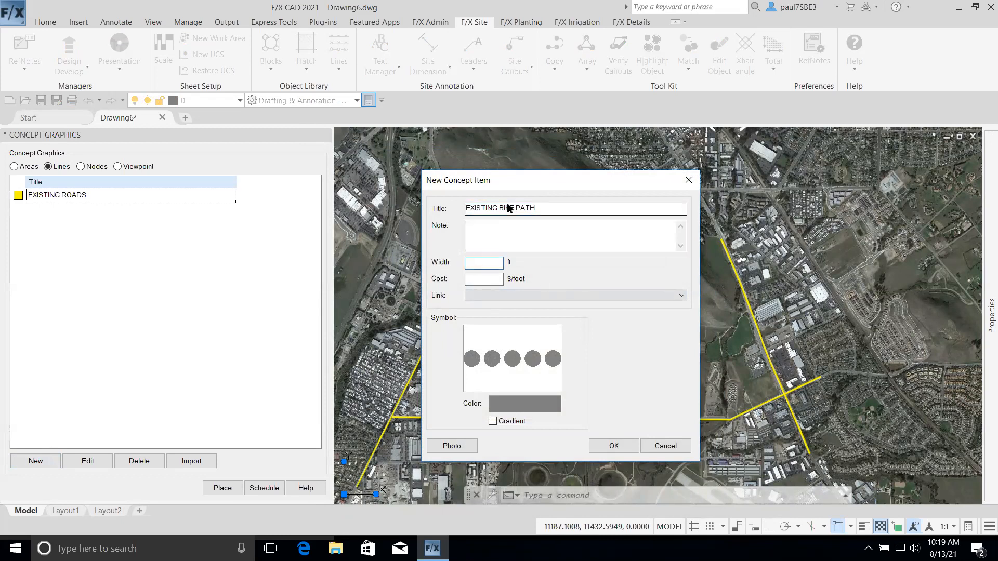
text(20)
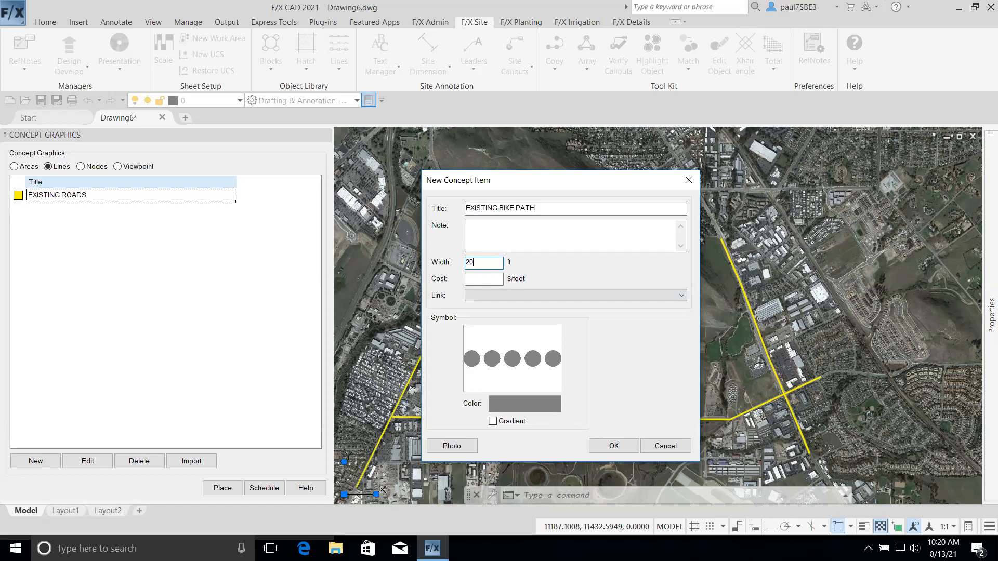
double_click(492, 256)
Color the EXISTING BIKE PATH line magenta, RGB 241,52,244, and save the concept item
click(508, 412)
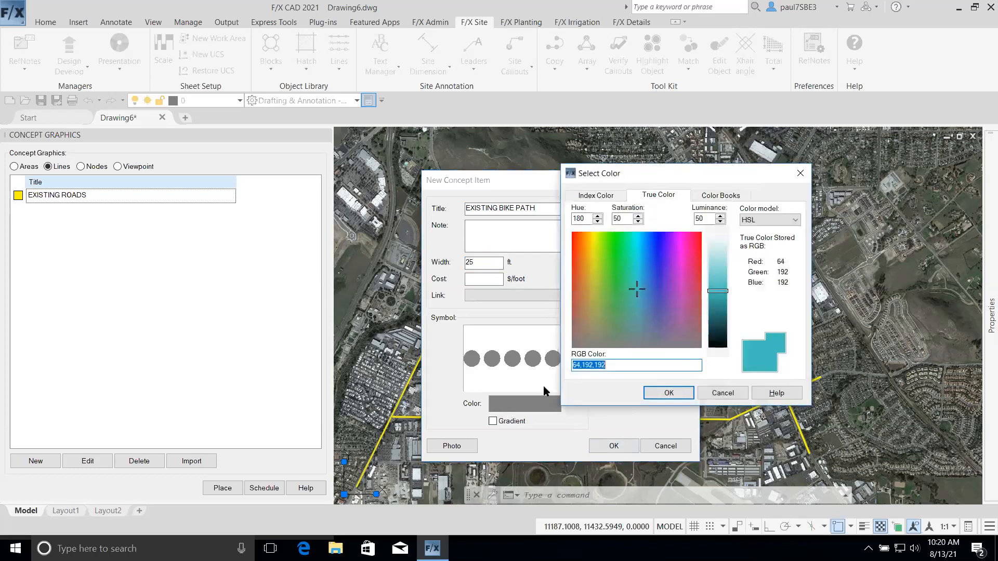
click(679, 242)
click(717, 283)
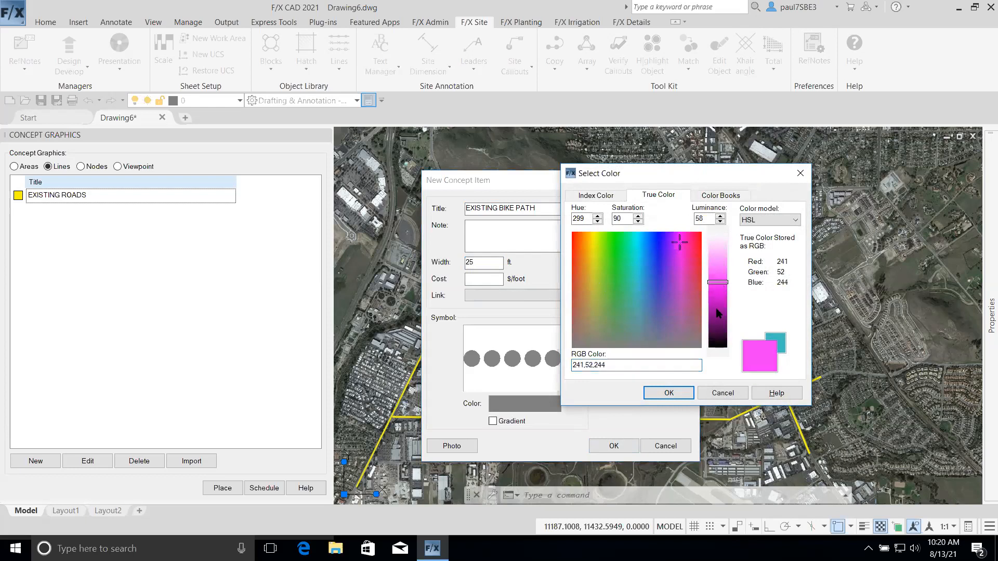
click(665, 393)
click(609, 445)
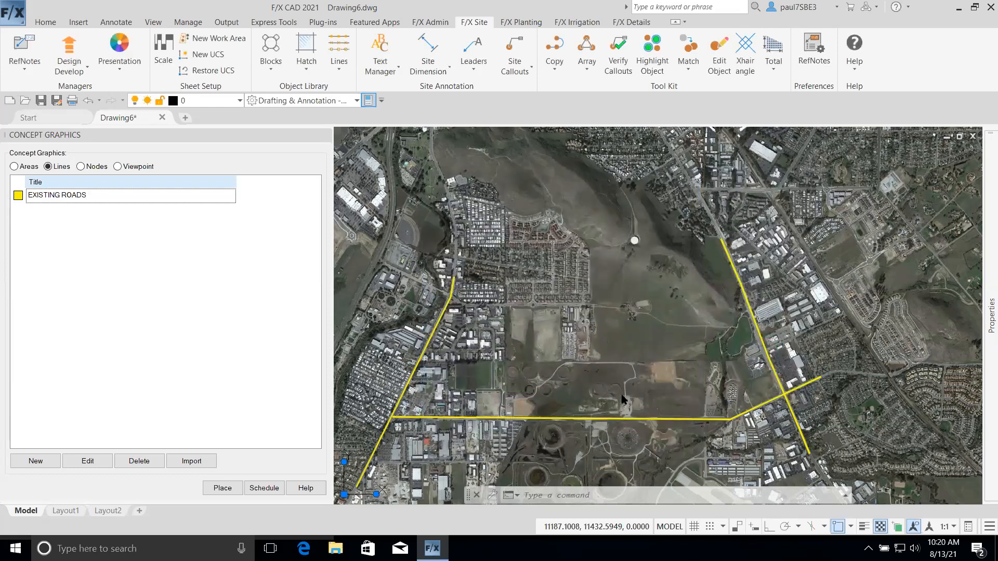
Place an EXISTING BIKE PATH line from the western road's bend southwest along the creek, passing west of the mobile home park
click(222, 488)
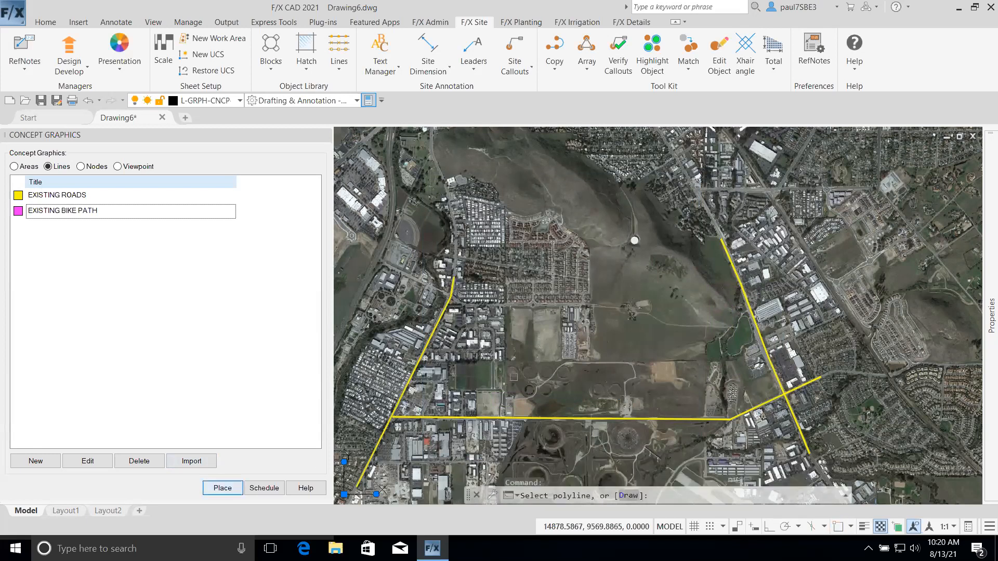
scroll(435, 421, up, 4)
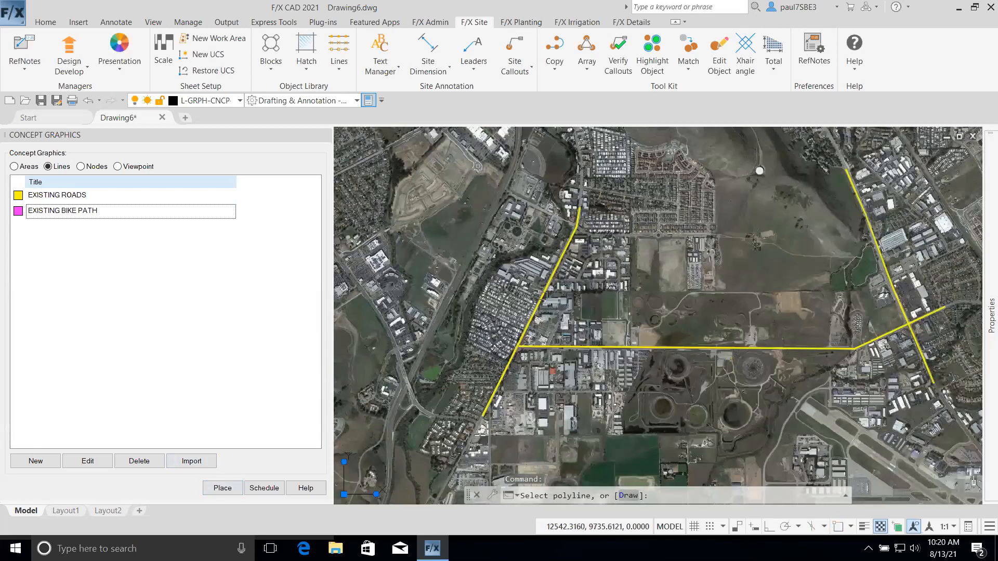
scroll(568, 225, up, 3)
text(d)
key(Return)
click(580, 227)
click(524, 276)
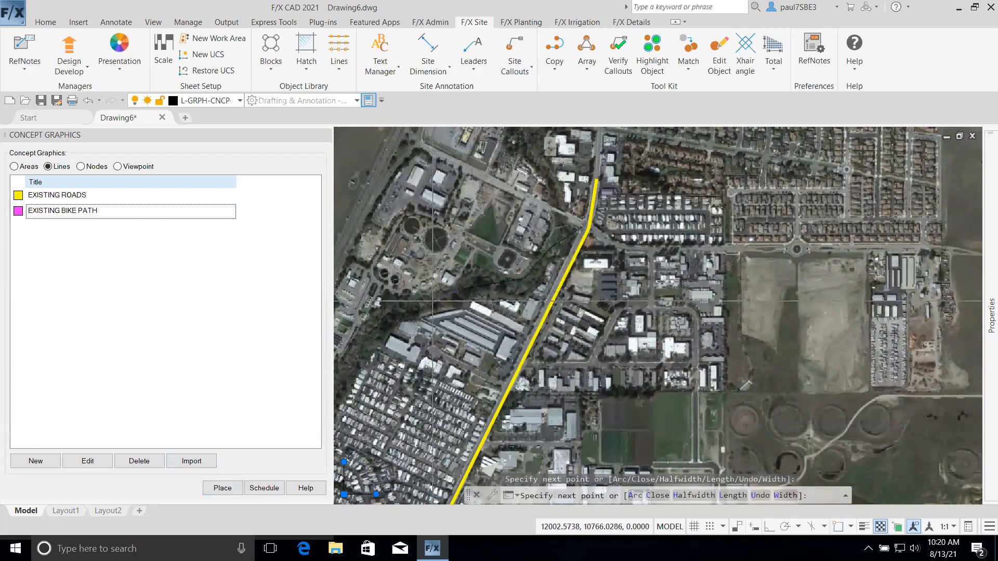
middle_drag(383, 322, 495, 260)
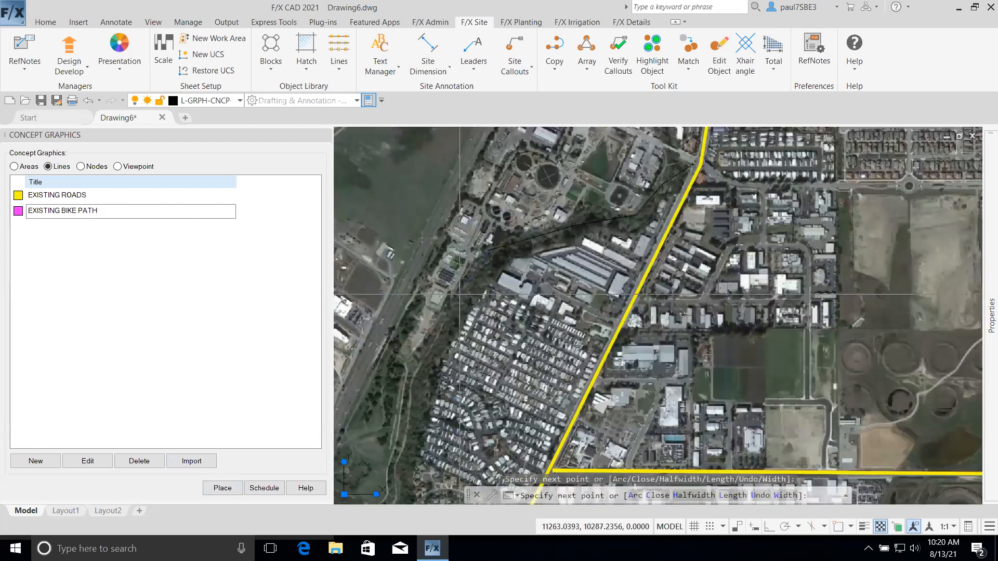
scroll(432, 364, down, 2)
scroll(442, 312, up, 3)
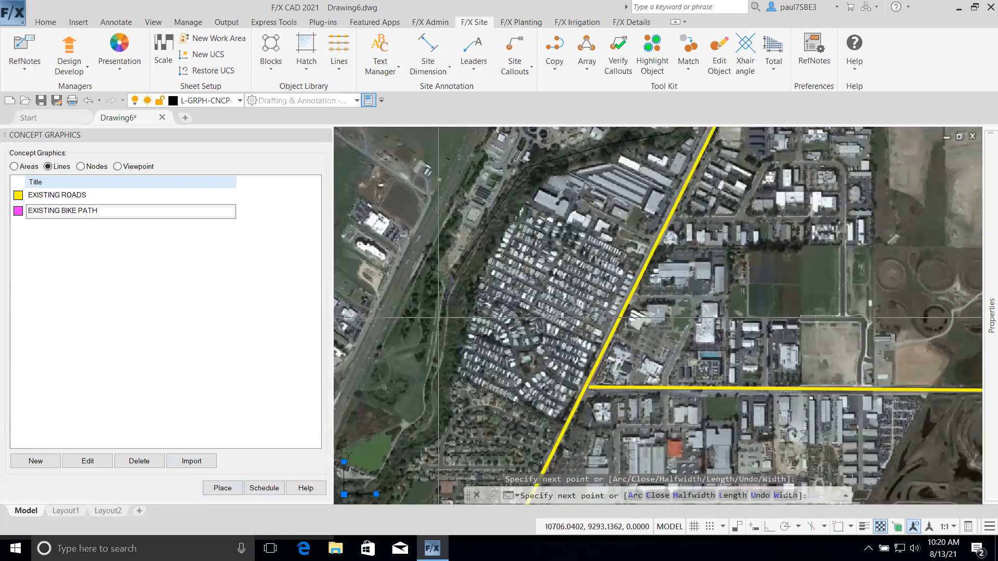
middle_drag(436, 346, 453, 267)
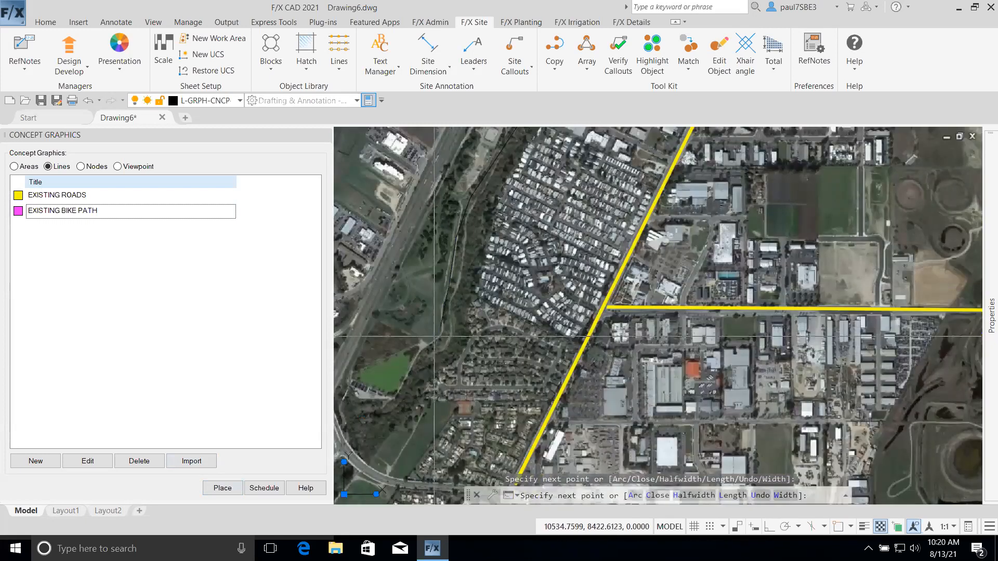
middle_drag(401, 380, 503, 317)
click(484, 332)
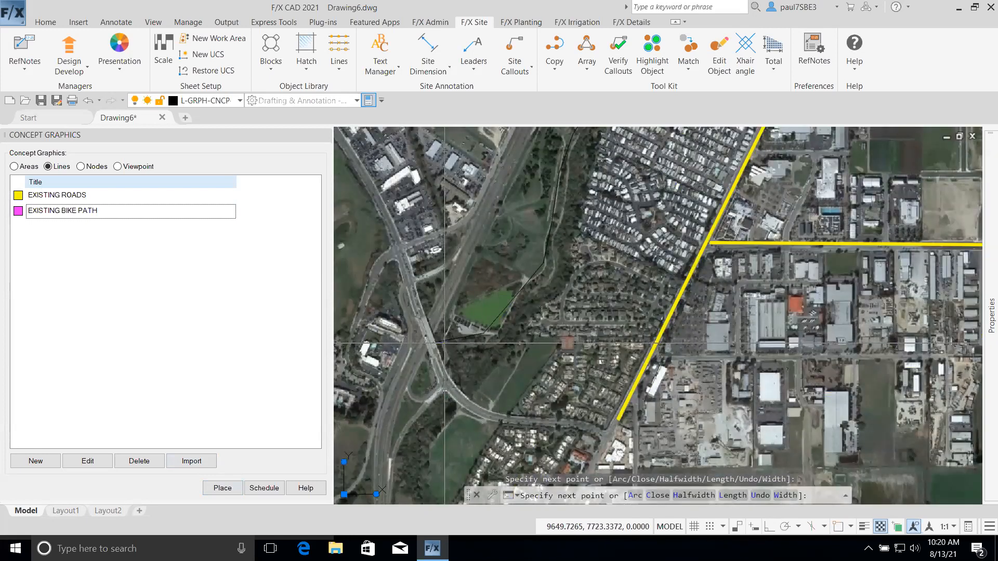
key(Return)
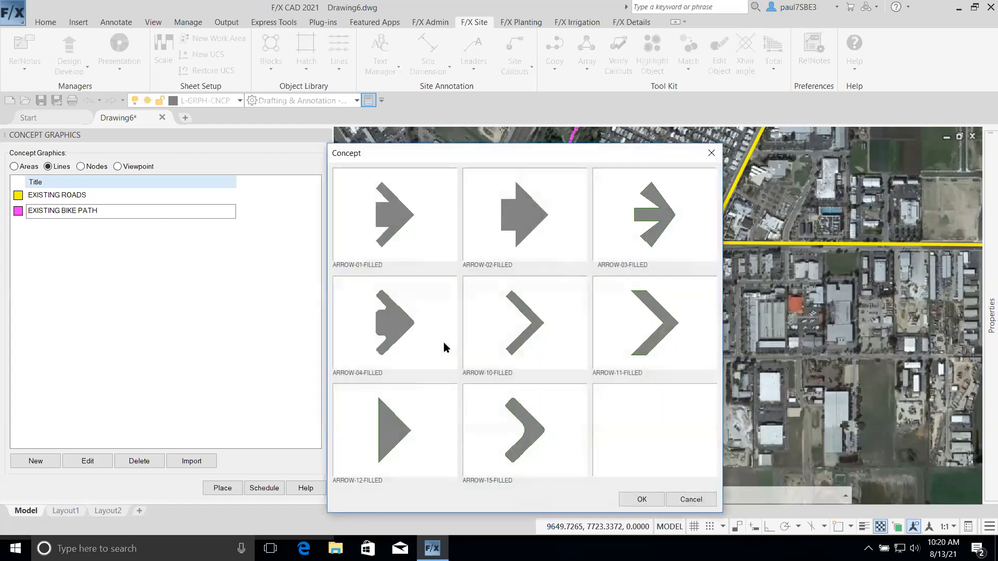
Finish the western bike path line with ARROW-02-FILLED arrows at its ends
click(524, 215)
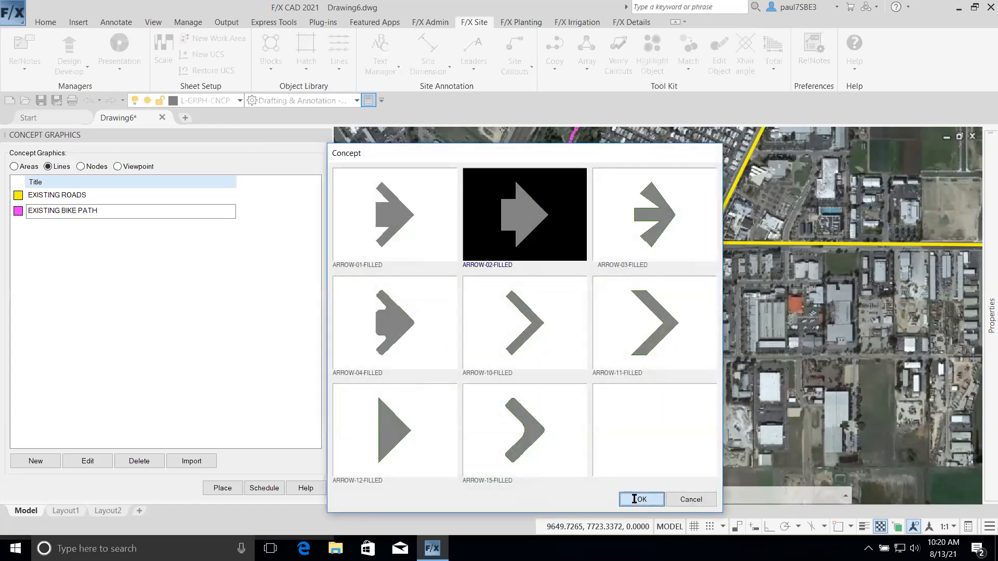
click(641, 500)
scroll(597, 333, down, 5)
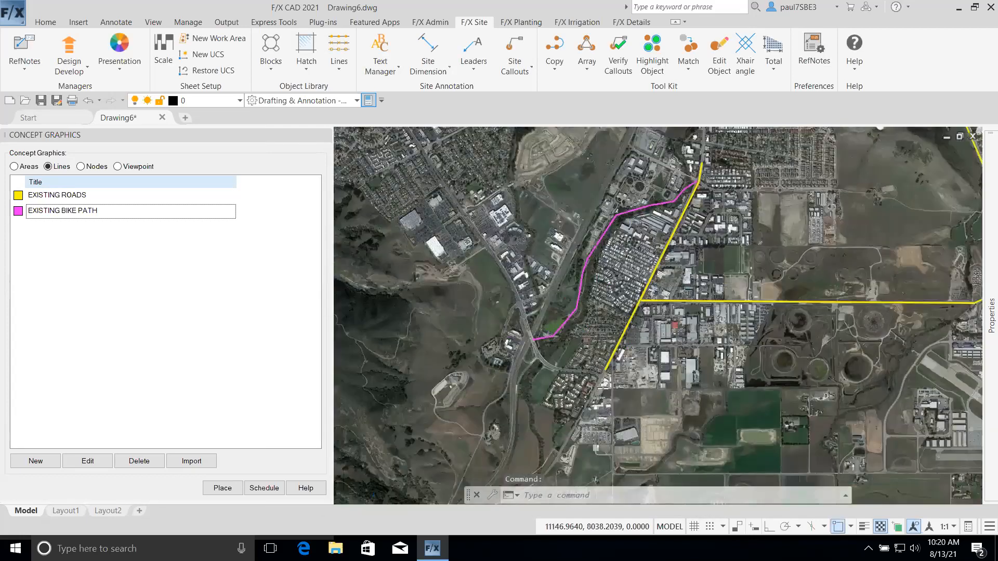
Place a second EXISTING BIKE PATH line northwest along the railroad from the crossroad north of the eastern road, with arrows at its ends
scroll(695, 244, up, 5)
middle_drag(695, 243, 668, 324)
scroll(606, 313, down, 4)
middle_drag(706, 323, 598, 380)
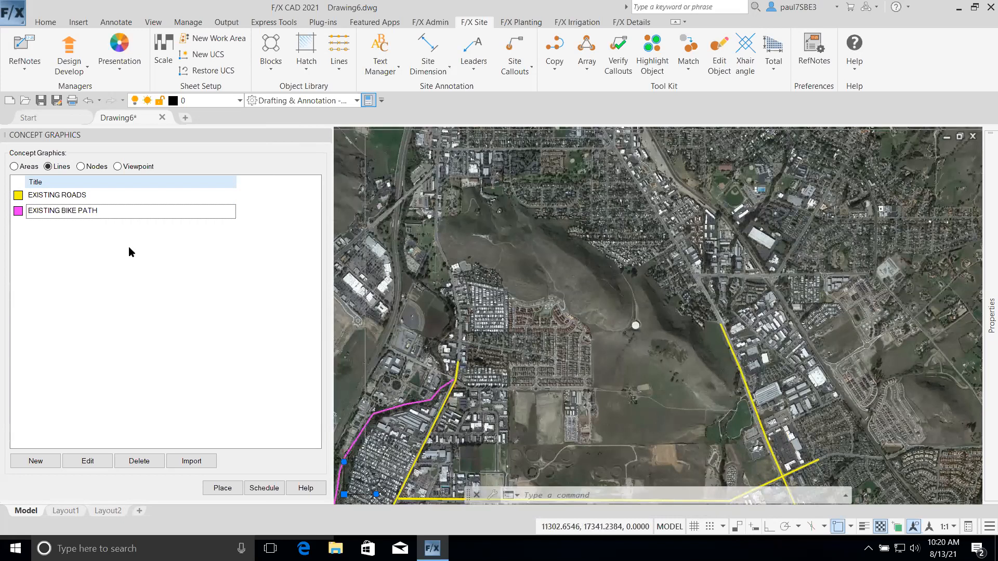
click(224, 490)
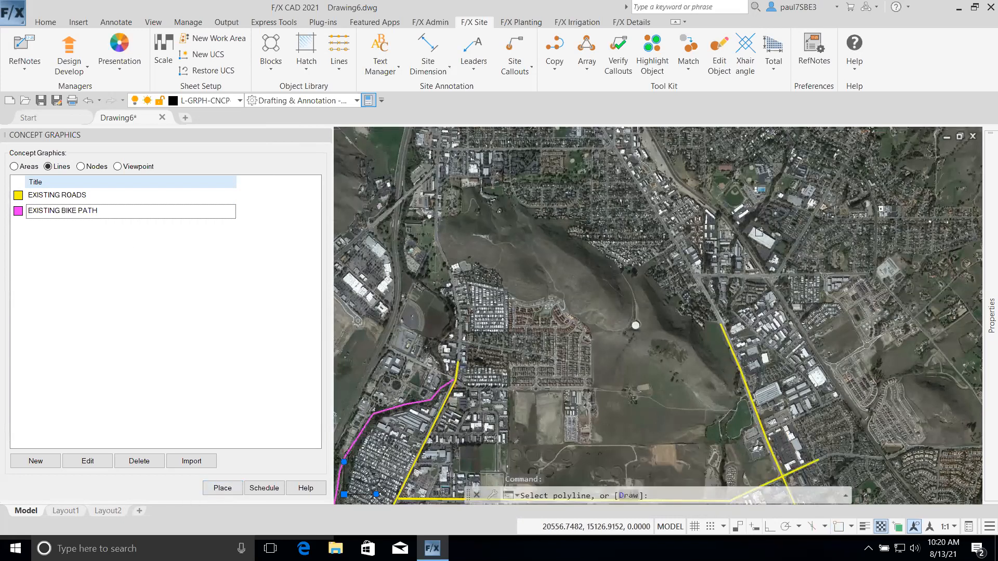
scroll(765, 270, up, 4)
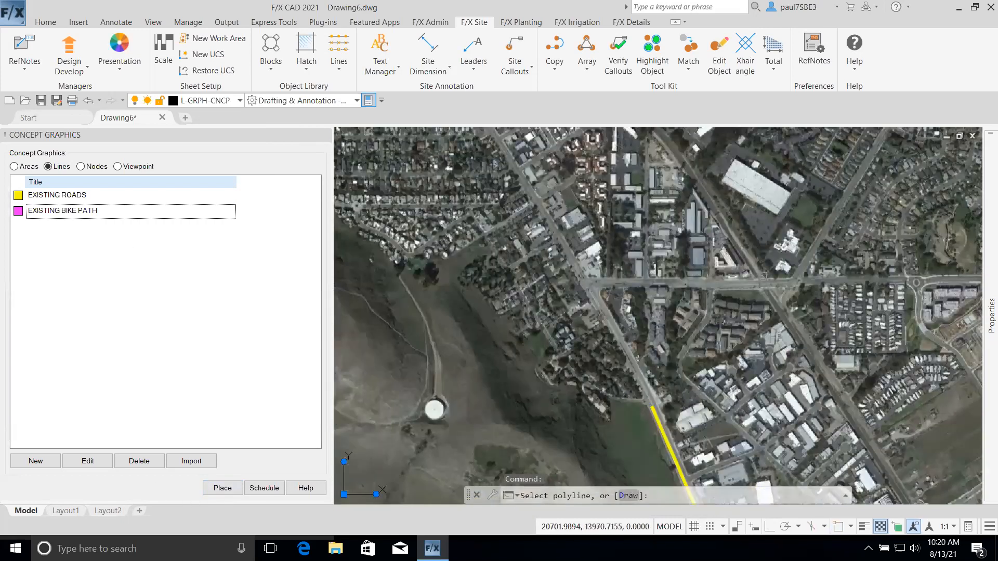
click(765, 276)
scroll(766, 276, down, 4)
click(729, 223)
click(709, 213)
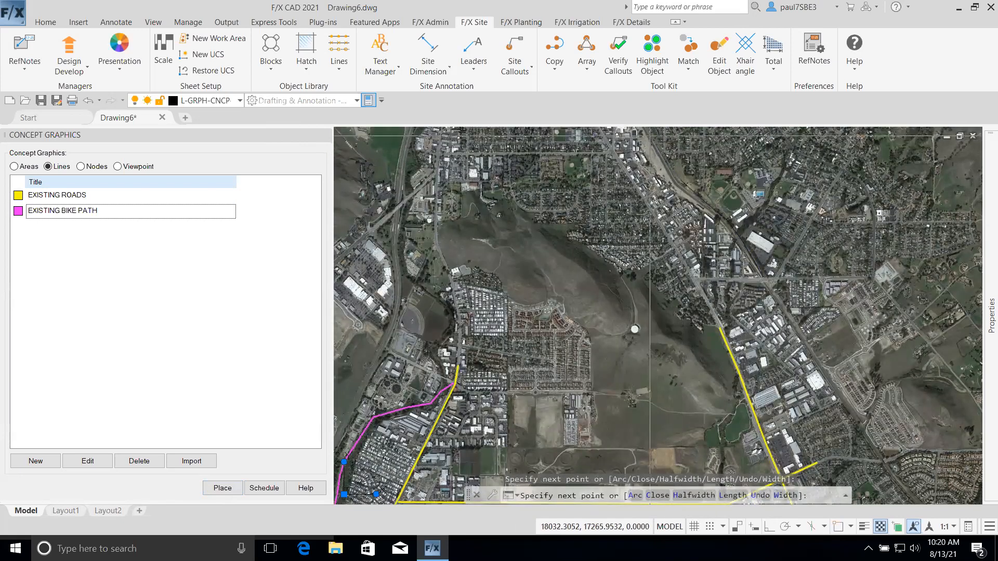
click(649, 135)
key(Return)
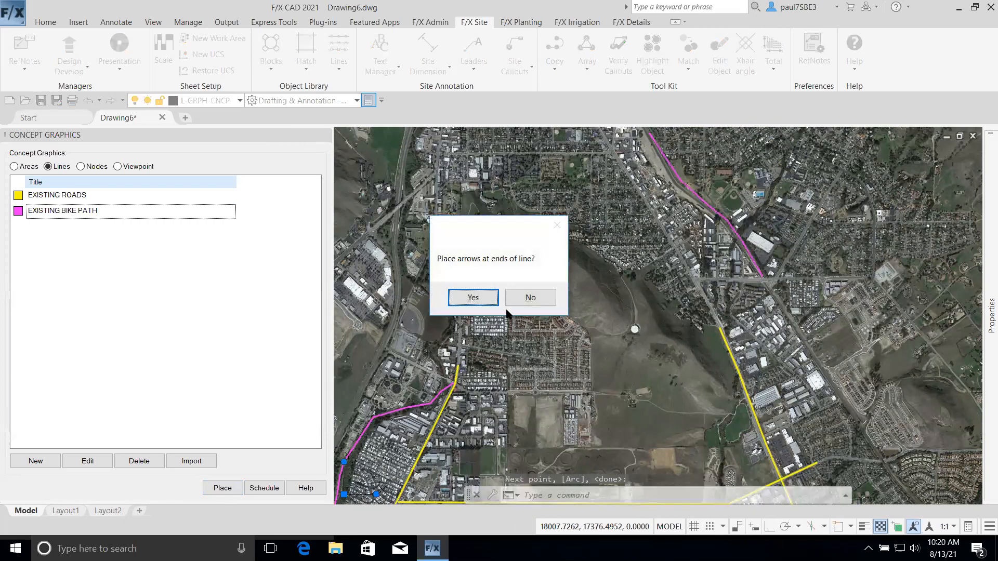
click(487, 303)
Start a new line concept graphic with the DOT-FILLED symbol
scroll(596, 335, down, 2)
middle_drag(596, 334, 597, 285)
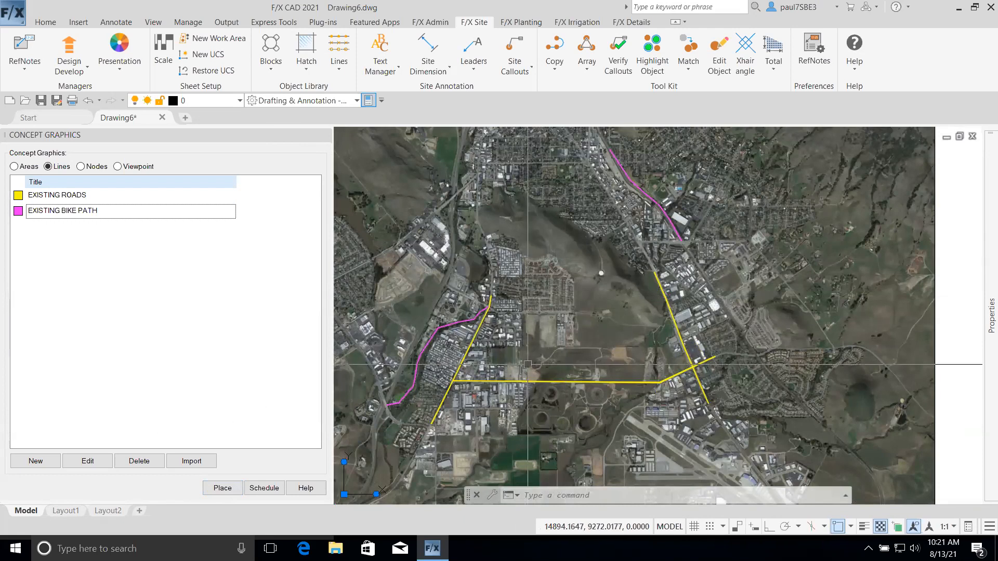
click(35, 461)
click(392, 323)
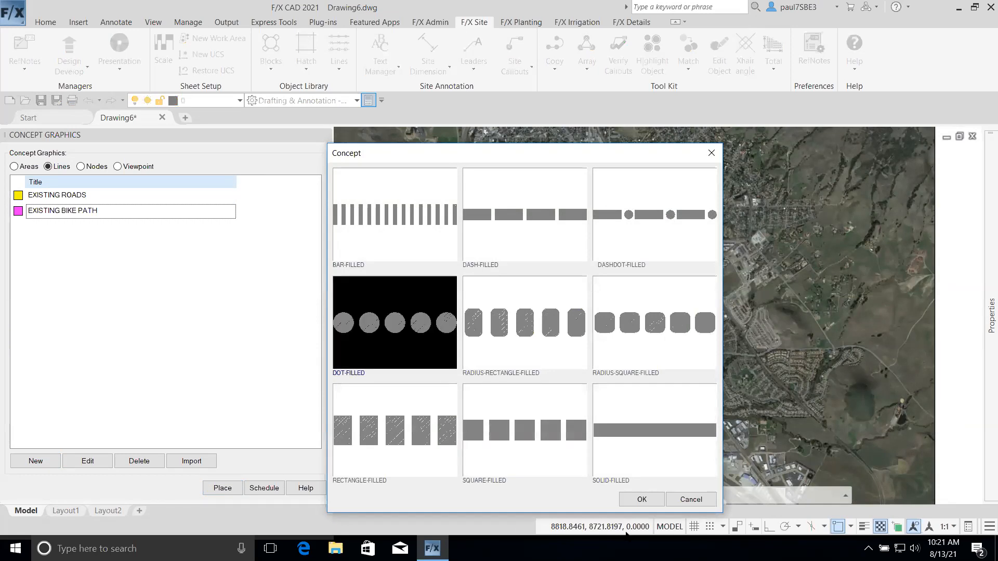
click(640, 498)
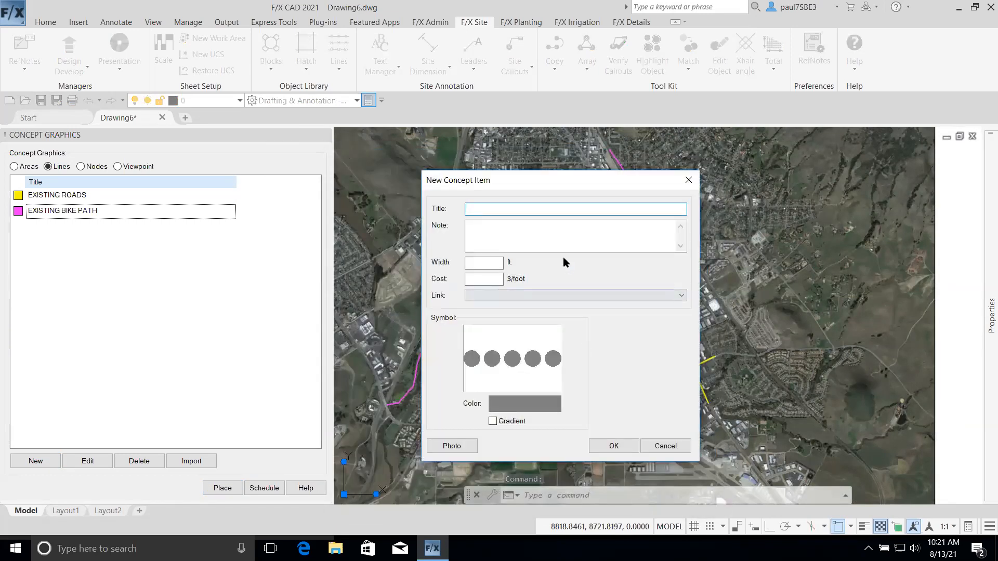
Title the new concept line PROPOSED BIKE PATH, make it 25 ft wide and color it teal, RGB 64,192,192
text(PROPSED BIKE PATH)
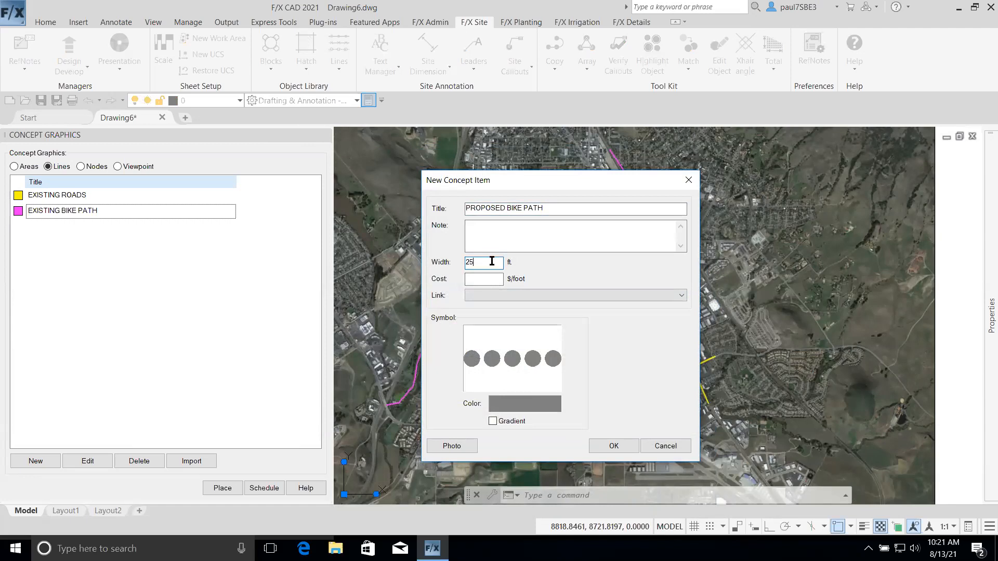
click(518, 408)
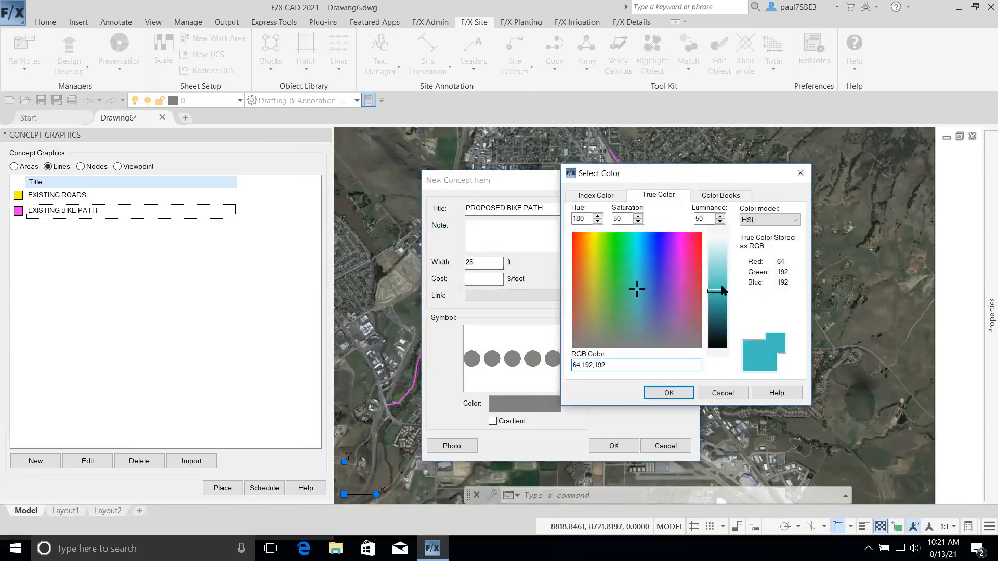
click(668, 394)
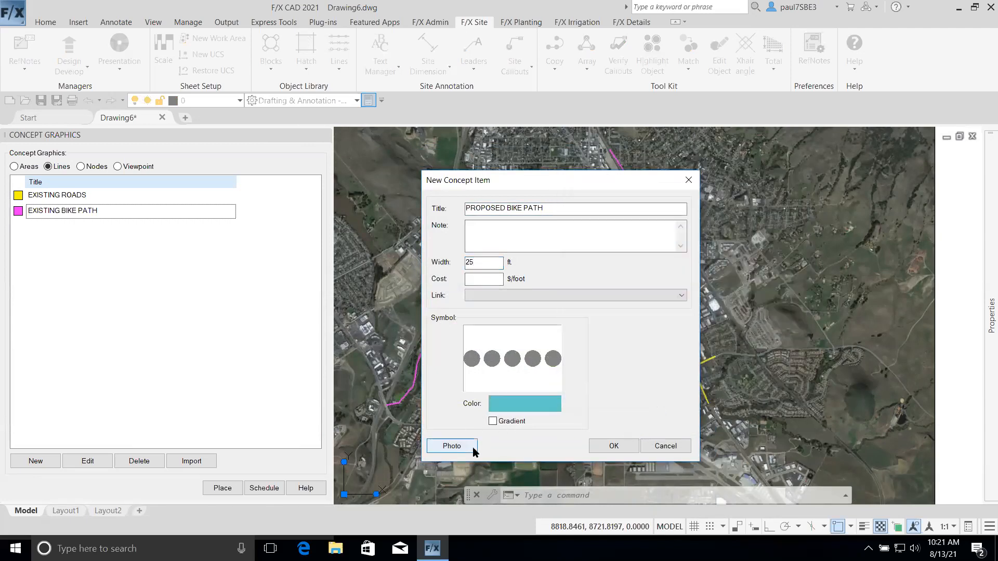
Attach the photo BIKE PATH EXAMPLE.jpeg to PROPOSED BIKE PATH and save the concept item
click(452, 447)
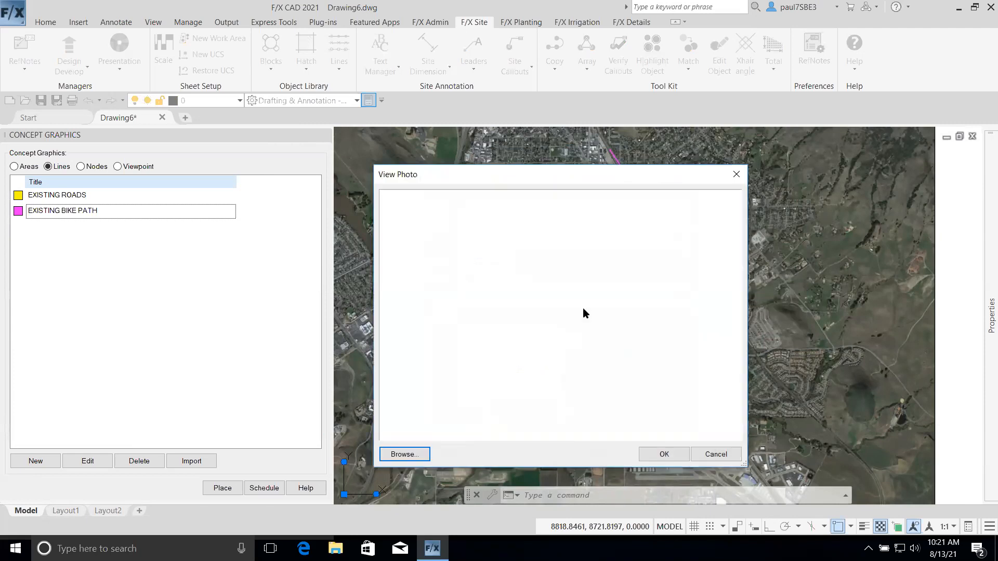
click(404, 455)
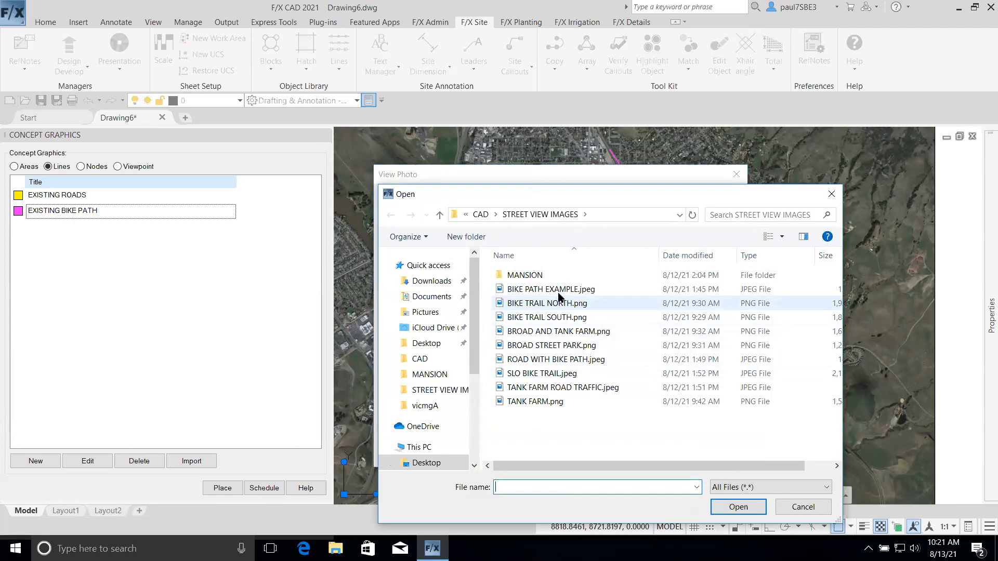
click(530, 290)
click(722, 508)
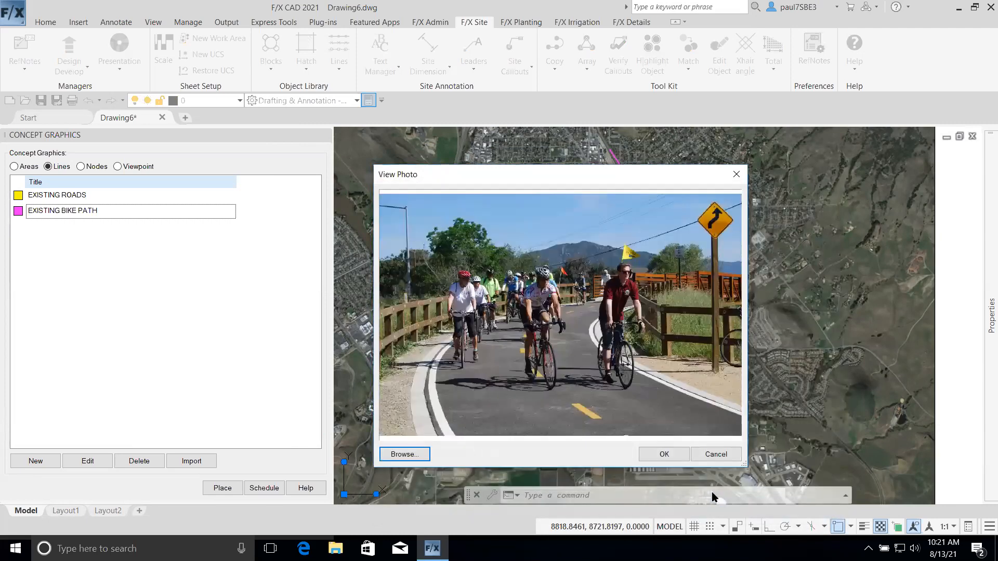
click(663, 455)
click(626, 446)
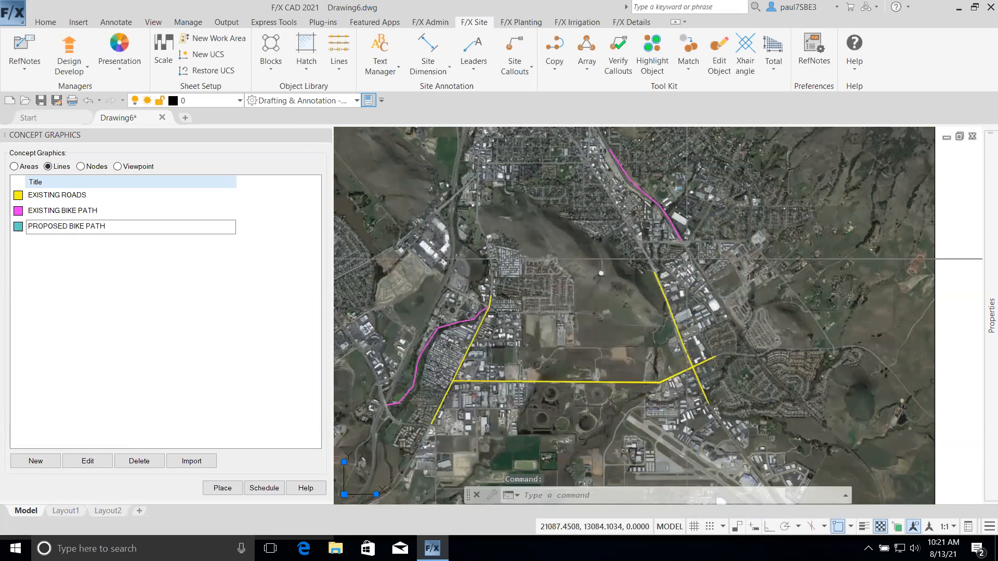
Start a polyline at the south end of the eastern existing bike path and run it southeast along the railroad
scroll(682, 249, up, 4)
text(PL)
key(Return)
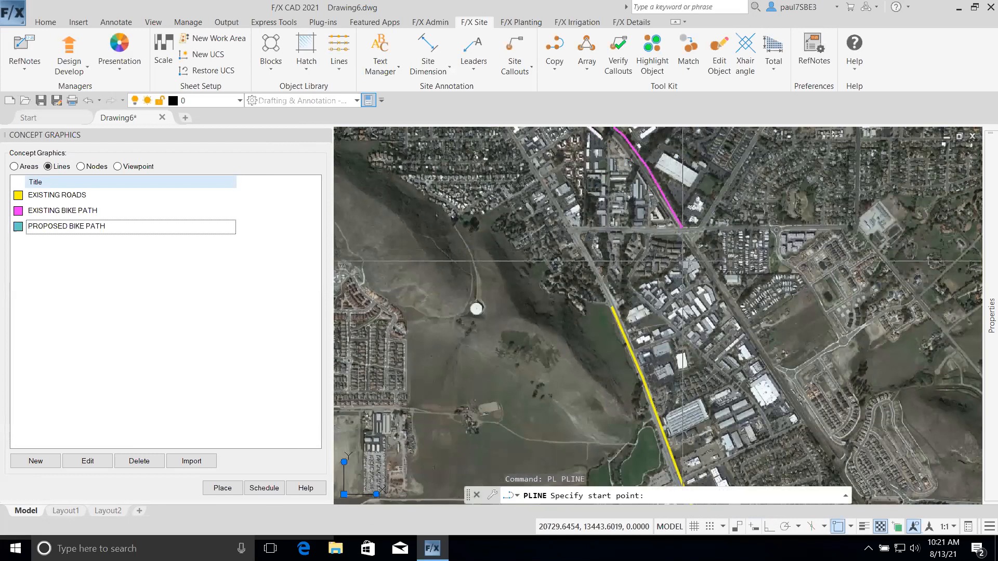
scroll(697, 227, up, 3)
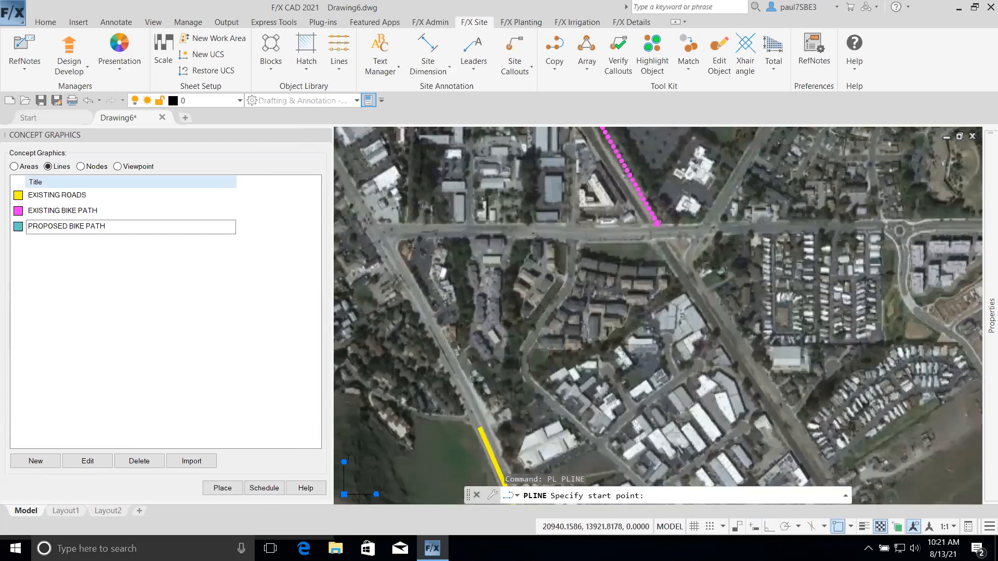
click(662, 239)
scroll(661, 229, down, 3)
scroll(701, 299, up, 3)
scroll(702, 299, down, 4)
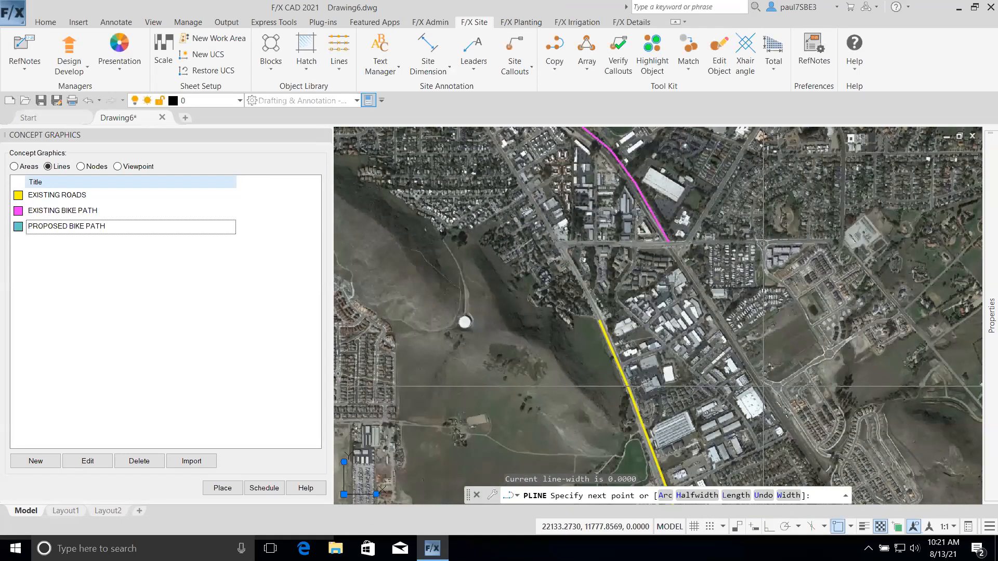
scroll(763, 386, down, 3)
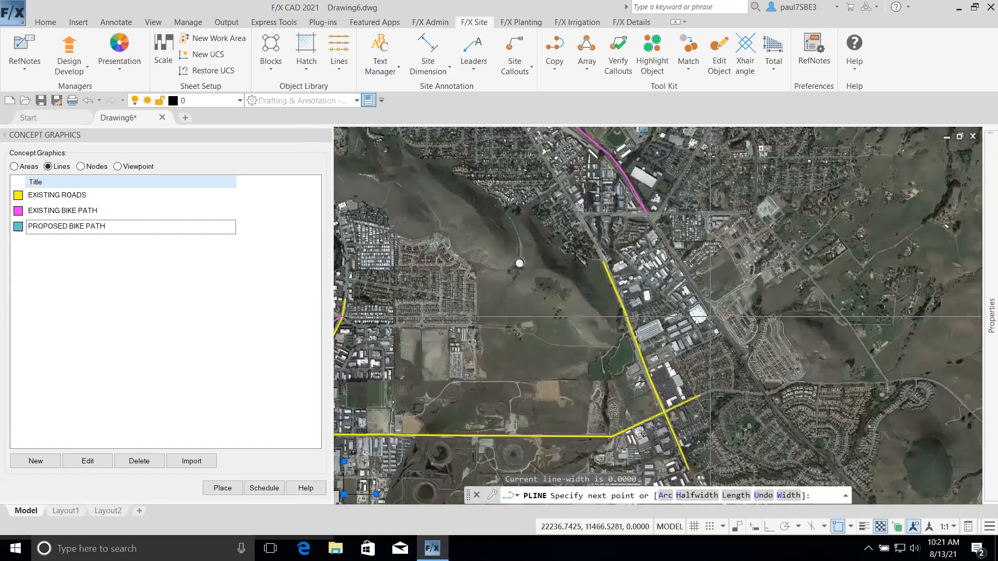
scroll(733, 345, up, 3)
scroll(694, 298, up, 1)
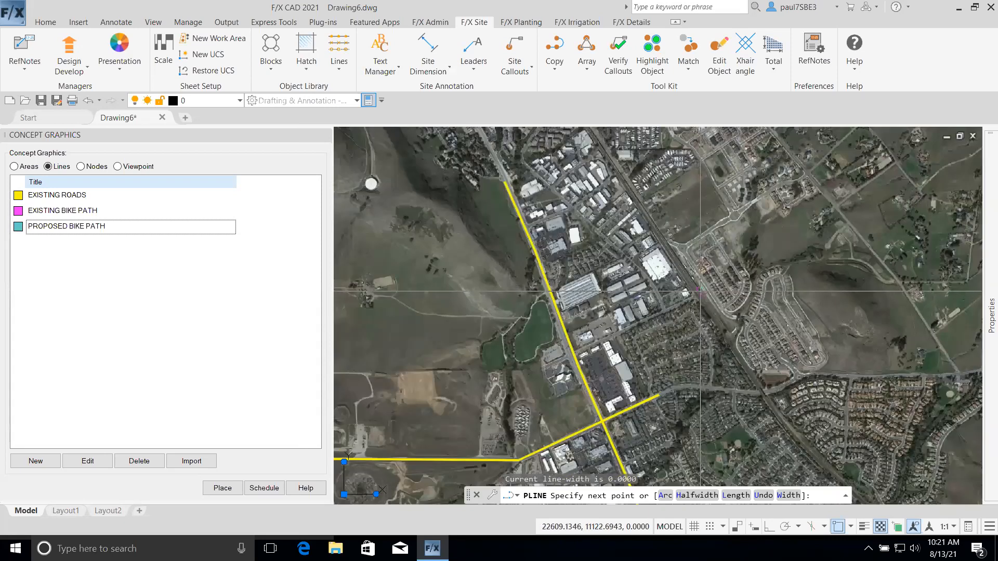
click(699, 293)
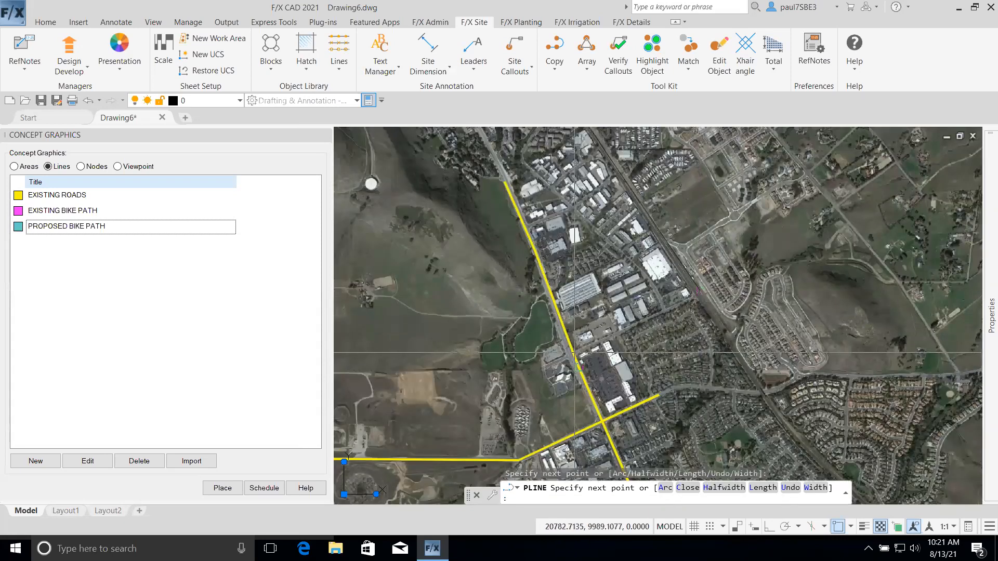
Continue the polyline southwest across the eastern road, then west past the park and open fields to the housing area's southeast corner
scroll(582, 350, up, 3)
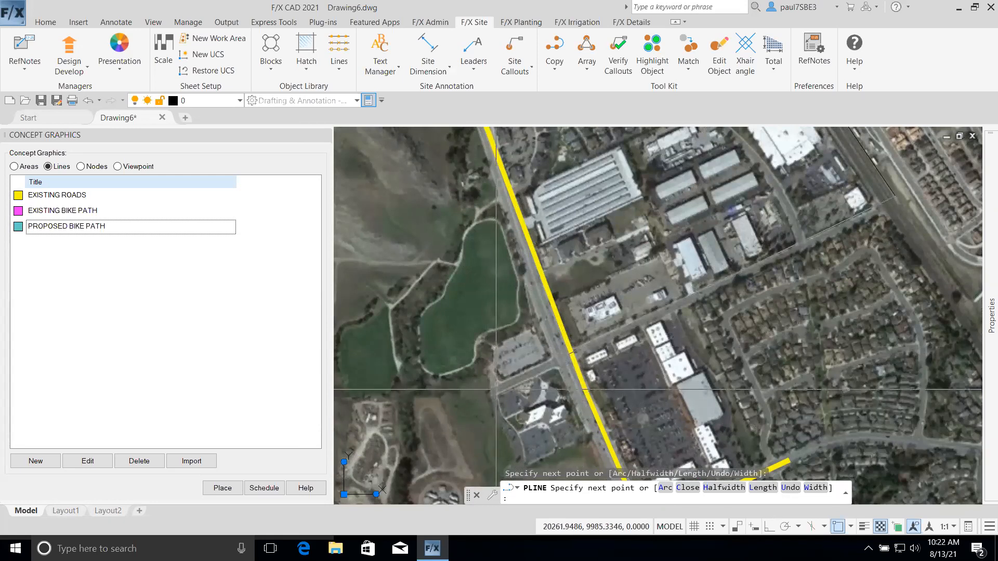
scroll(496, 389, down, 4)
scroll(625, 381, up, 3)
scroll(625, 381, down, 3)
click(620, 384)
click(579, 384)
click(554, 353)
click(475, 355)
middle_drag(463, 339, 518, 349)
click(509, 335)
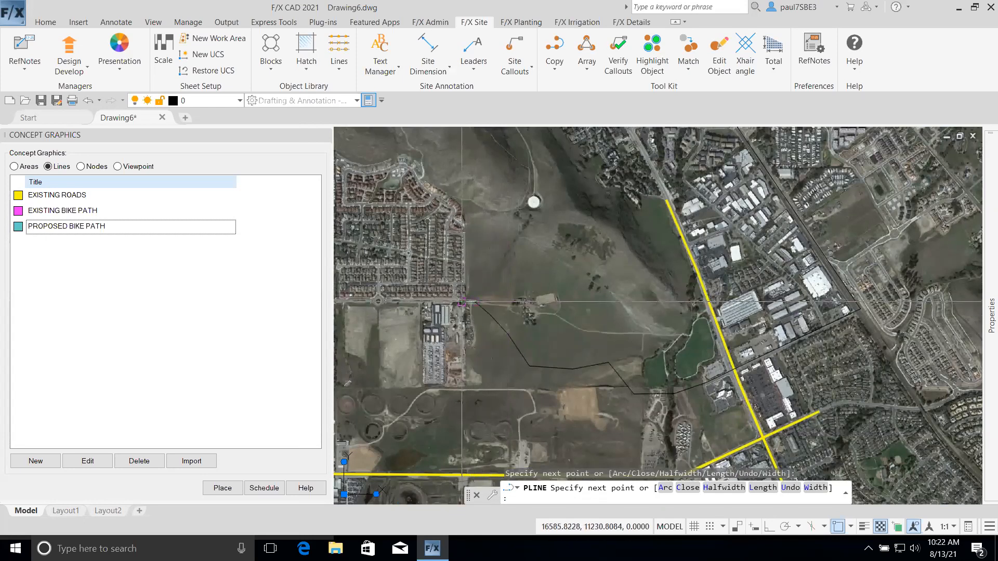
click(462, 302)
key(Return)
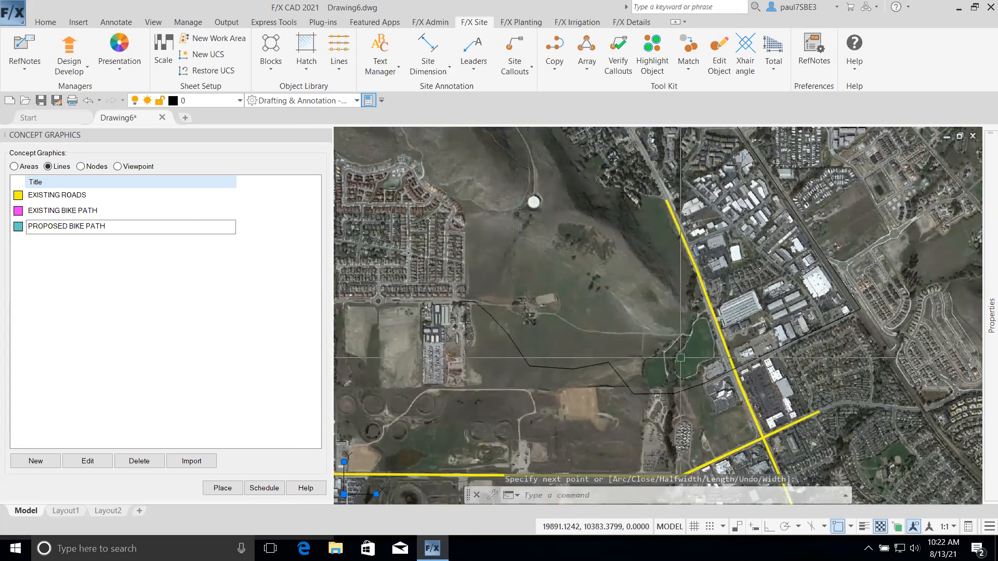
scroll(677, 349, down, 2)
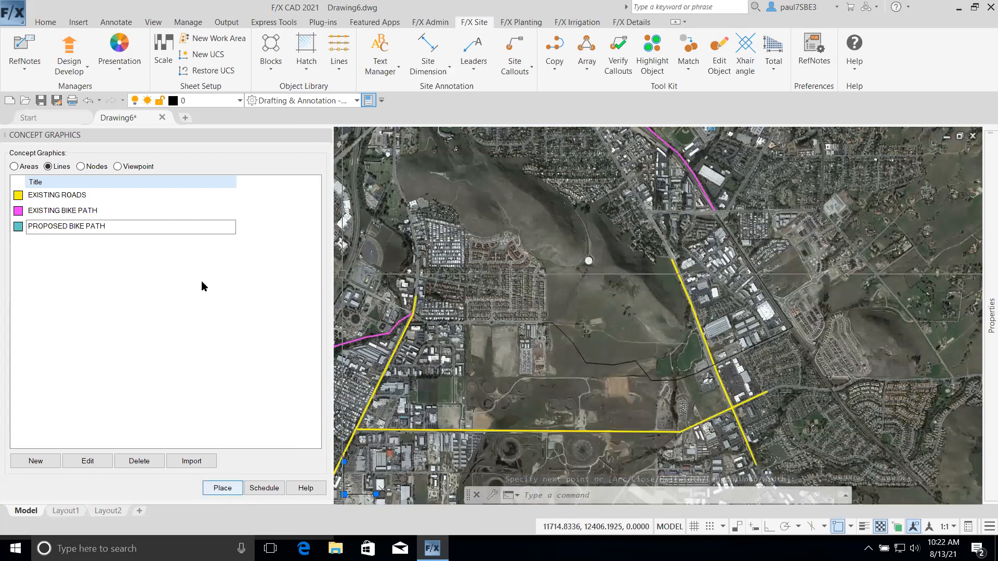
Place PROPOSED BIKE PATH along the newly drawn polyline, using ARROW-02-FILLED for its arrowheads
click(222, 489)
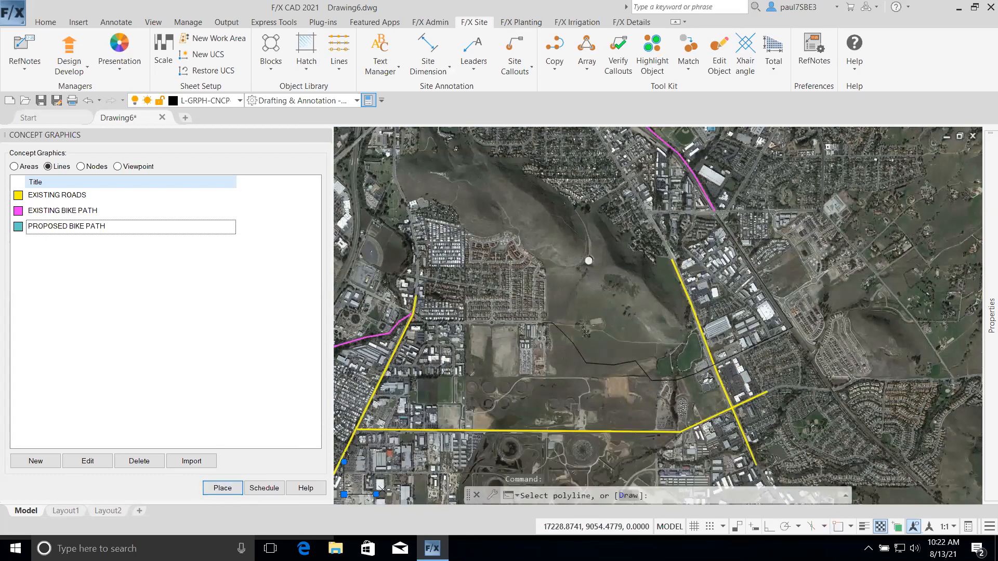
click(589, 364)
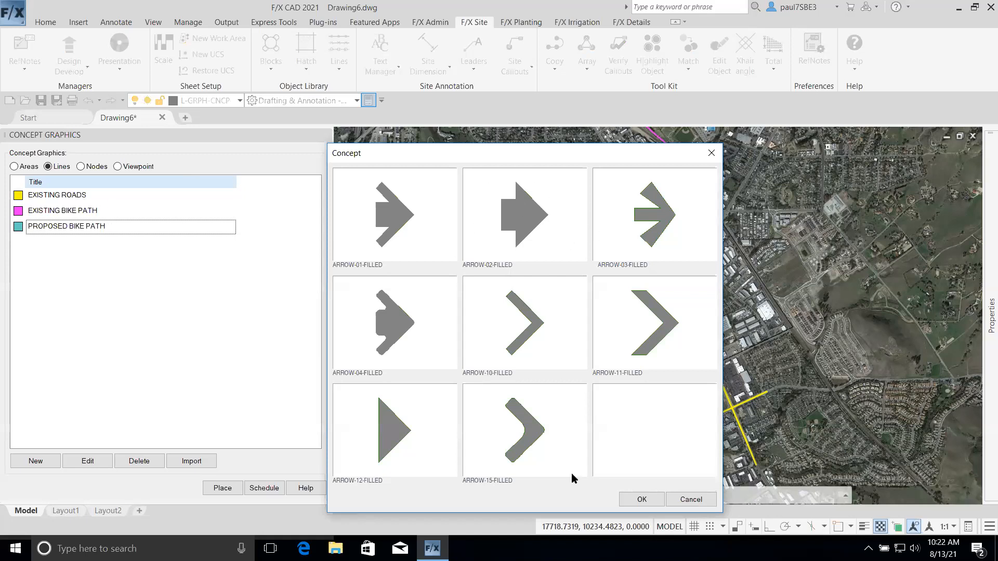
click(544, 233)
click(642, 499)
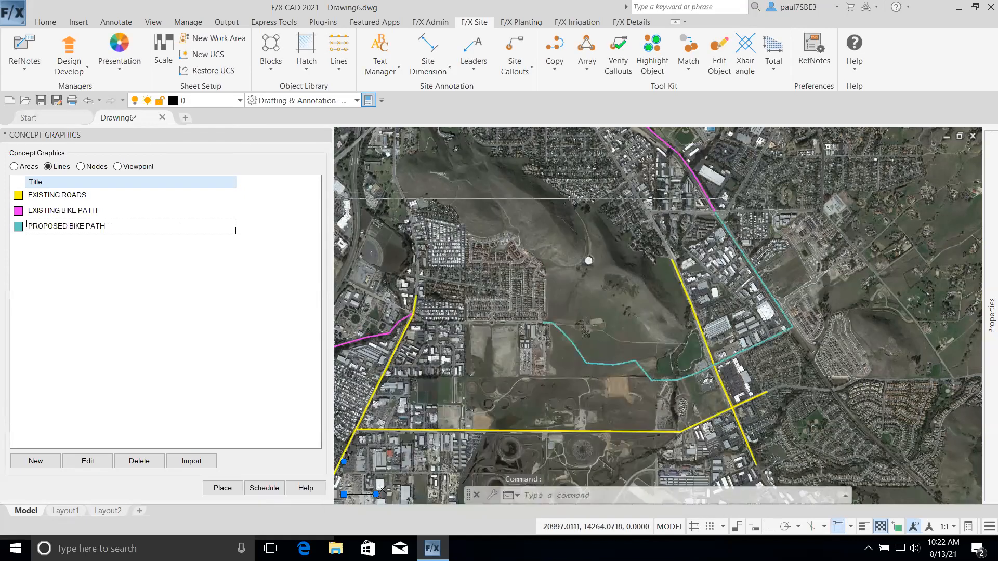
scroll(686, 355, up, 2)
scroll(688, 357, down, 1)
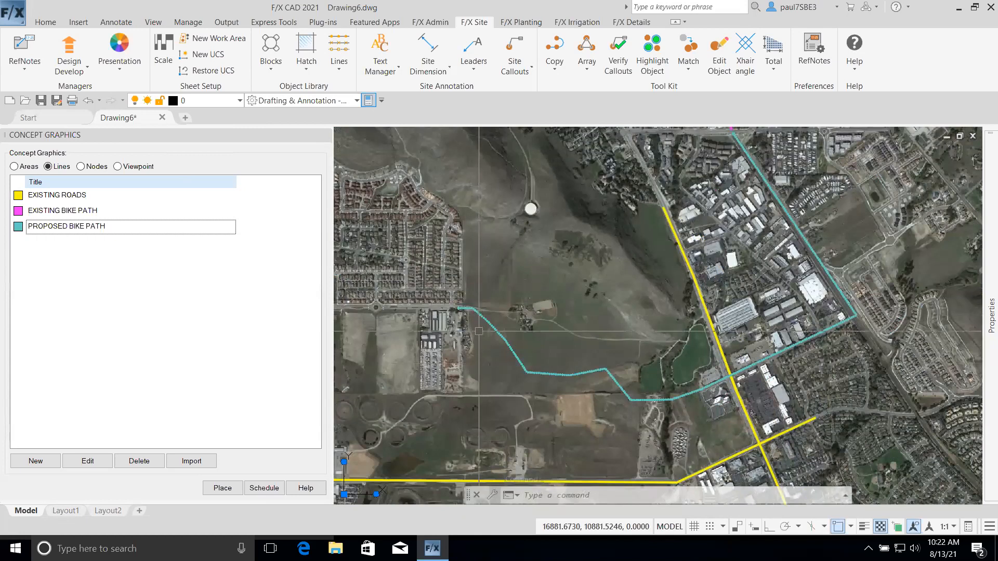
scroll(572, 373, down, 1)
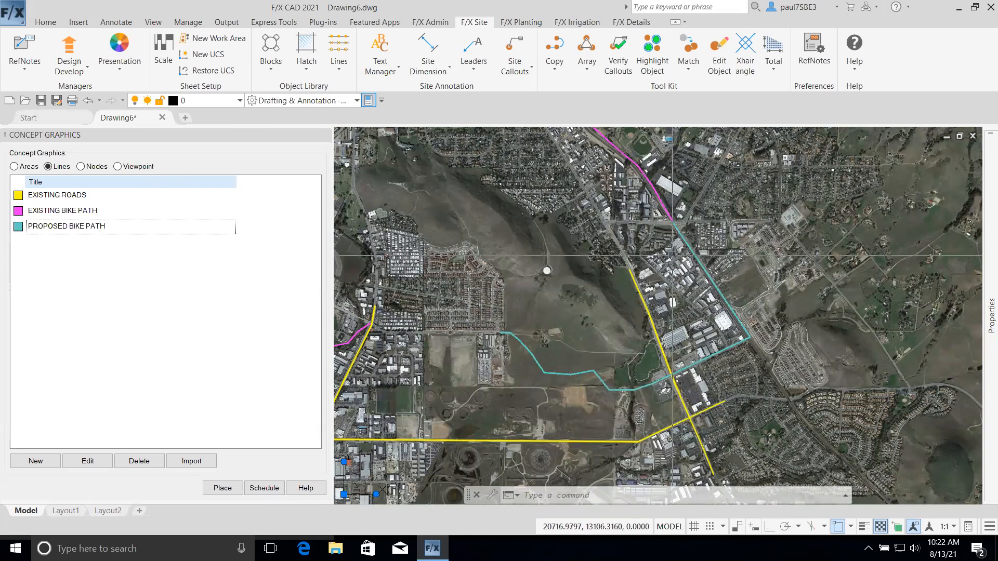
List the viewpoint concept graphics and examine where the eastern and western existing bike paths end on the satellite image
click(119, 166)
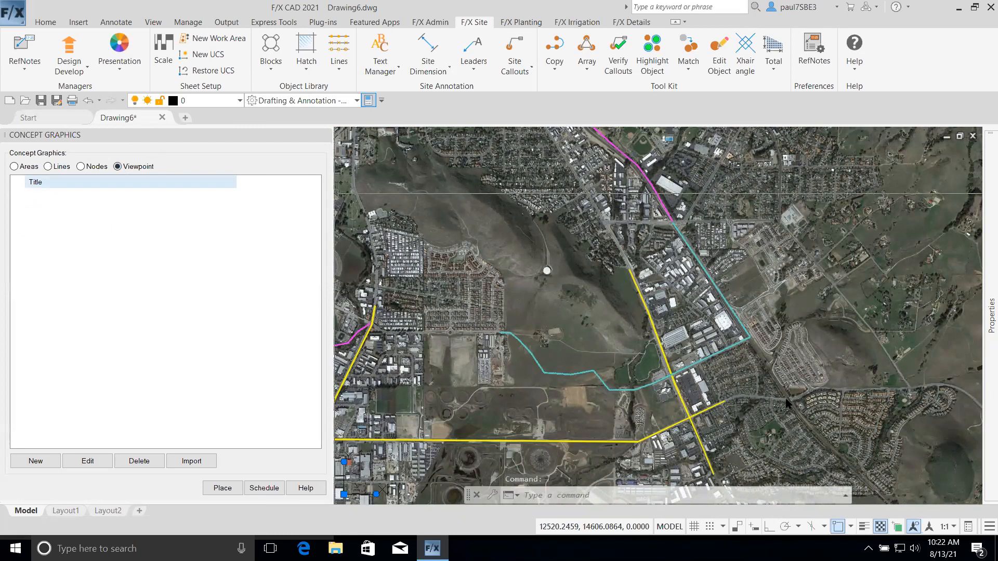
scroll(672, 220, up, 6)
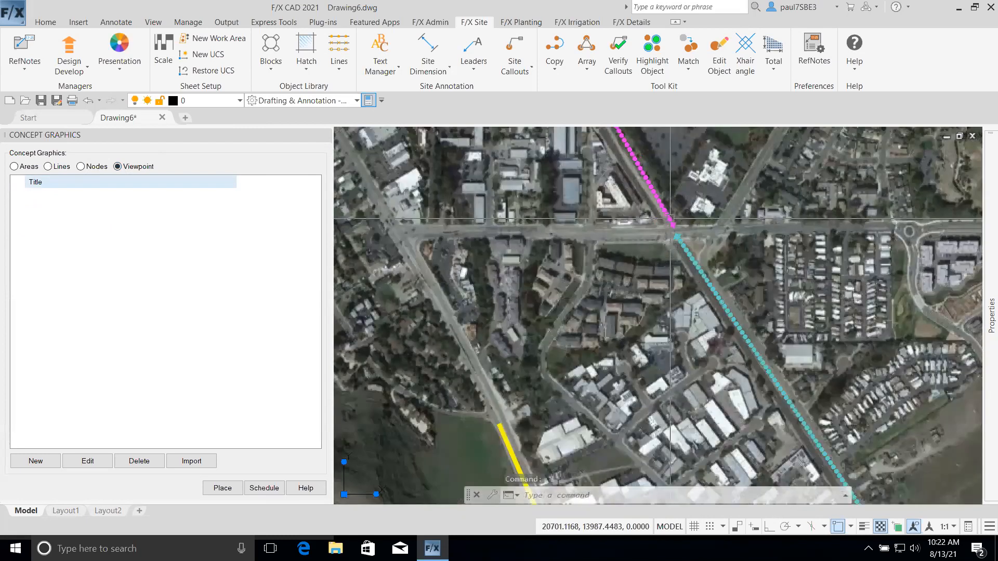
scroll(678, 241, up, 2)
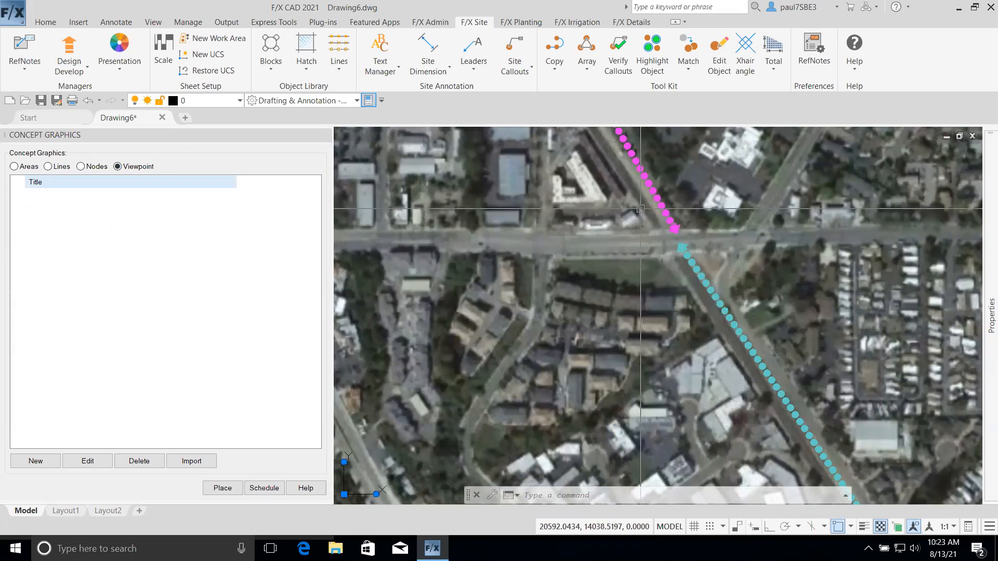
scroll(669, 232, down, 10)
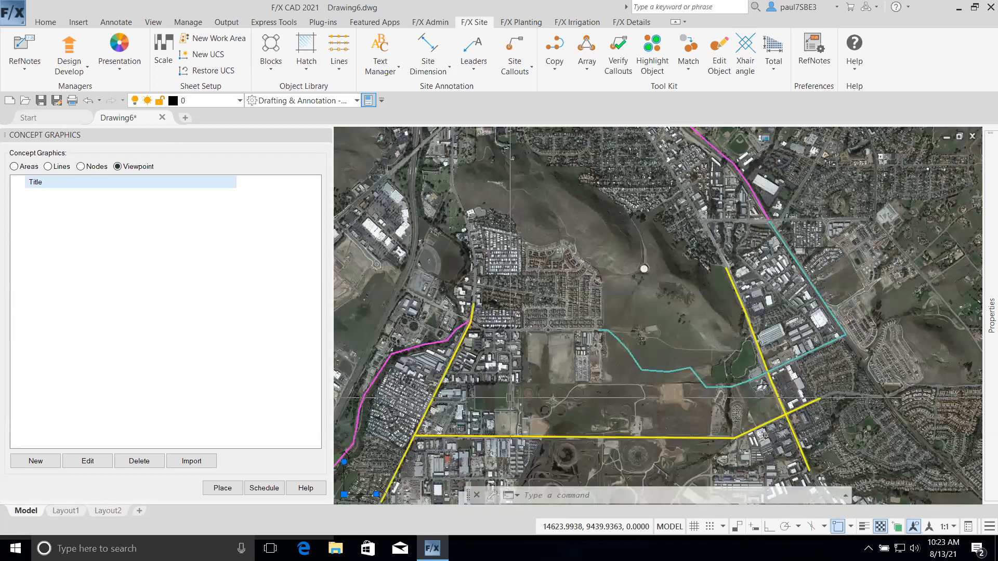
middle_drag(508, 398, 571, 399)
scroll(532, 311, up, 2)
scroll(536, 309, up, 2)
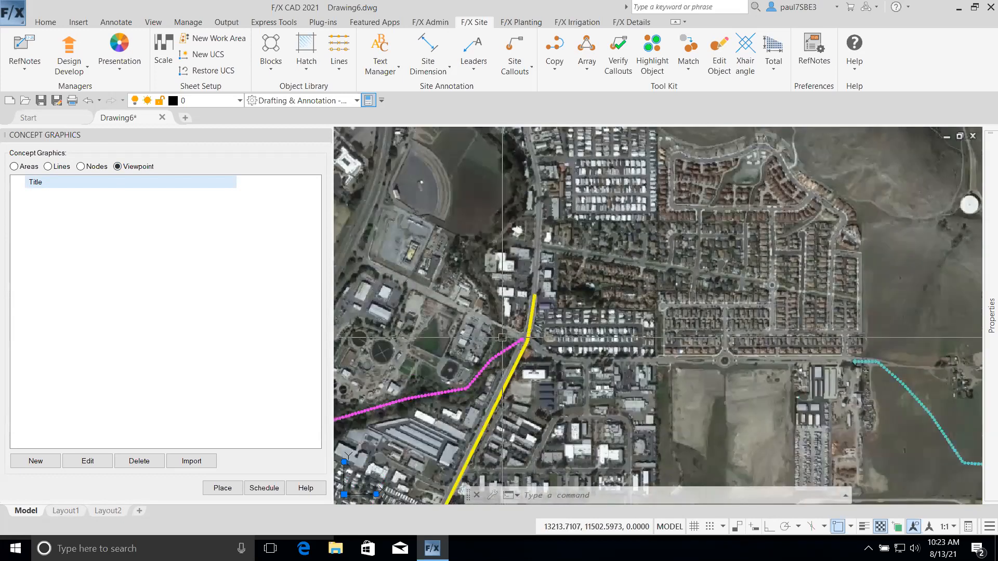
scroll(528, 344, down, 4)
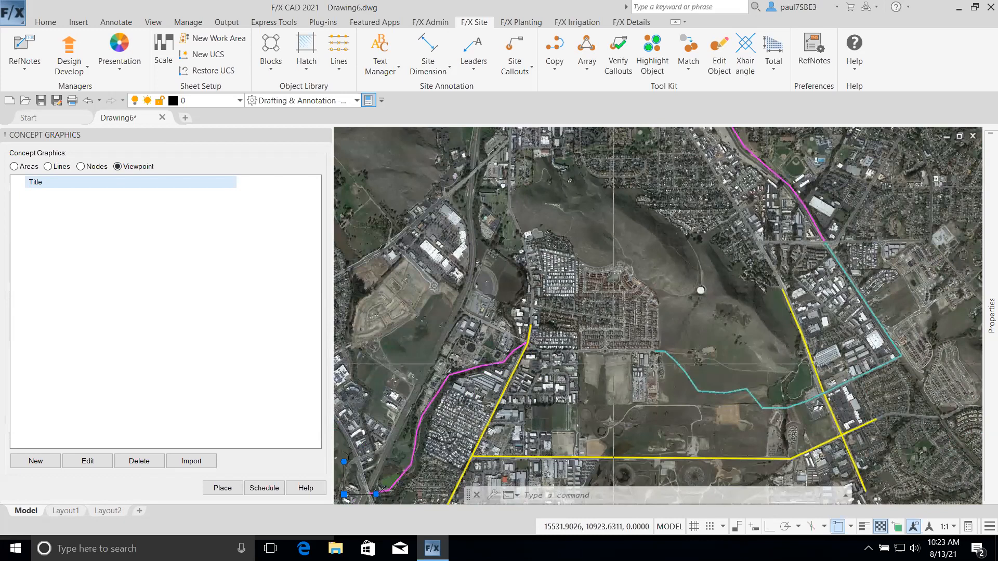
scroll(829, 247, up, 5)
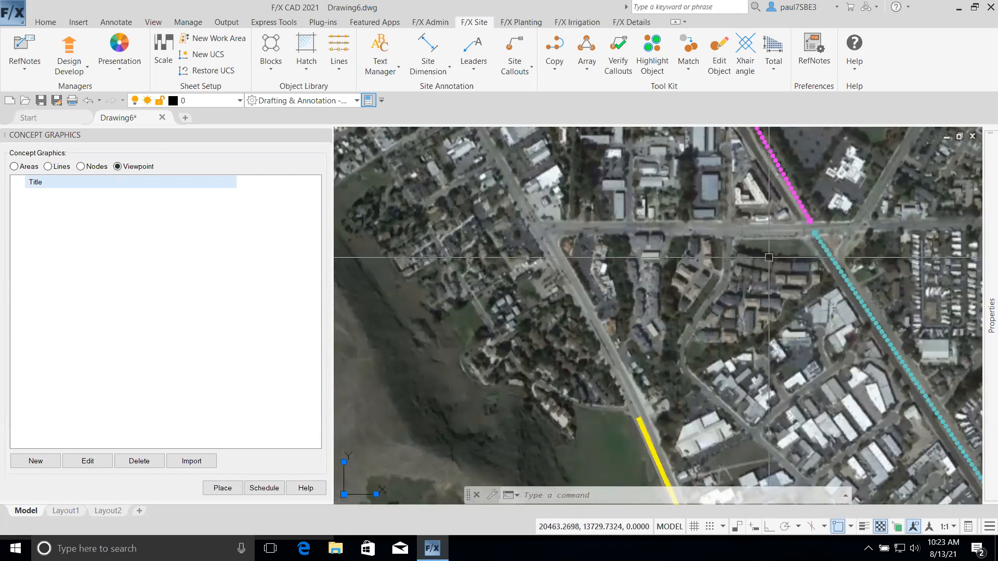
Create a viewpoint item titled EXISTING BIKE PATH NORTH, number 1, with the photo BIKE TRAIL NORTH.png attached
click(36, 464)
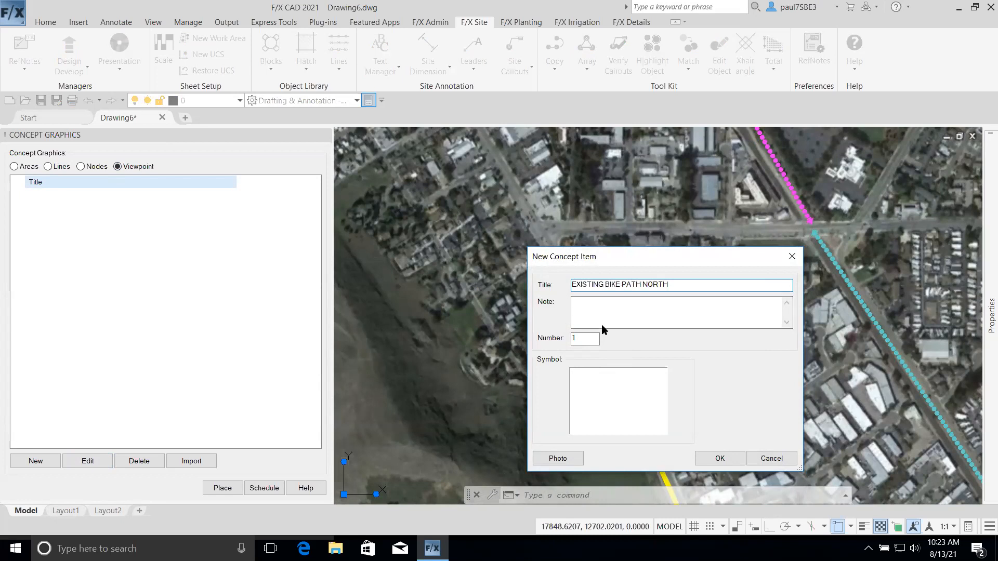
click(567, 458)
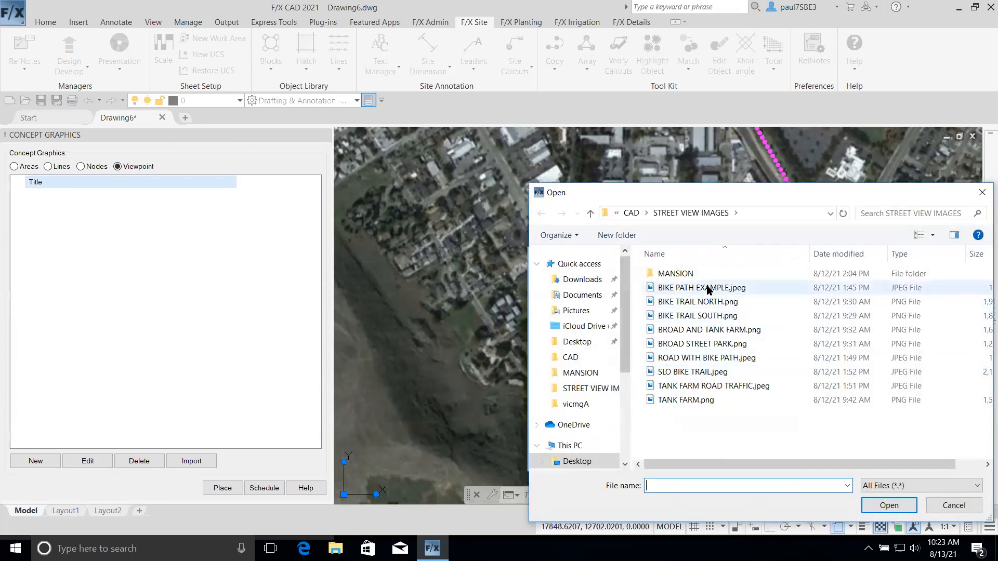
click(714, 300)
click(875, 512)
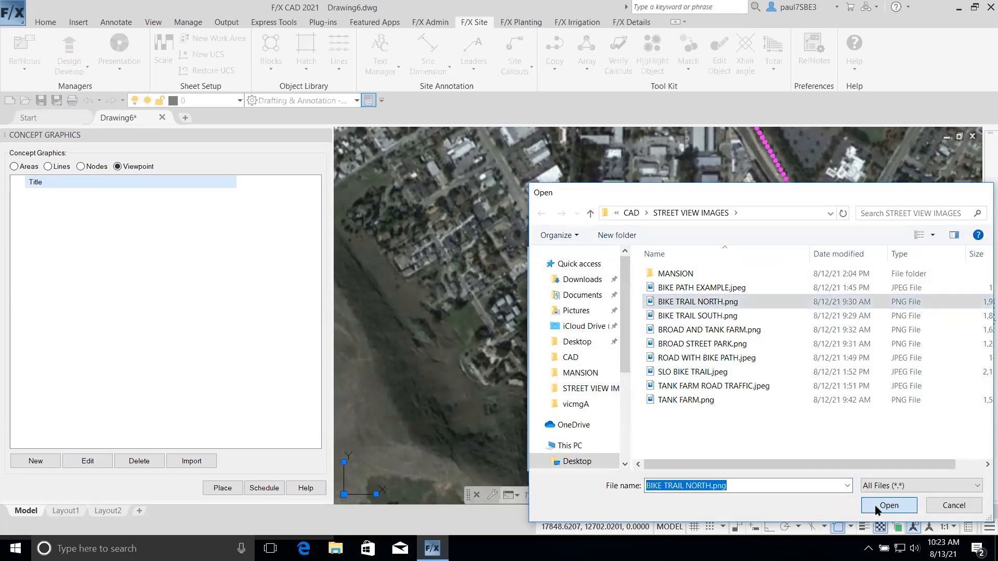
click(719, 458)
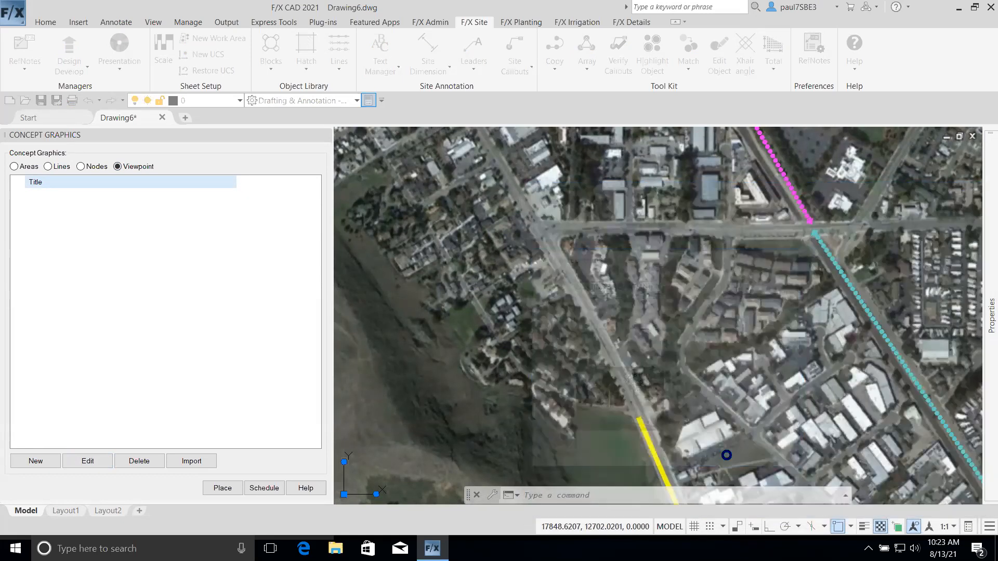
Place the EXISTING BIKE PATH NORTH viewpoint just southeast of the junction of existing and proposed paths, its arrow aimed northwest up the existing path
scroll(608, 404, down, 2)
middle_drag(645, 405, 492, 392)
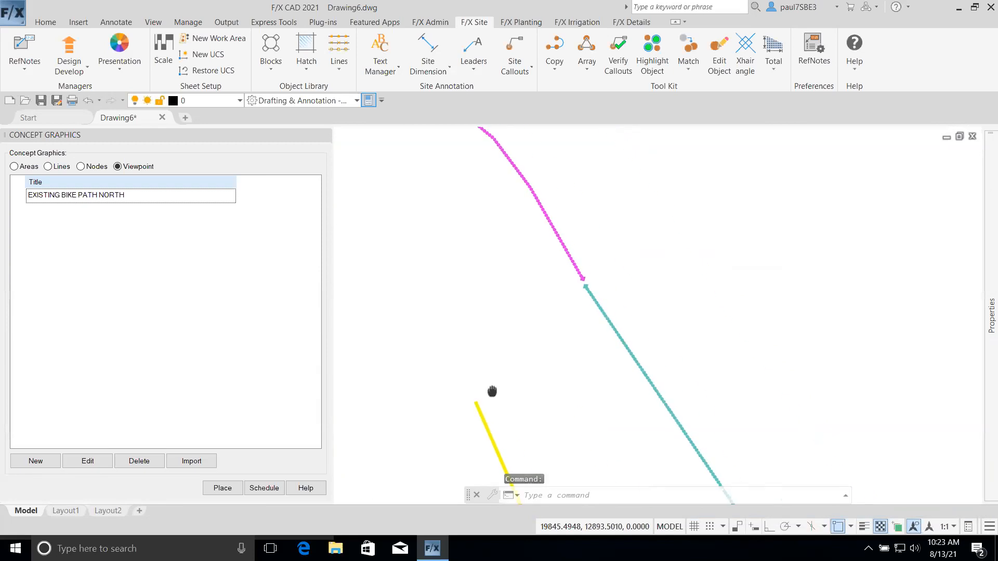
scroll(589, 293, up, 2)
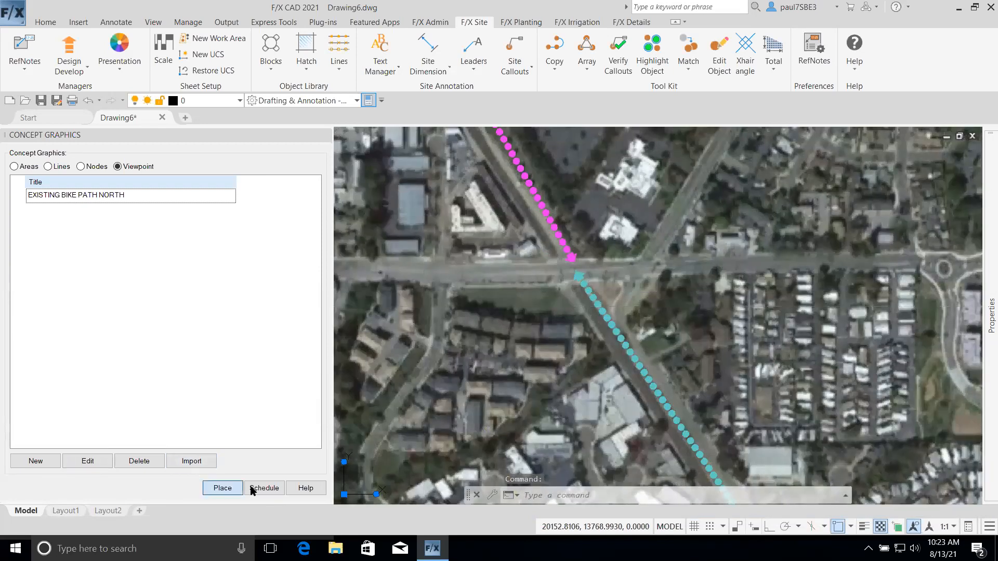
click(649, 295)
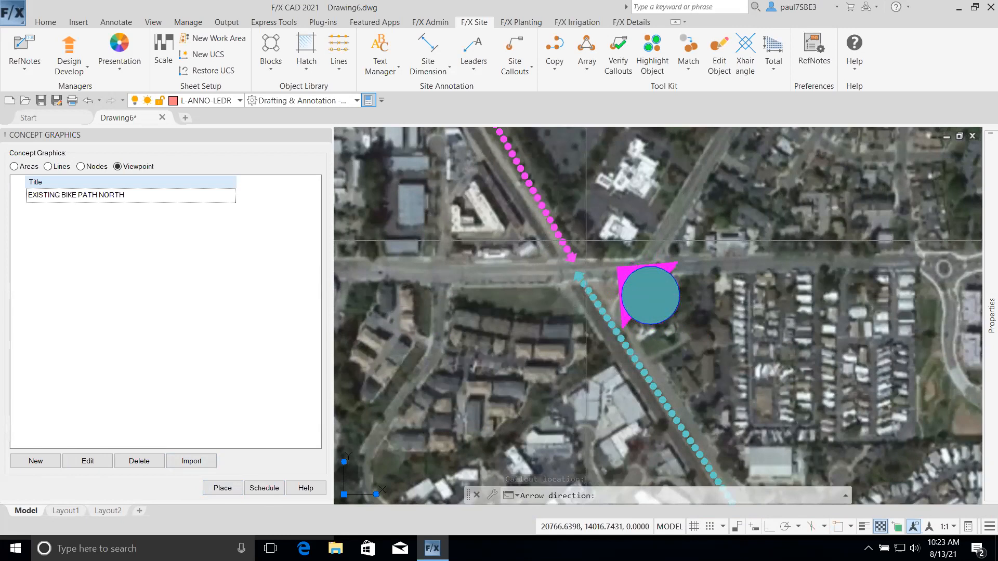
click(586, 240)
Check the placed viewpoint and paths across the whole site, and close the concept graphics manager
scroll(585, 240, down, 5)
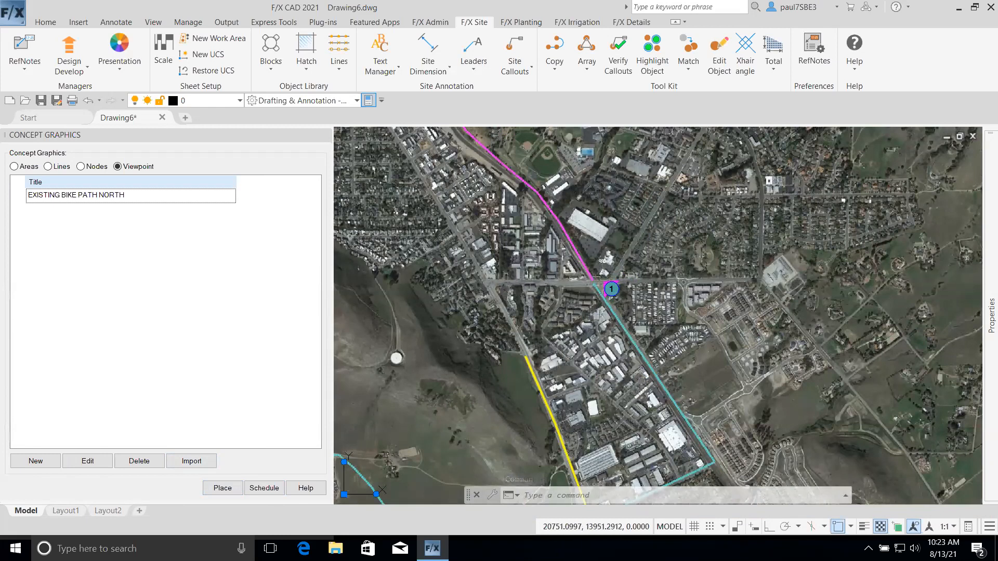
scroll(598, 284, down, 3)
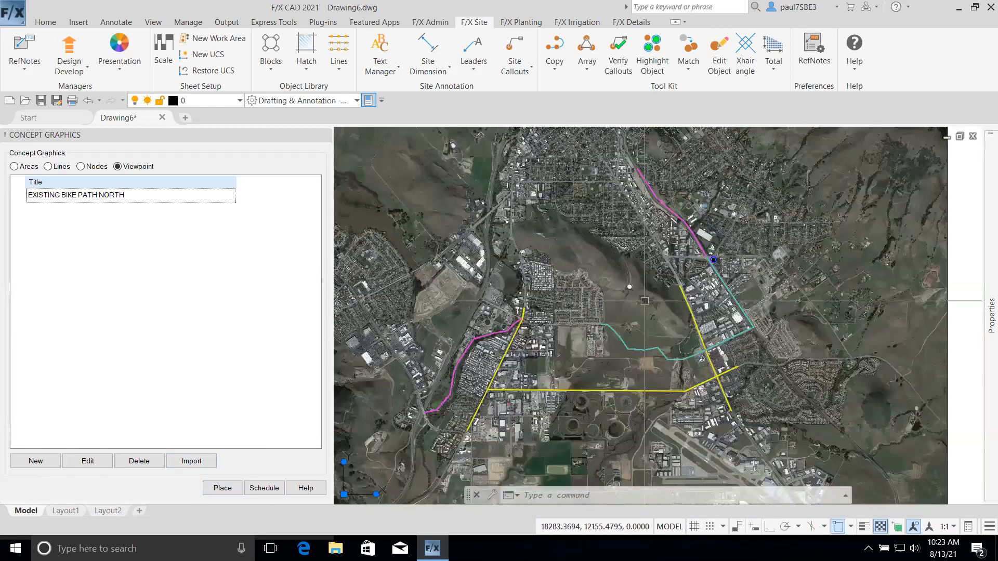
scroll(604, 369, up, 2)
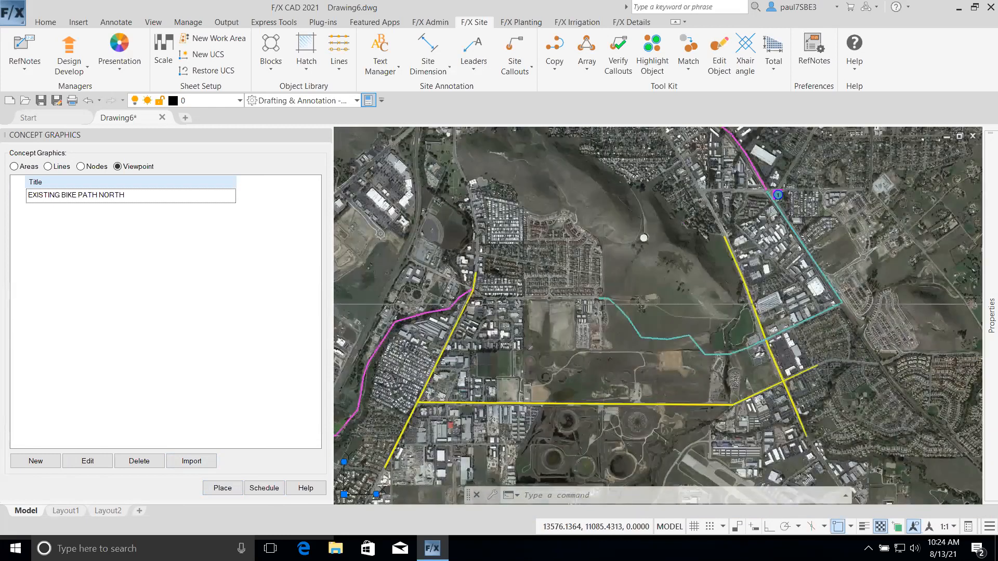
scroll(482, 247, down, 4)
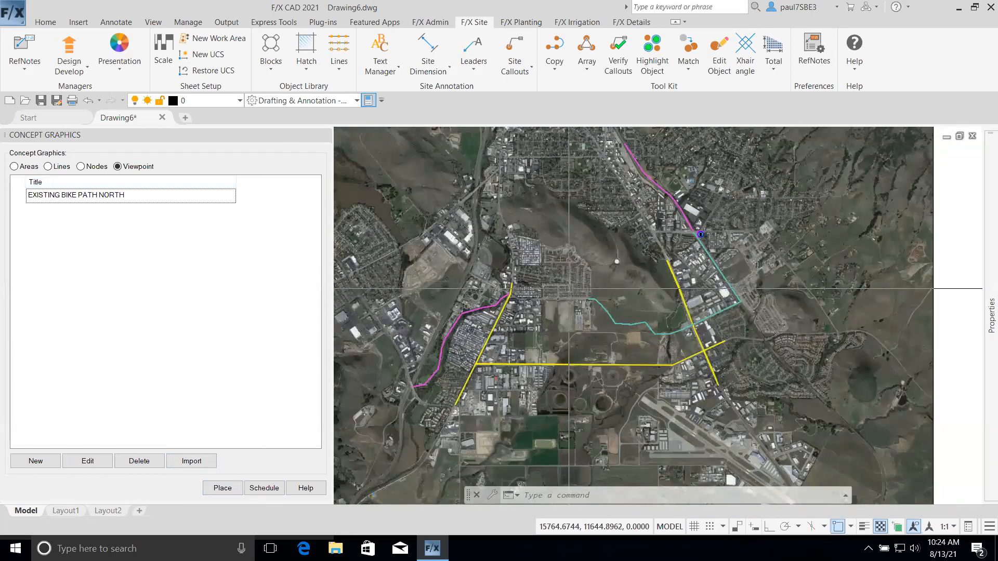
scroll(570, 286, up, 2)
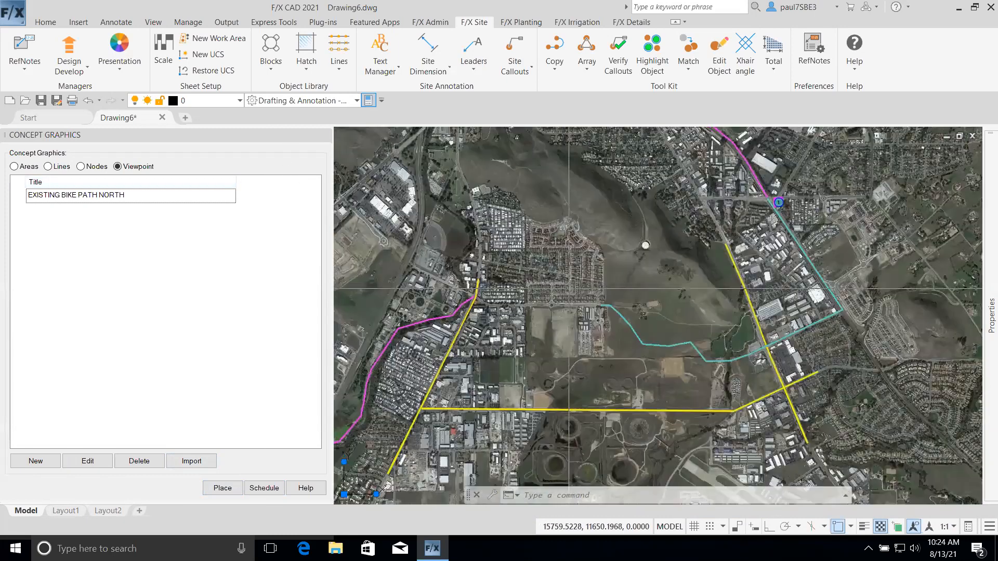
click(327, 135)
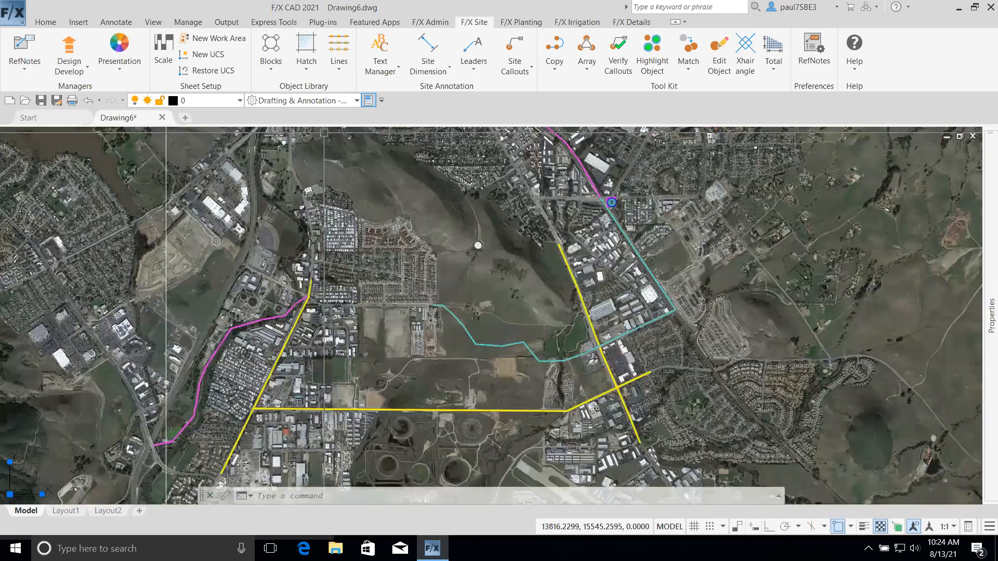
Start a new zone in the Zoning manager, using the Public Facility color from the APA Land-use truecolor hatches
click(70, 67)
click(71, 122)
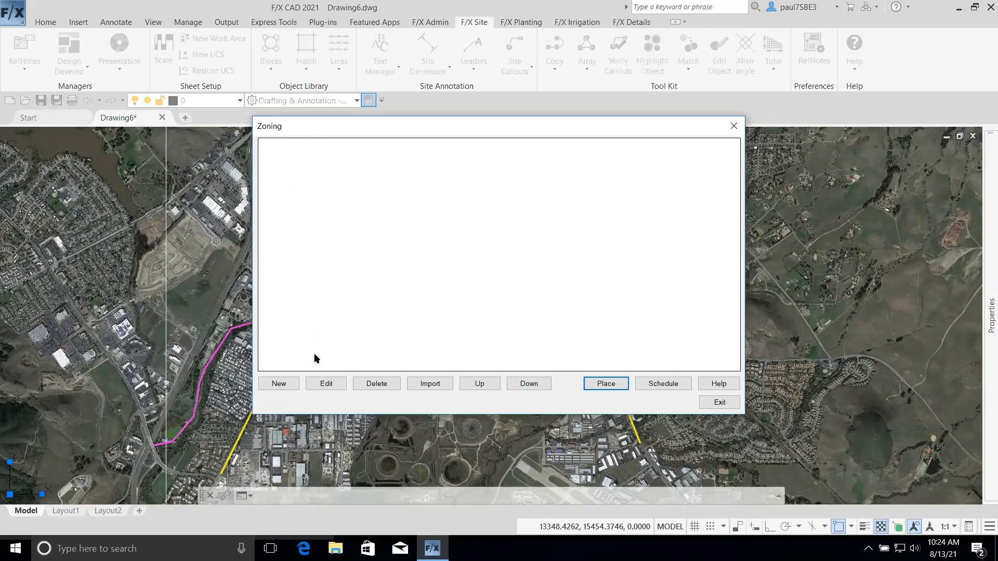
click(280, 383)
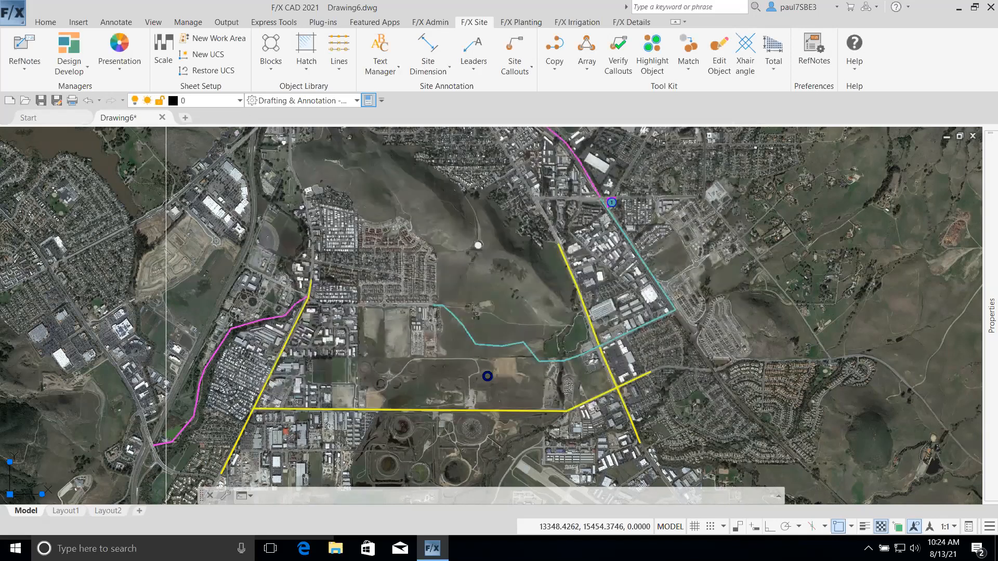
click(487, 376)
mouse_move(575, 141)
mouse_down()
mouse_move(519, 81)
mouse_move(502, 90)
mouse_up()
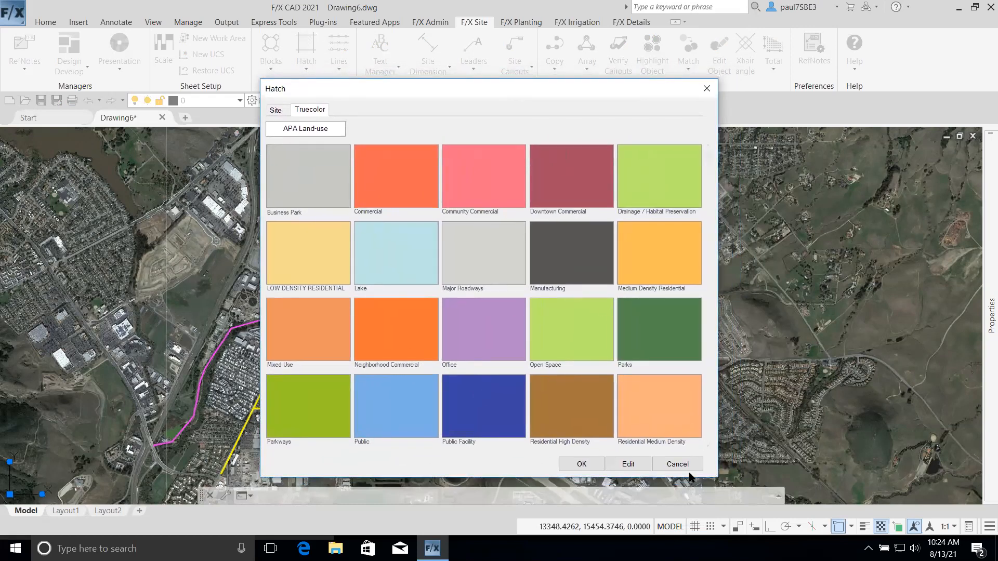
click(708, 445)
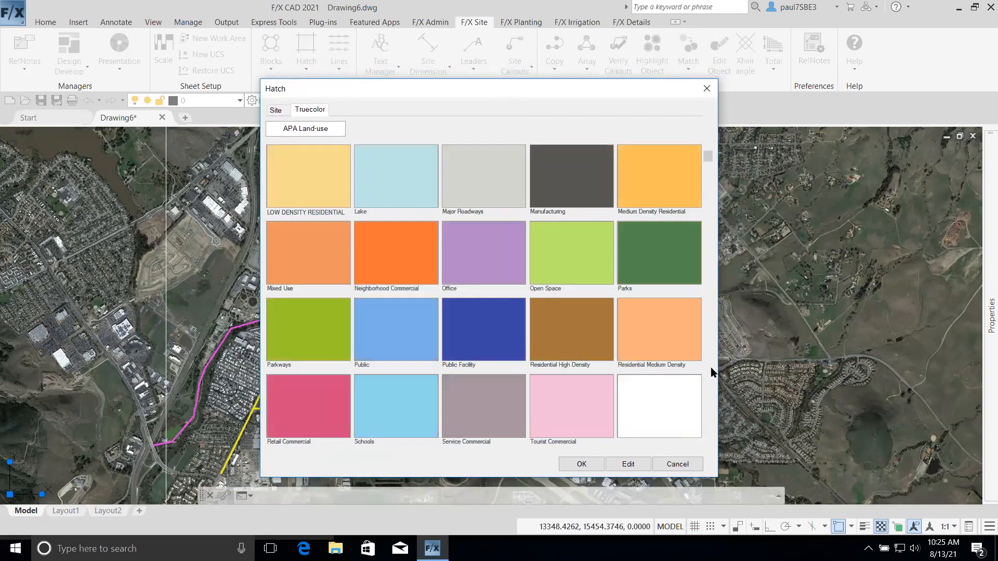
scroll(712, 373, up, 2)
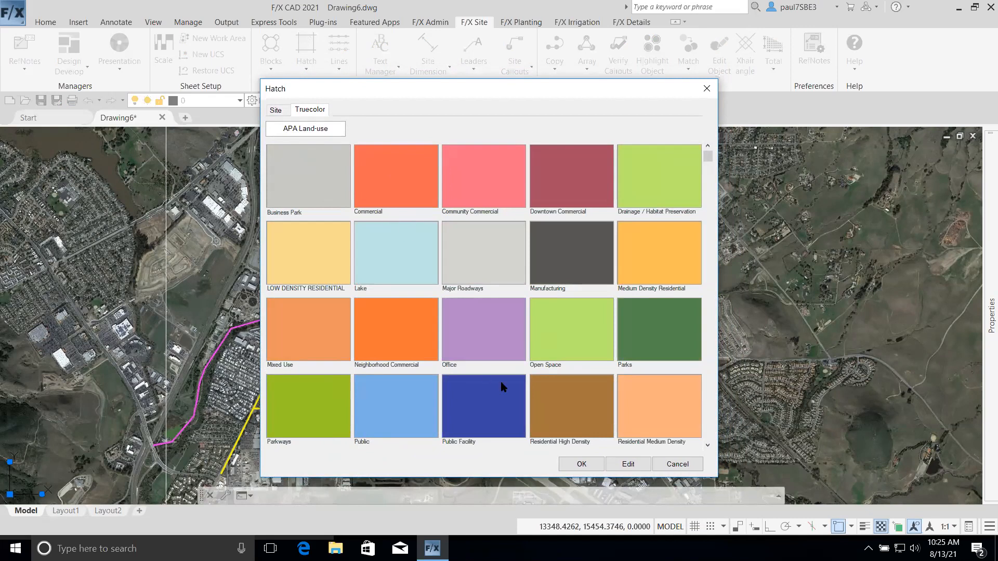
click(476, 390)
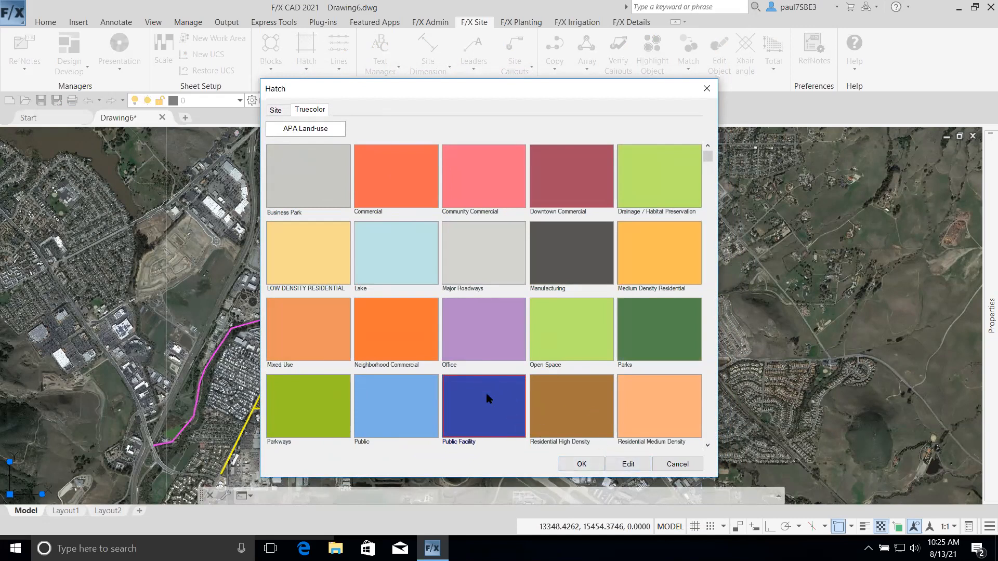
click(708, 430)
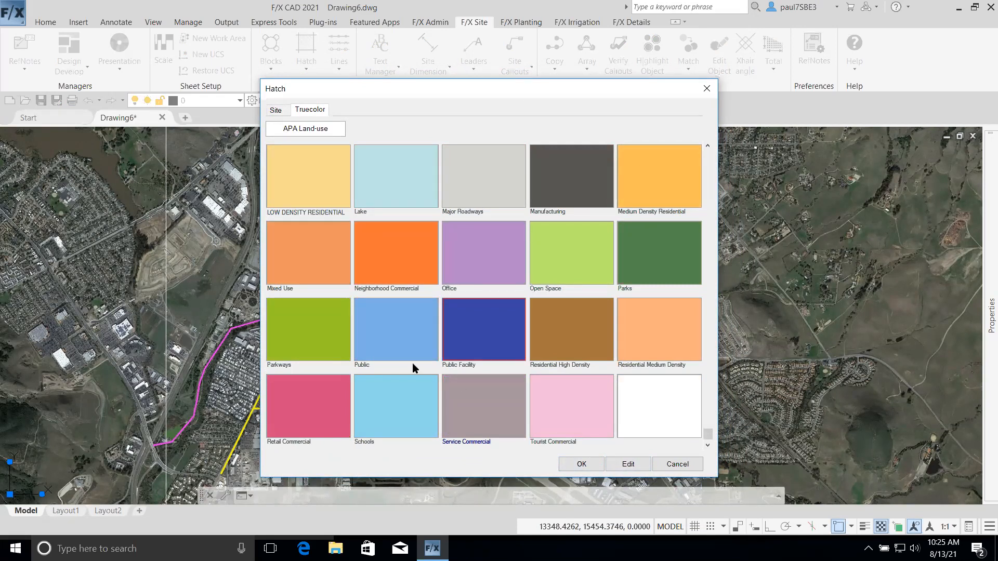
click(582, 464)
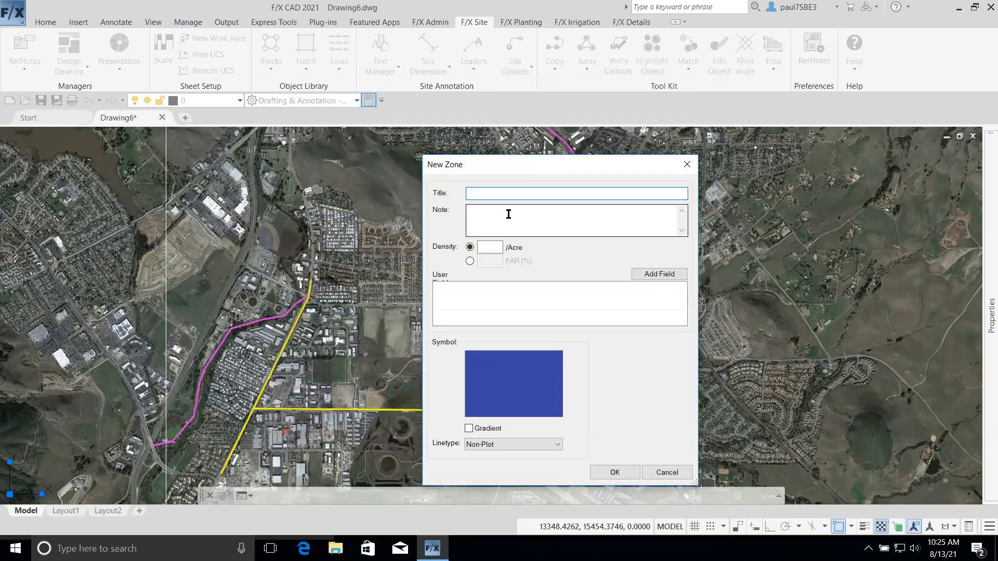
Title the new zone PUBLIC FACILITIES, leave its note empty and save the zone
text(PUBLIC FACILITIES)
click(523, 220)
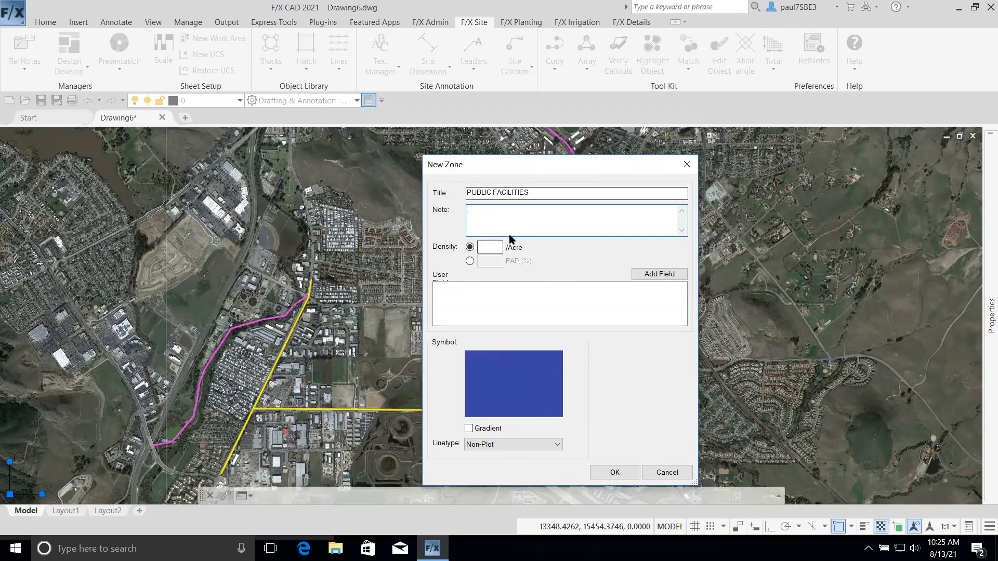
click(615, 472)
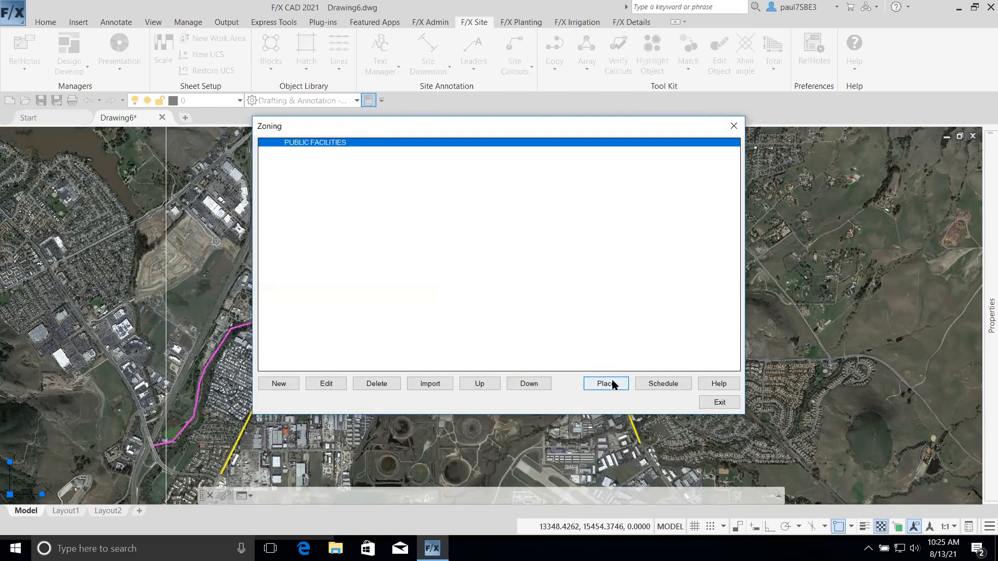
Place the PUBLIC FACILITIES zone as a drawn closed boundary around the block between the proposed bike path and the northwest corner of the road crossing
click(609, 383)
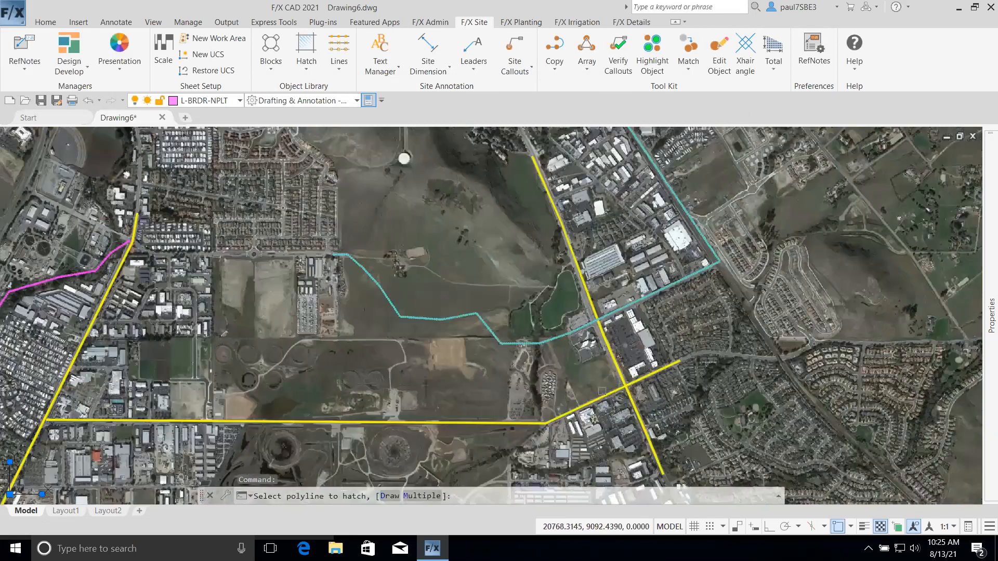
scroll(601, 390, up, 5)
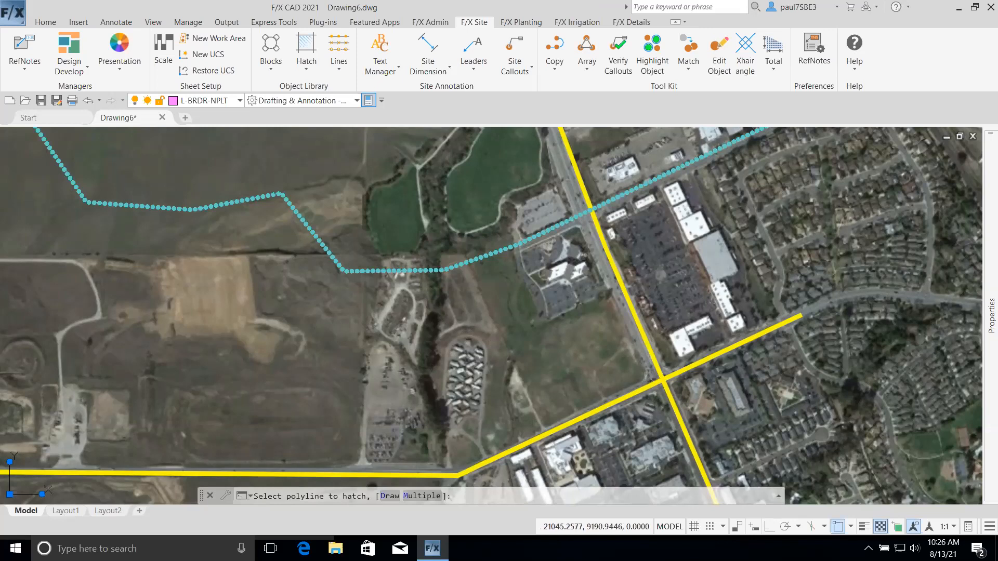
right_click(649, 372)
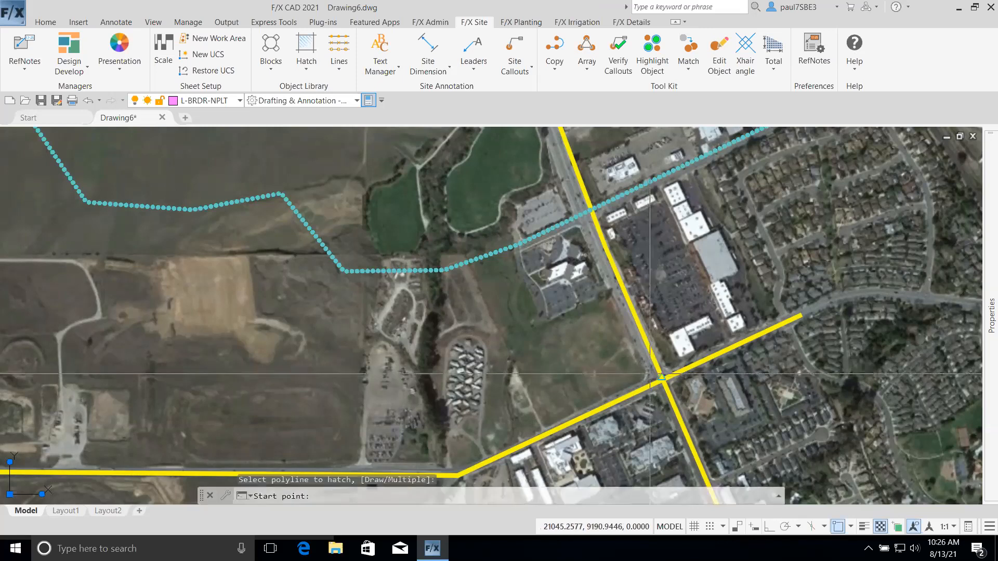
key(F3)
click(648, 373)
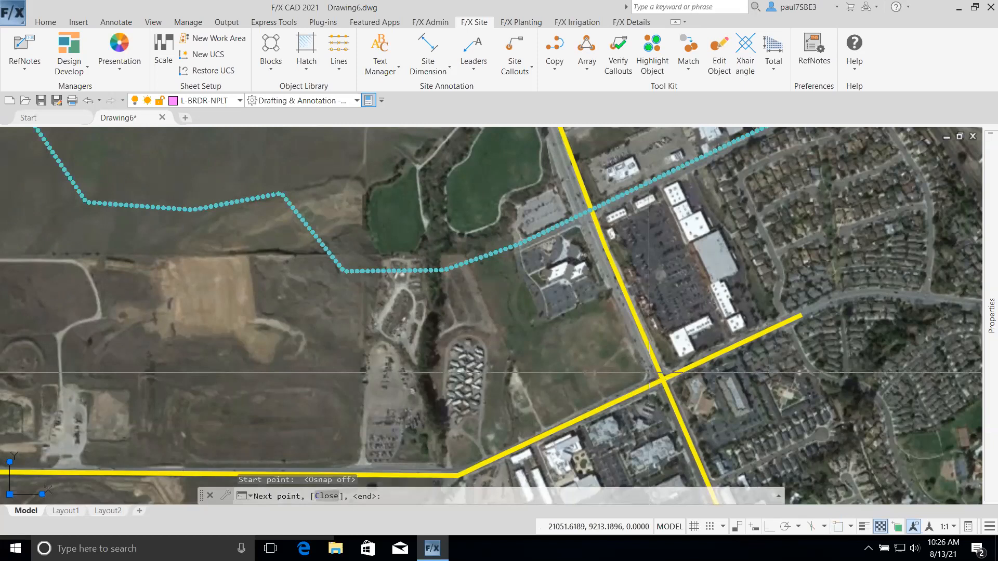
click(582, 227)
click(449, 277)
click(439, 467)
click(461, 469)
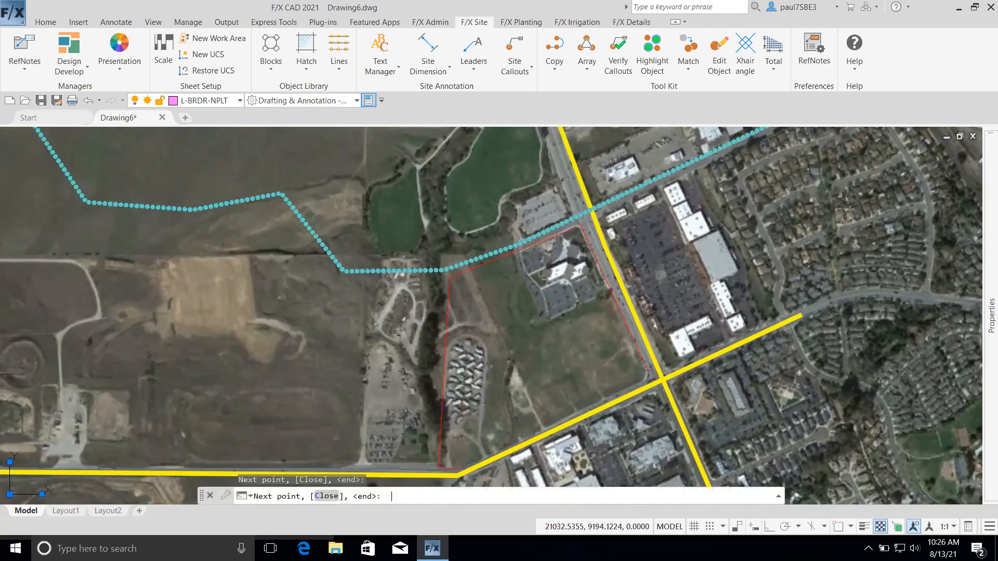
key(Return)
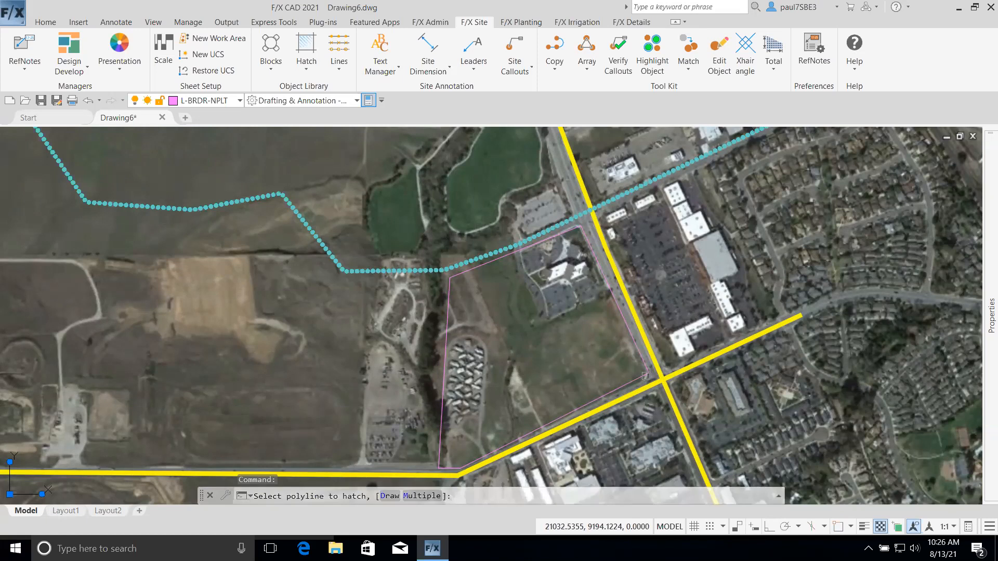
scroll(630, 363, down, 2)
scroll(630, 364, up, 2)
key(Escape)
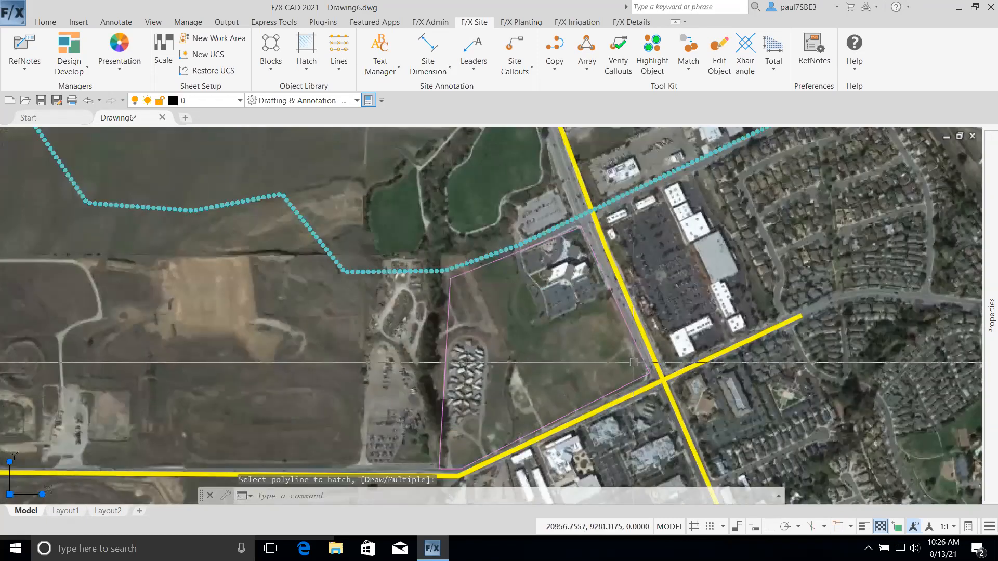
scroll(617, 361, down, 1)
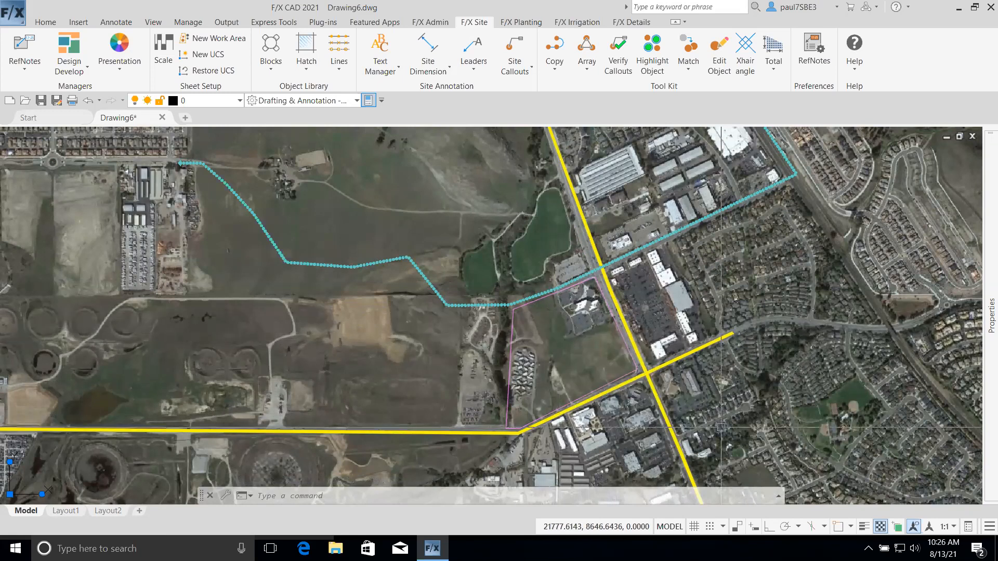
scroll(726, 428, down, 2)
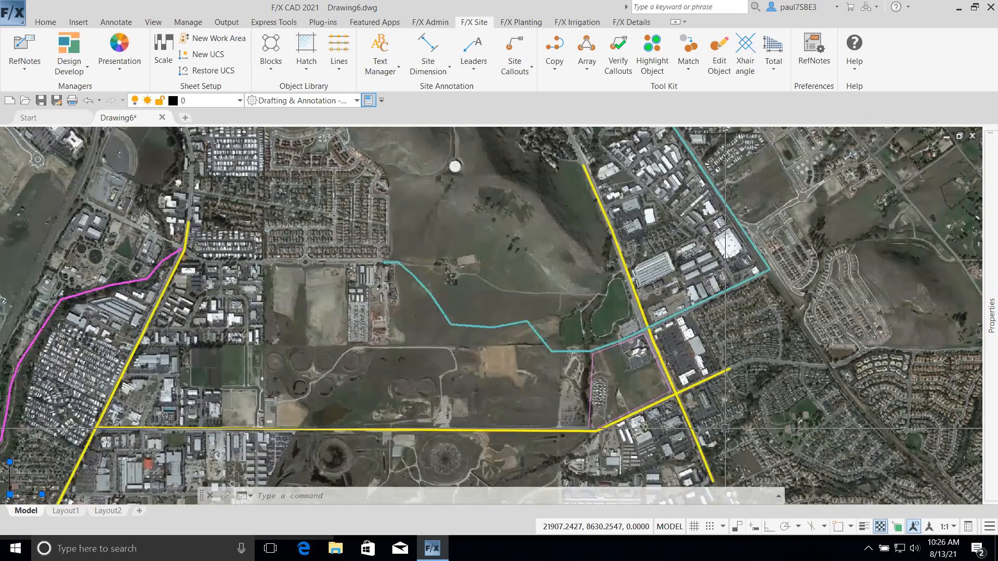
scroll(725, 428, down, 4)
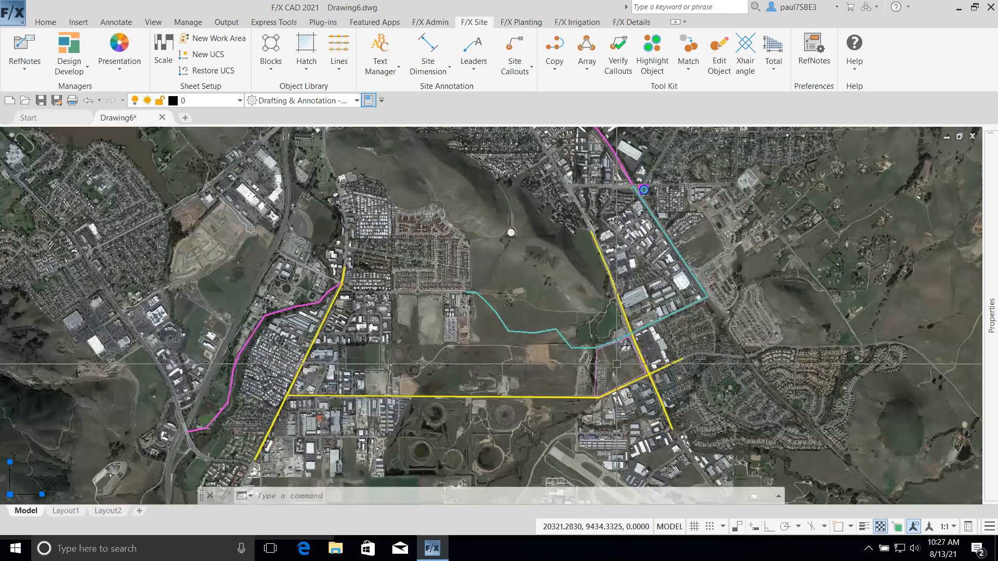
scroll(617, 364, down, 2)
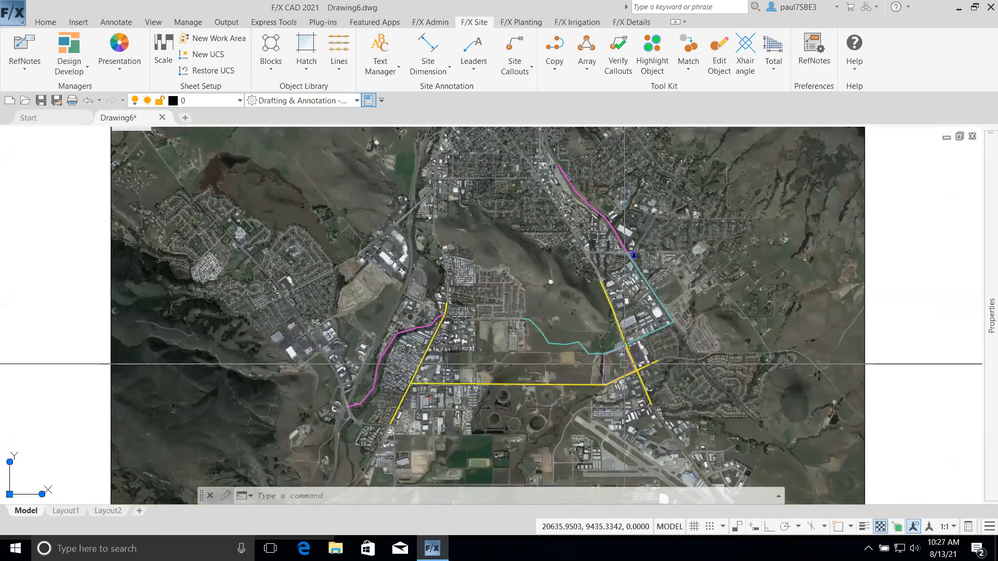
click(903, 344)
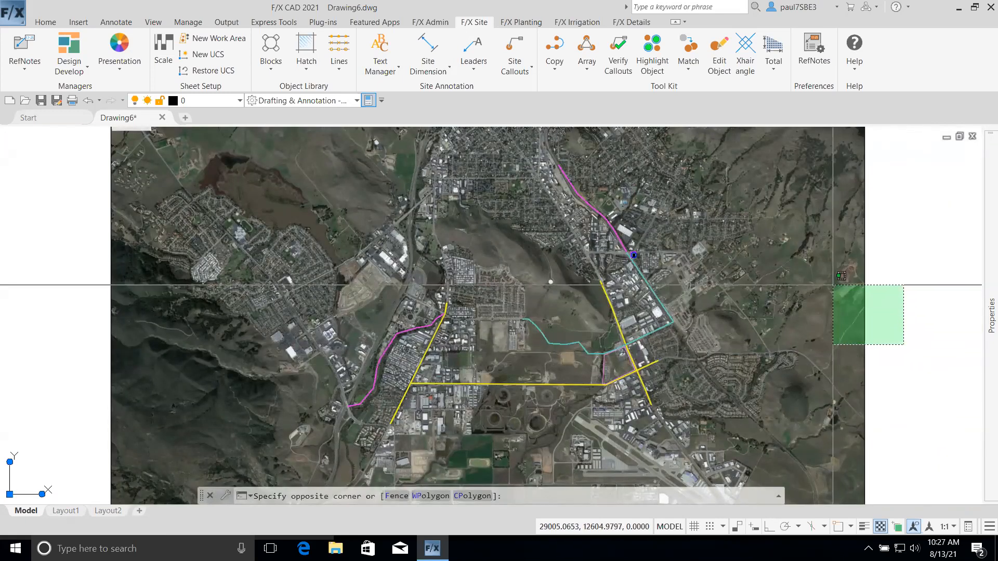
click(832, 284)
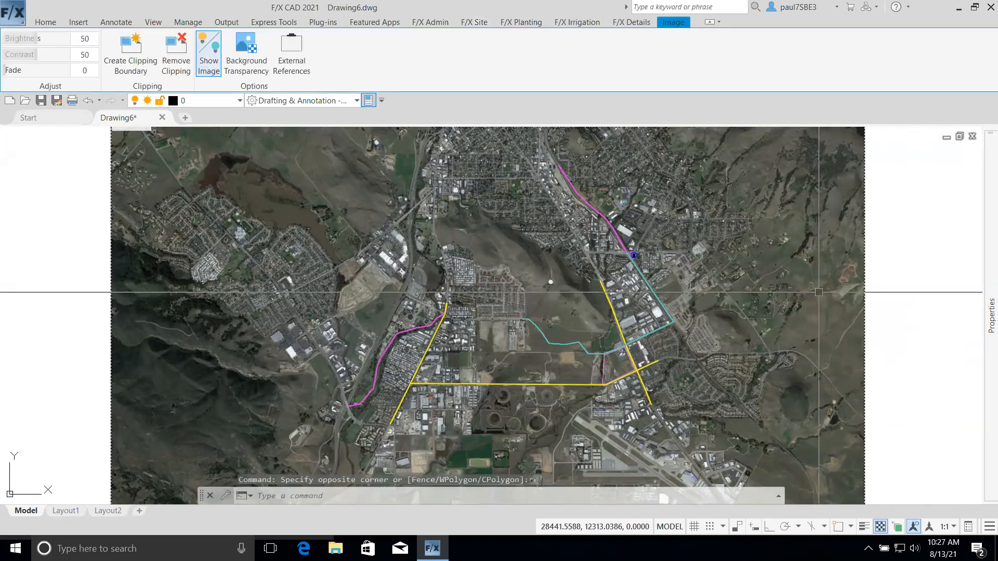
mouse_move(985, 322)
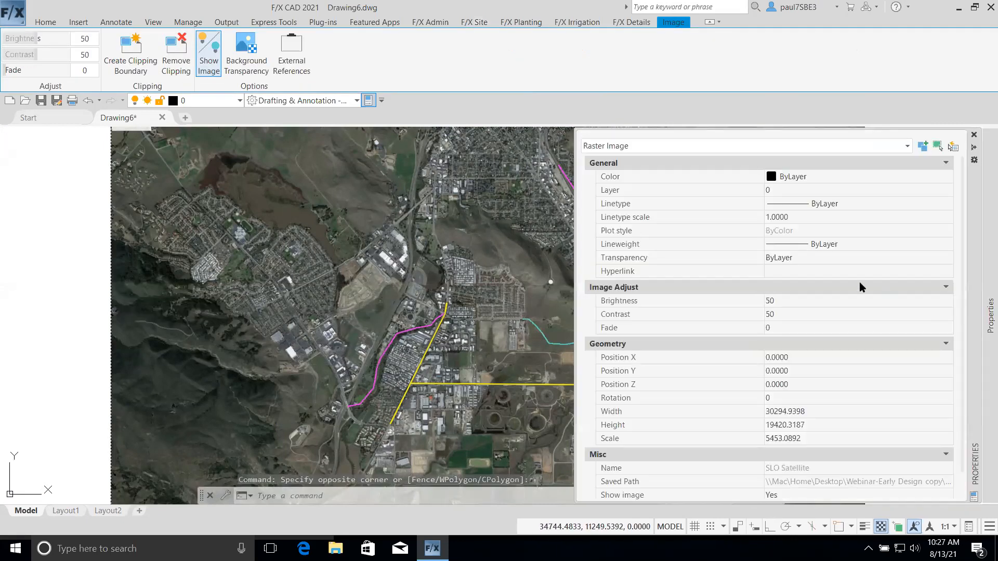
click(809, 257)
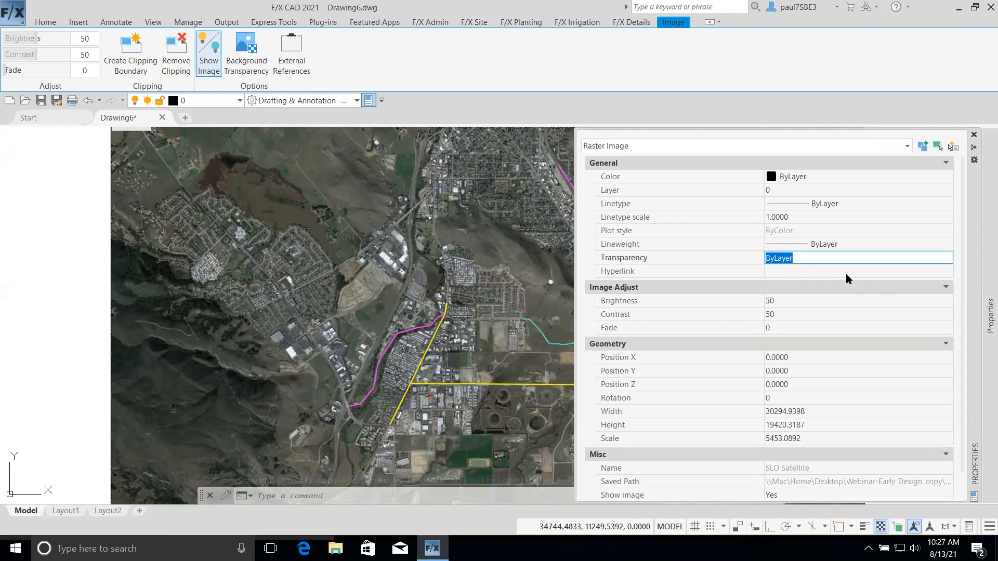
click(78, 220)
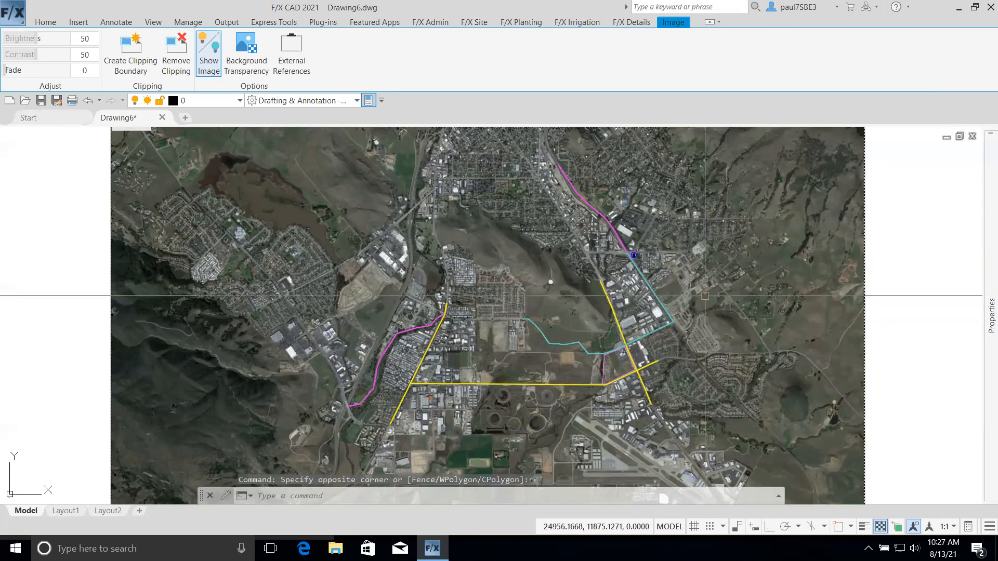
key(Escape)
Open the layer manager and purge the unused layers from the drawing
text(la)
key(Return)
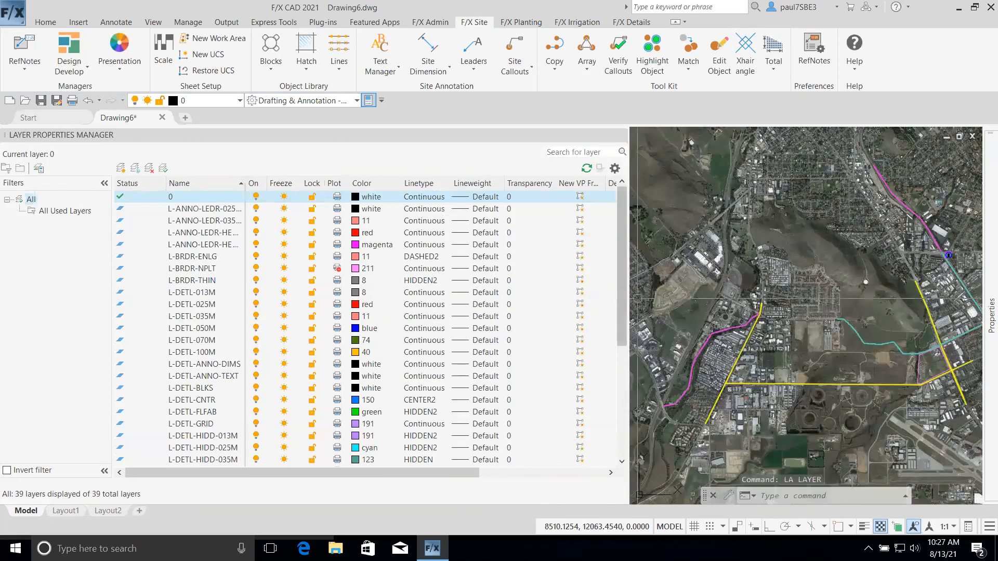
text(nn)
key(Return)
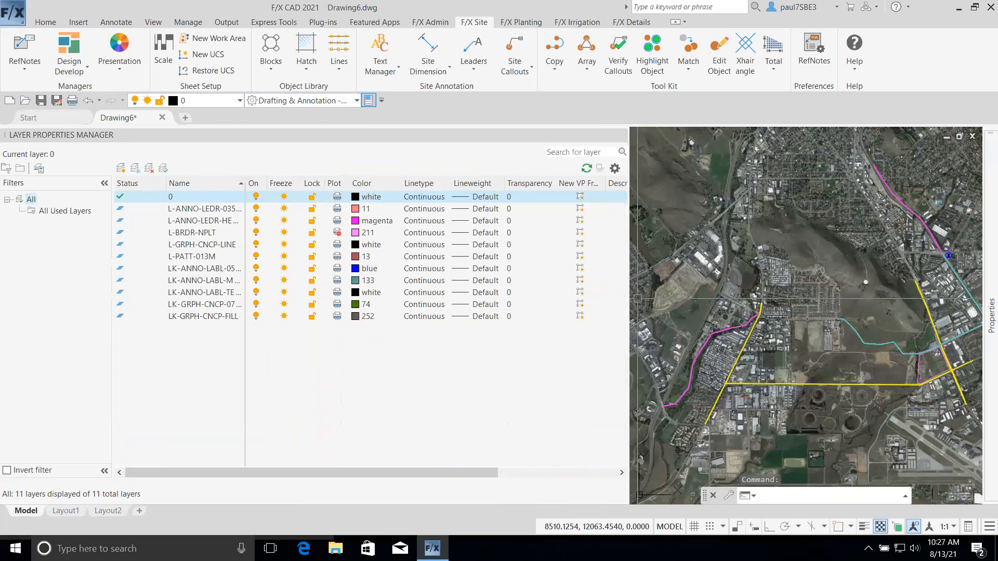
Create a new layer named SATELLITE IMAGE
click(121, 168)
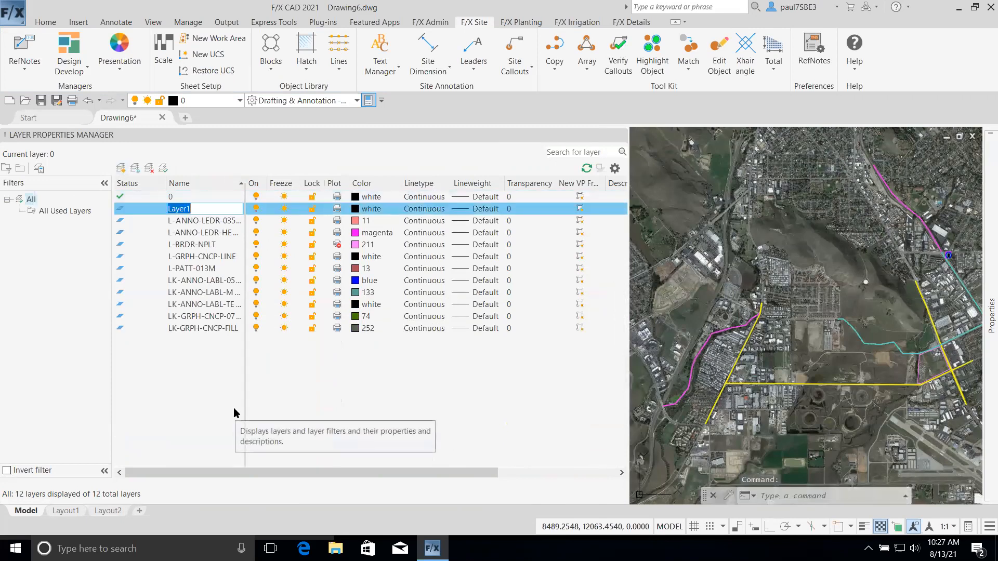
text(SATELLITE IMAGE)
click(177, 438)
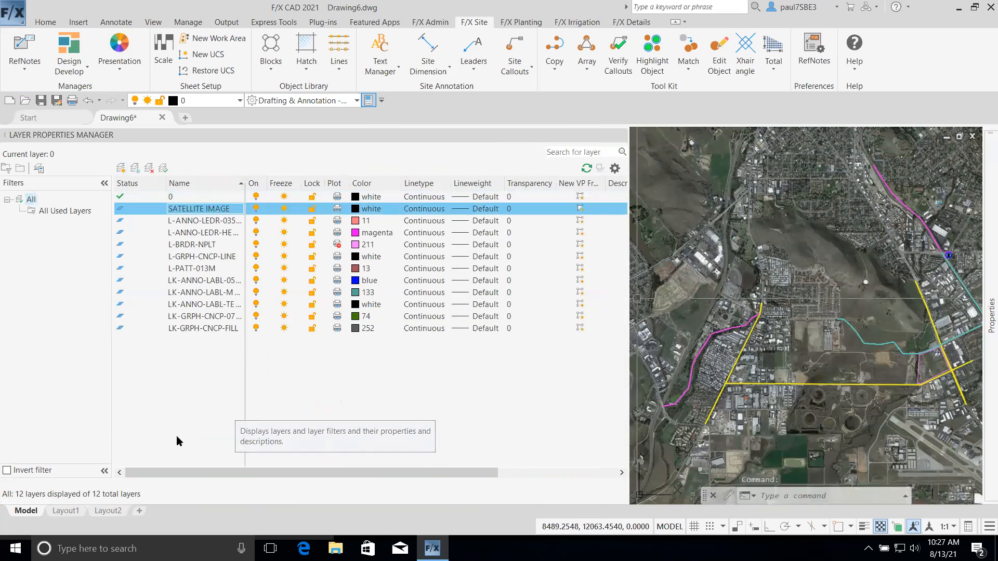
Assign the satellite image to the SATELLITE IMAGE layer
scroll(715, 327, down, 4)
click(919, 351)
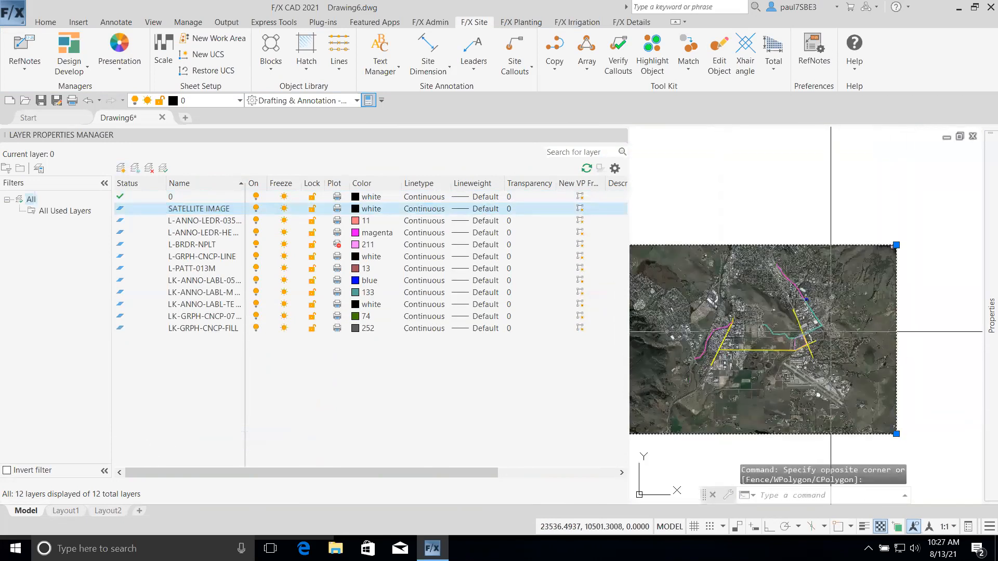
click(741, 299)
click(208, 100)
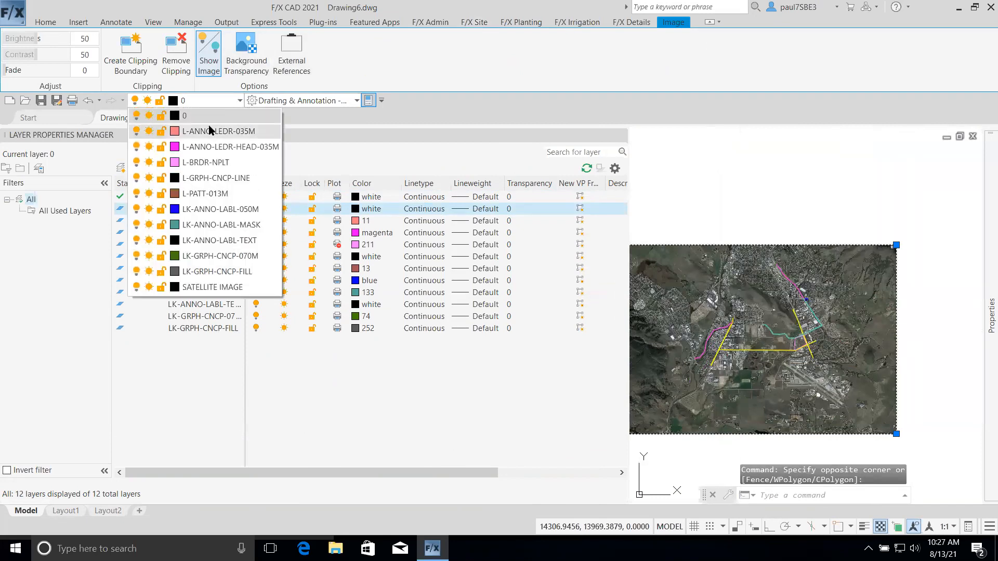
click(206, 287)
Set the SATELLITE IMAGE layer's transparency to 50 and check the faded image against the lines and zone
click(513, 209)
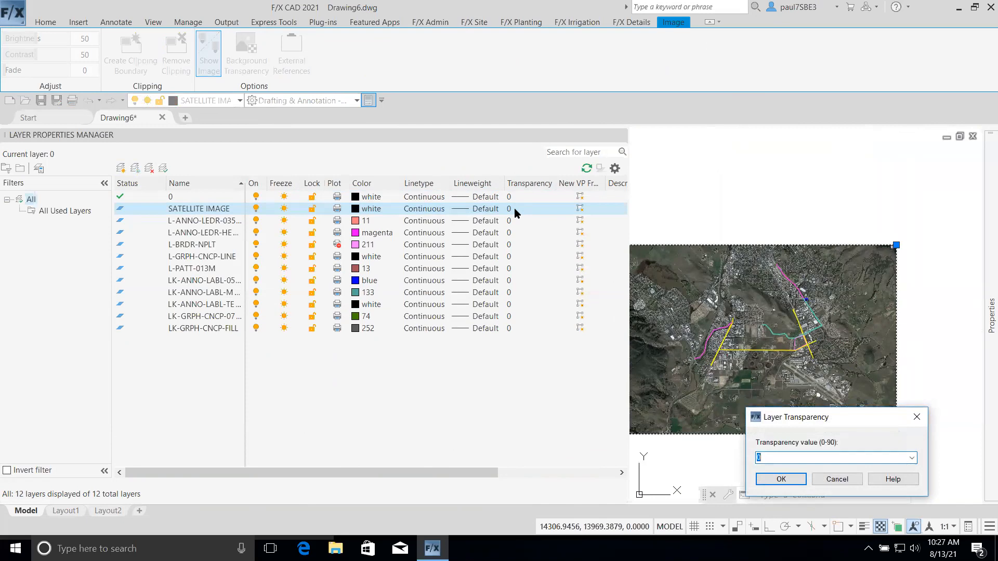
text(50)
click(781, 478)
scroll(795, 345, up, 2)
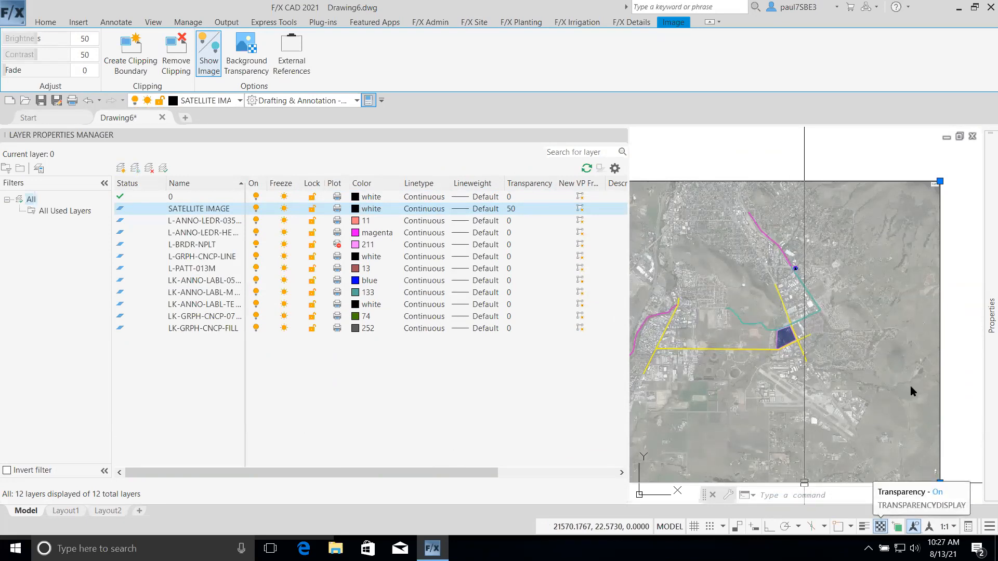
scroll(799, 329, down, 2)
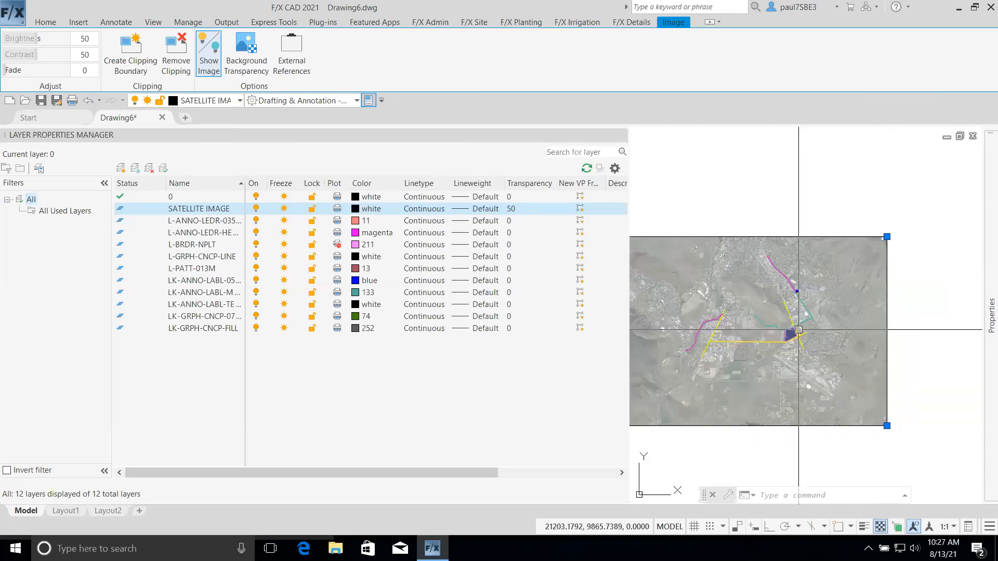
scroll(755, 320, up, 2)
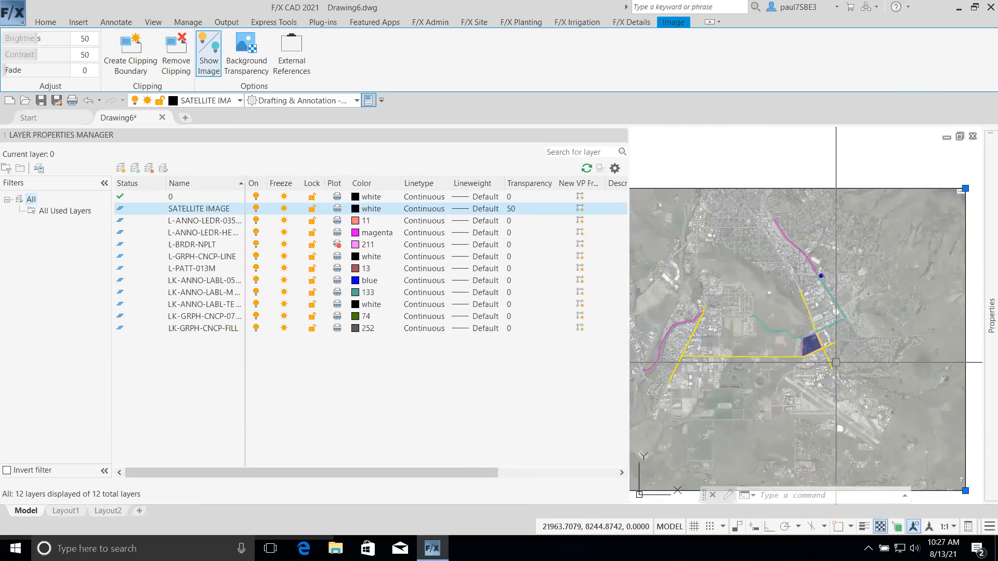
Send the satellite image to the back of the draw order and close the layer manager
scroll(834, 363, down, 2)
click(932, 405)
click(916, 400)
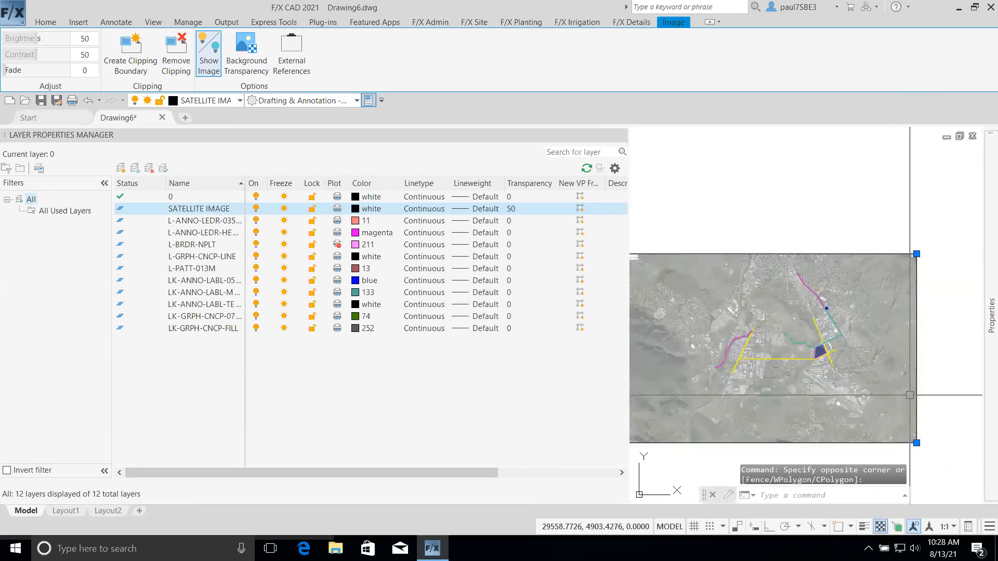
right_click(910, 396)
mouse_move(927, 228)
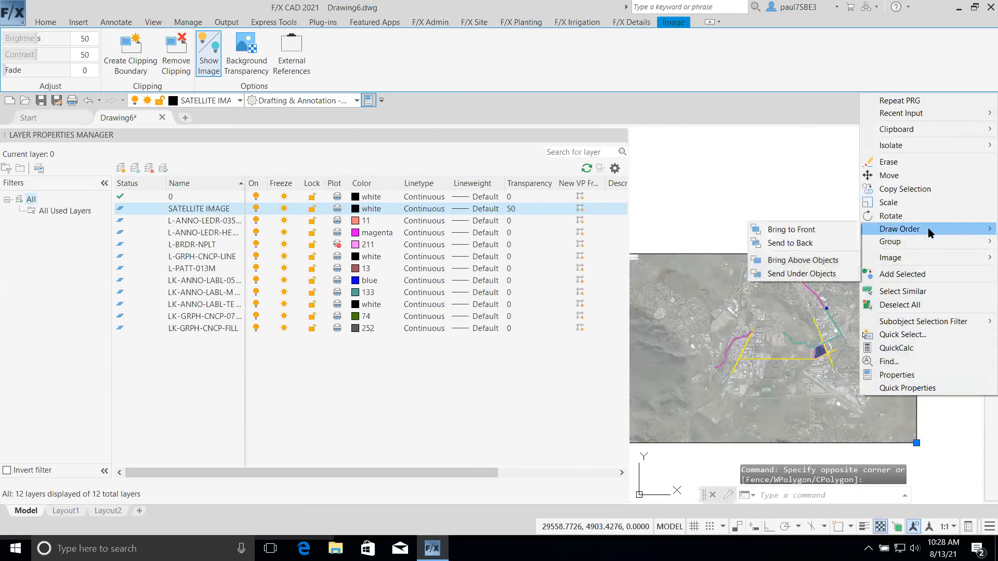
click(823, 244)
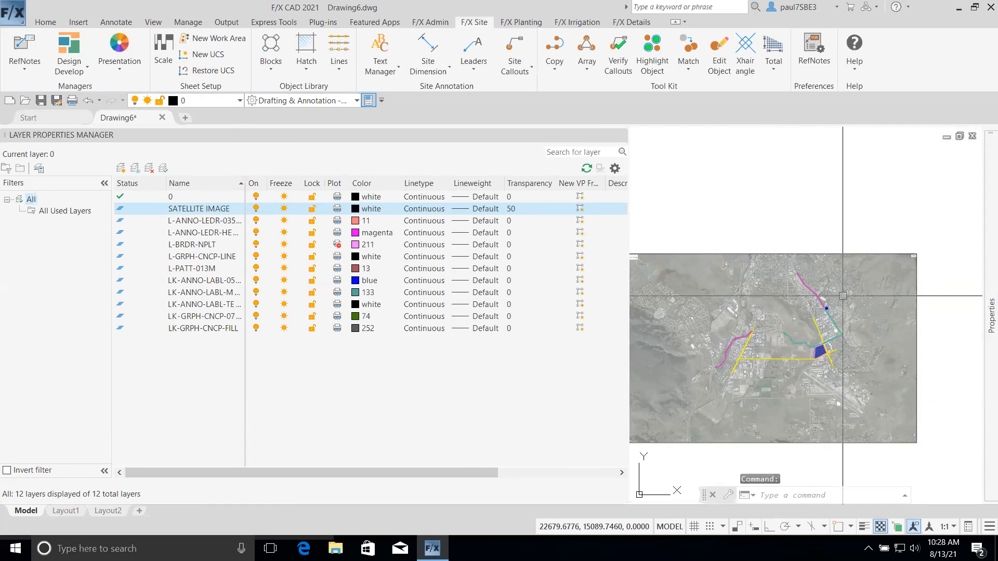
scroll(842, 296, up, 8)
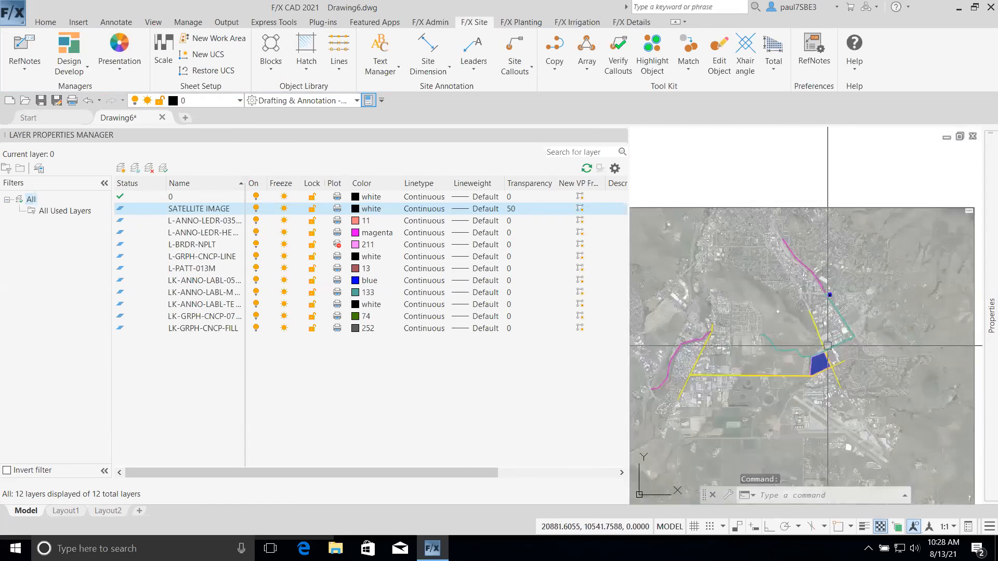
click(620, 134)
scroll(876, 400, down, 2)
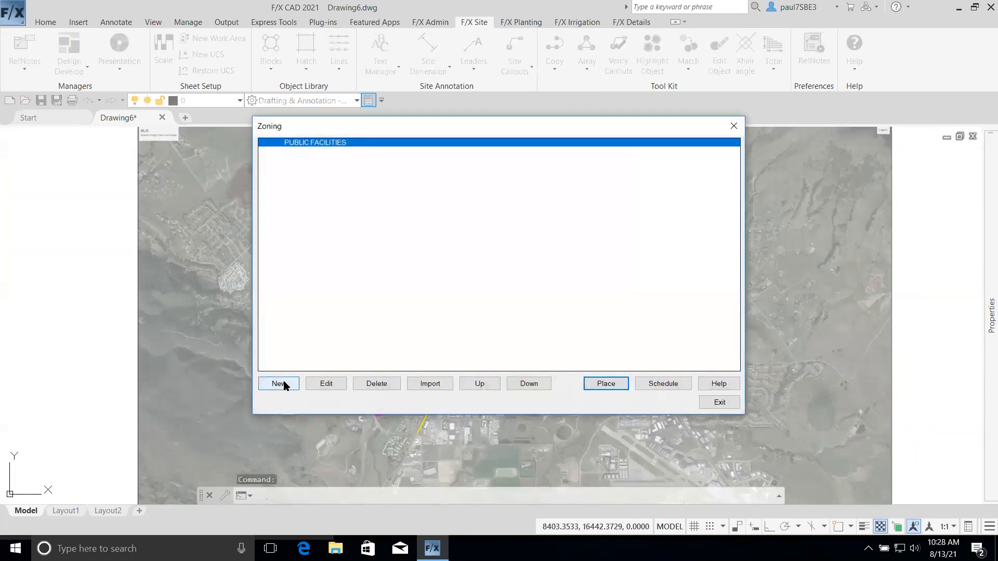
Add a zone titled CONSERVATION/ OPEN SPACE with the light green APA Land-use truecolor hatch, save it and leave the Zoning manager
click(284, 384)
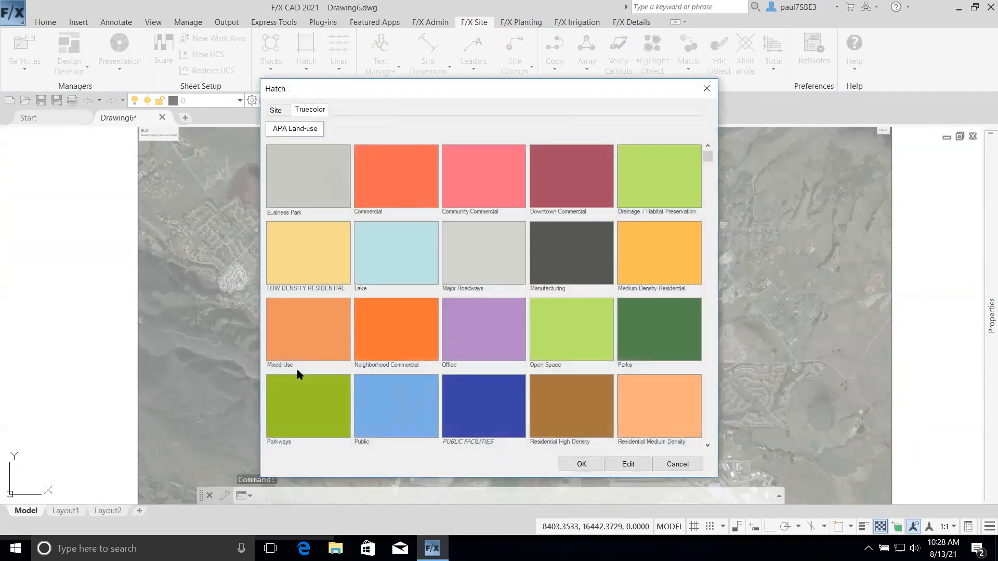
click(582, 464)
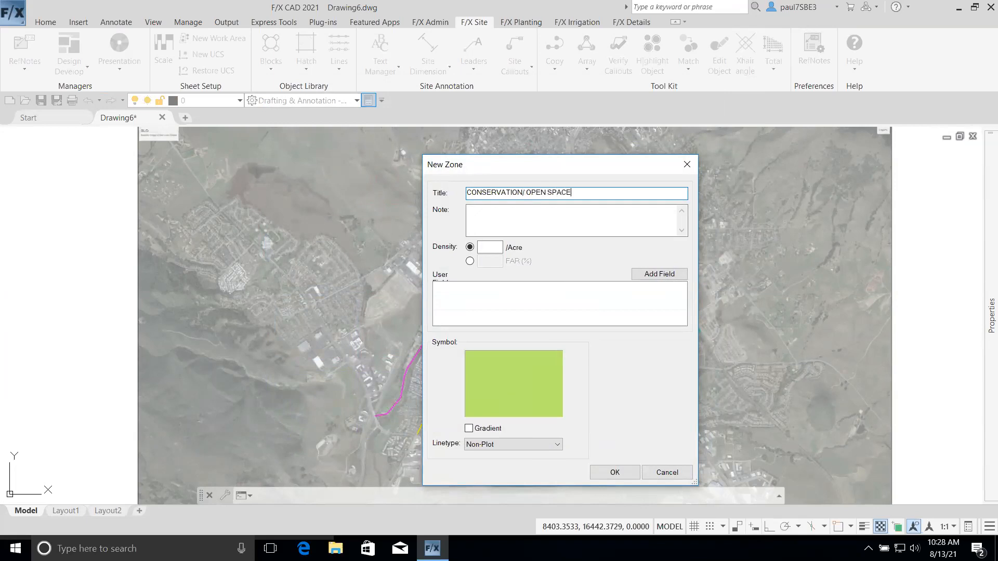
click(603, 471)
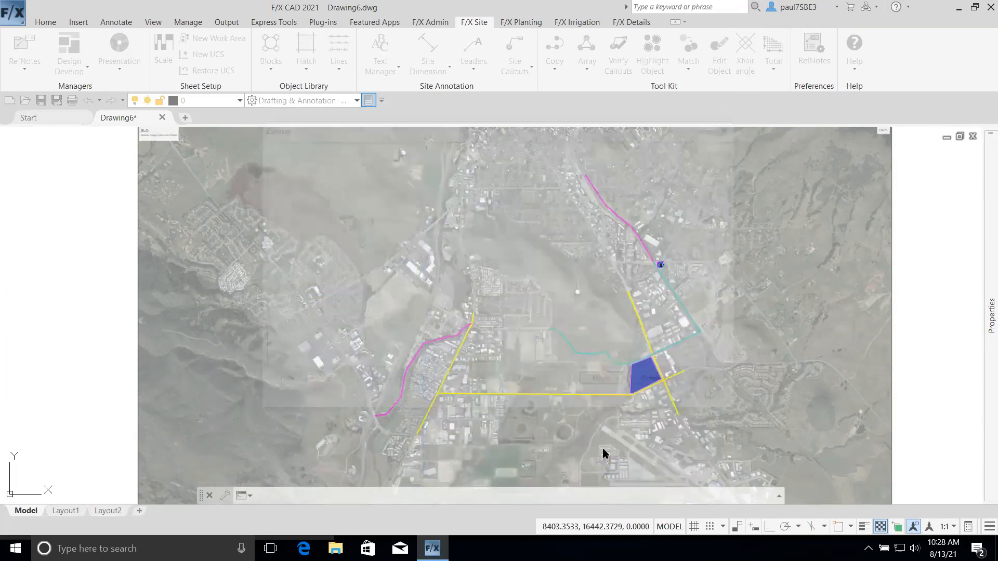
click(719, 402)
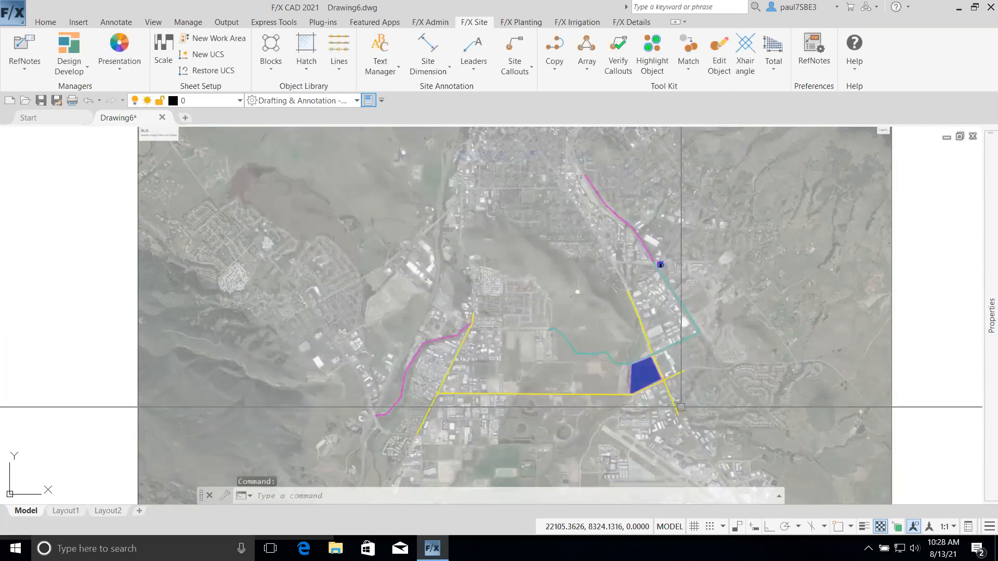
Start a polyline on the cyan bike path northwest of the blue zone and trace the park's western edge up to the yellow road
scroll(645, 360, up, 2)
text(P)
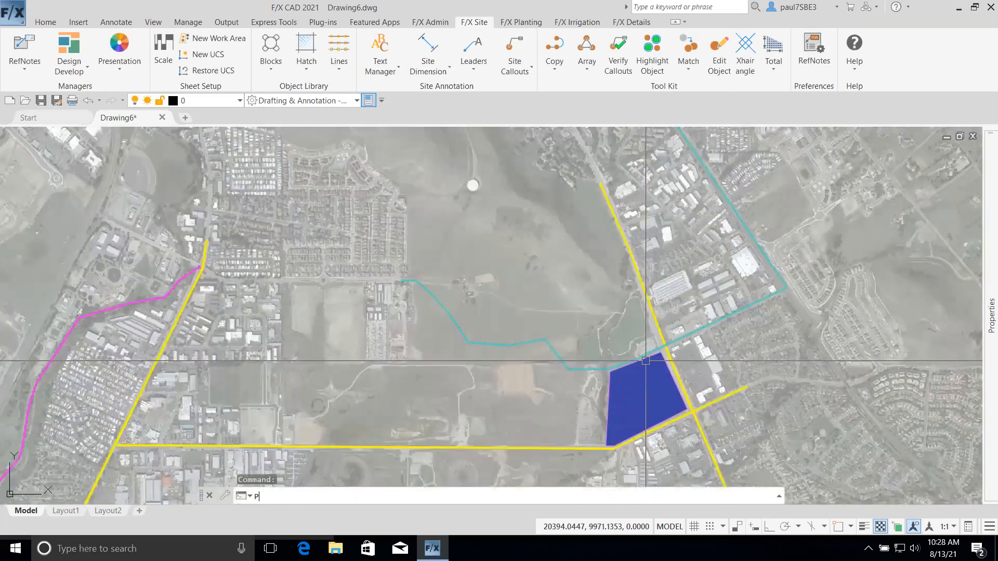
scroll(640, 348, up, 2)
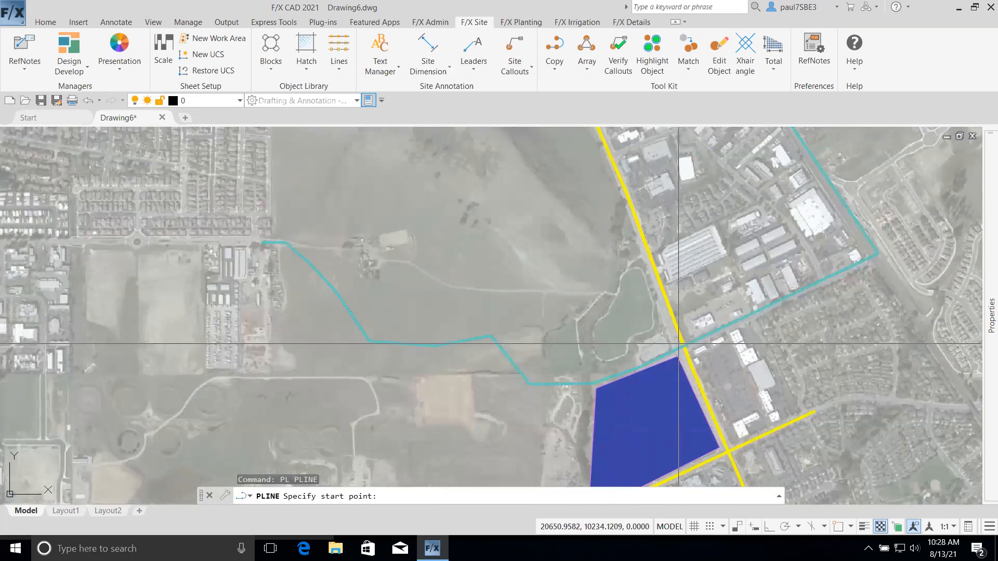
click(554, 379)
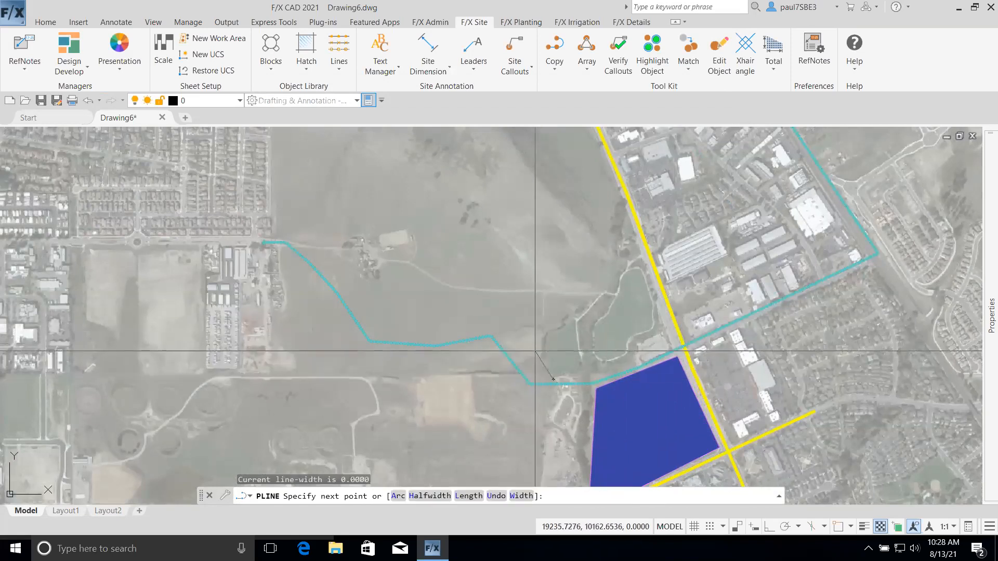
click(542, 346)
click(553, 329)
click(577, 320)
click(595, 305)
click(614, 277)
click(637, 250)
middle_drag(637, 252, 682, 386)
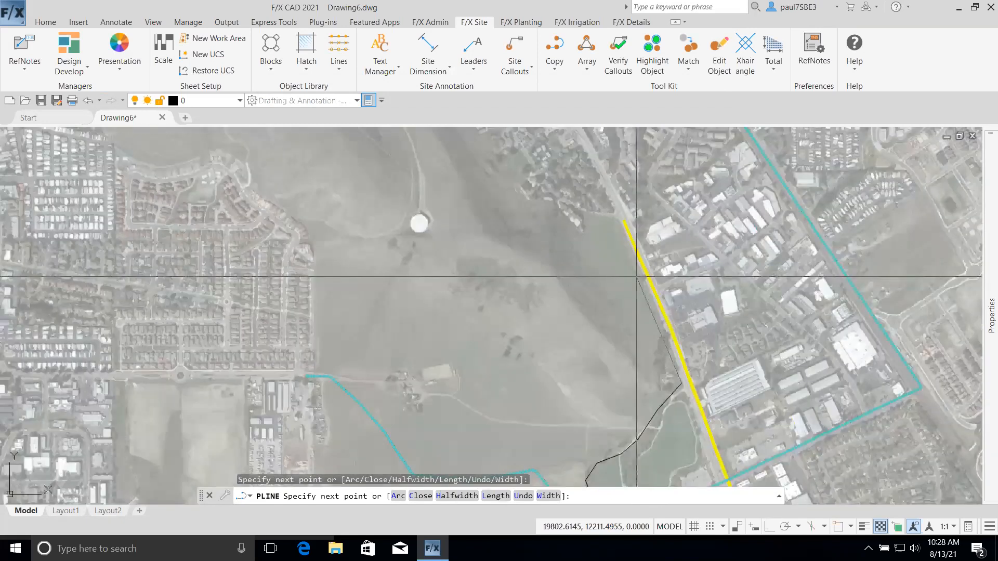
Continue the boundary polyline along the yellow road, across the open land's northern edge and down to the cyan path's western end
click(623, 222)
click(569, 229)
click(514, 196)
click(445, 195)
click(355, 224)
click(313, 231)
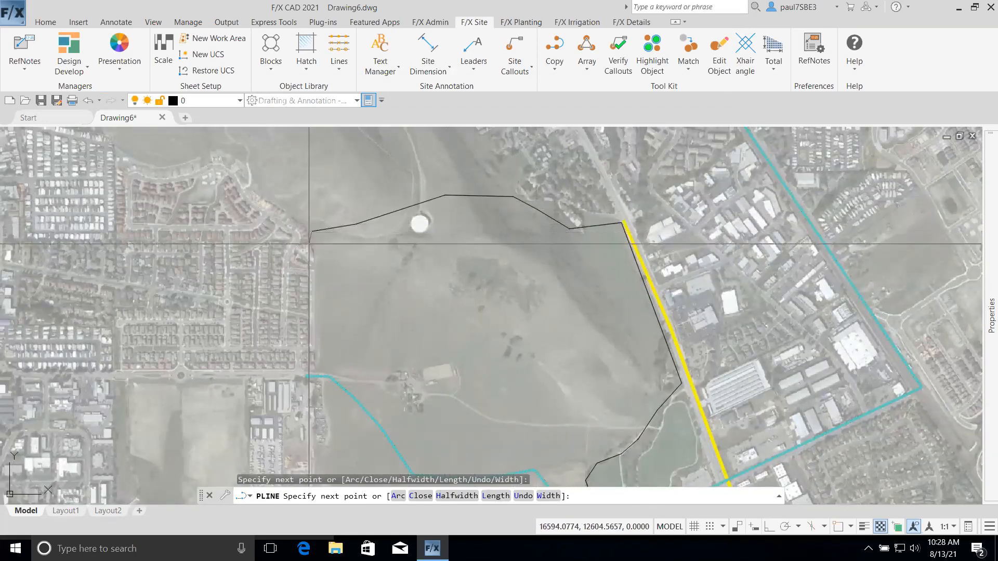
click(315, 367)
Trace the boundary's southern side just above the cyan bike path and close the polyline at its start point
scroll(357, 394, down, 4)
scroll(357, 394, up, 4)
scroll(371, 396, down, 2)
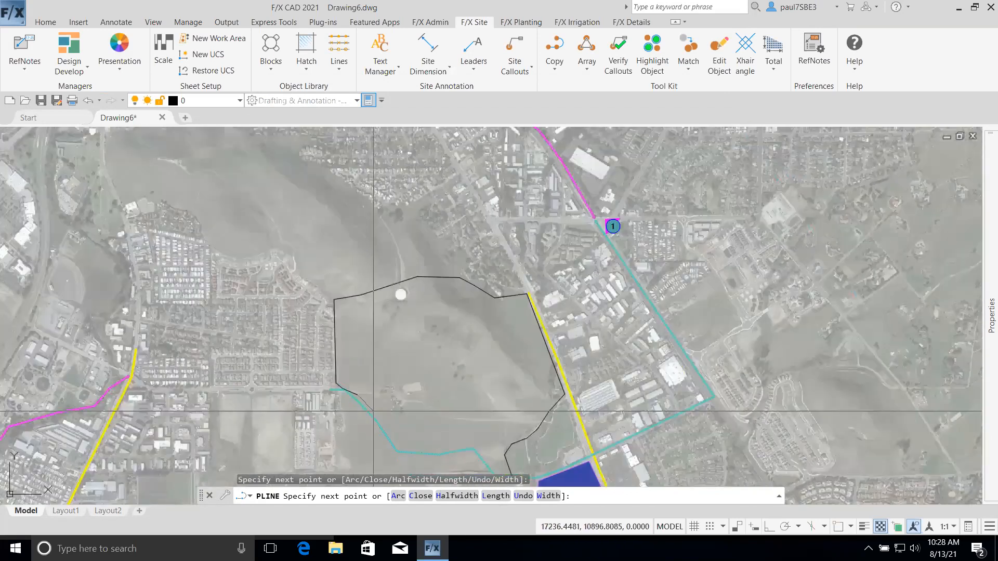
middle_drag(371, 396, 360, 323)
scroll(354, 337, up, 4)
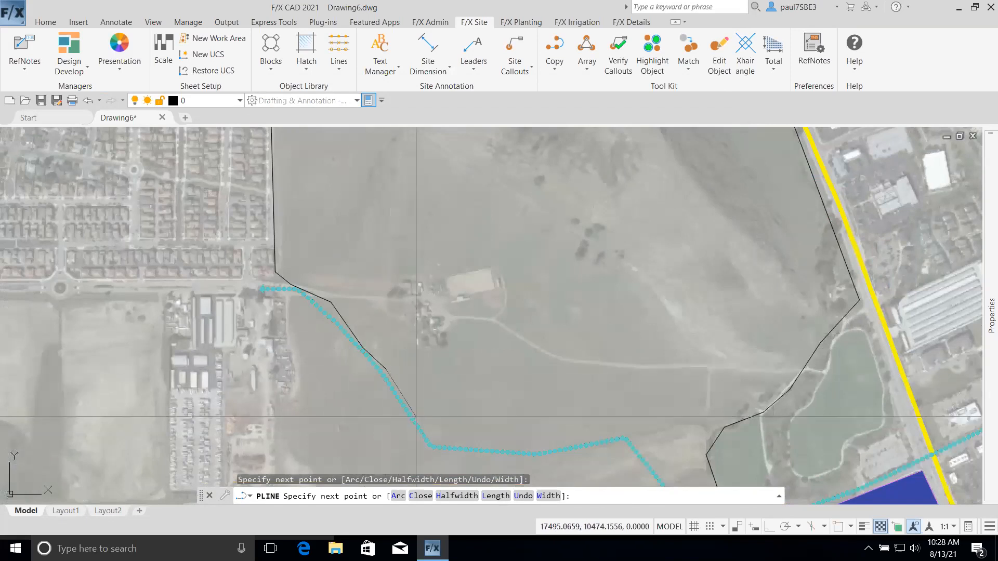
click(434, 442)
click(534, 446)
click(623, 433)
middle_drag(644, 435, 494, 258)
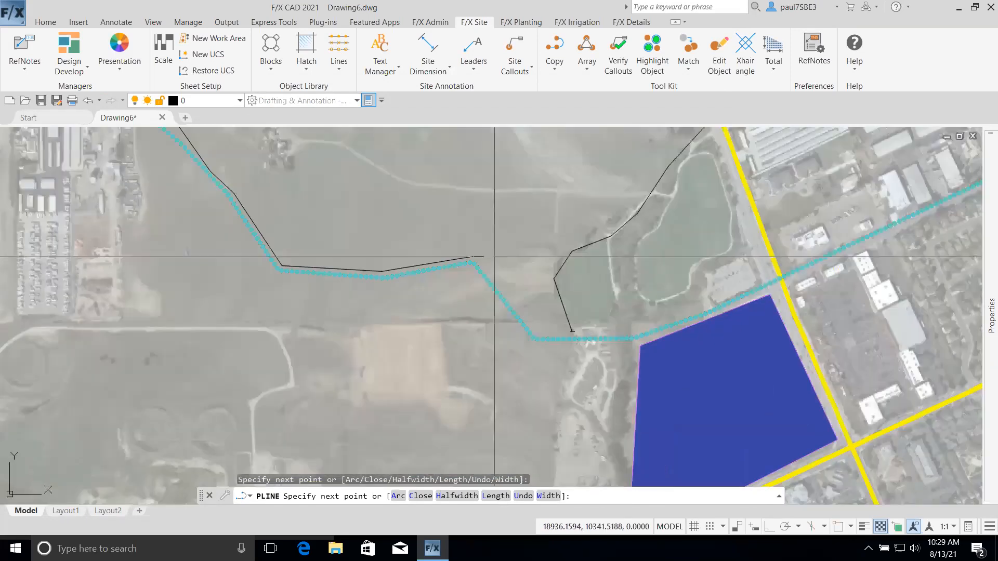
click(537, 334)
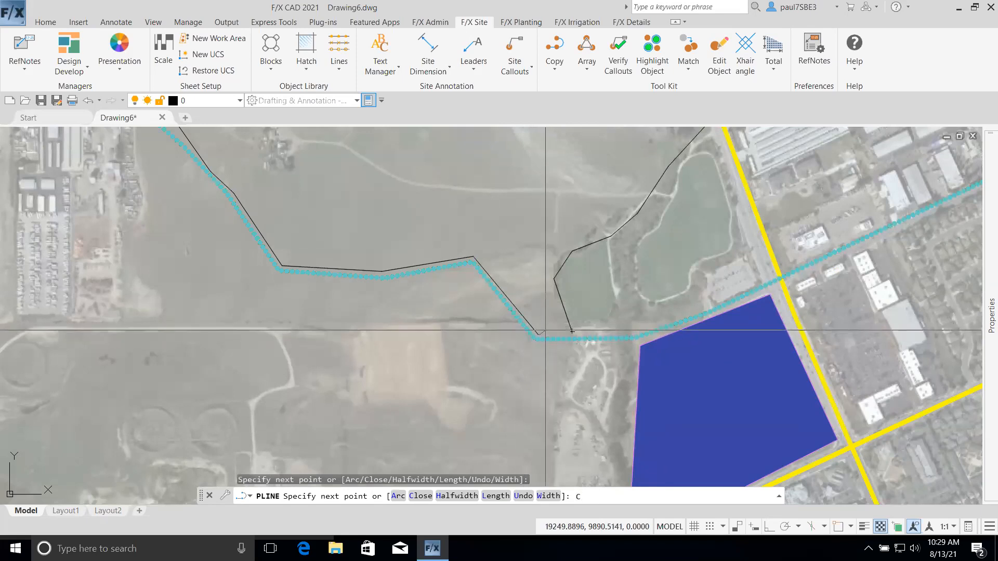
key(Return)
Place the PUBLIC FACILITIES zone on the new open land boundary
scroll(558, 327, down, 4)
middle_drag(564, 235, 583, 287)
click(52, 69)
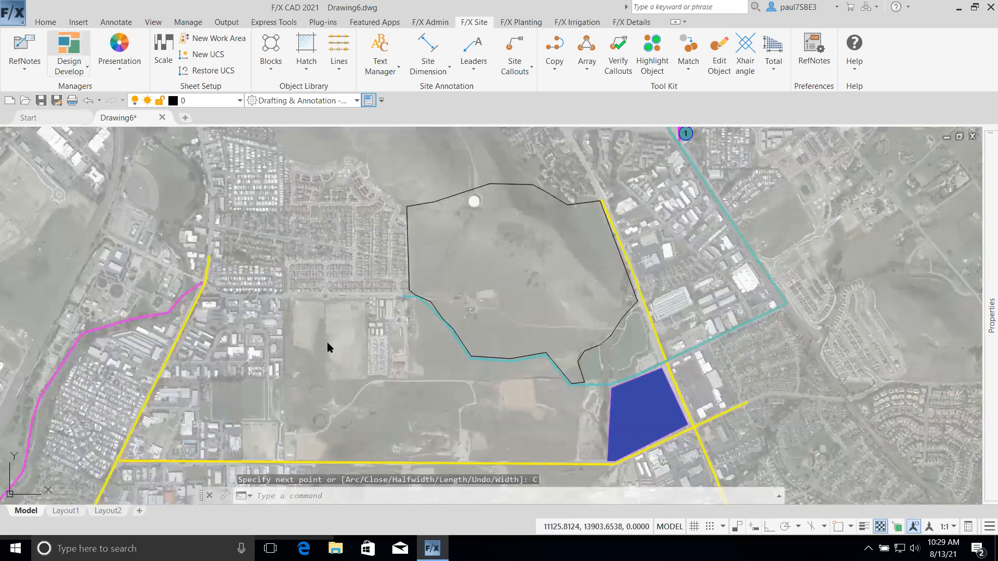
click(612, 385)
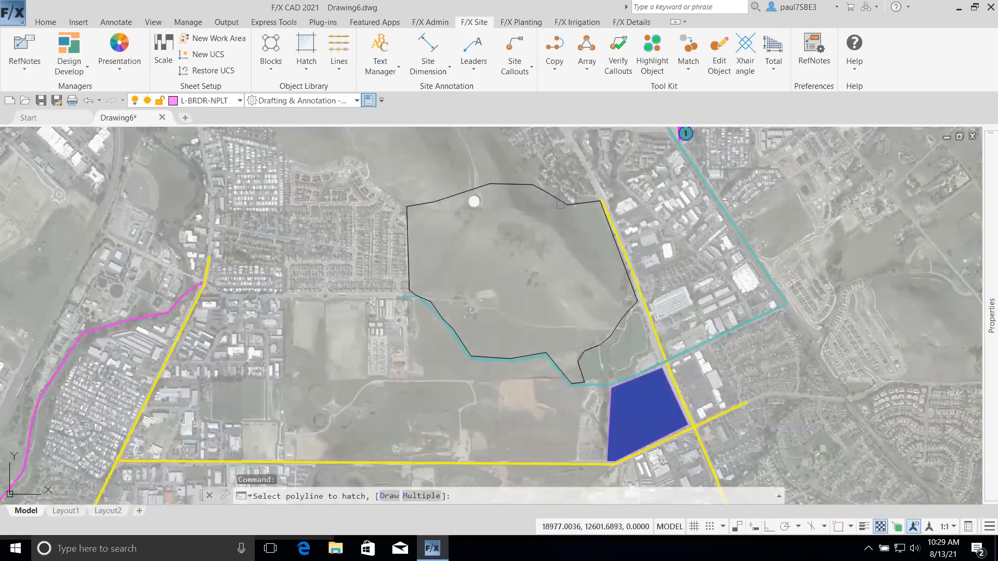
click(605, 340)
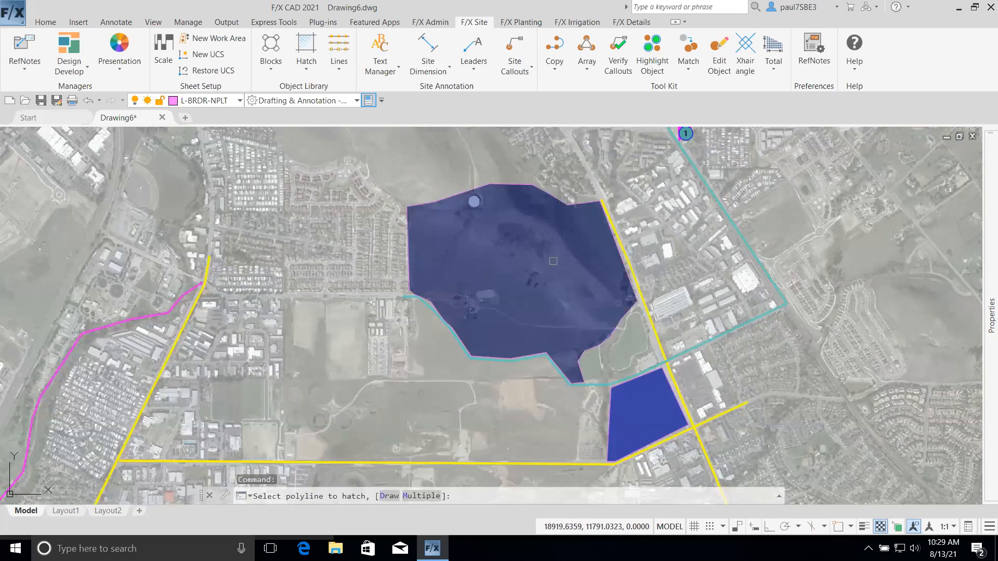
Place the CONSERVATION/ OPEN SPACE zone on the new open land boundary polyline and end the placement
click(357, 151)
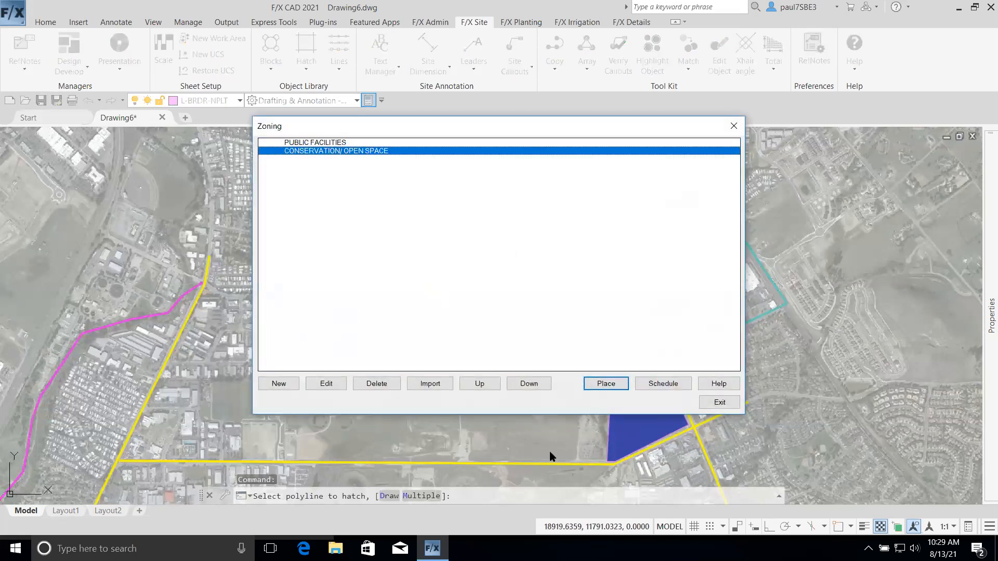
click(623, 387)
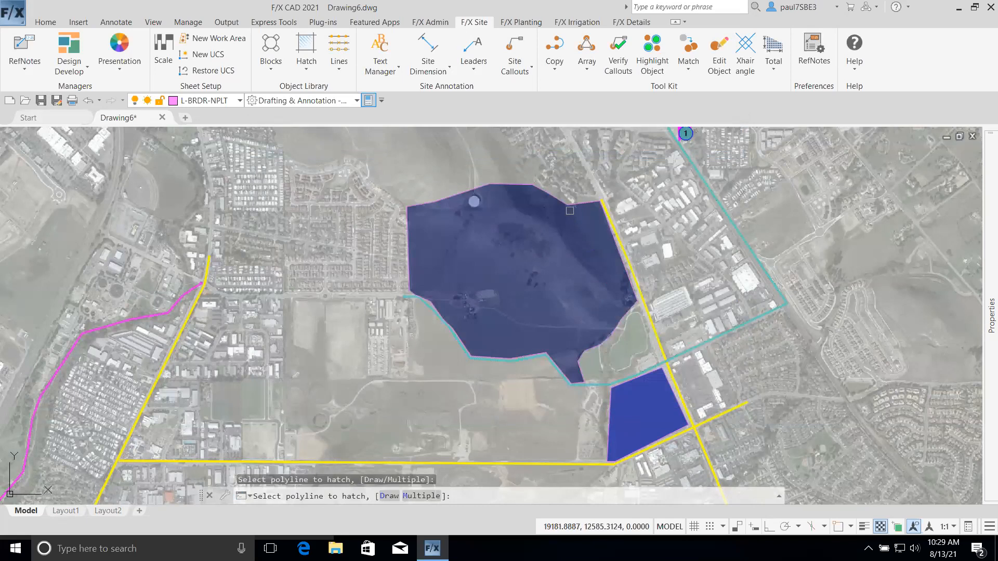
click(573, 209)
click(492, 301)
key(Escape)
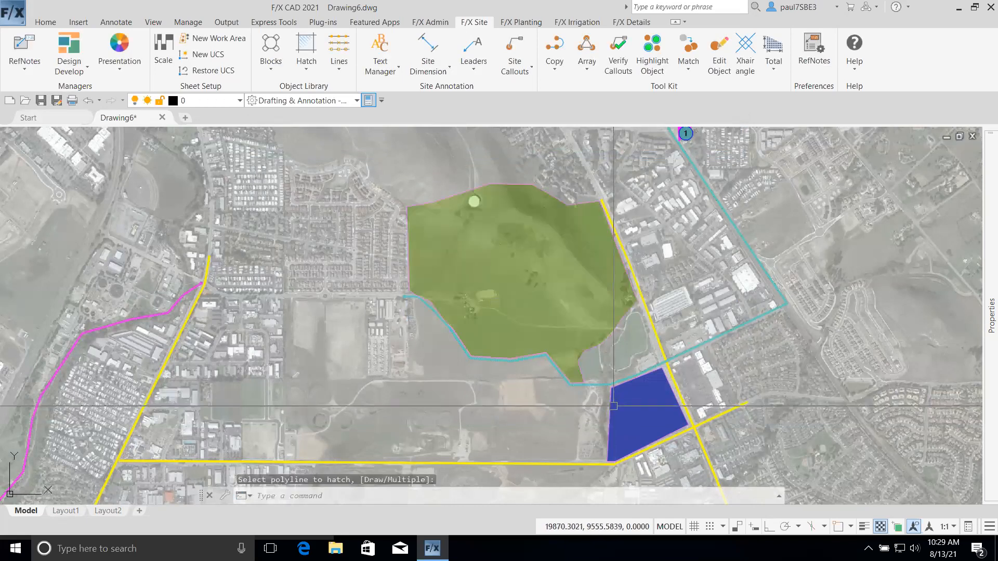
Switch to the Zoning-2 drawing and examine its zones, roads, bike paths and viewpoints over the satellite image
scroll(613, 402, down, 3)
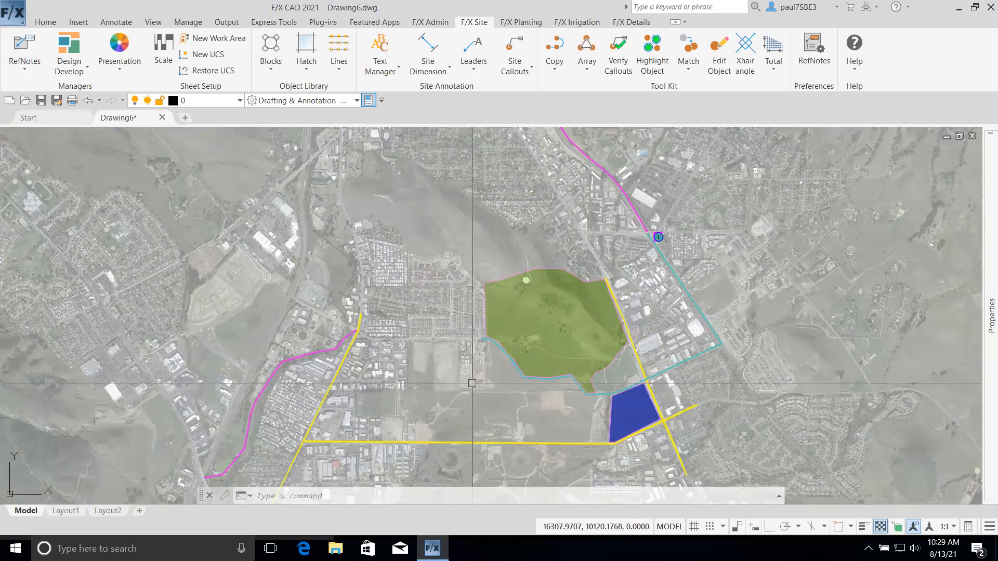
scroll(475, 389, down, 2)
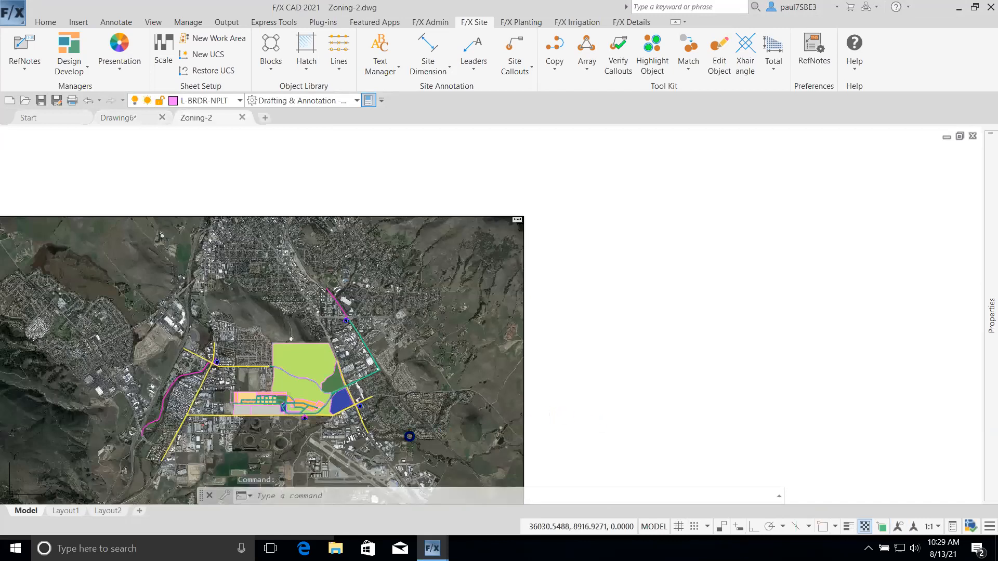
middle_drag(307, 425, 571, 372)
scroll(571, 369, up, 4)
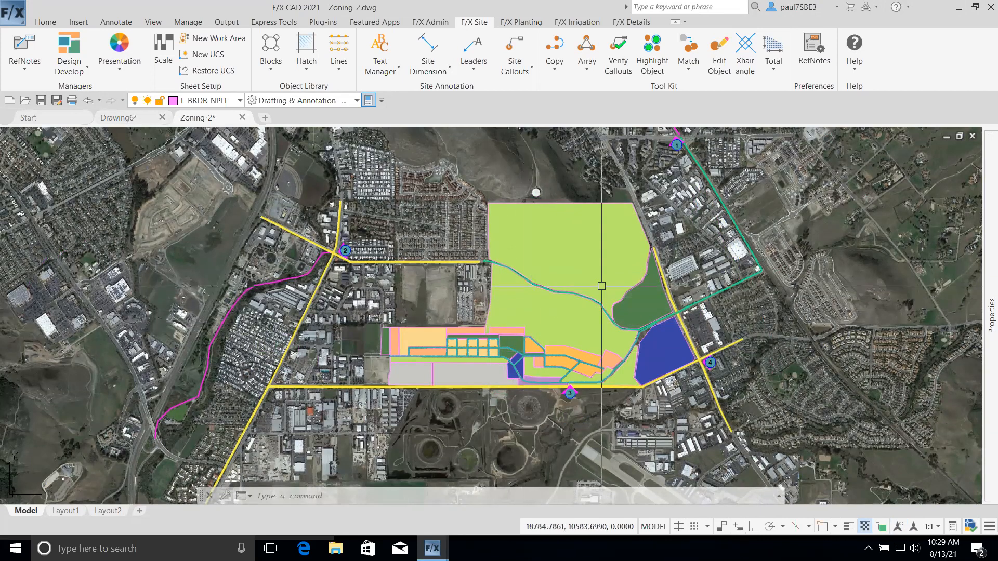
scroll(629, 349, up, 5)
scroll(644, 340, down, 2)
scroll(633, 342, down, 3)
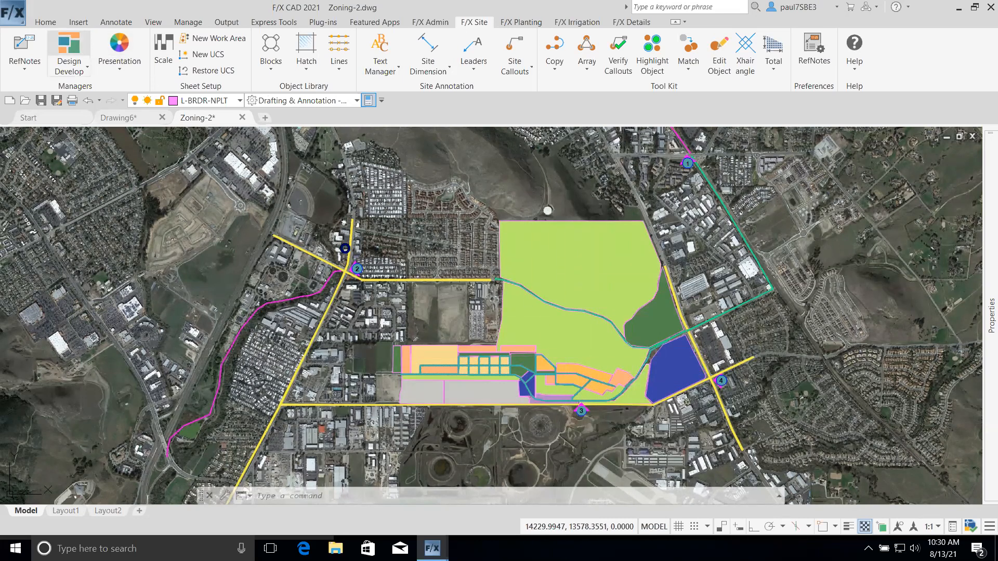
Look through the zone types listed in the Zoning manager from PUBLIC FACILITY to PARK SPACE, then close it
drag(505, 130, 795, 191)
click(633, 215)
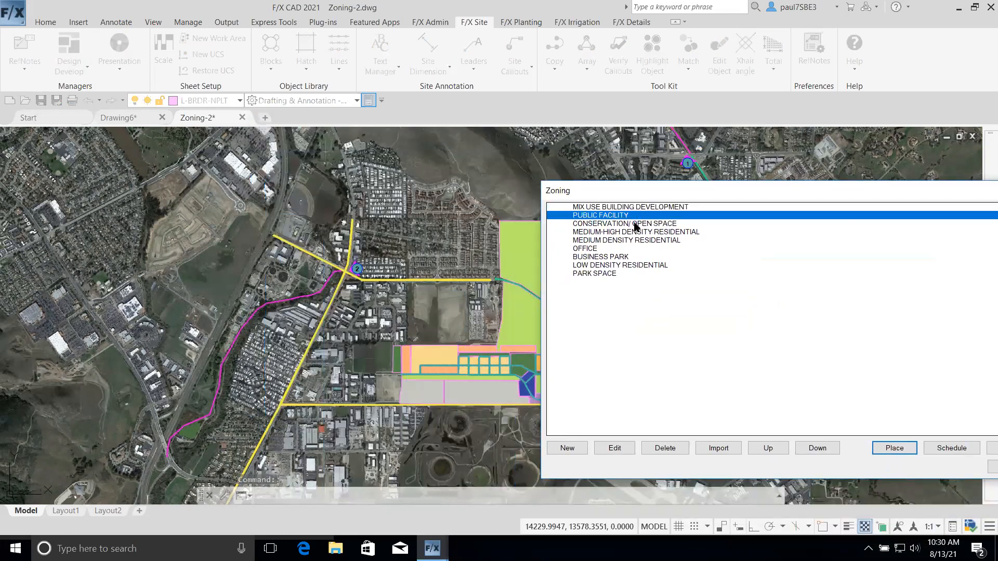
click(635, 224)
click(650, 233)
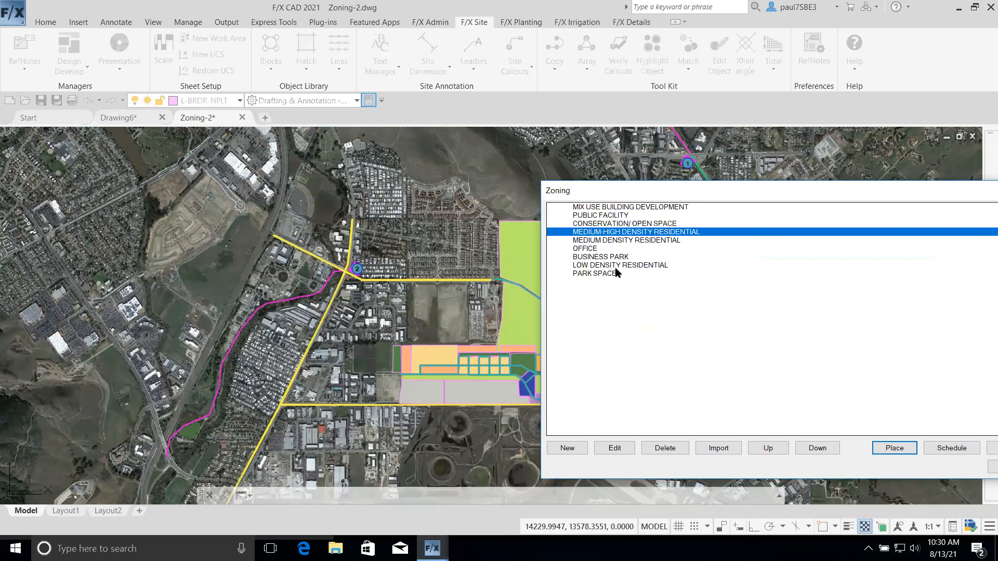
click(605, 251)
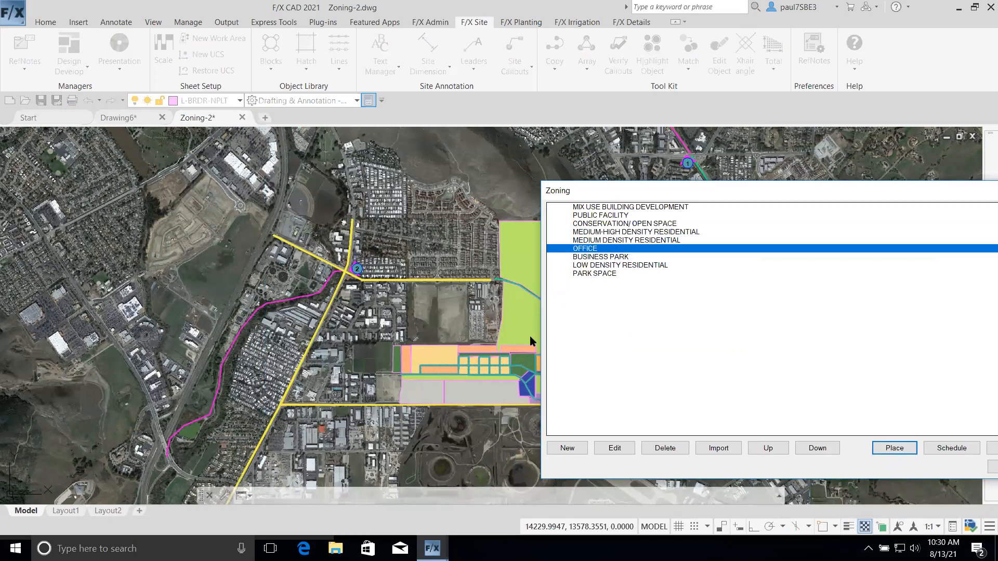
click(610, 258)
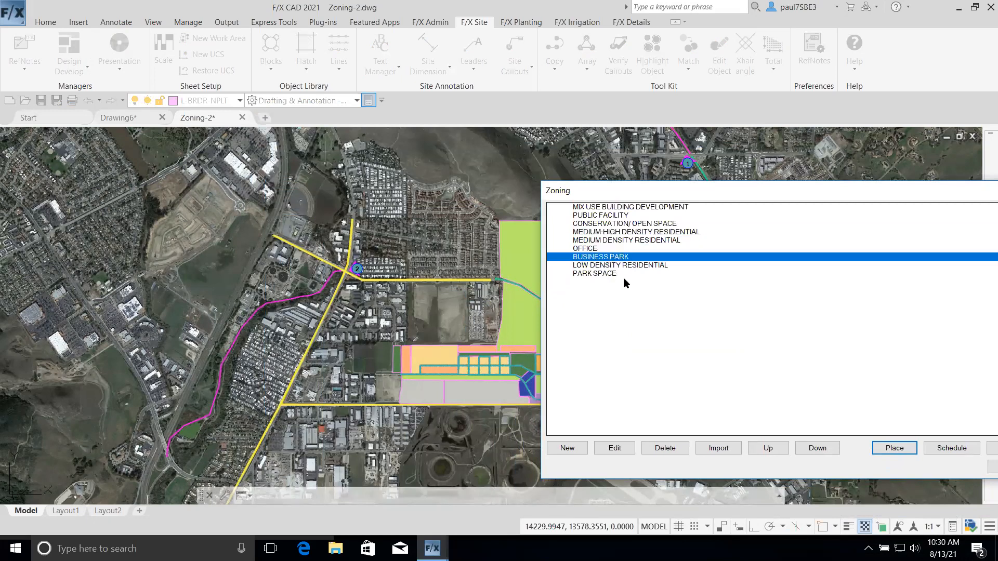
click(633, 275)
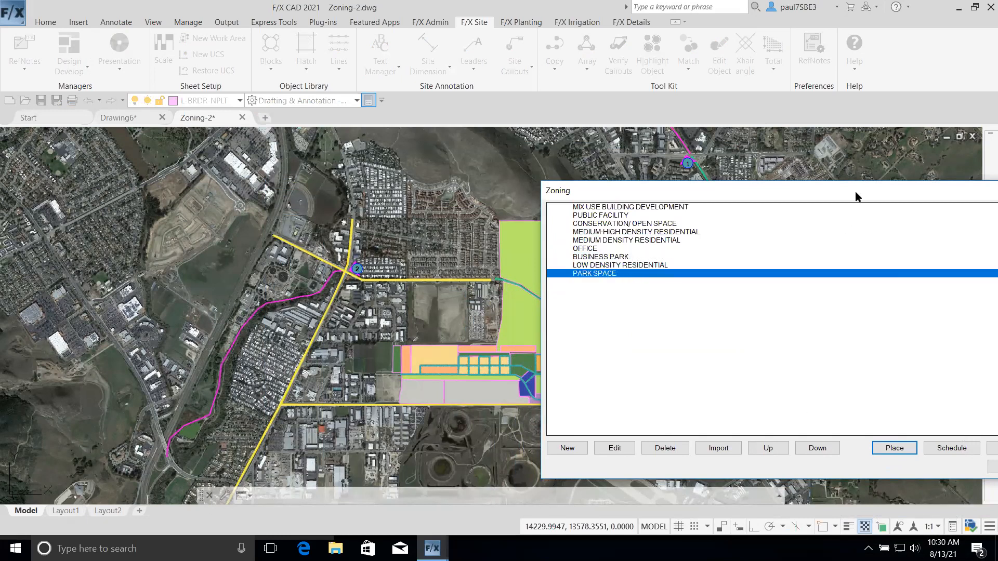
drag(856, 194, 471, 148)
click(624, 422)
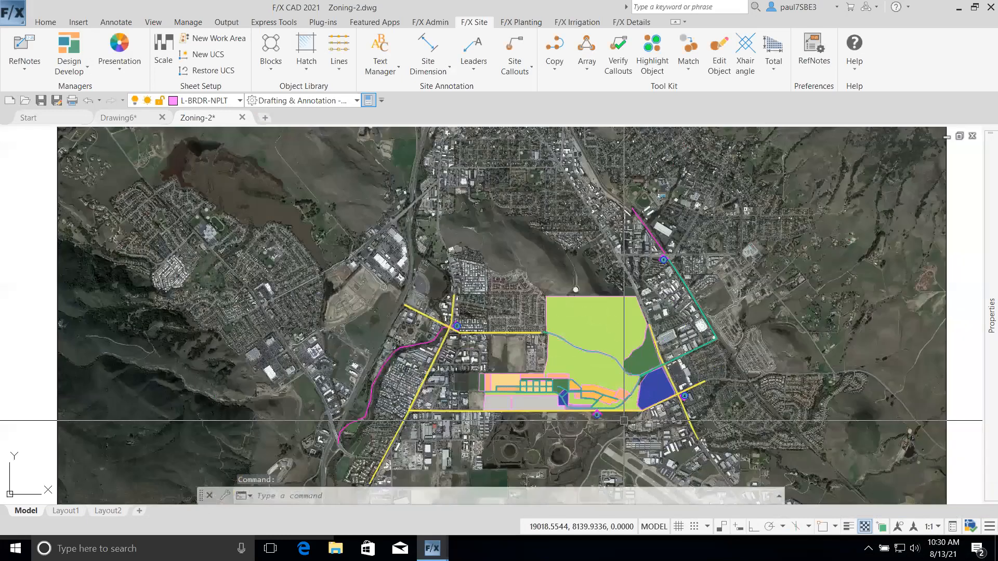
scroll(622, 420, down, 1)
middle_drag(617, 417, 511, 325)
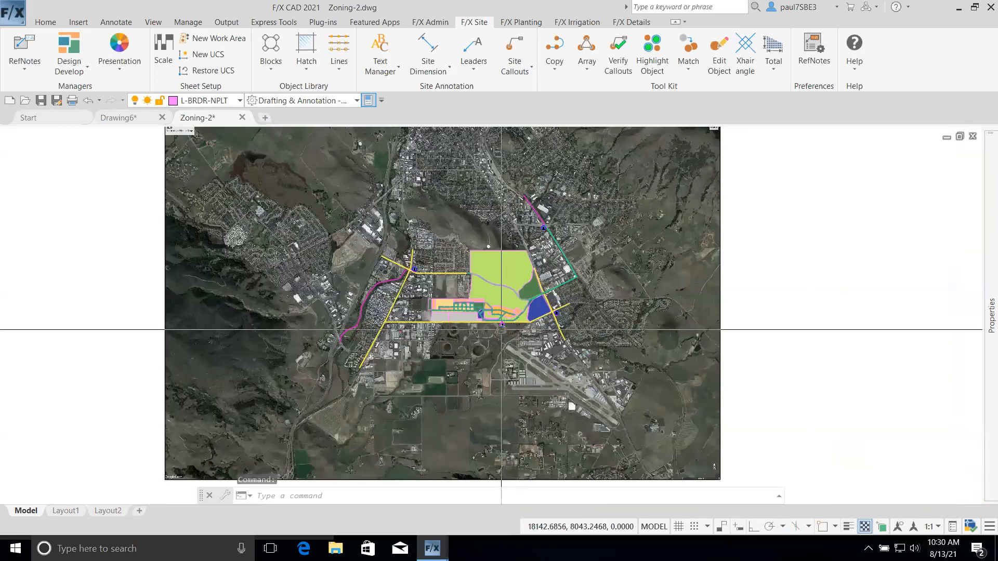
scroll(518, 331, up, 2)
mouse_move(499, 322)
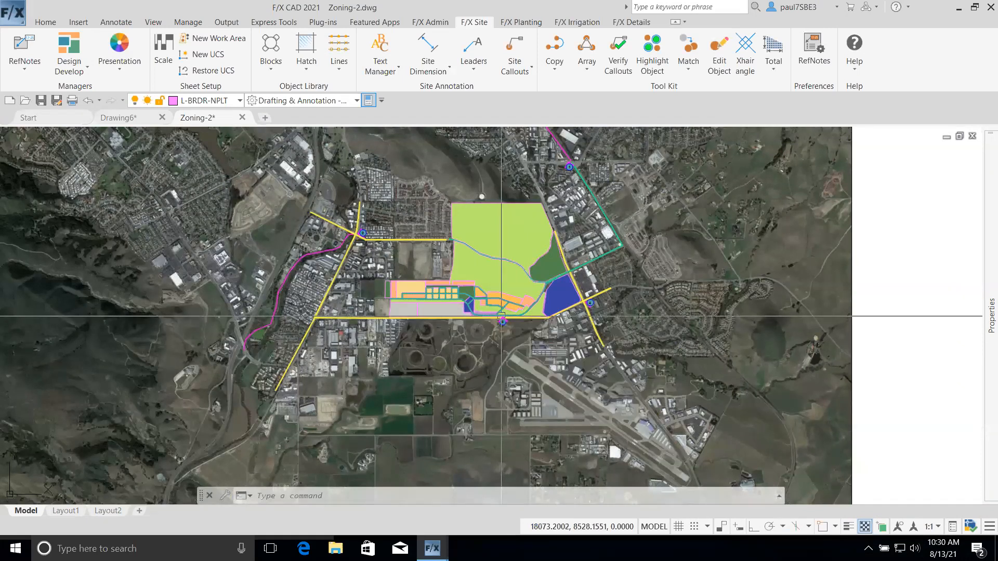
middle_drag(484, 282, 492, 314)
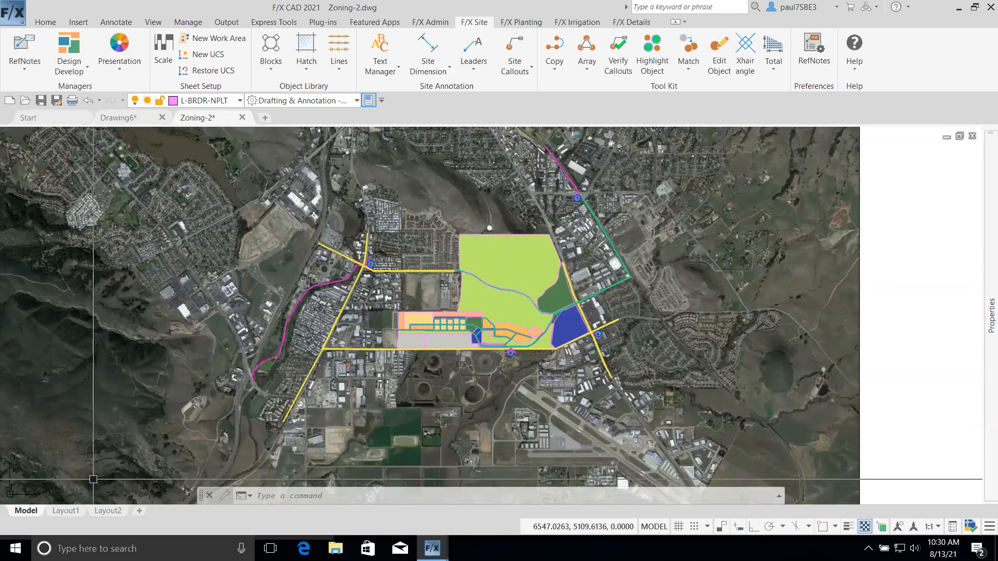
Switch to the Layout1 paper space sheet
mouse_move(66, 511)
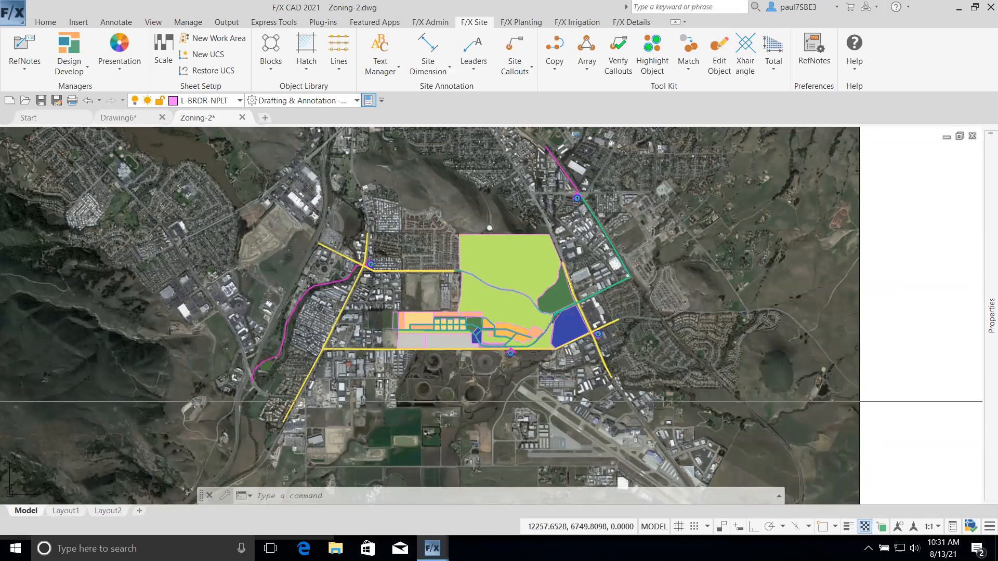
click(69, 510)
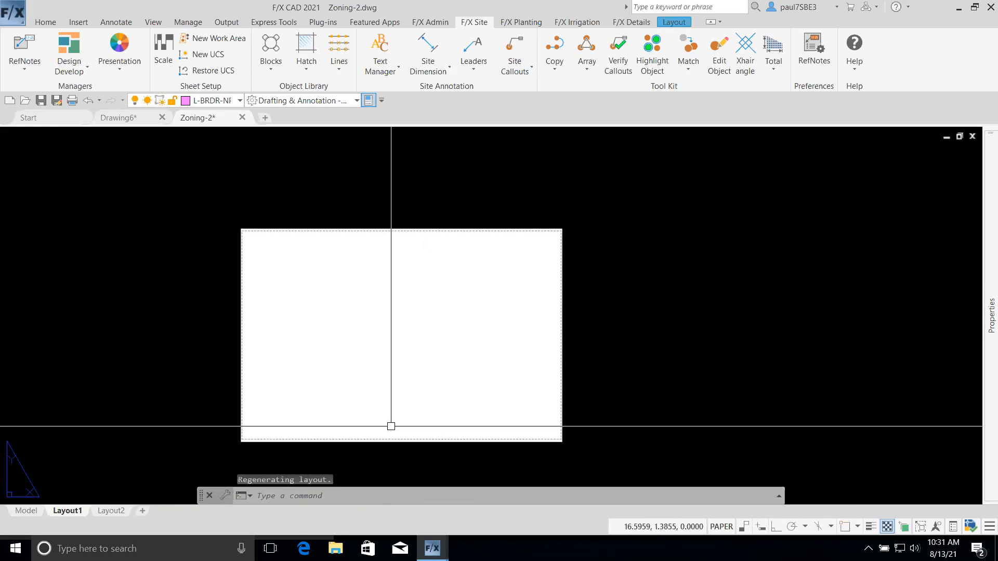
scroll(390, 429, up, 2)
middle_drag(400, 407, 419, 429)
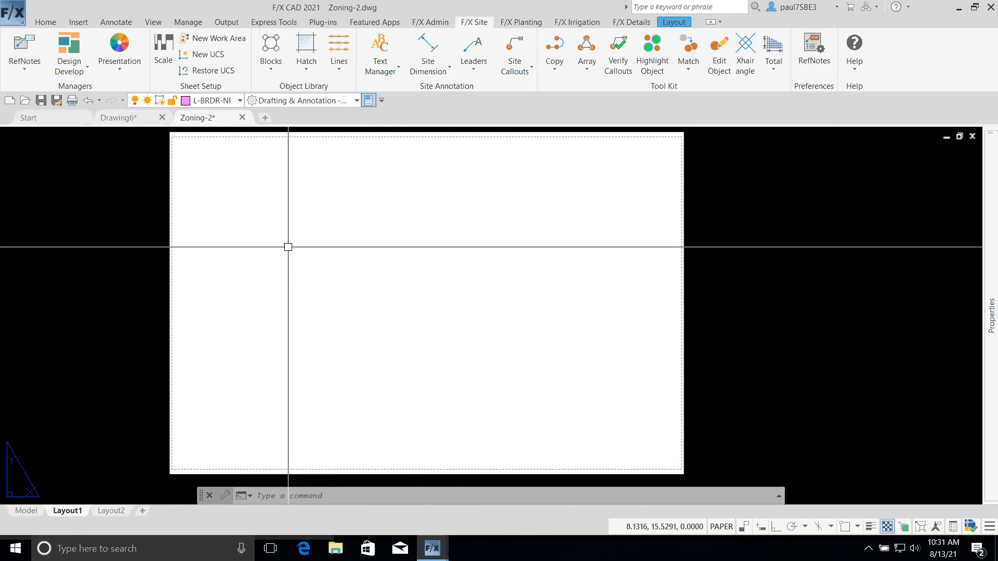
Review the plotter, paper size, plot style table and plot options in Layout1's page setup
right_click(70, 508)
click(127, 443)
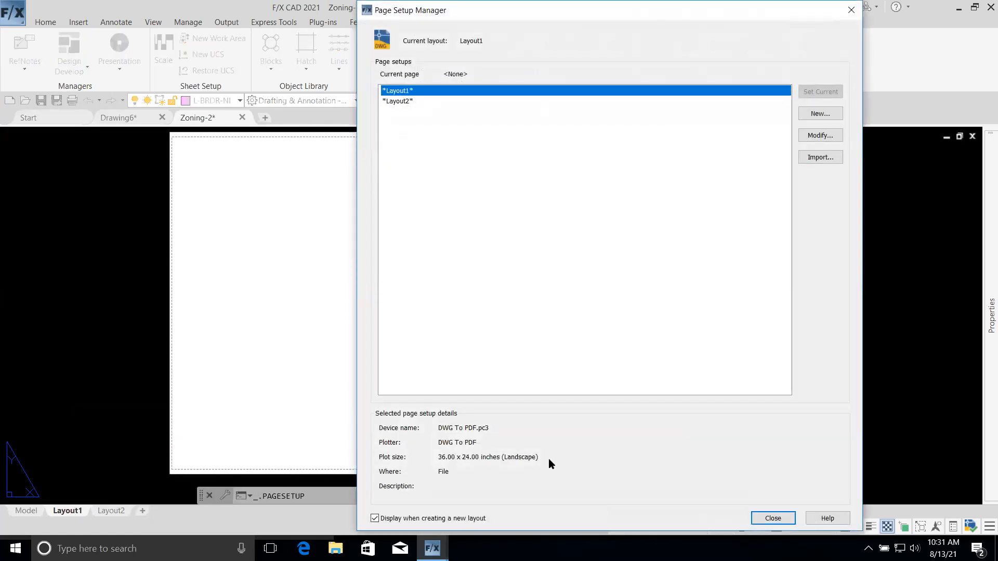
click(831, 134)
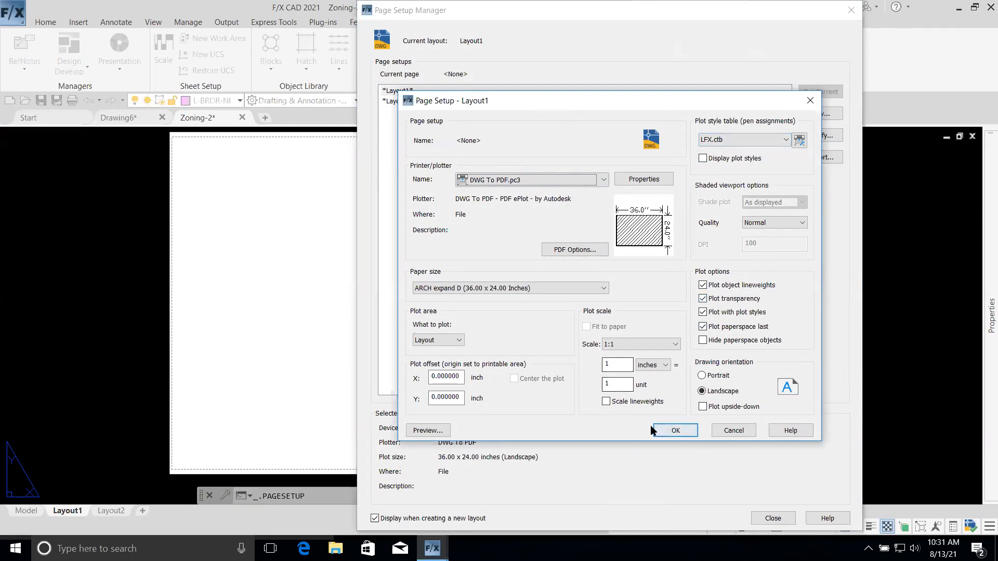
click(678, 429)
click(762, 517)
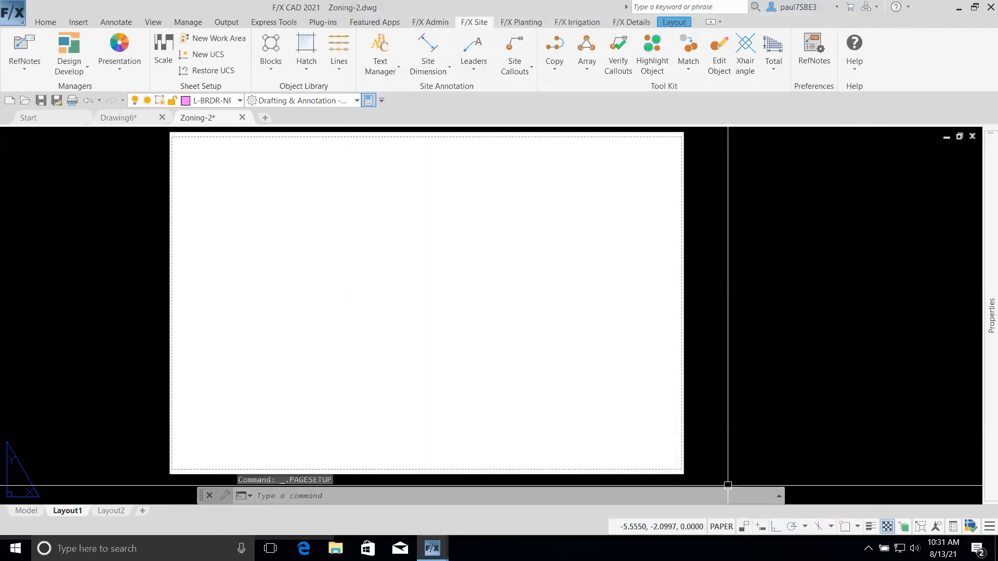
Create a rectangular viewport with MVIEW on Layout1, spanning nearly the sheet's full height and about the left two-thirds of its width
text(MV)
key(Return)
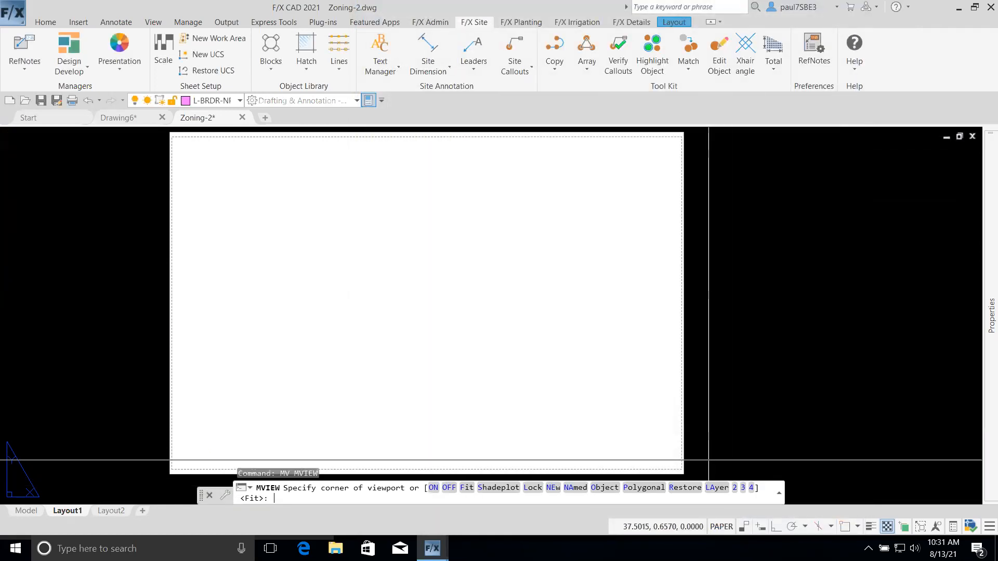
click(176, 144)
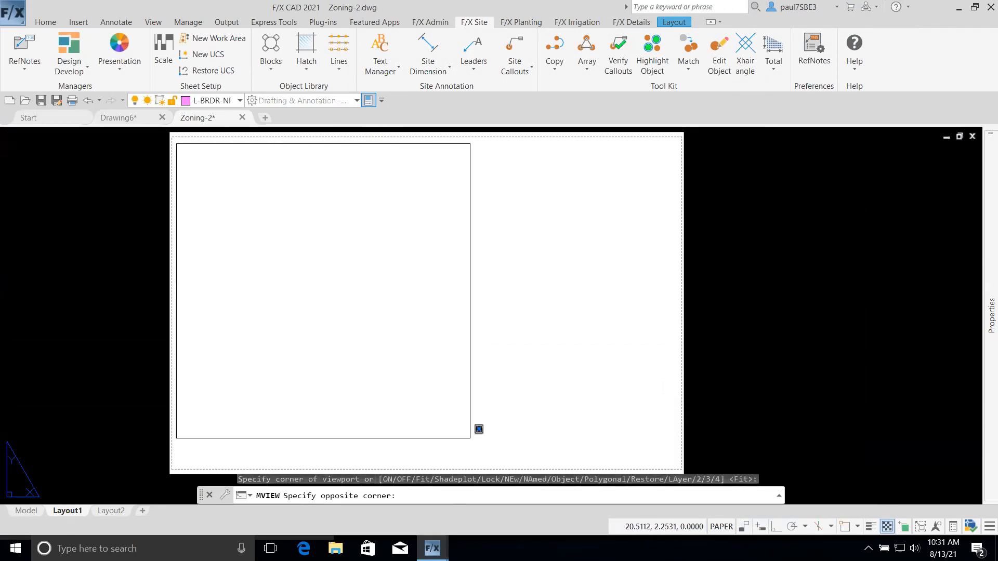
click(502, 466)
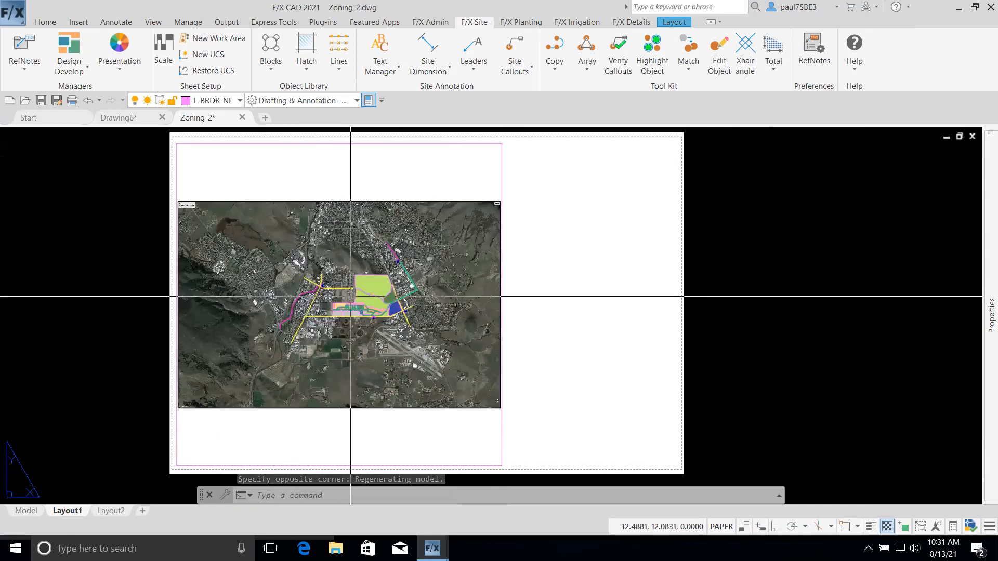
Activate the layout viewport and set its plot scale to 1" = 500 FT, keeping imperial units and decimal feet
double_click(365, 296)
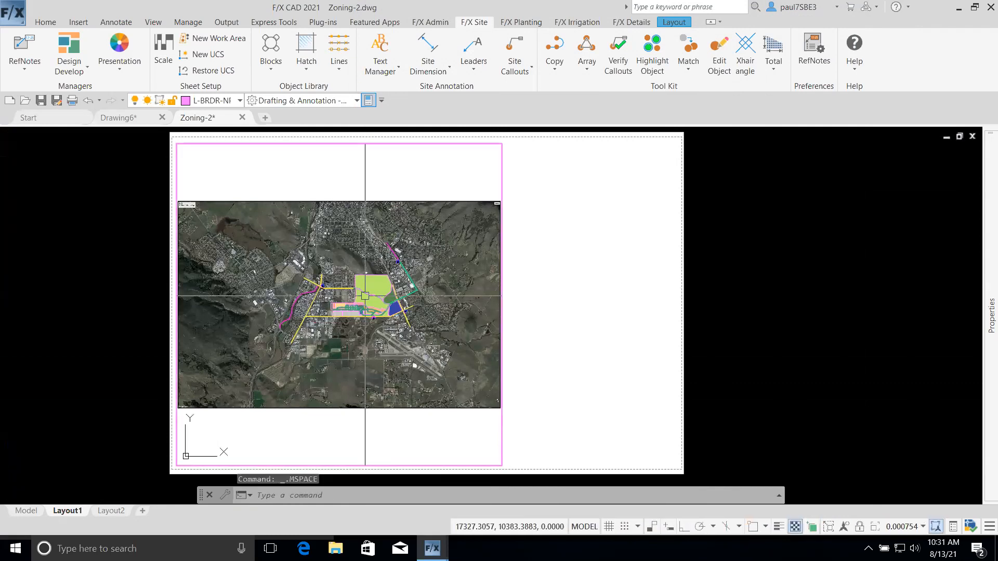
scroll(364, 296, up, 6)
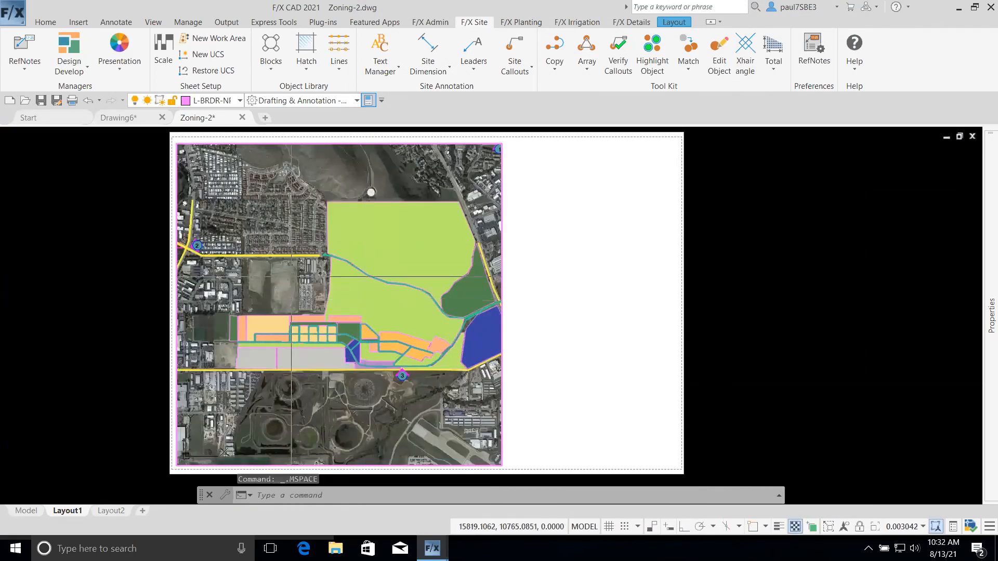
click(165, 50)
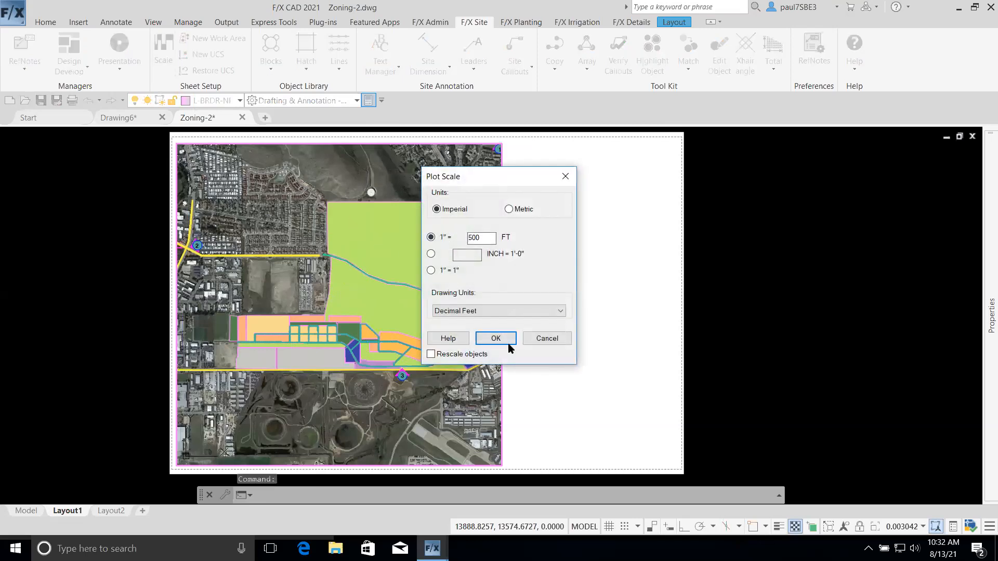
click(504, 338)
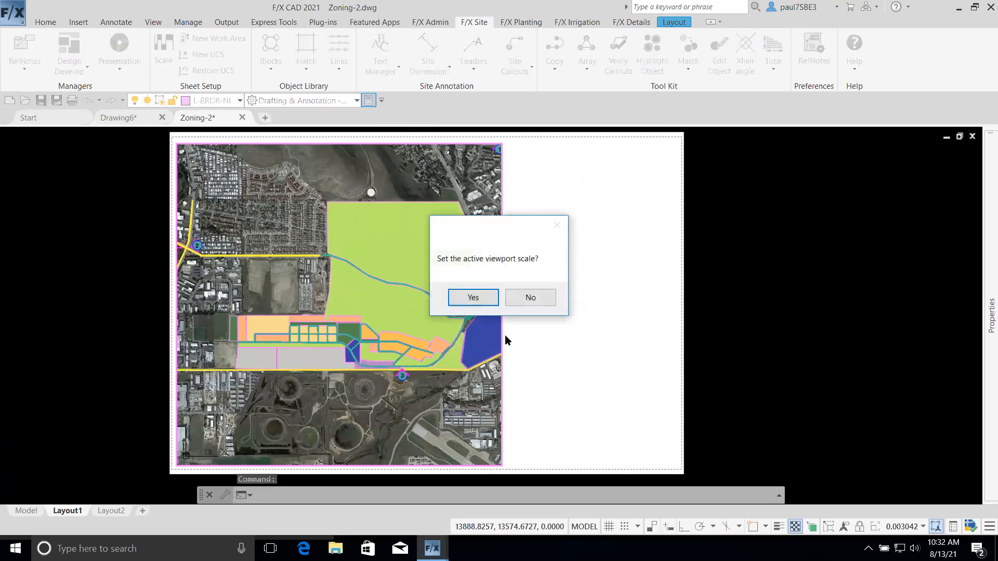
click(473, 298)
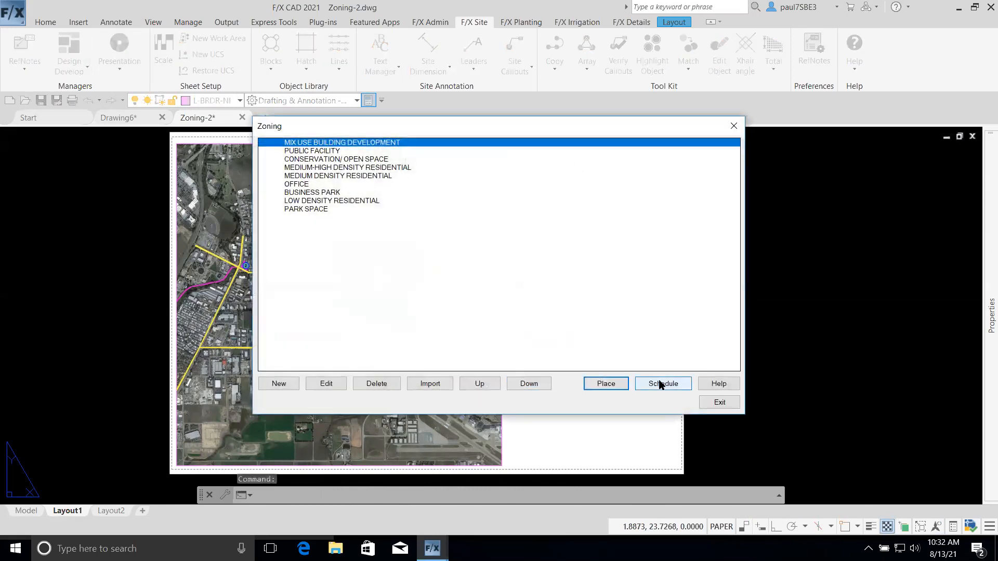
Generate the zoning schedule in the drawing and place it in the lower part of the blank sheet area beside the viewport
click(658, 388)
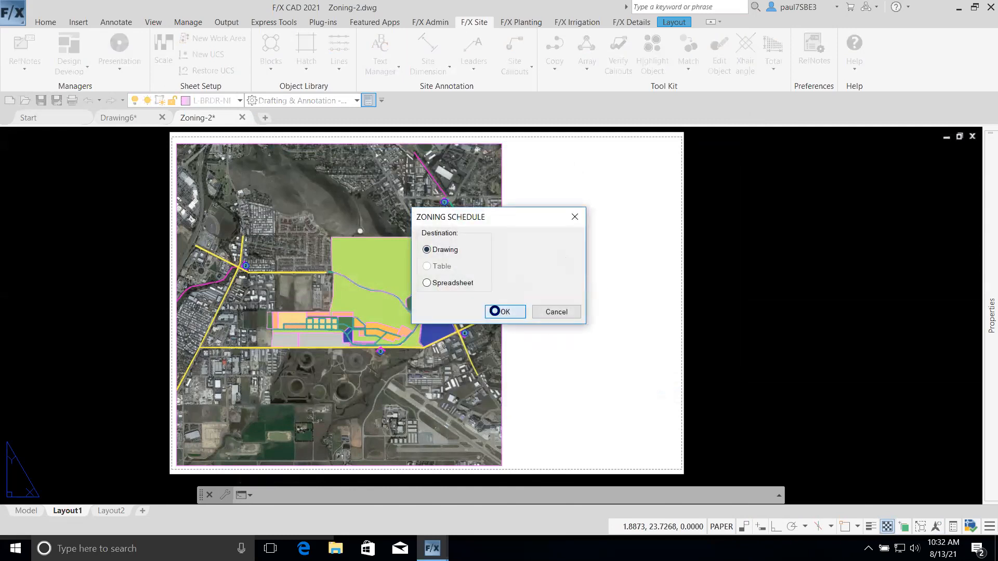
click(494, 311)
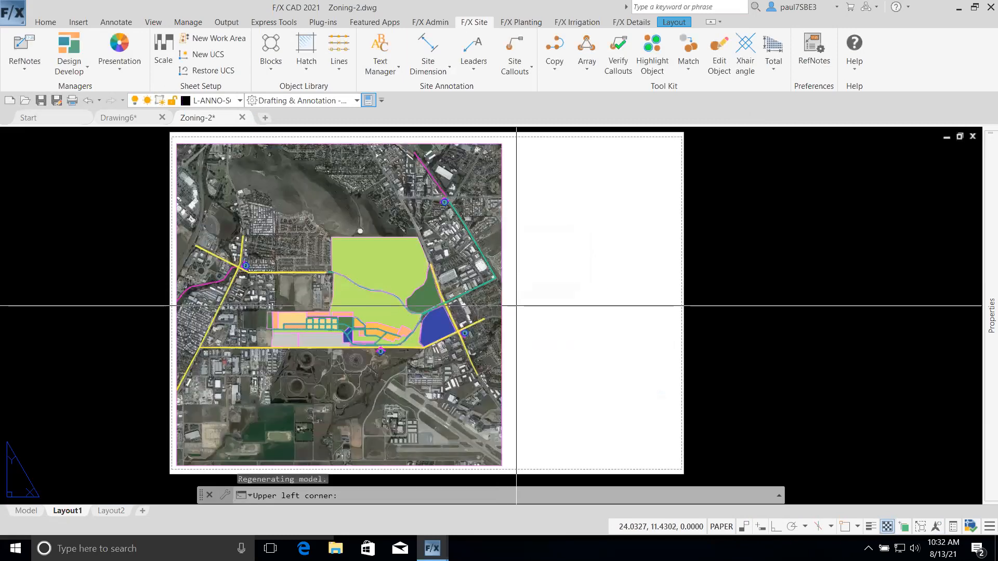
click(518, 380)
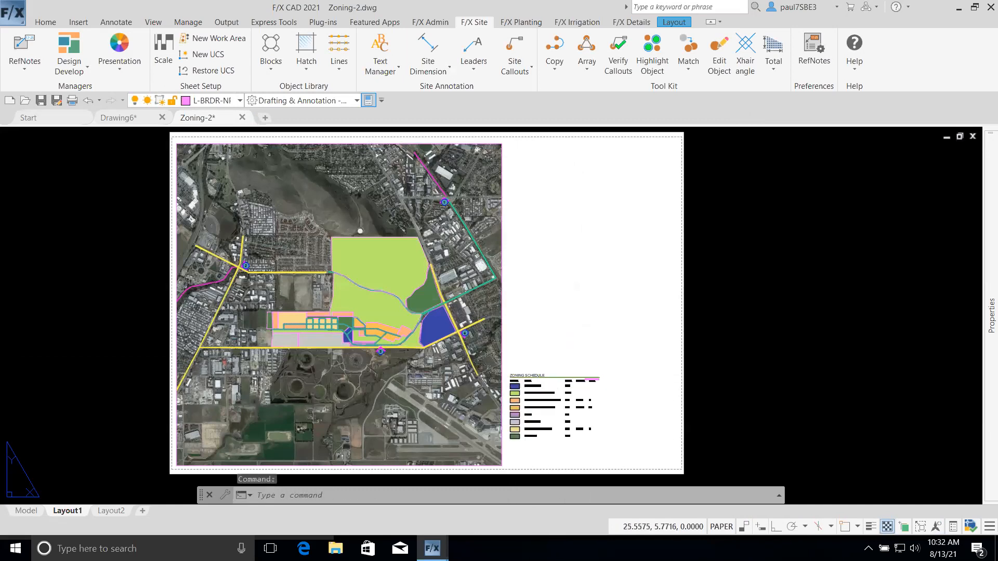
Examine the zoning schedule's color symbols, zone names, acres, density and totals, and return to the whole sheet
scroll(553, 396, up, 4)
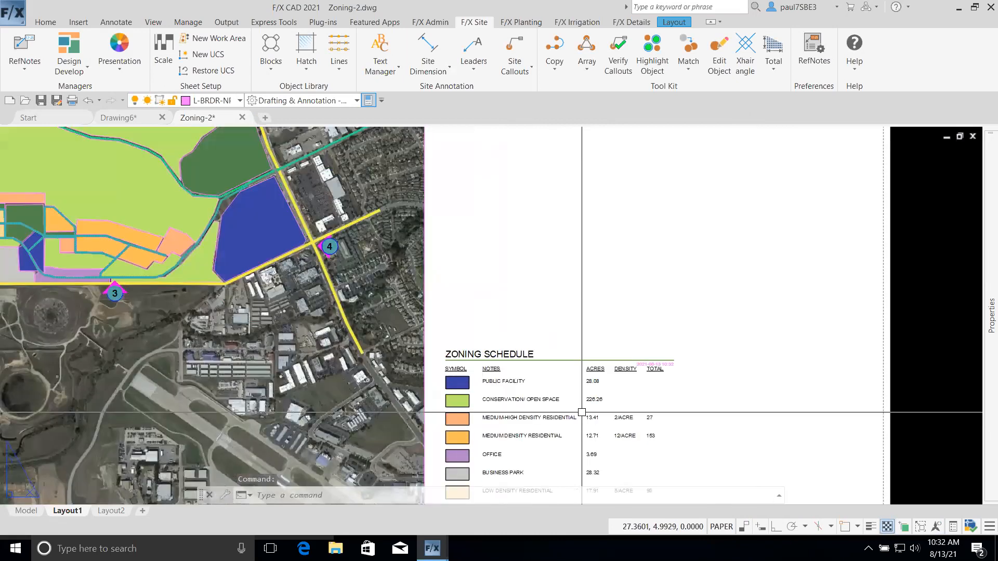
scroll(583, 413, up, 2)
middle_drag(582, 413, 586, 353)
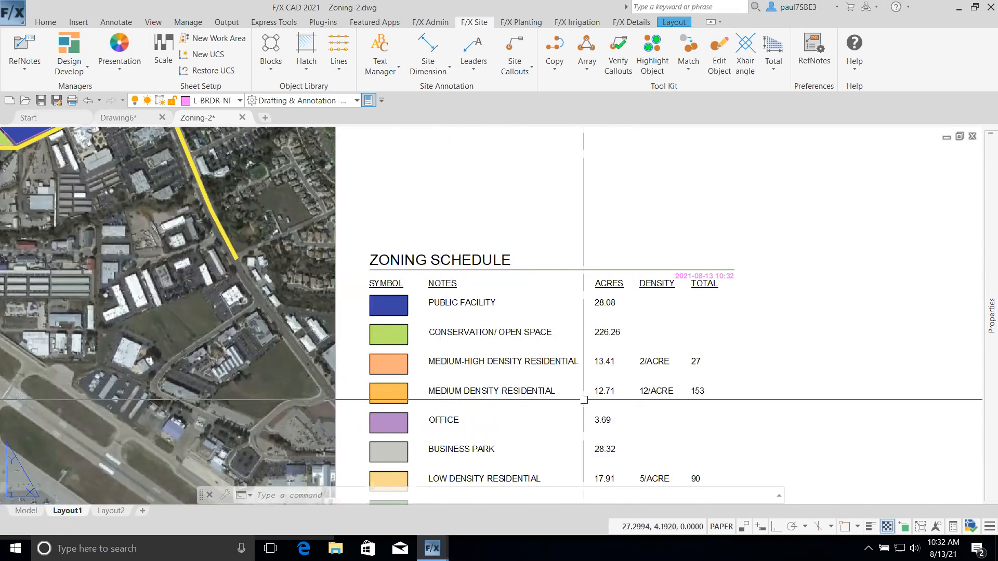
middle_drag(586, 393, 598, 346)
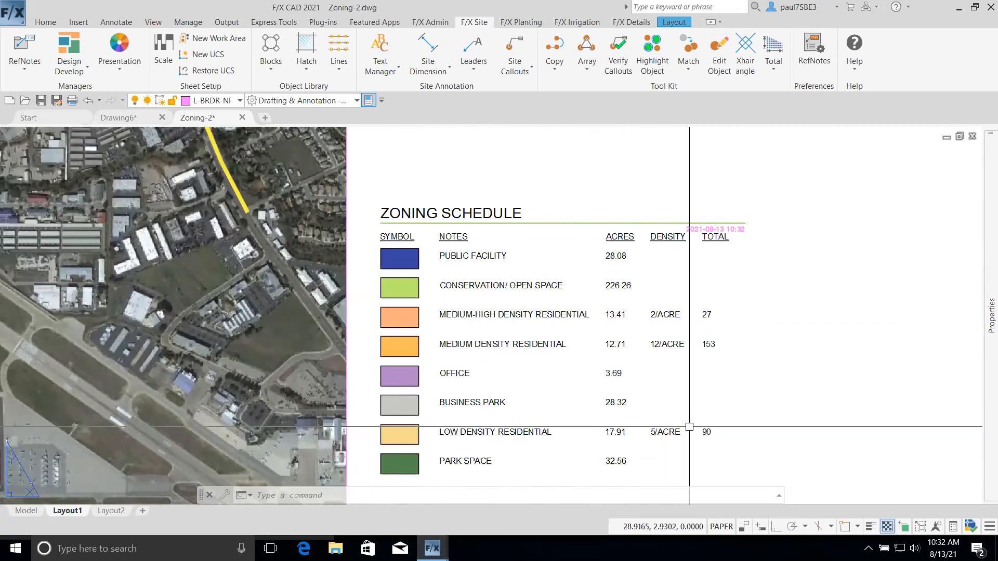
scroll(689, 427, down, 2)
scroll(689, 427, down, 3)
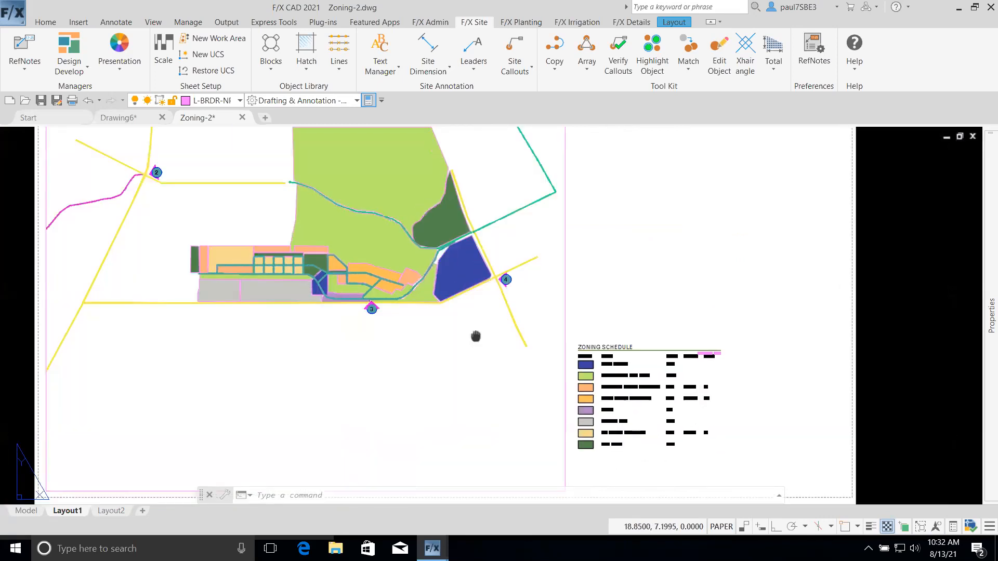
middle_drag(473, 337, 582, 383)
scroll(582, 382, down, 2)
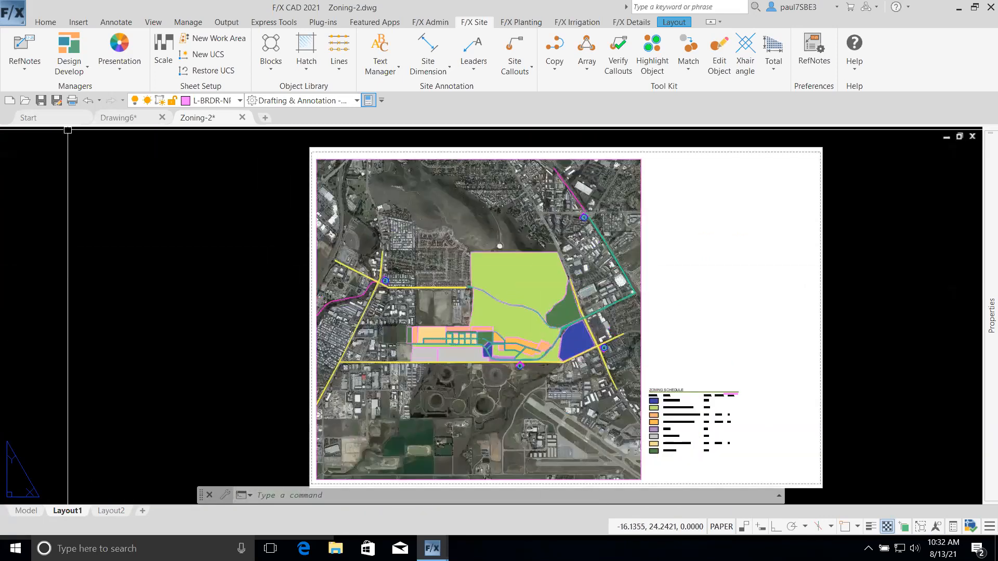
Place a Concept Graphics schedule in the drawing with quantity and photo but without cost, above the zoning schedule beside the viewport
click(72, 74)
click(77, 98)
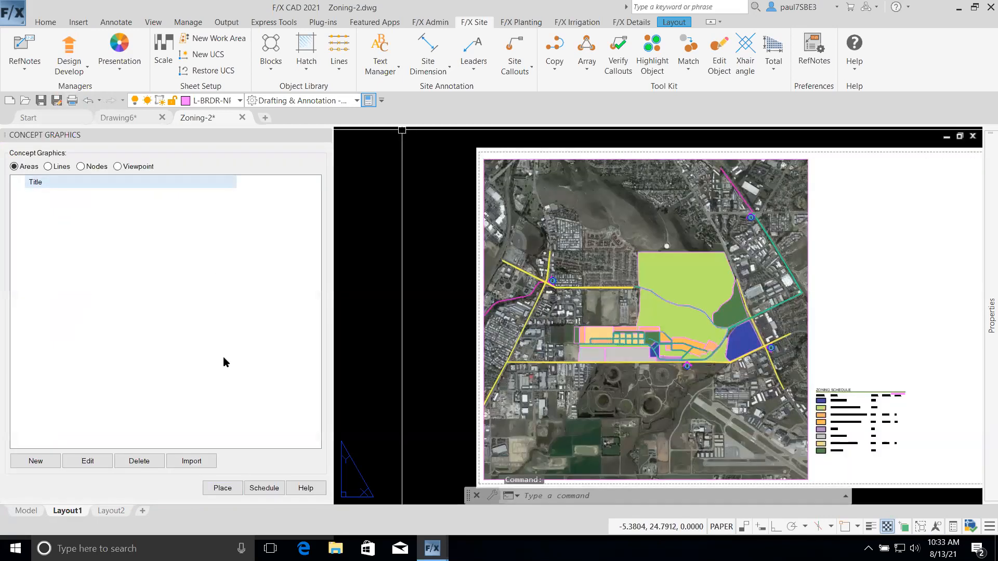
click(264, 493)
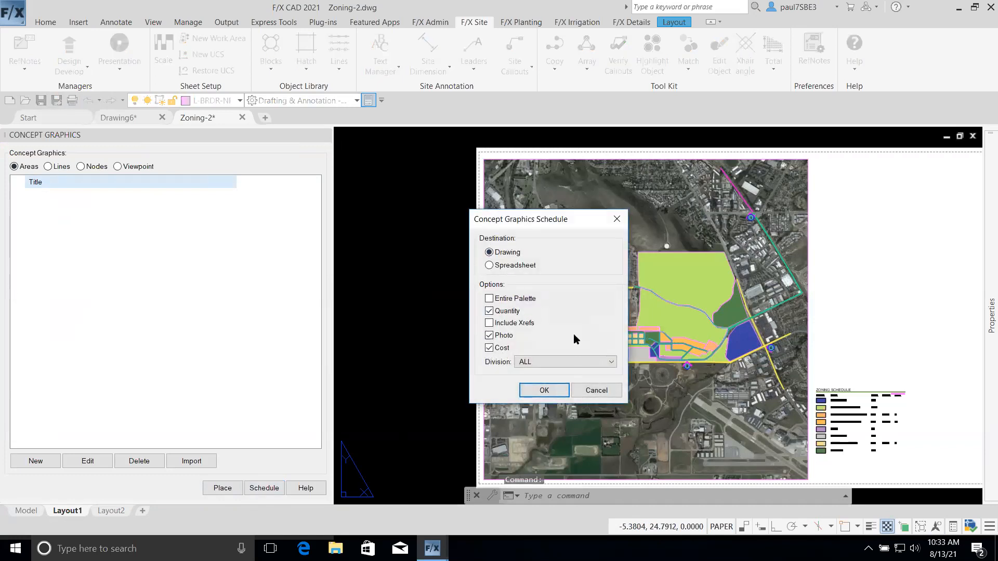
click(490, 348)
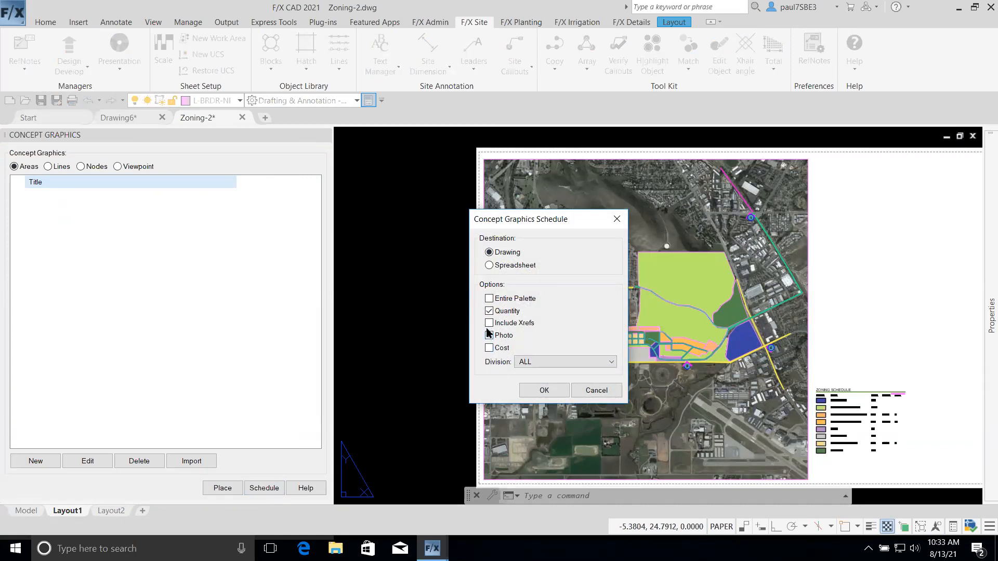
click(543, 391)
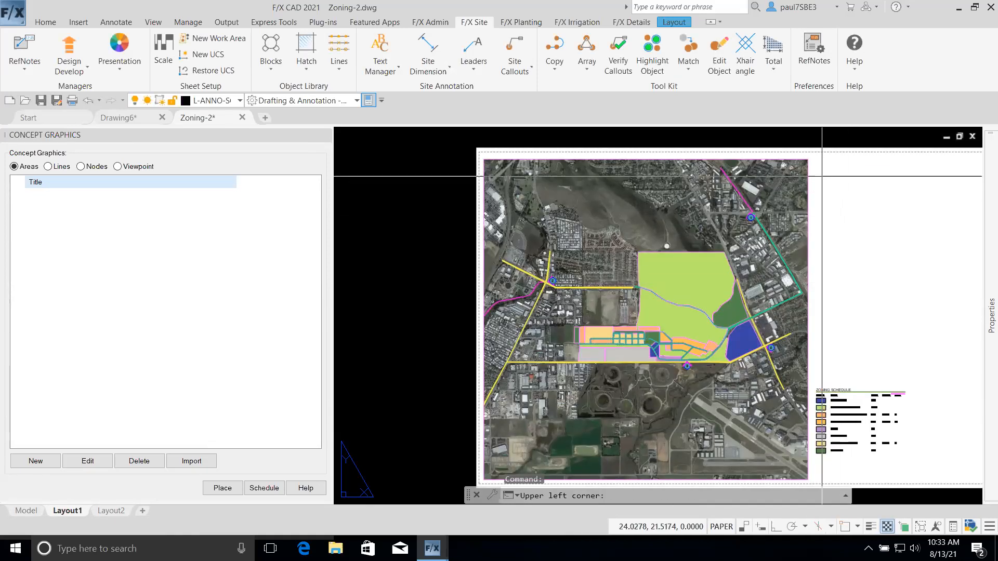
click(822, 177)
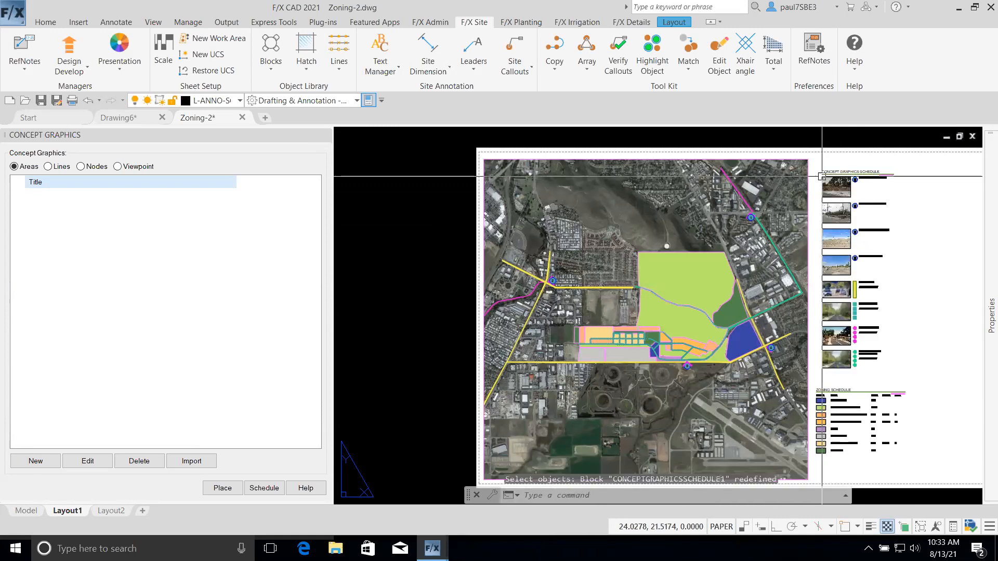
Examine the Concept Graphics schedule's road and bike path entries, with their photos, line symbols and takeoff lengths
scroll(925, 296, up, 4)
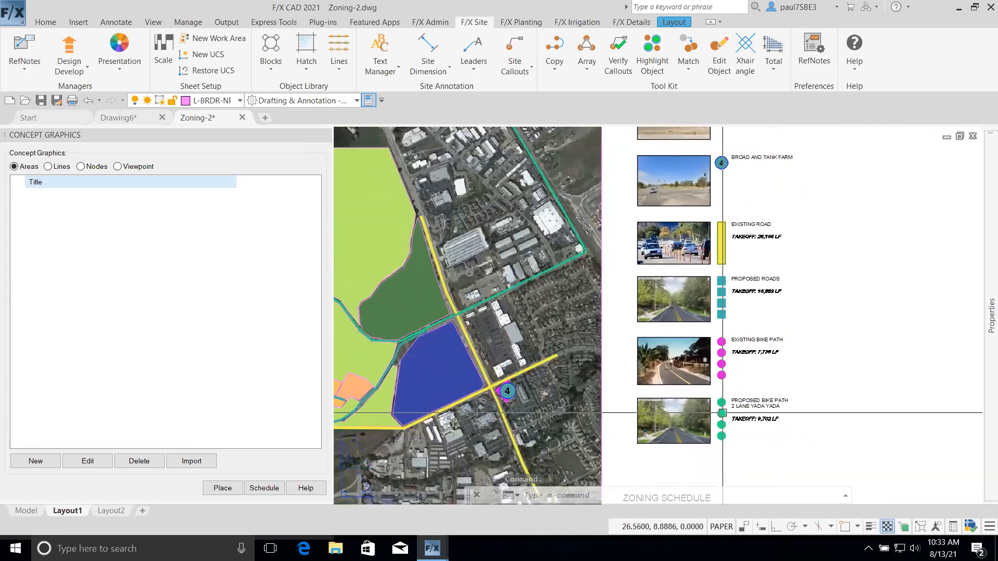
scroll(721, 413, up, 2)
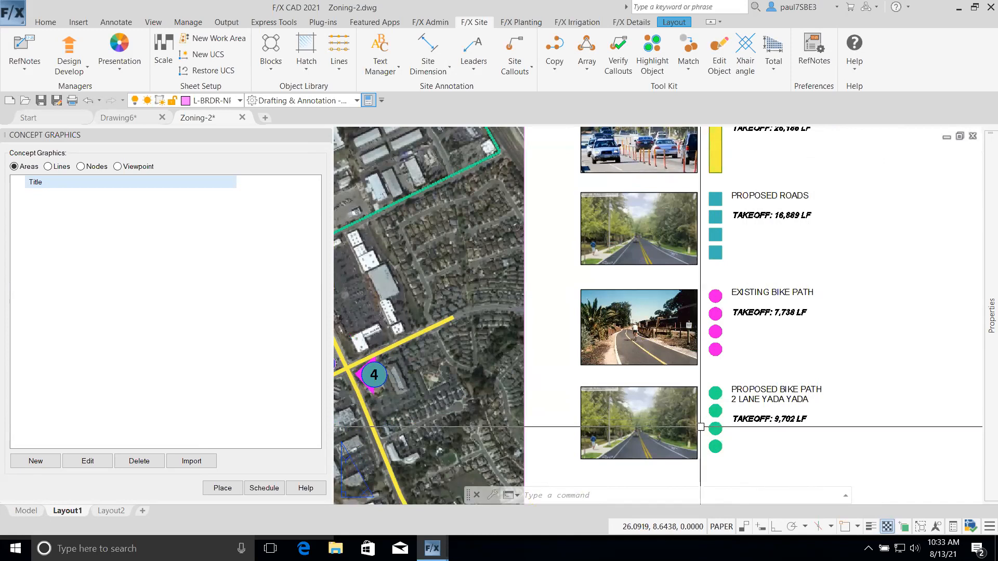
scroll(700, 427, down, 5)
scroll(678, 396, up, 5)
middle_drag(679, 395, 687, 461)
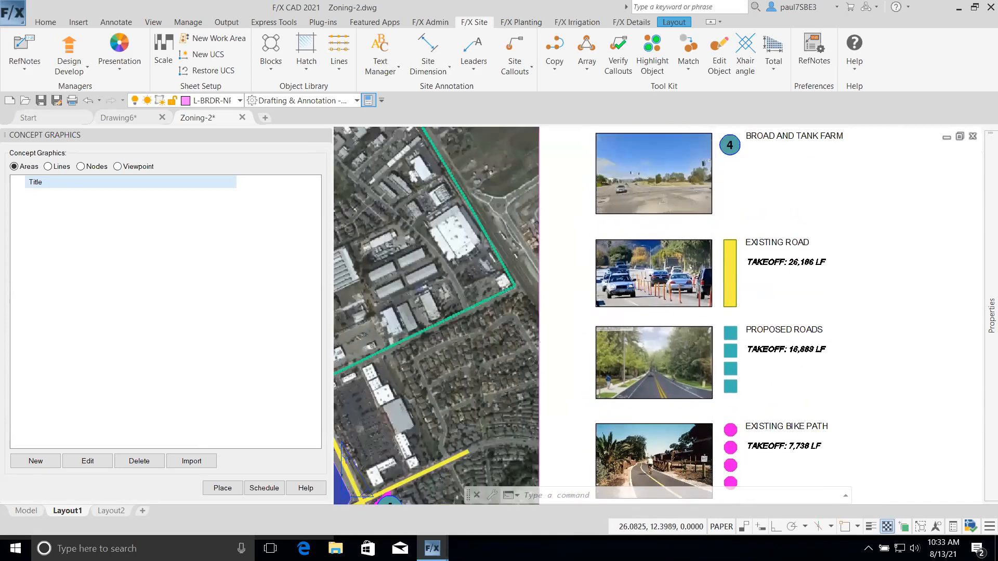
middle_drag(713, 343, 713, 454)
middle_drag(735, 301, 747, 430)
scroll(734, 365, down, 2)
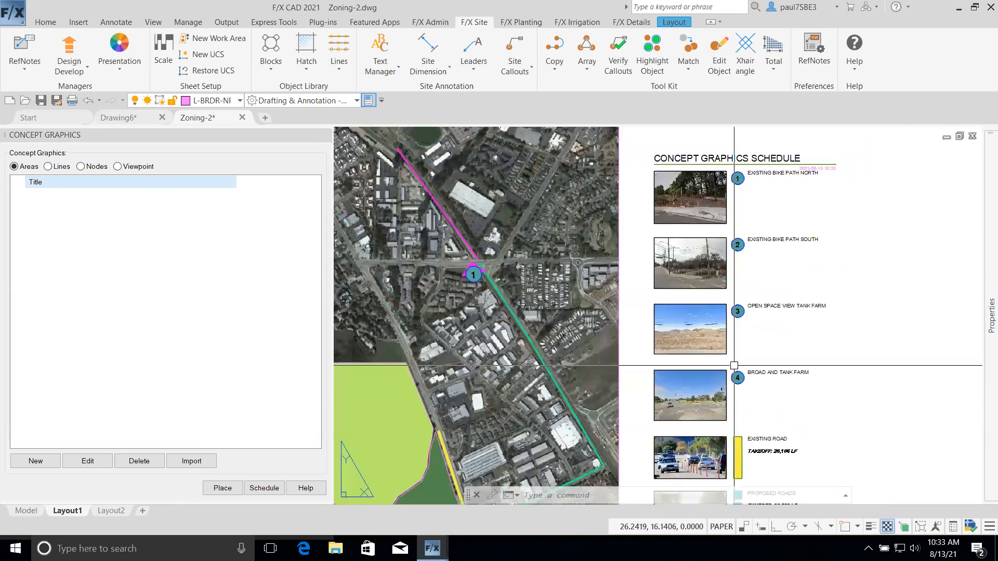
Examine the numbered viewpoint photos in the Concept Graphics schedule up close, and compare them with the full sheet
scroll(728, 206, up, 6)
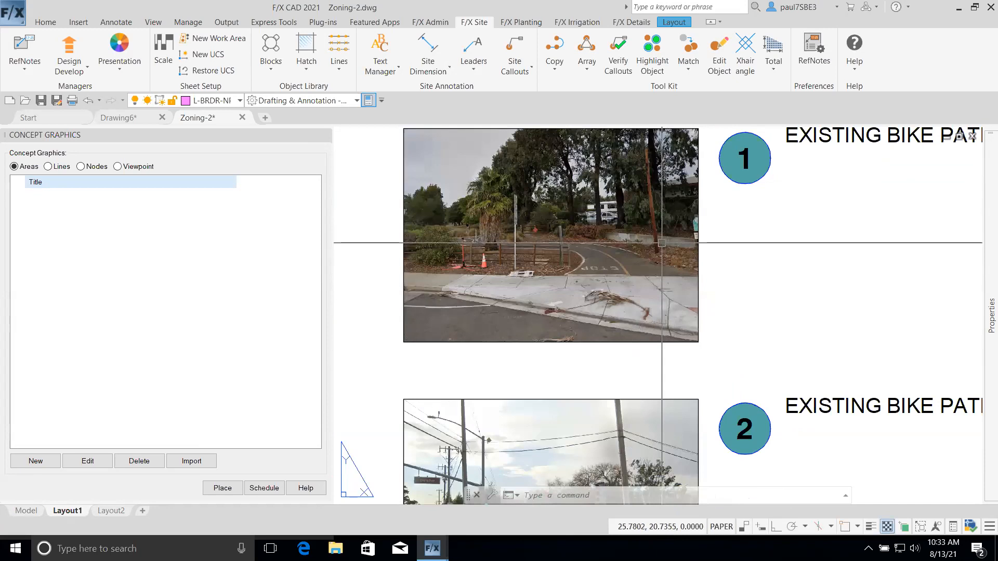
middle_drag(625, 333, 650, 212)
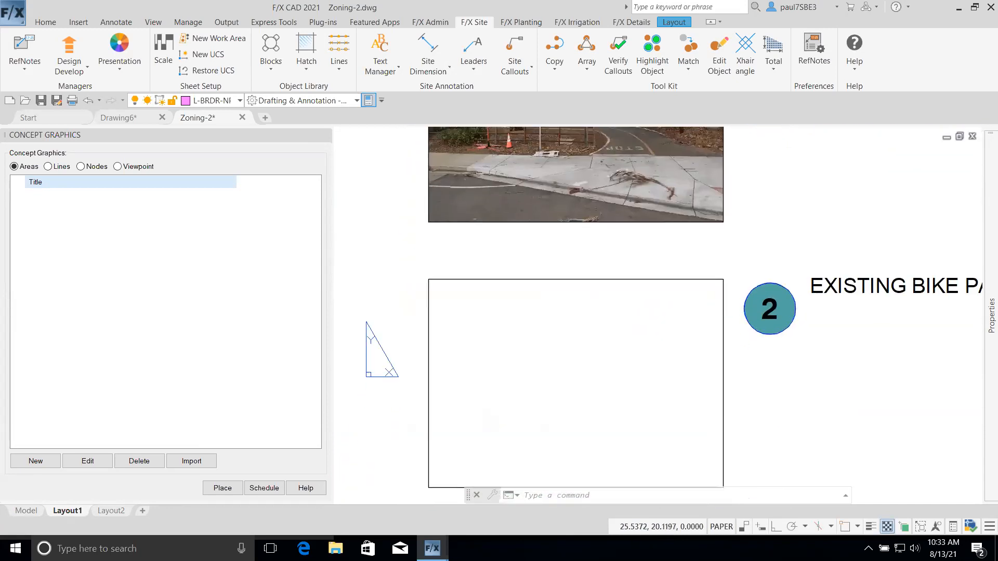
middle_drag(674, 417, 686, 286)
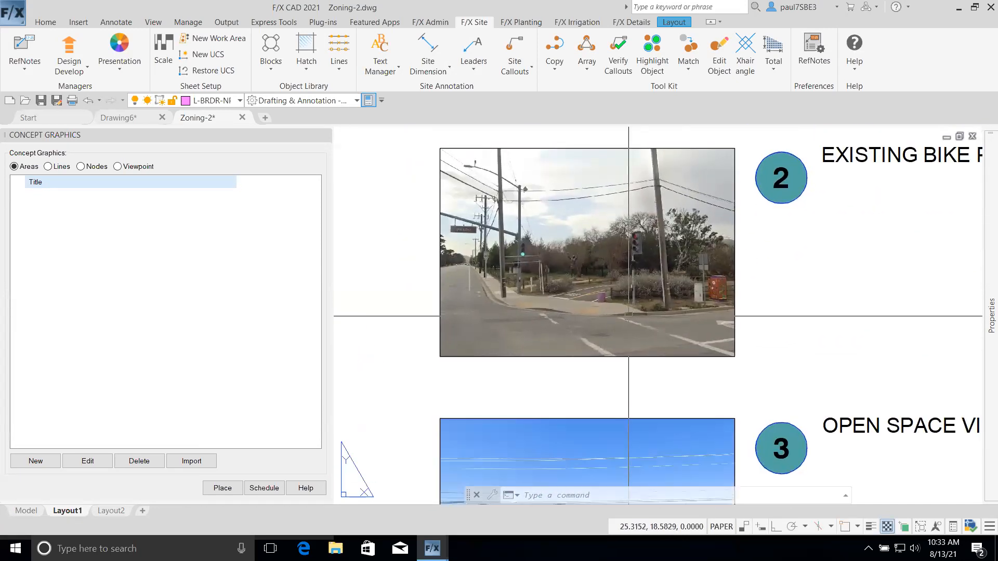
scroll(622, 347, down, 4)
scroll(628, 419, up, 4)
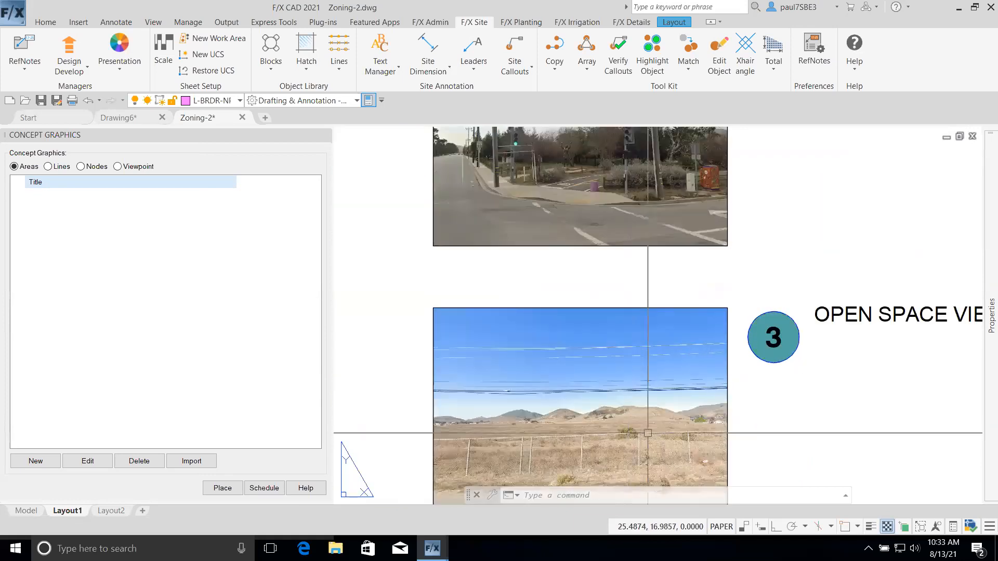
middle_drag(648, 433, 682, 392)
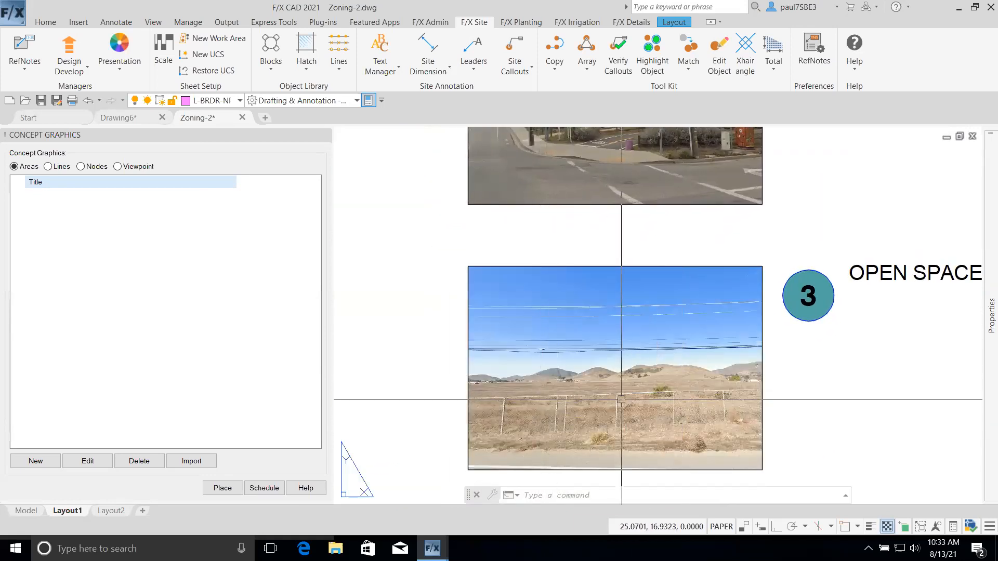
scroll(621, 399, down, 4)
middle_drag(552, 406, 825, 280)
scroll(658, 362, down, 4)
middle_drag(591, 403, 759, 221)
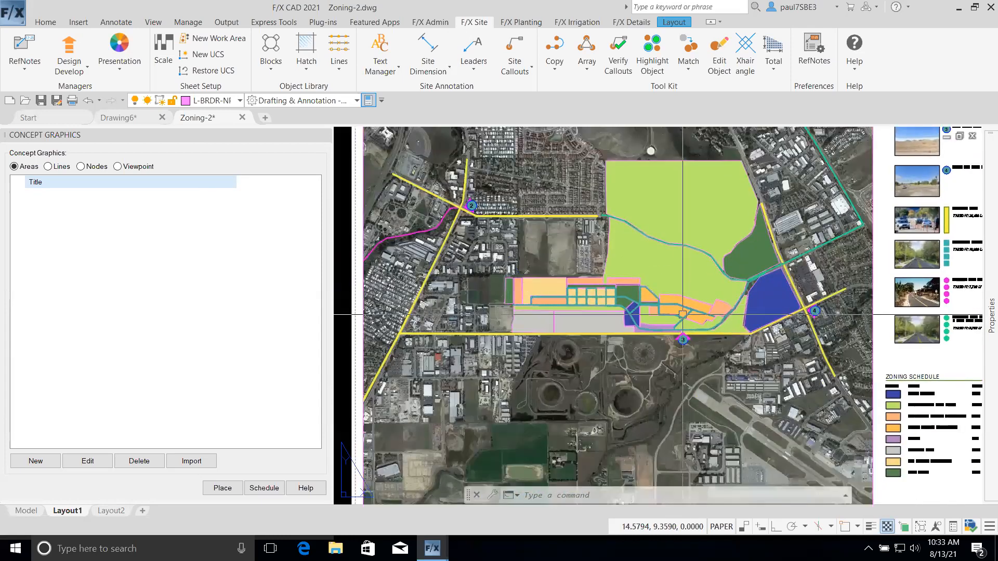
scroll(681, 314, down, 2)
middle_drag(733, 322, 634, 352)
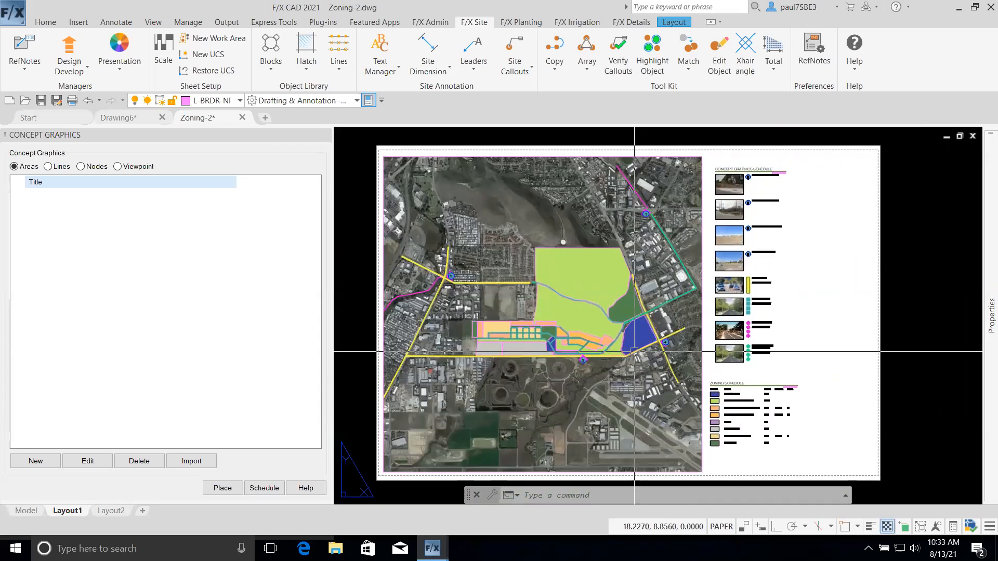
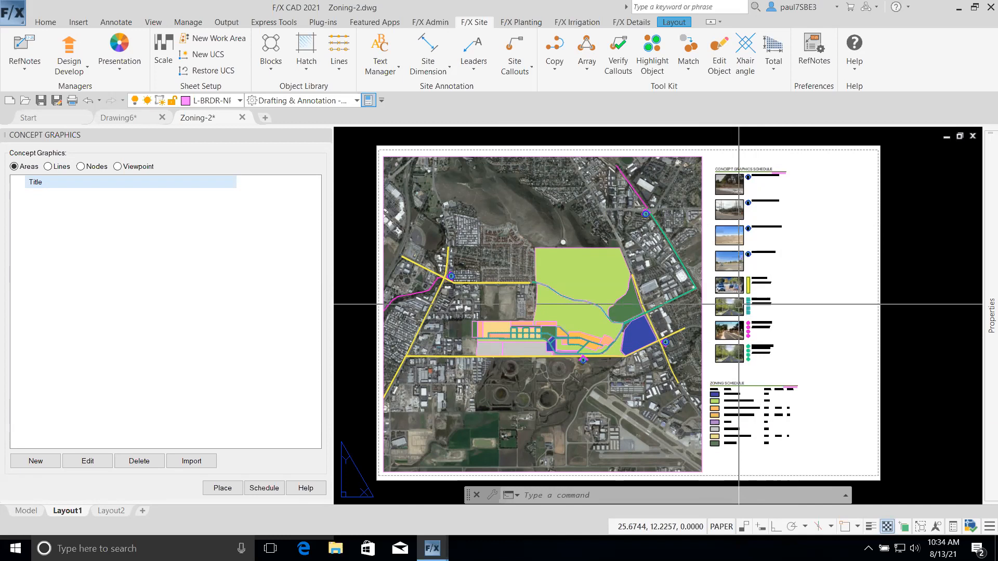
Save the Webinar - Zoning project (WEB08) as a project template named ZONING
click(425, 22)
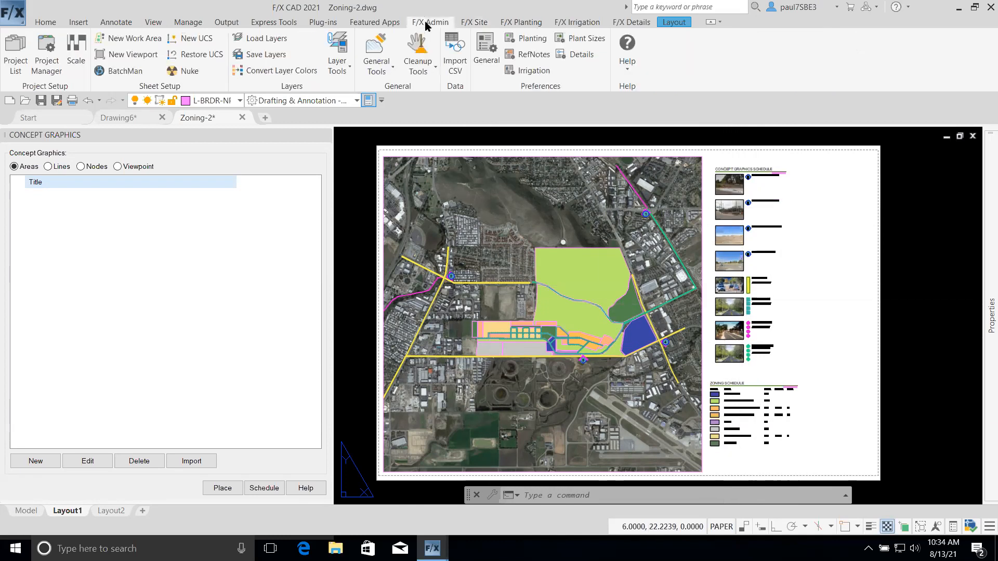
click(13, 44)
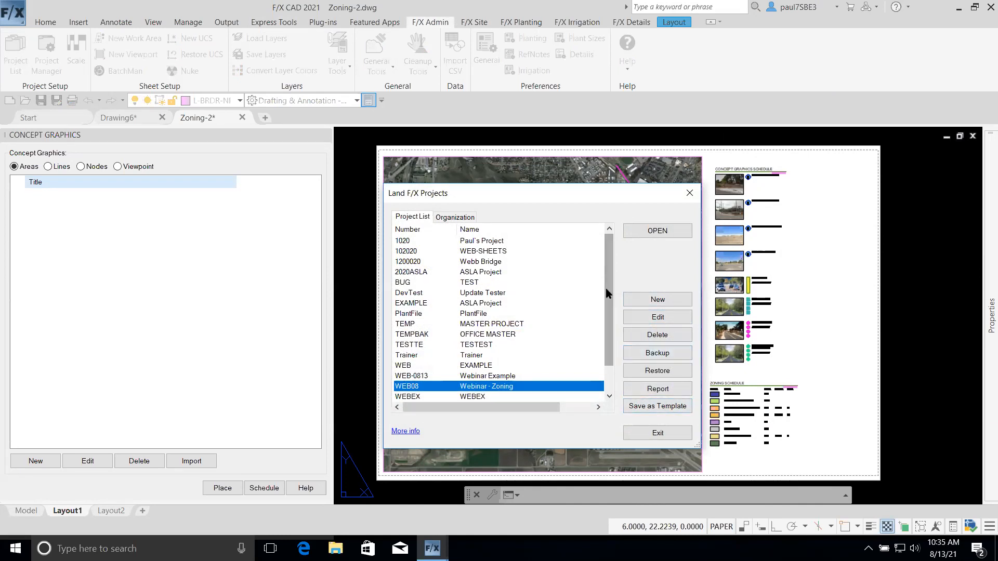
scroll(609, 353, down, 1)
click(657, 401)
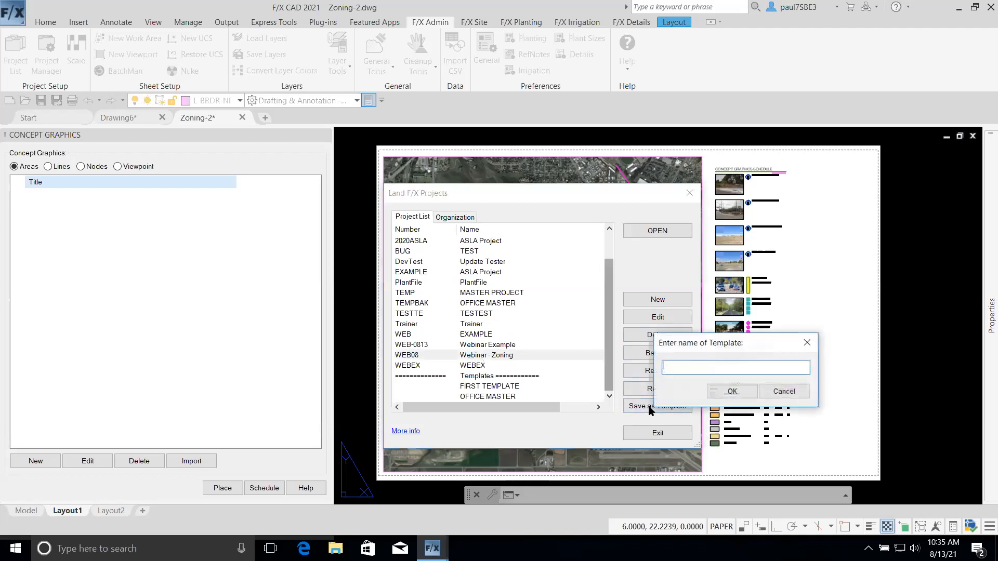
text(ZONING)
click(732, 391)
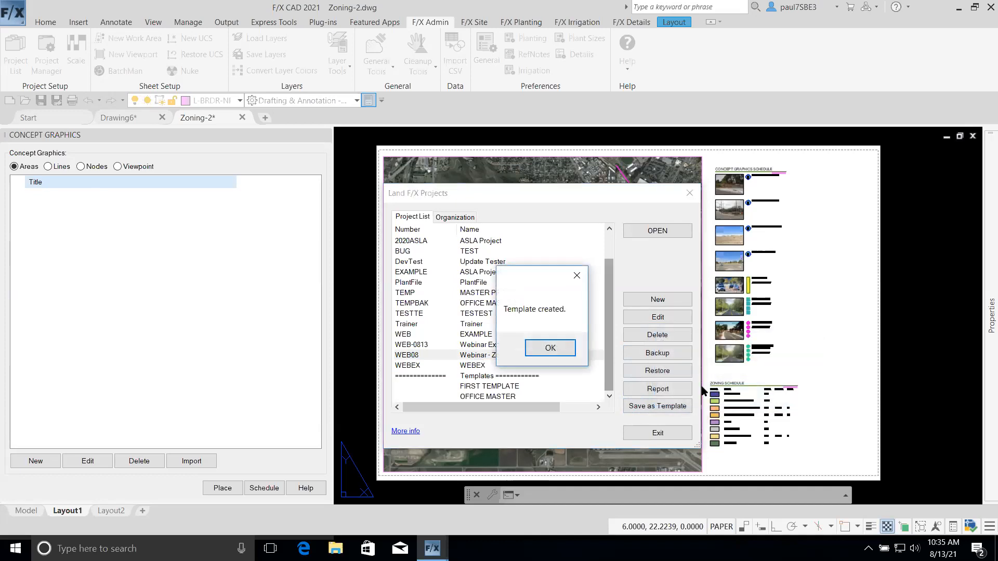
click(550, 348)
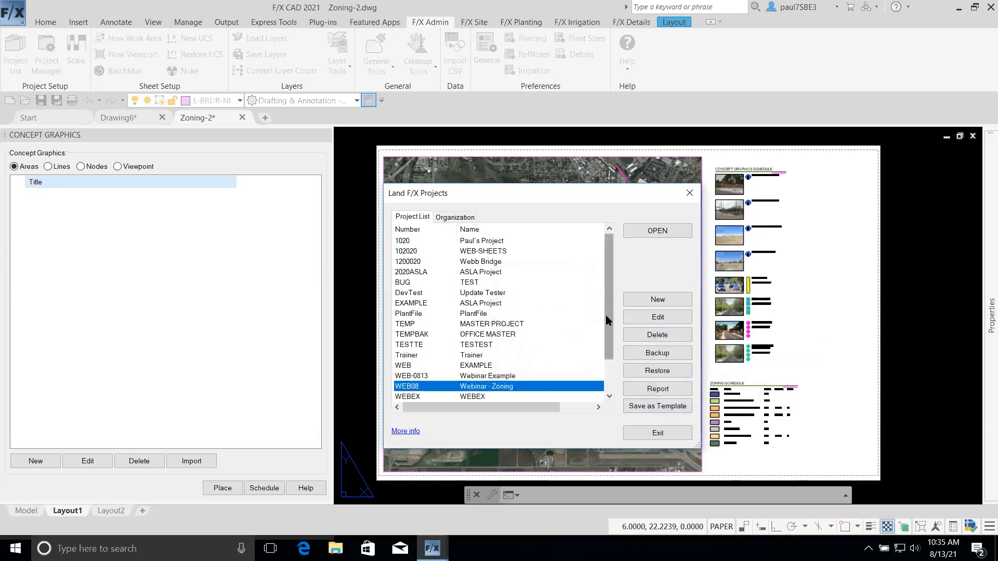
Leave the project list and erase all zoning and concept graphics over the aerial image in Drawing6
scroll(608, 320, down, 2)
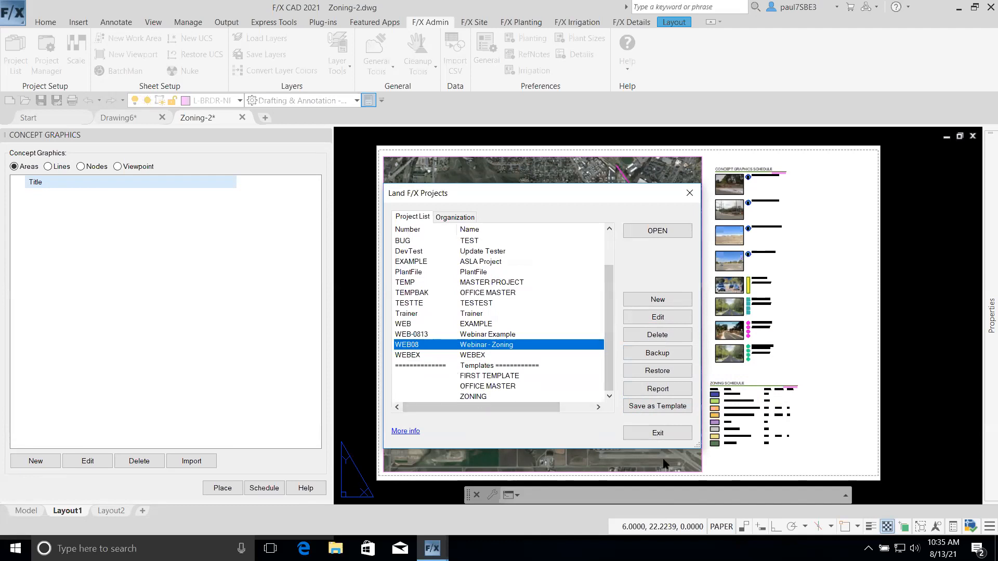
click(657, 433)
click(124, 117)
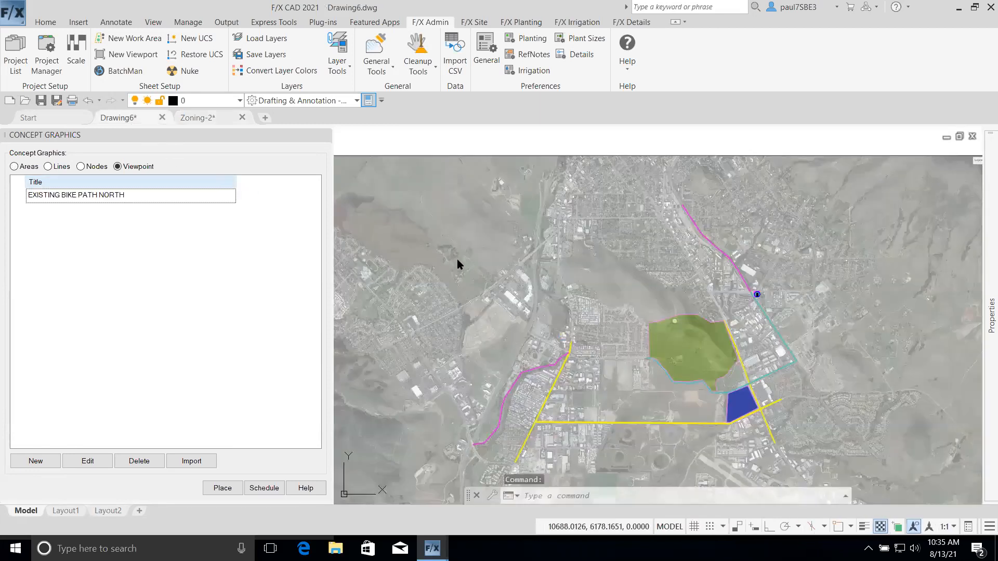
scroll(458, 261, down, 2)
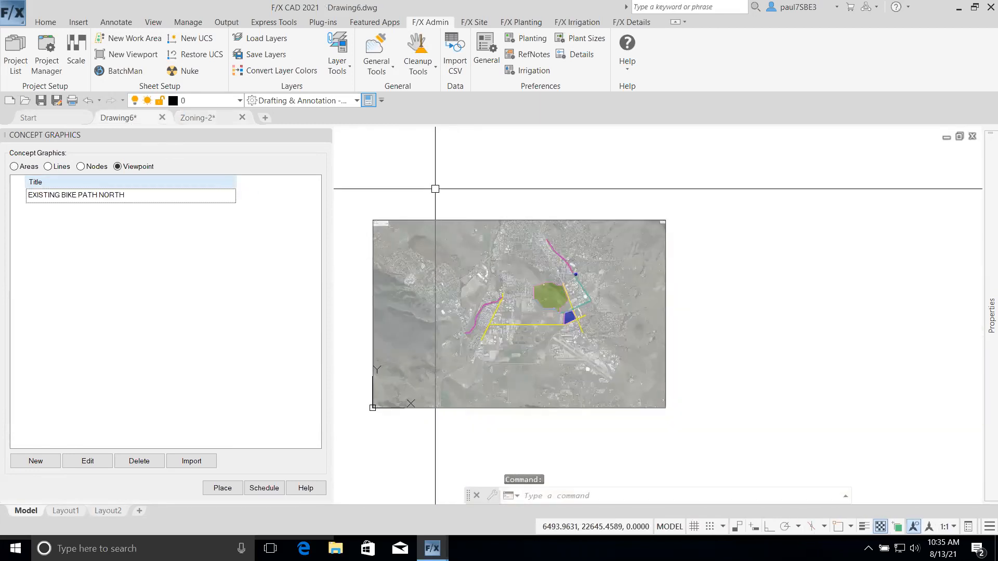
click(430, 165)
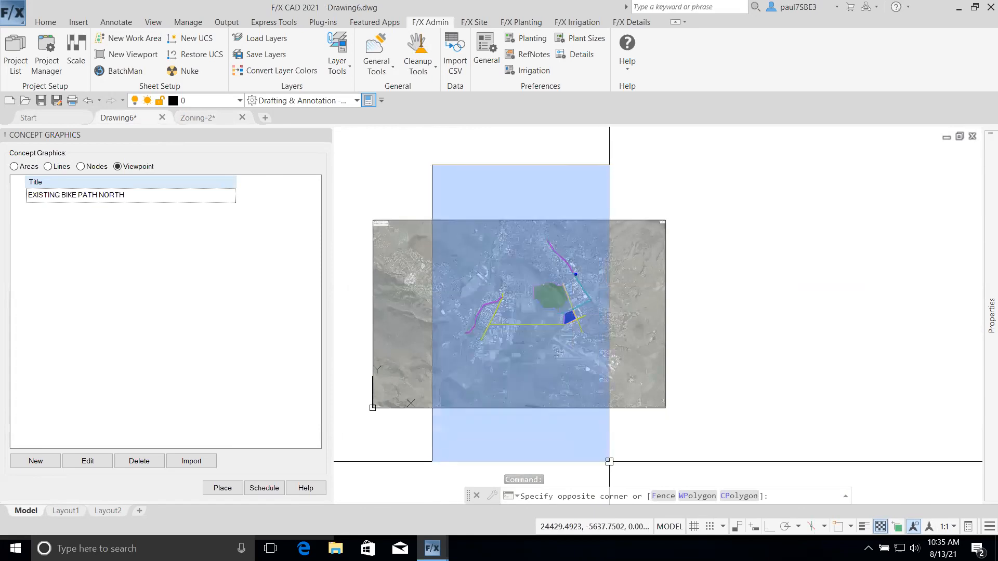
click(609, 460)
key(Delete)
scroll(516, 325, up, 2)
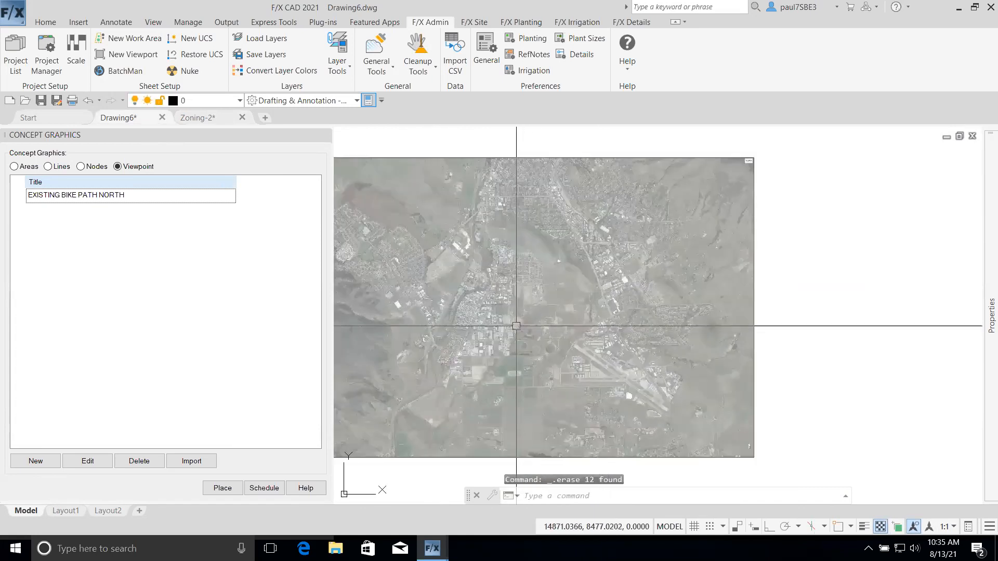
Create a project with number and name EX2 based on the ZONING template with RefNotes included, and open it for Drawing6
click(3, 46)
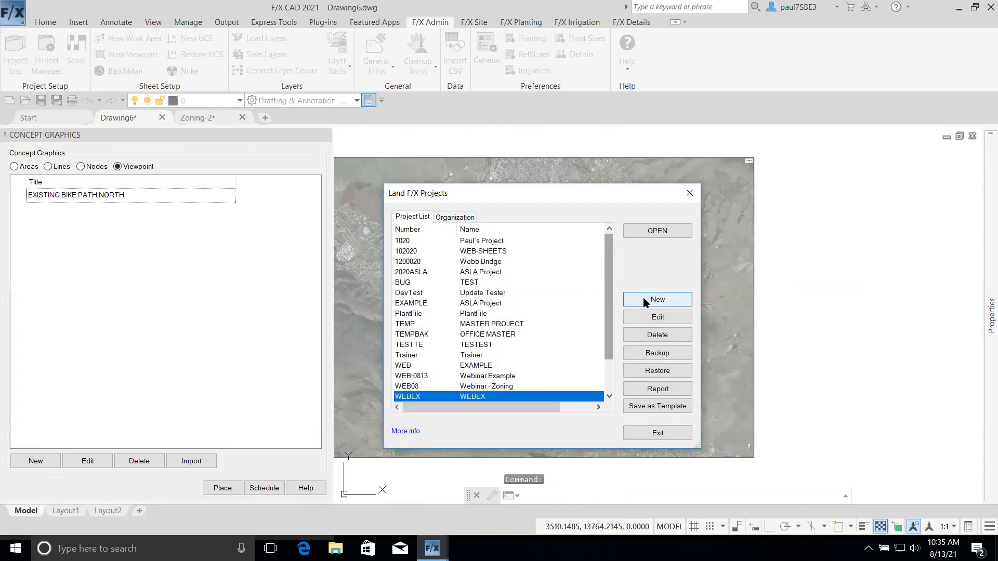
click(644, 298)
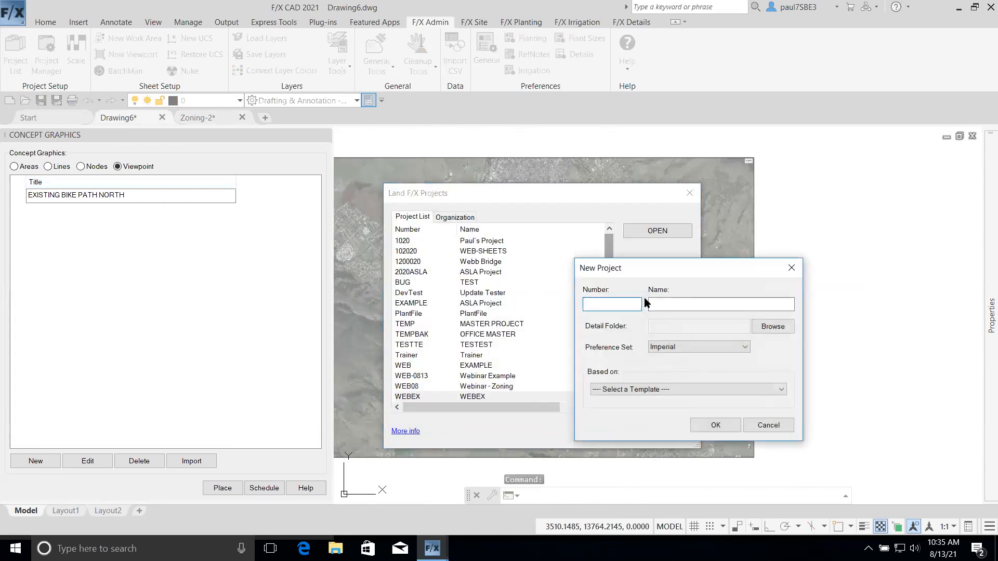
text(EX2)
click(646, 302)
text(EX2)
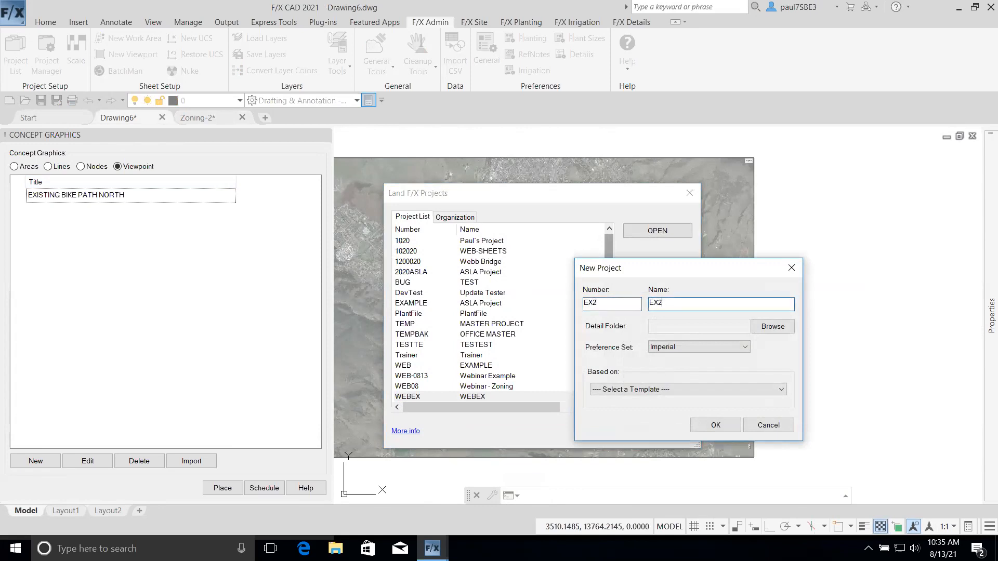
click(639, 393)
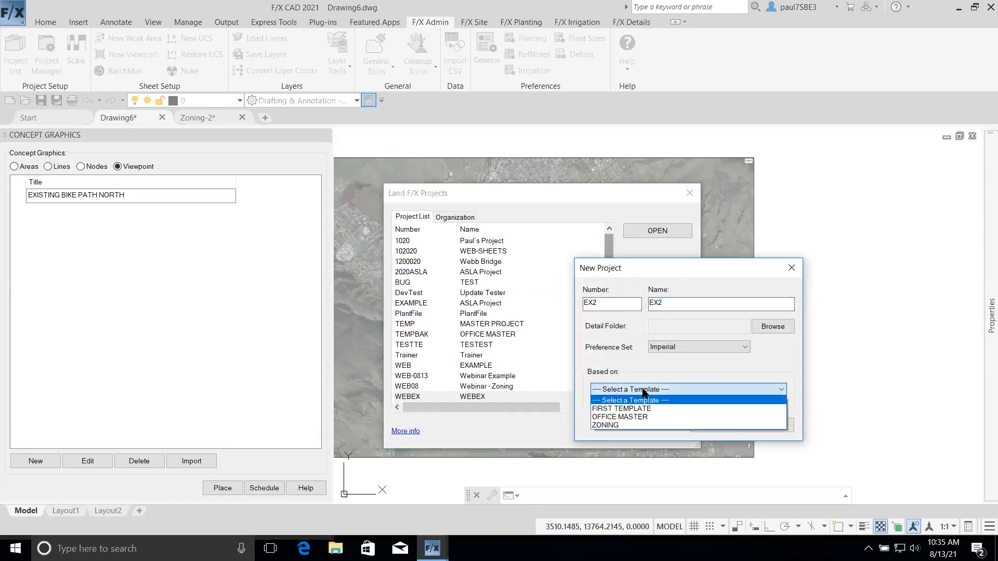
click(607, 425)
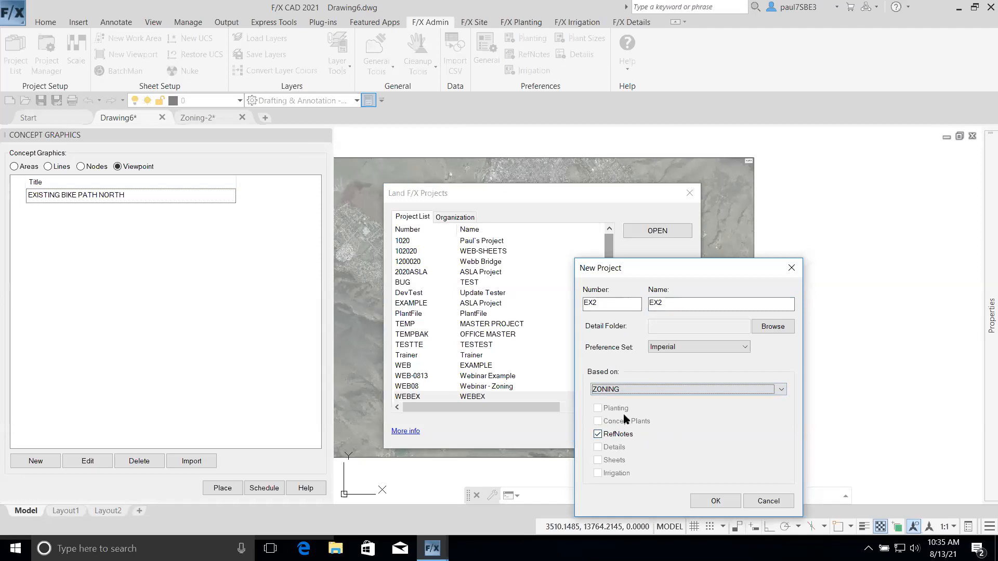
click(719, 502)
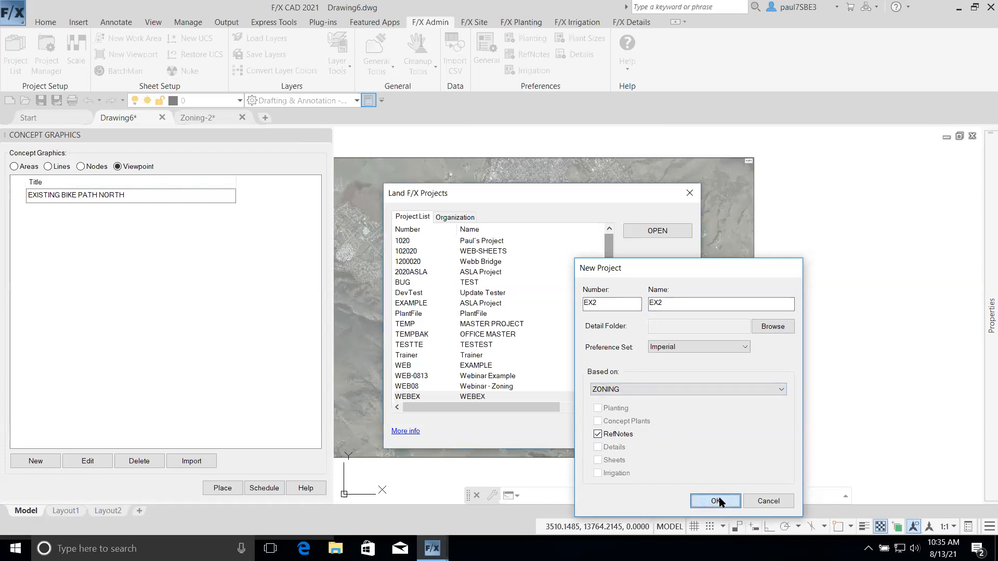
click(687, 429)
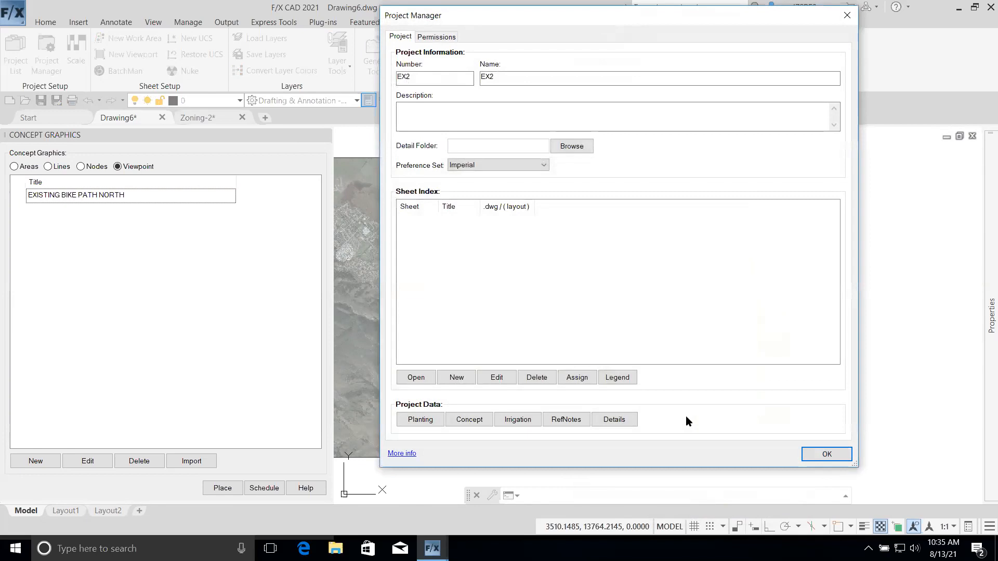
click(827, 455)
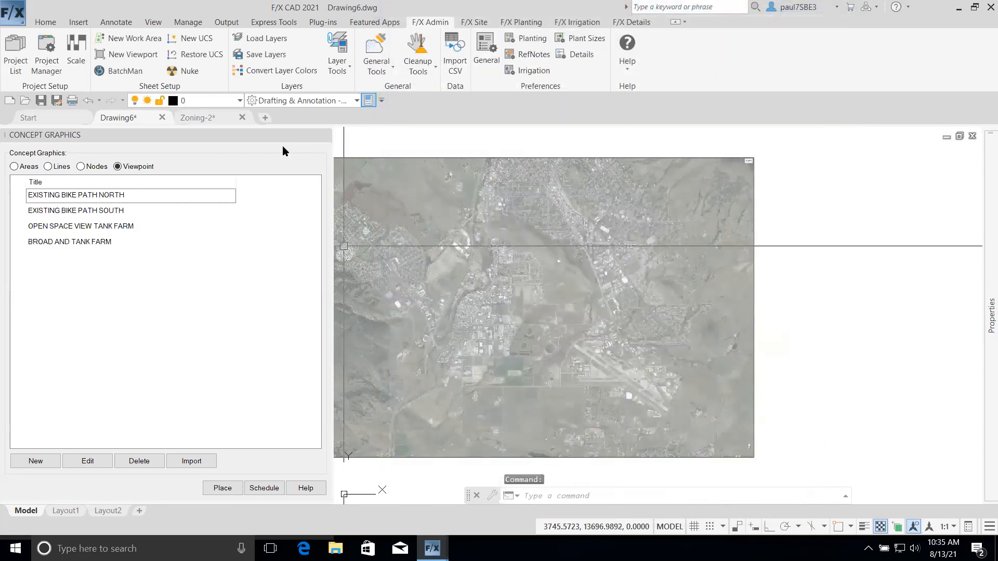
Review the line concept graphics and the zoning categories that EX2 takes from the template
click(46, 168)
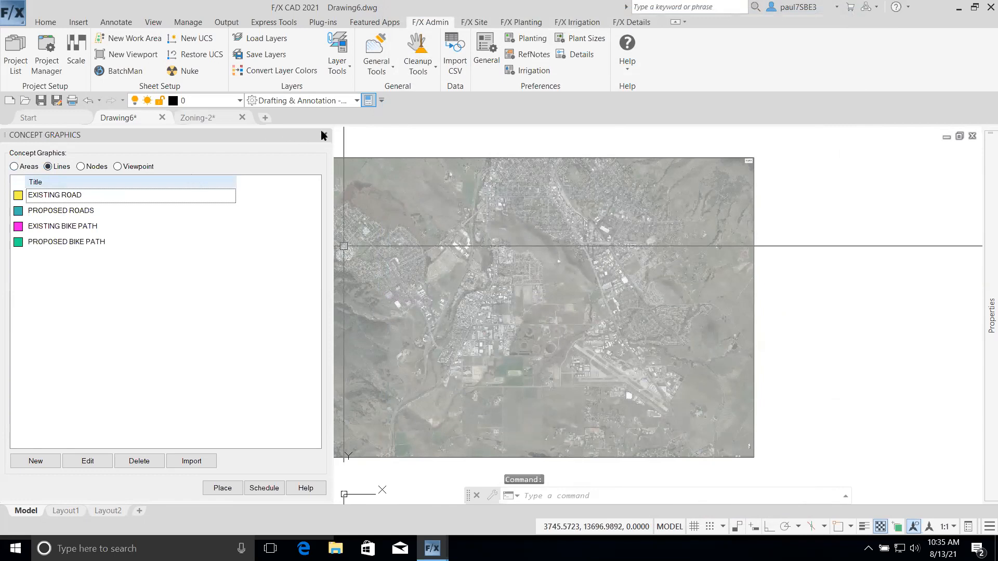
click(323, 134)
click(468, 22)
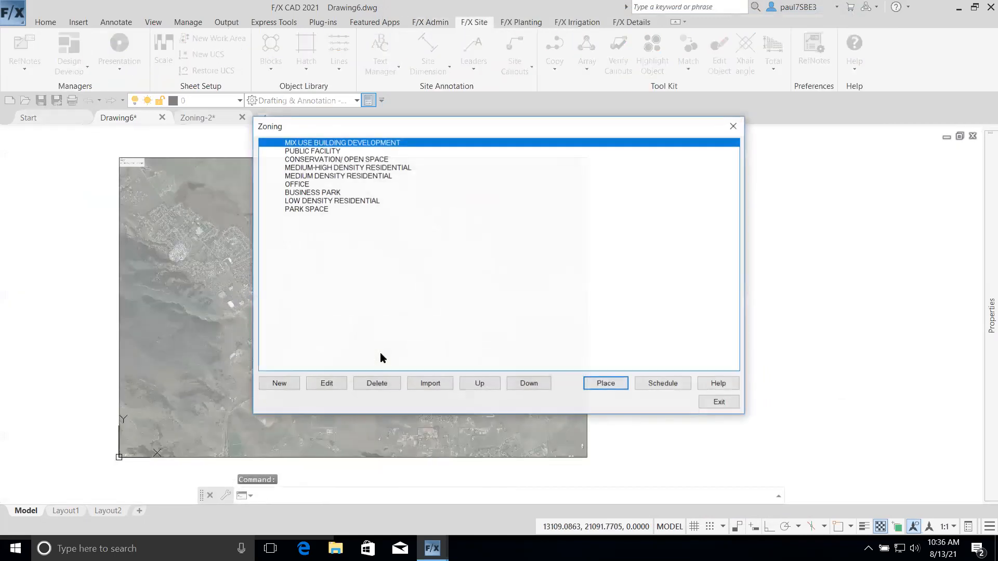
click(320, 150)
drag(319, 160, 315, 209)
Place a BUSINESS PARK zoning area by drawing a five-point boundary on the open field just north of the central east-west road
click(320, 193)
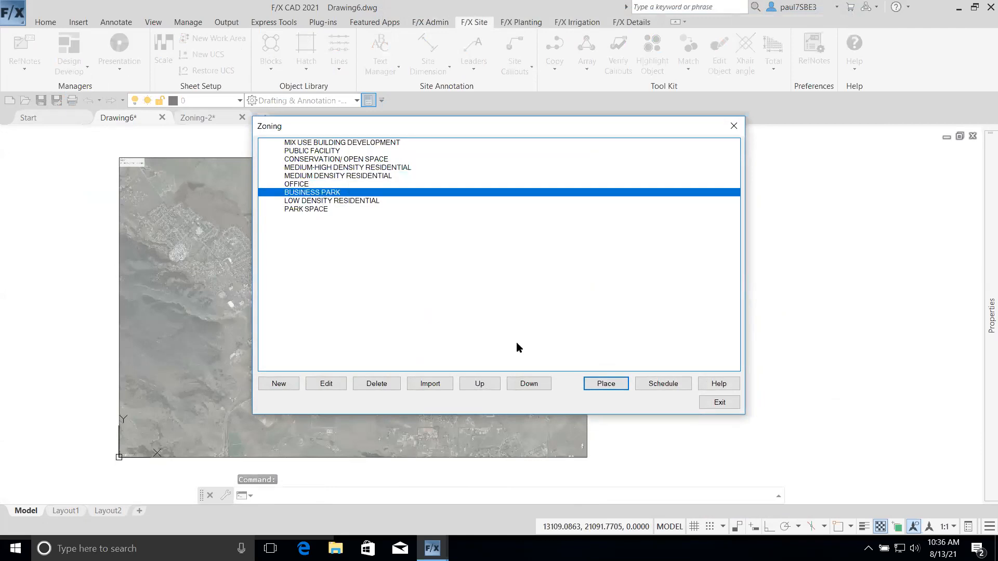
click(606, 384)
scroll(398, 343, up, 6)
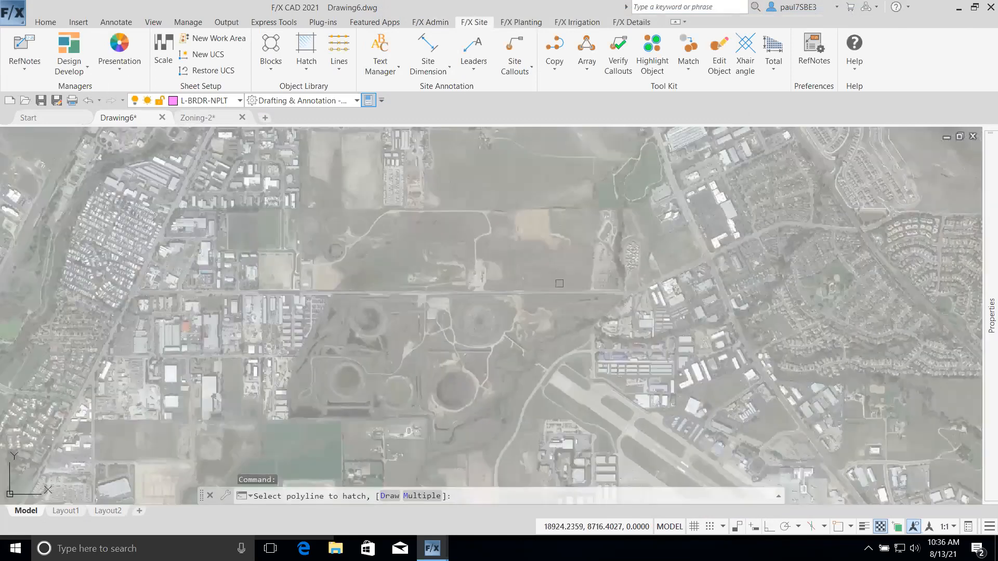
click(314, 288)
click(448, 288)
click(448, 244)
click(356, 242)
click(332, 262)
key(Return)
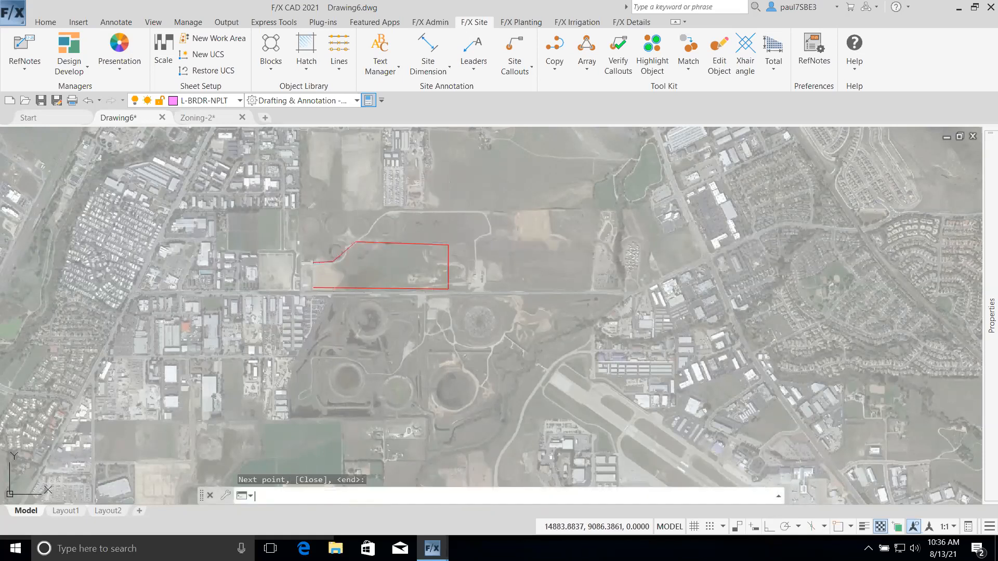
key(Return)
scroll(314, 264, down, 3)
Plot Layout1 of Zoning-2 with DWG To PDF.pc3 to Zoning-2-Layout1.pdf on the Desktop, then return to the drawing
click(207, 120)
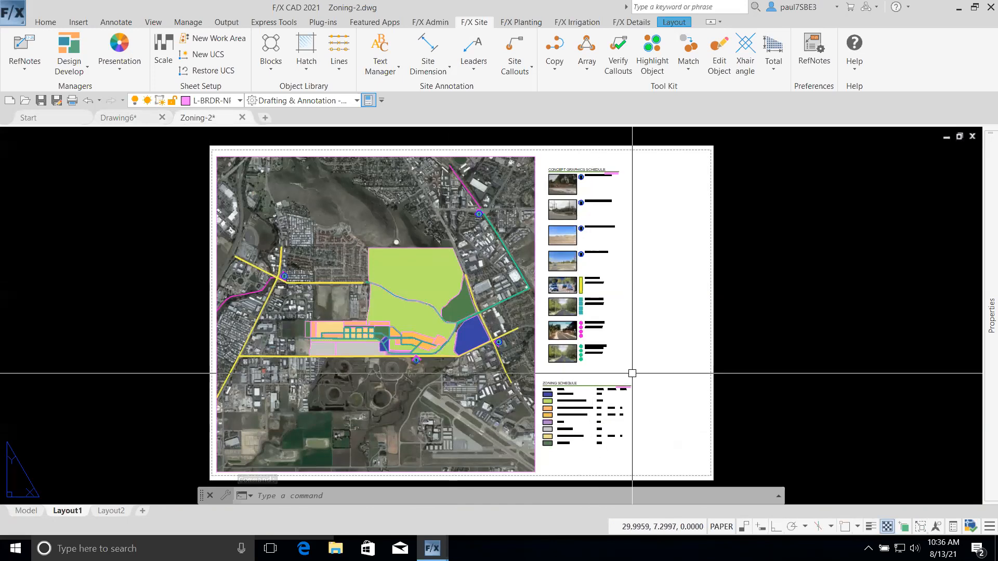
key(ctrl+p)
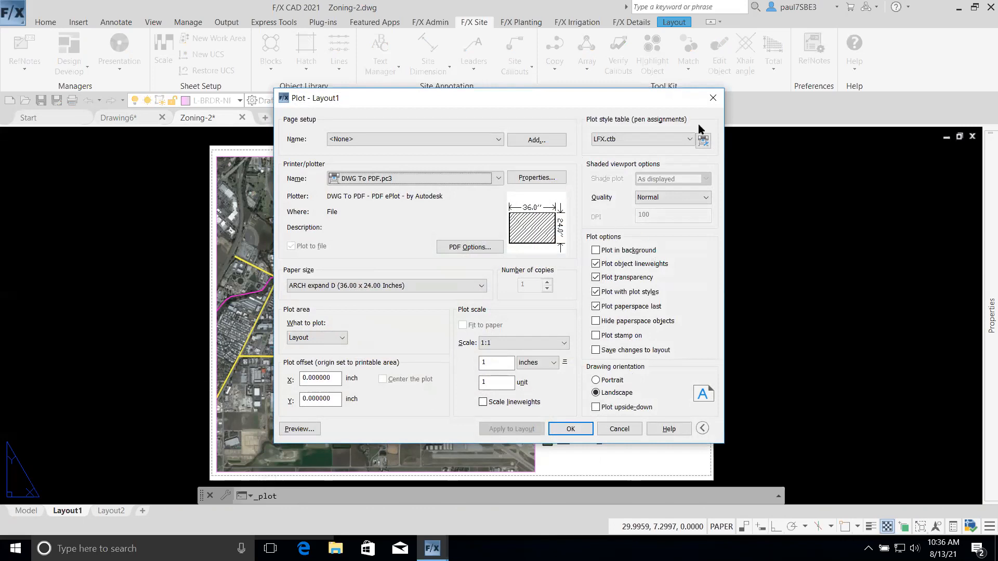
click(567, 430)
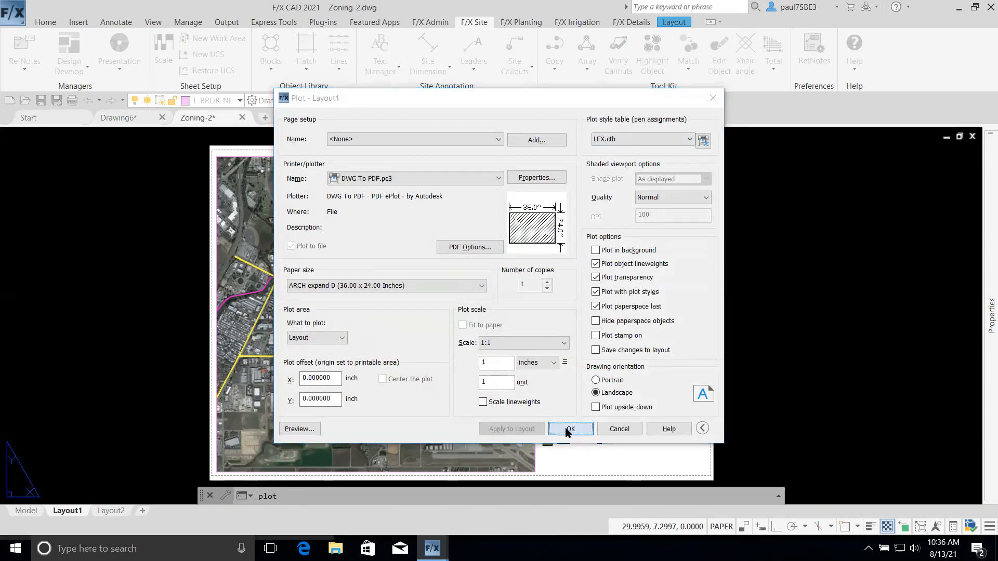
click(363, 258)
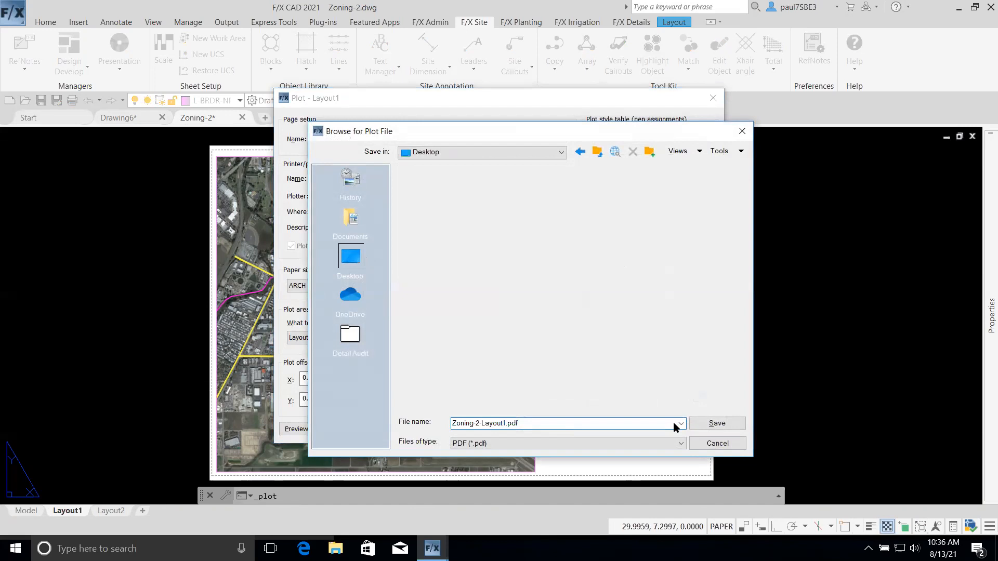
click(712, 423)
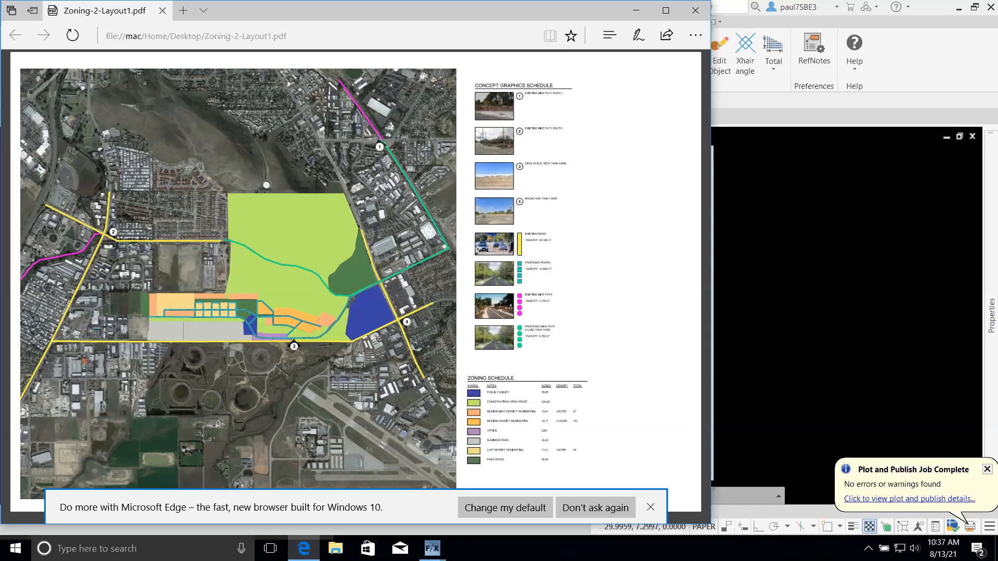
click(711, 401)
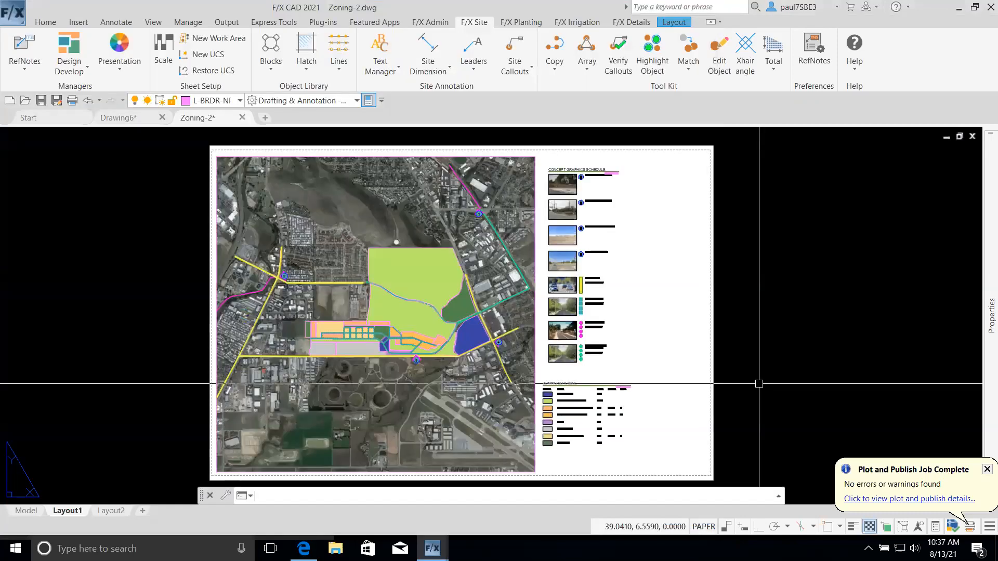
key(Escape)
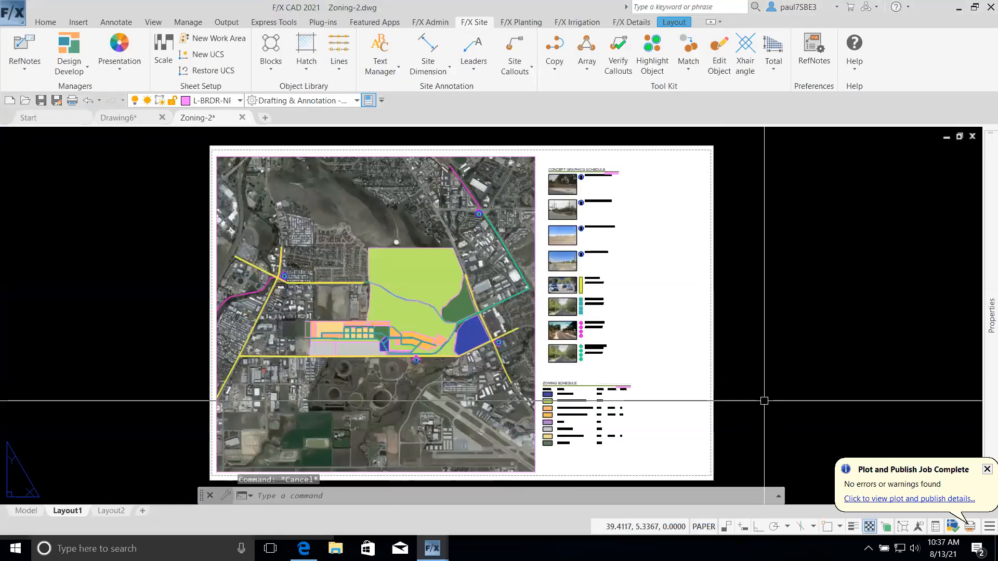
text(REA)
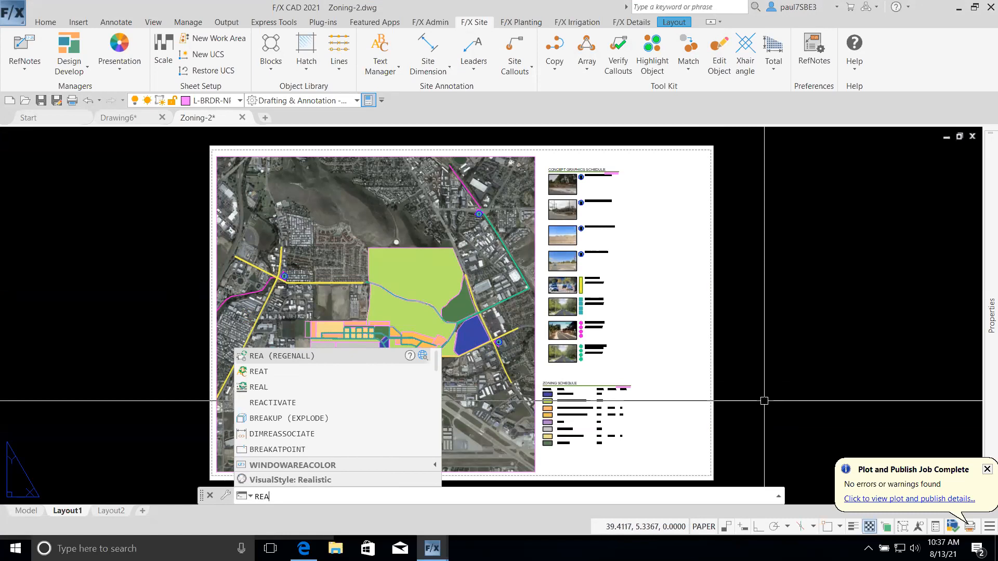
key(Escape)
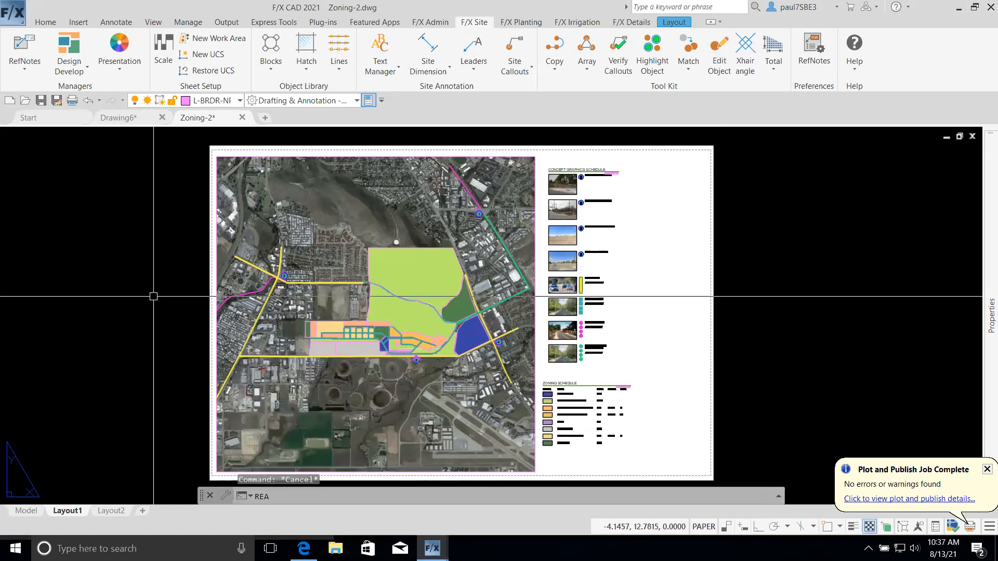
key(Return)
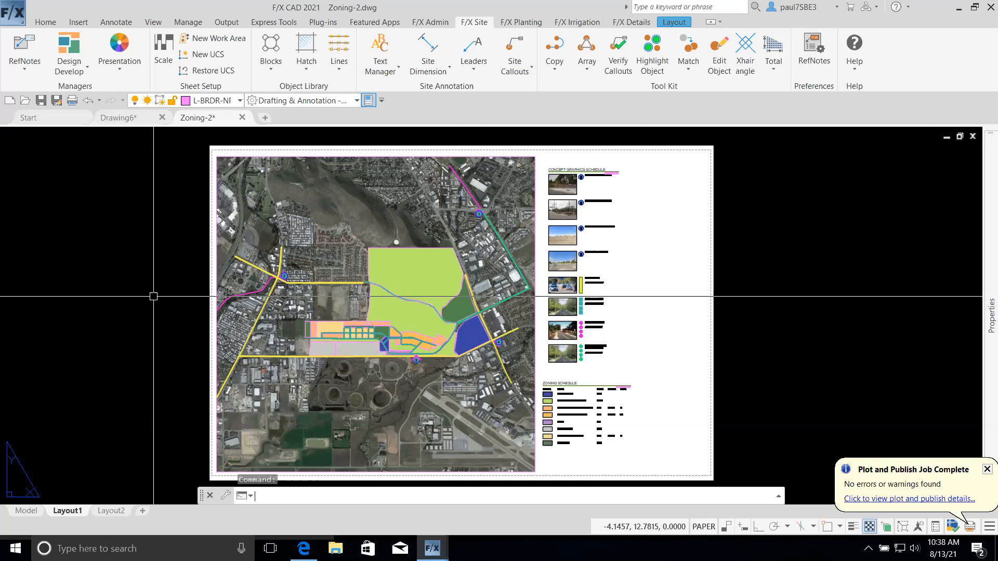
Examine the layer list of Zoning-2, including L-GRPH-CNCP-LINE, LK-ANNO-LABL-MASK and LK-ANNO-LABL-050M
text(LA)
key(Return)
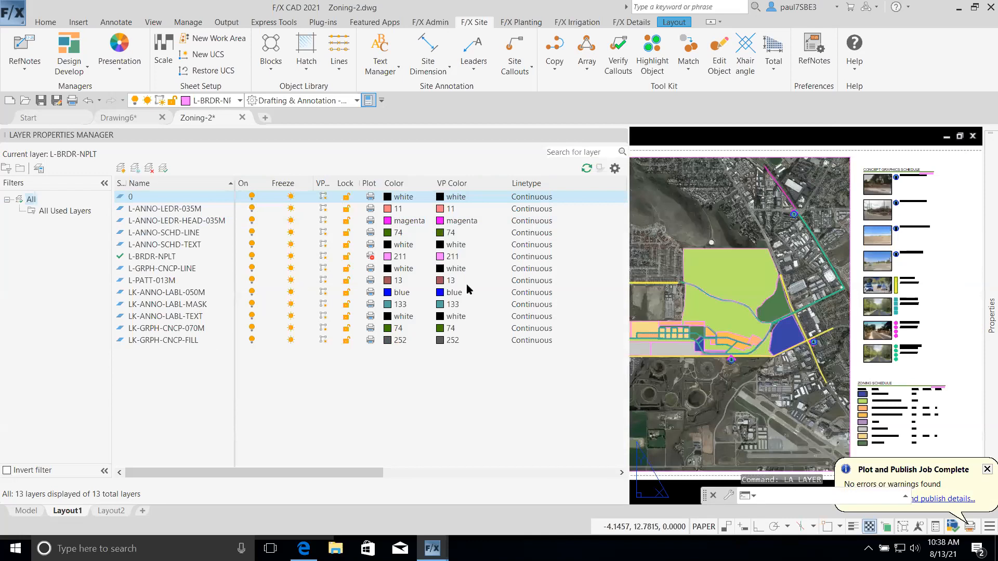
scroll(717, 256, down, 2)
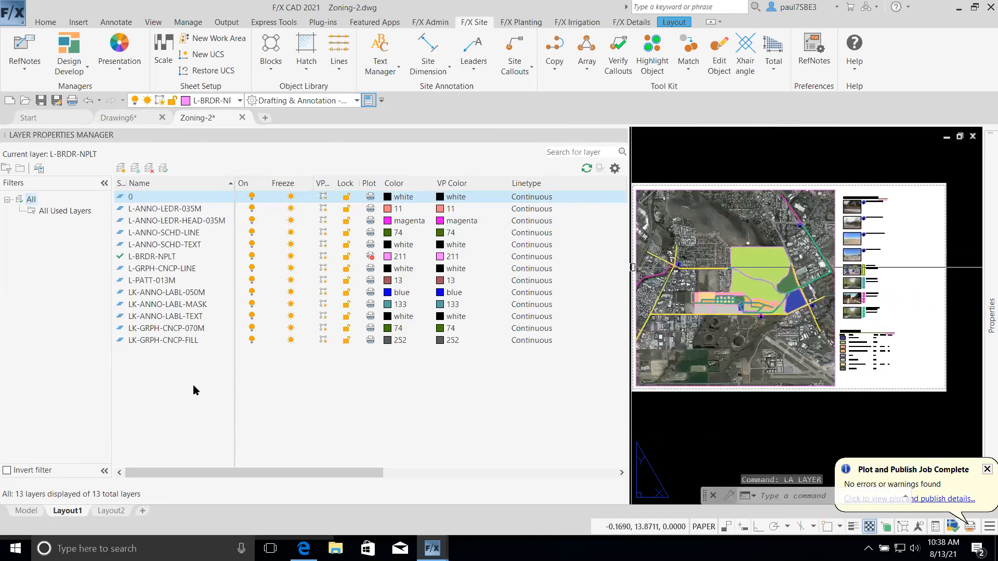
click(151, 269)
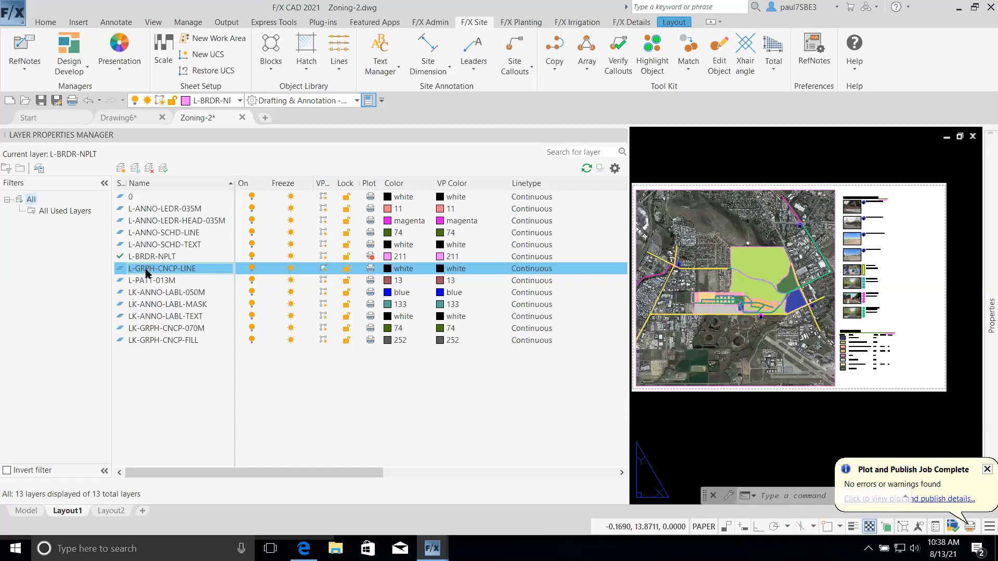
click(142, 306)
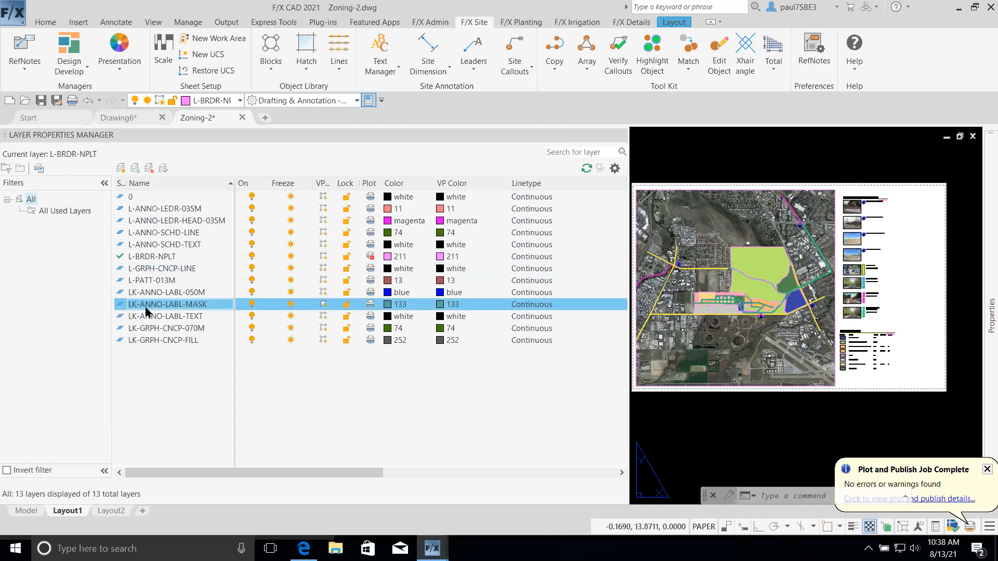
click(153, 294)
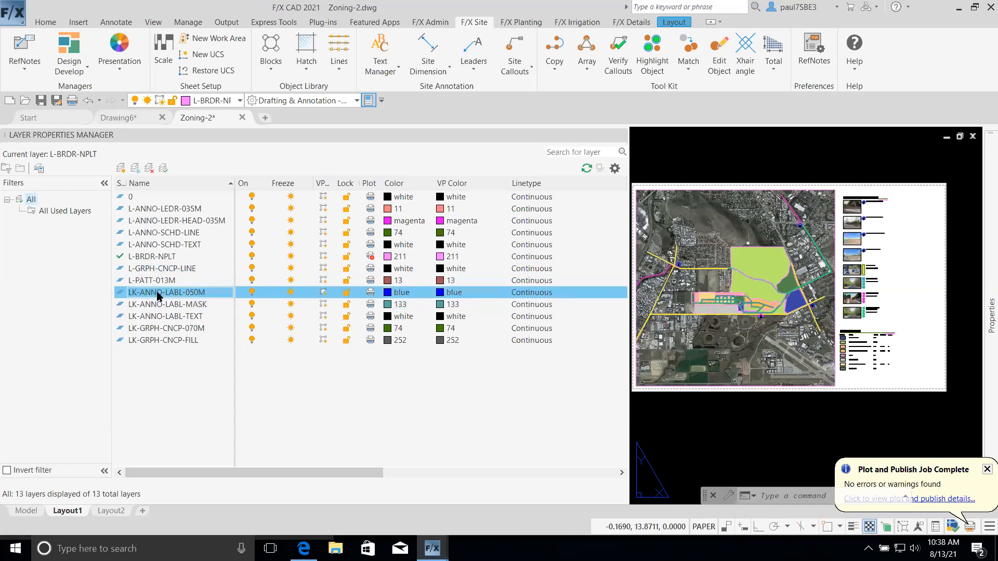
click(173, 295)
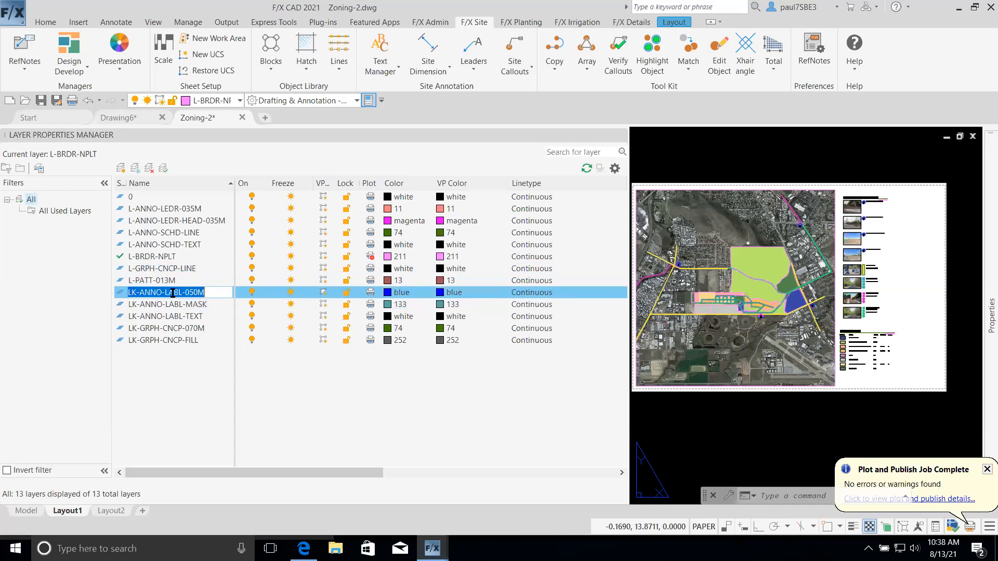
click(202, 306)
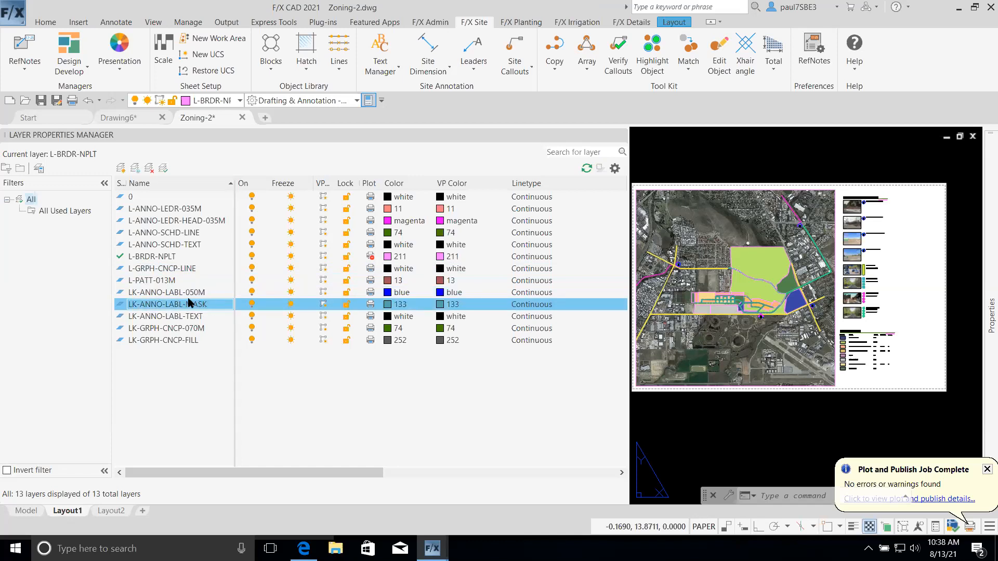
Create a layer group filter named CONCEPT GRAPHICS for the concept layers of the drawing
click(135, 272)
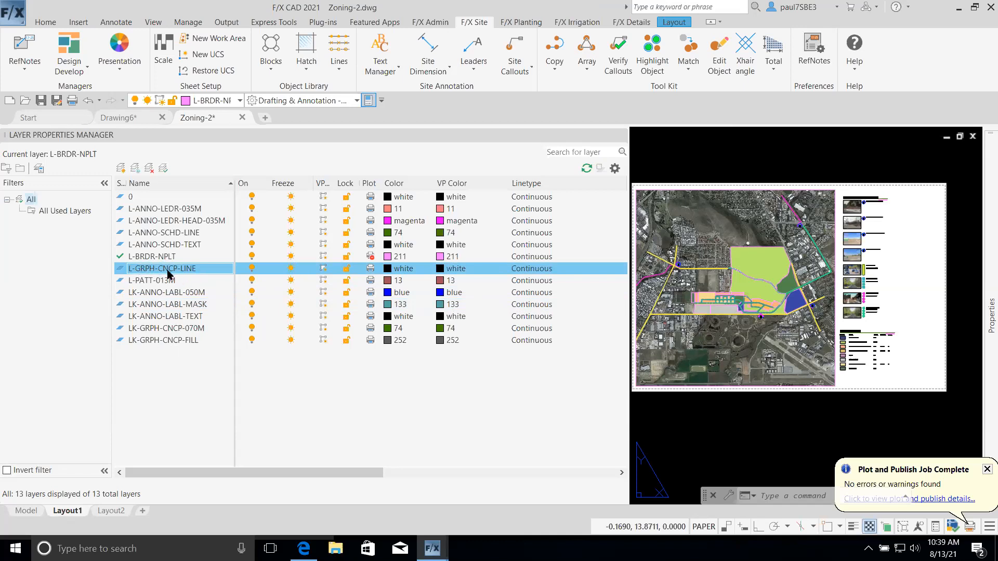
click(154, 305)
click(151, 329)
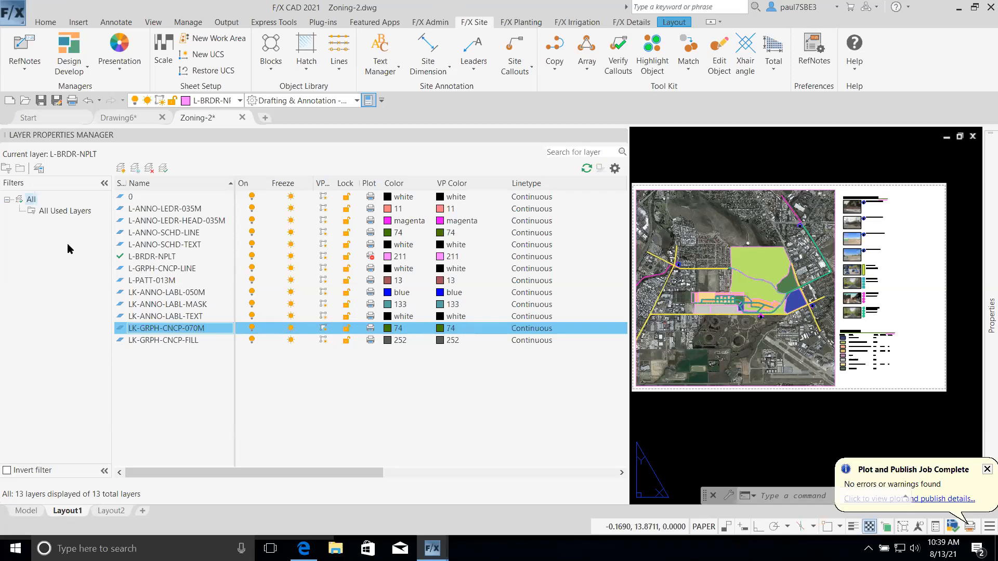
click(21, 169)
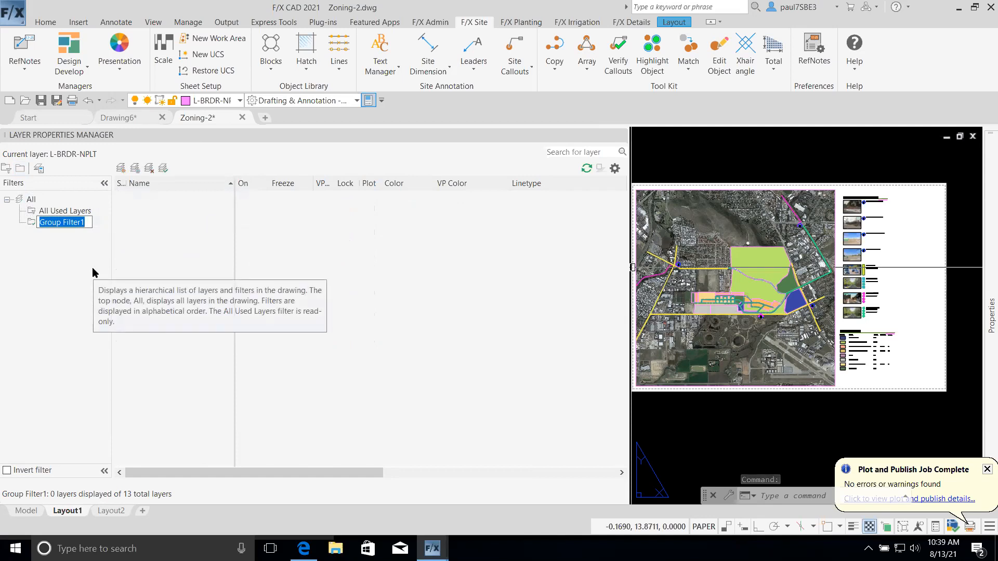
text(CONC)
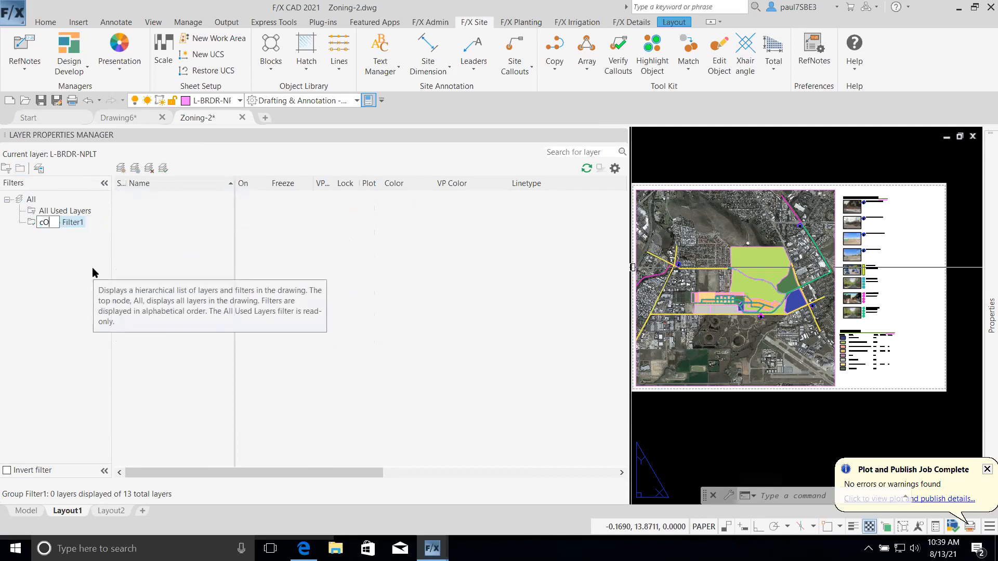
text(EPT GRAPHICS)
key(Return)
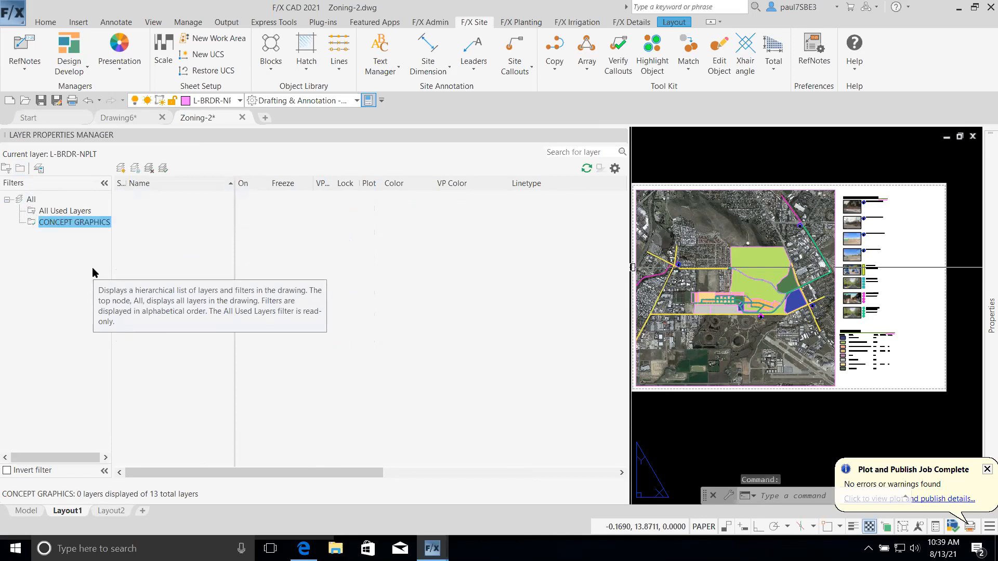
Add layers L-GRPH-CNCP-LINE, LK-GRPH-CNCP-070M and LK-GRPH-CNCP-FILL to the CONCEPT GRAPHICS filter and list only that group
click(31, 200)
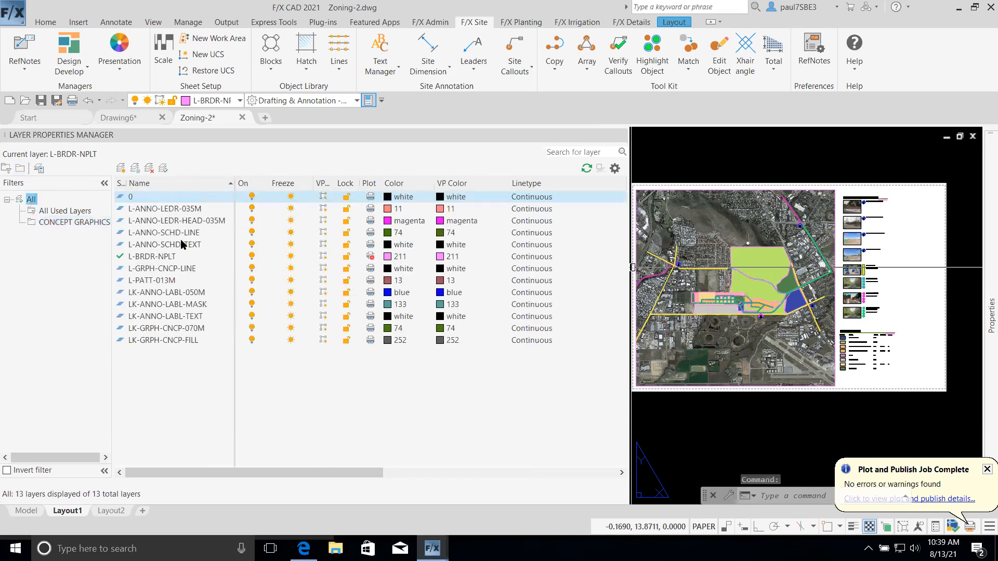
click(190, 268)
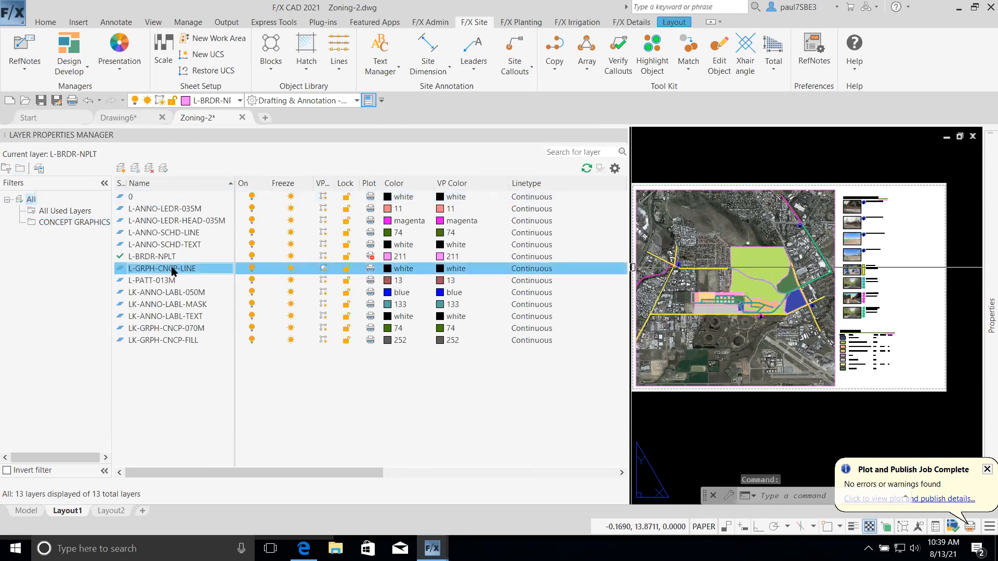
ctrl+click(197, 331)
ctrl+click(188, 340)
drag(162, 338, 81, 228)
click(87, 223)
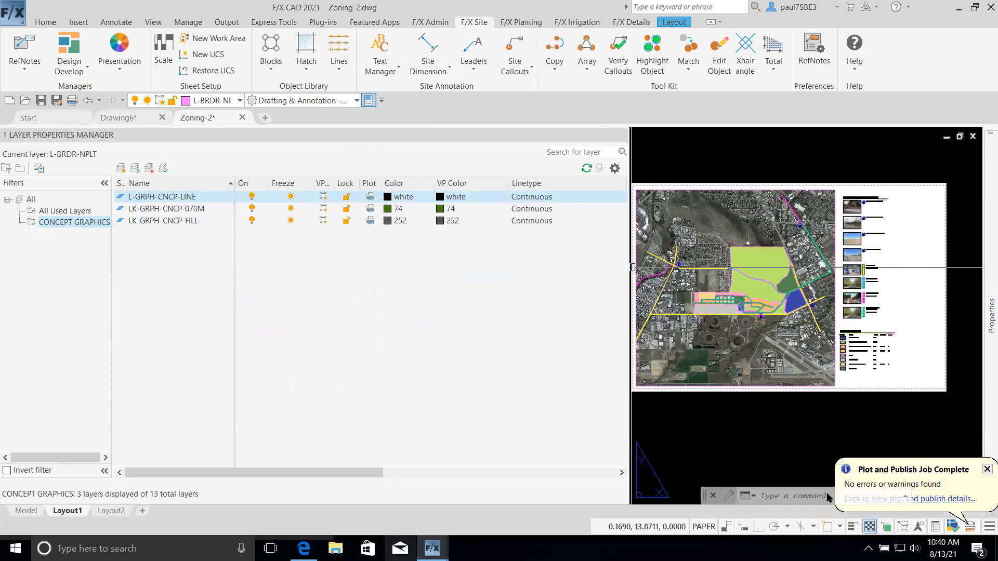
Freeze and thaw the concept layers L-GRPH-CNCP-LINE, LK-GRPH-CNCP-070M and LK-GRPH-CNCP-FILL to check what each controls on the sheet
click(290, 197)
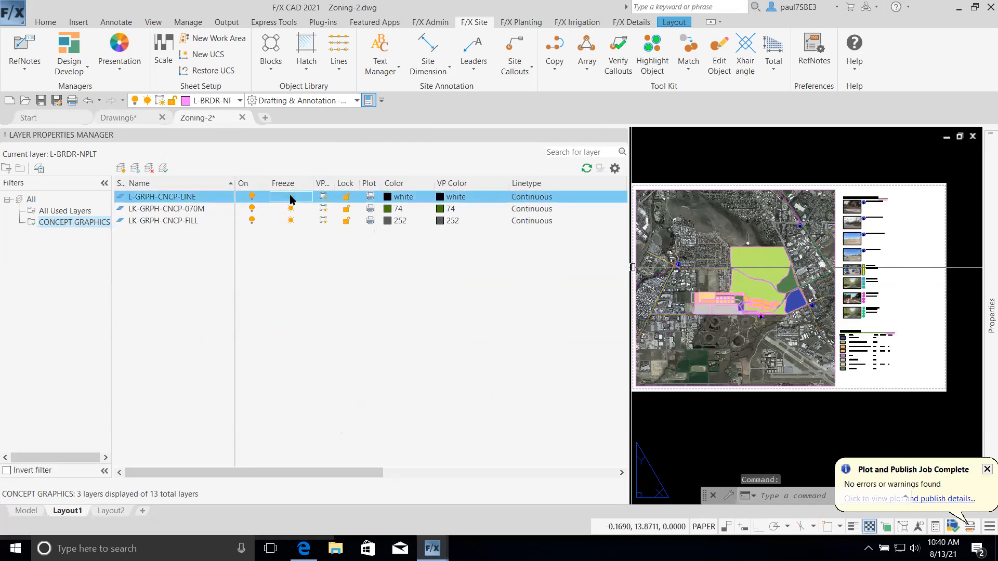
click(290, 198)
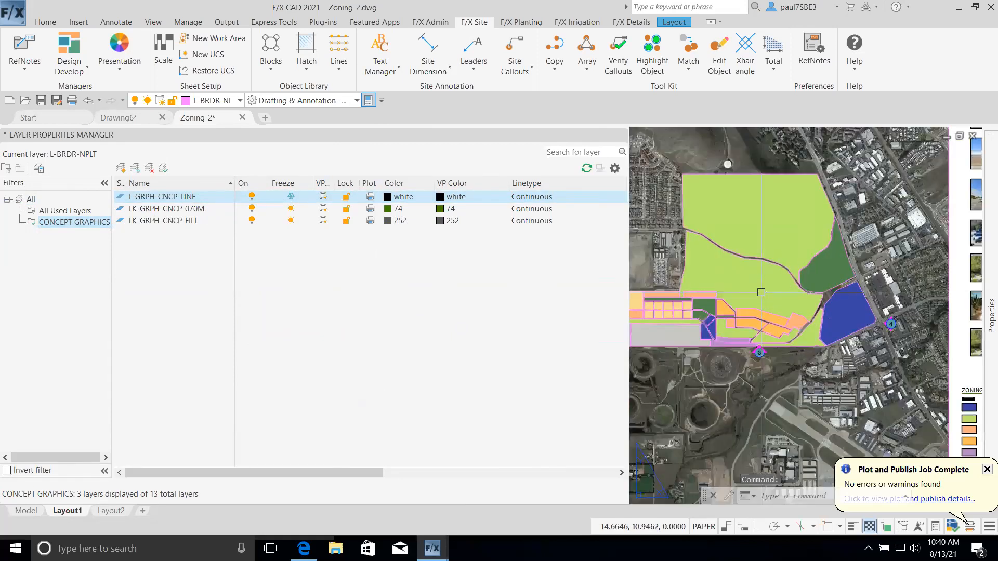
click(294, 199)
click(295, 198)
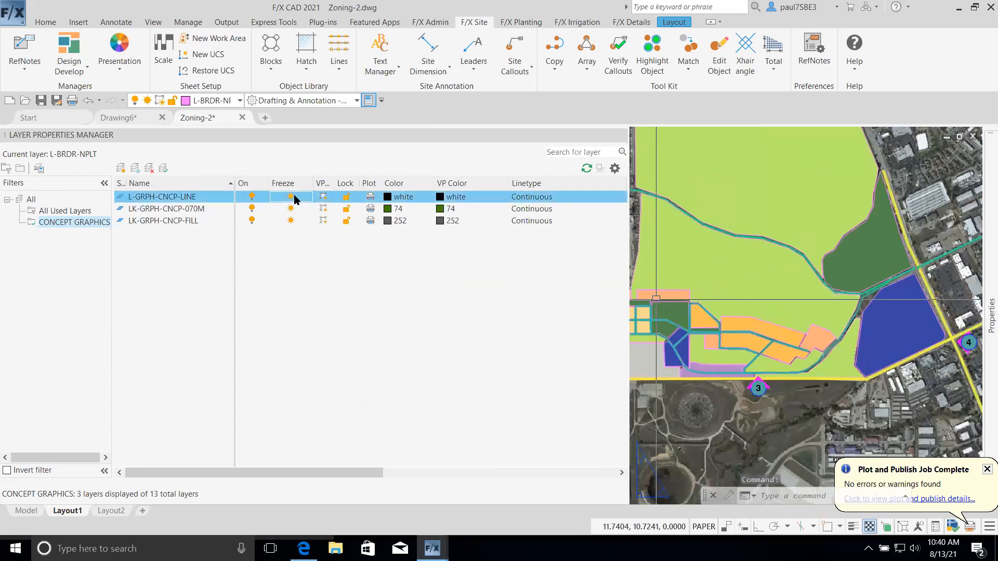
middle_drag(833, 415, 865, 426)
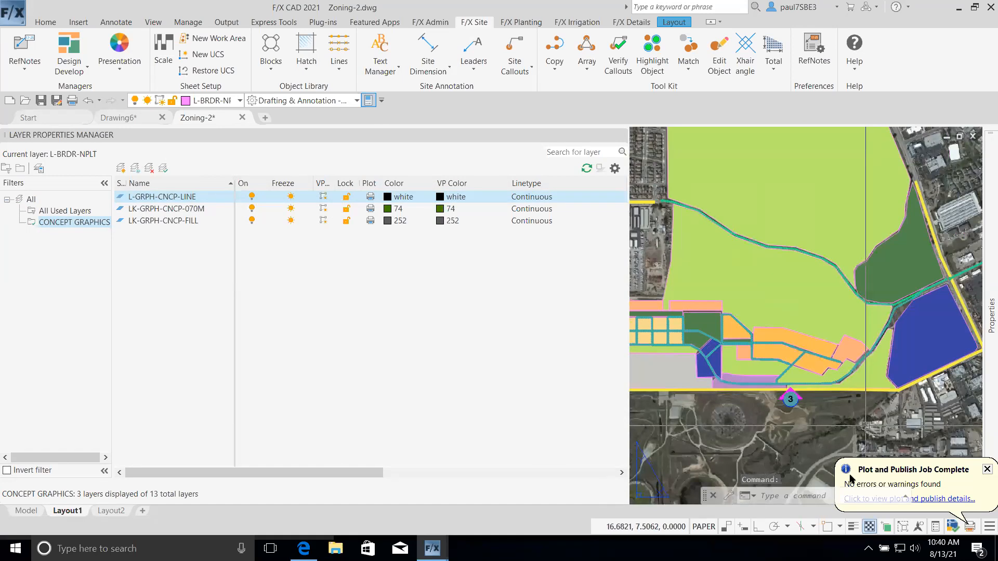
click(294, 209)
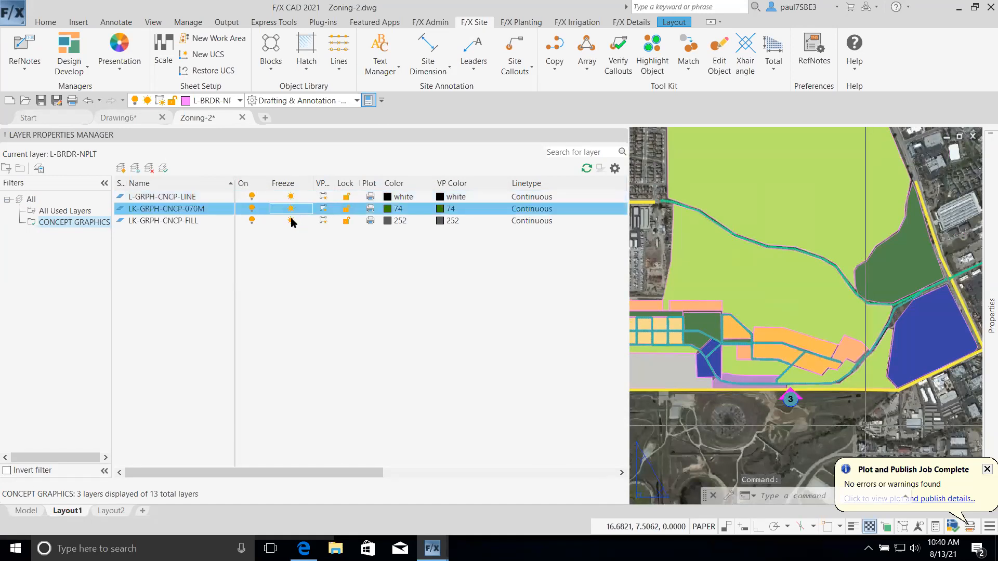
click(291, 222)
click(291, 221)
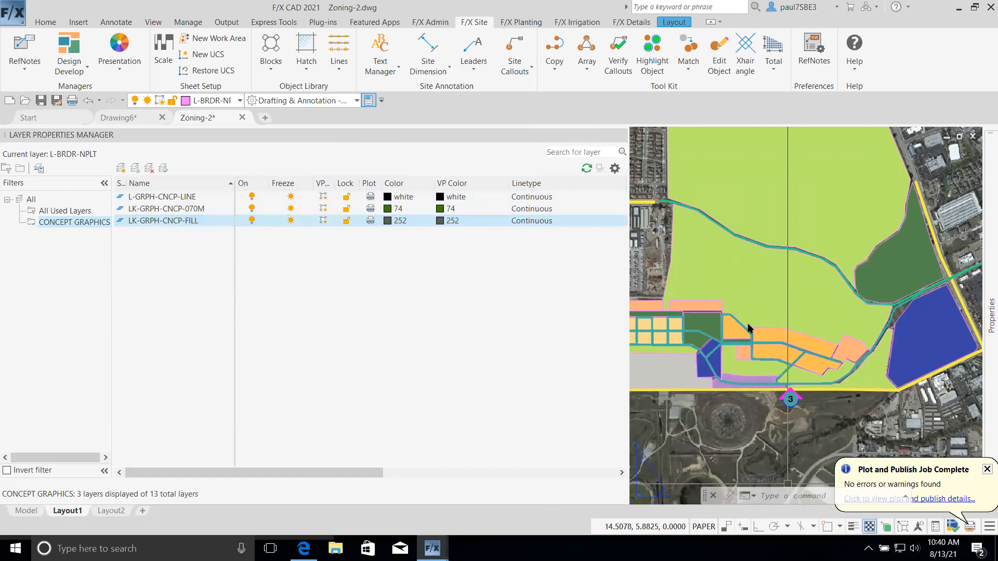
Close the layer manager and delete the existing ZONING SCHEDULE below the concept graphics schedule on Layout1
click(740, 263)
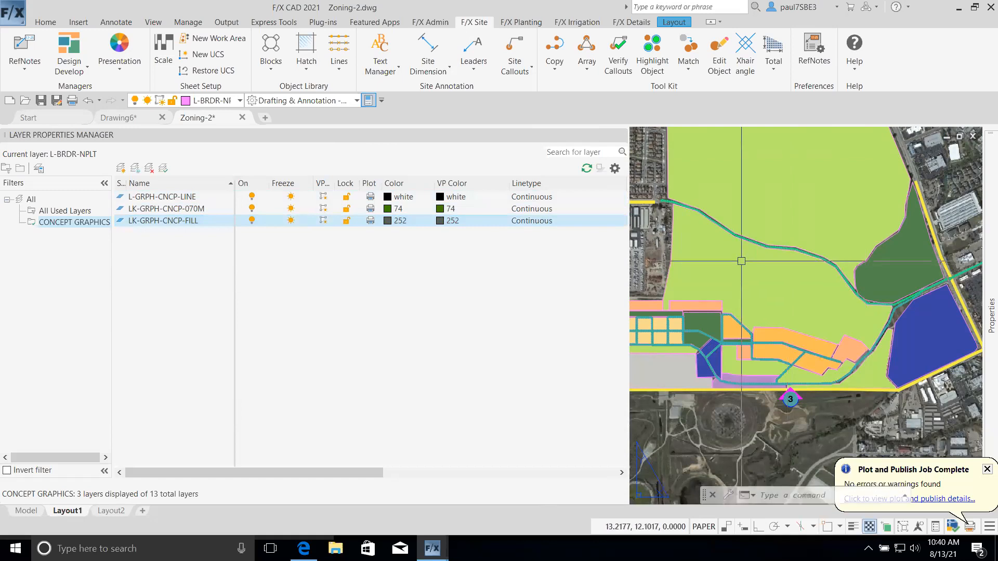
scroll(742, 265, down, 6)
scroll(741, 265, up, 5)
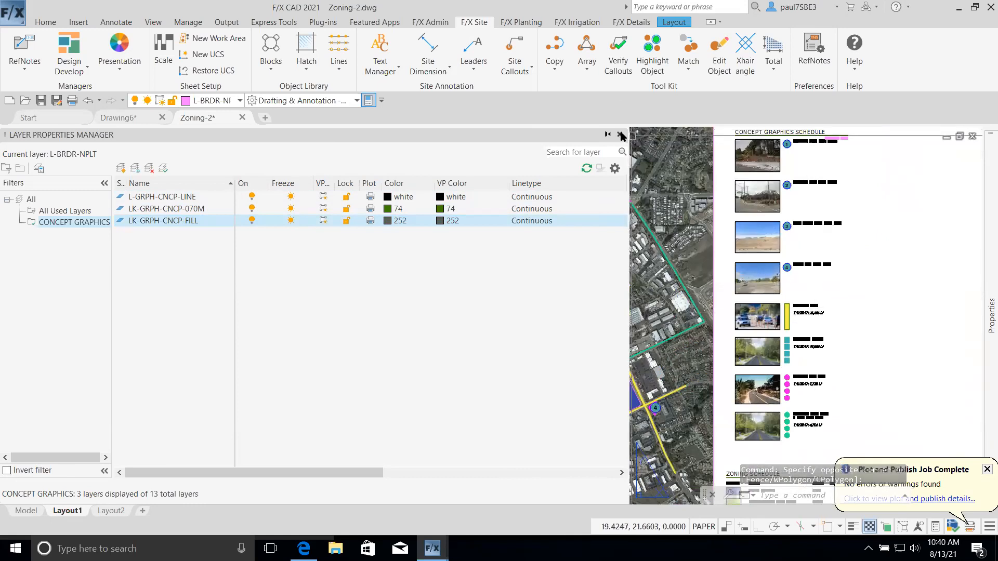
click(623, 135)
middle_drag(614, 307, 657, 271)
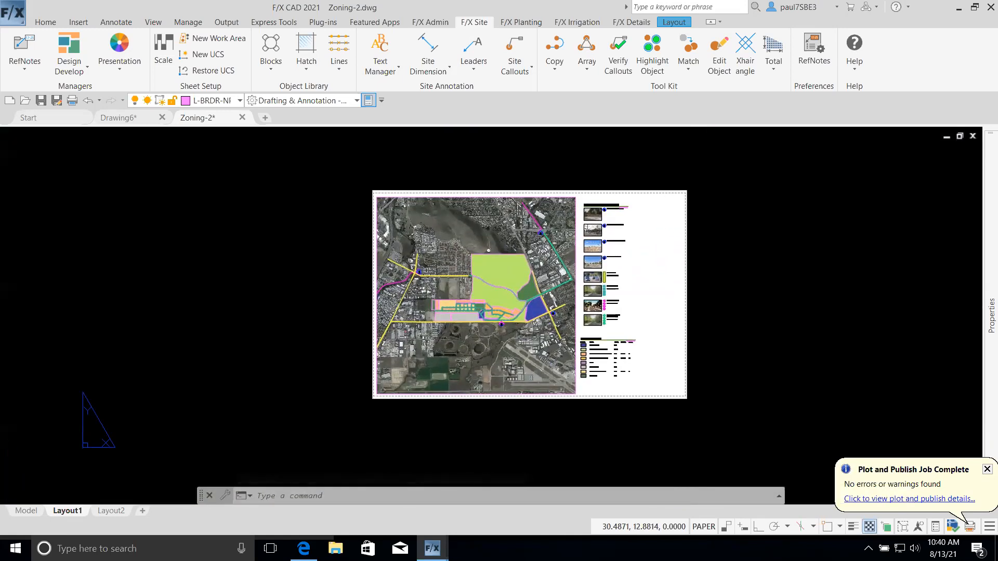
scroll(622, 321, up, 6)
click(514, 419)
click(500, 409)
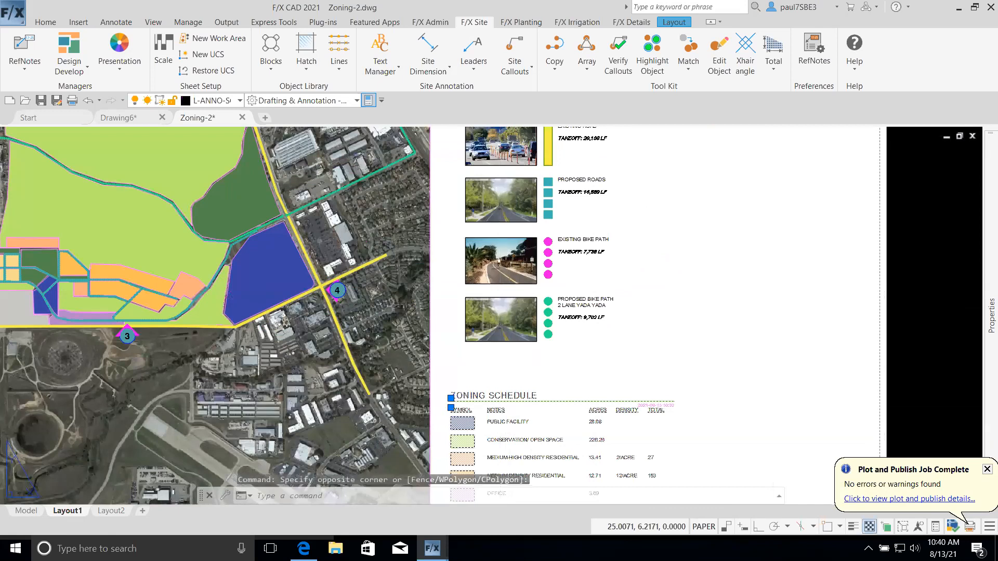
key(Delete)
scroll(519, 403, down, 3)
middle_drag(553, 356, 613, 356)
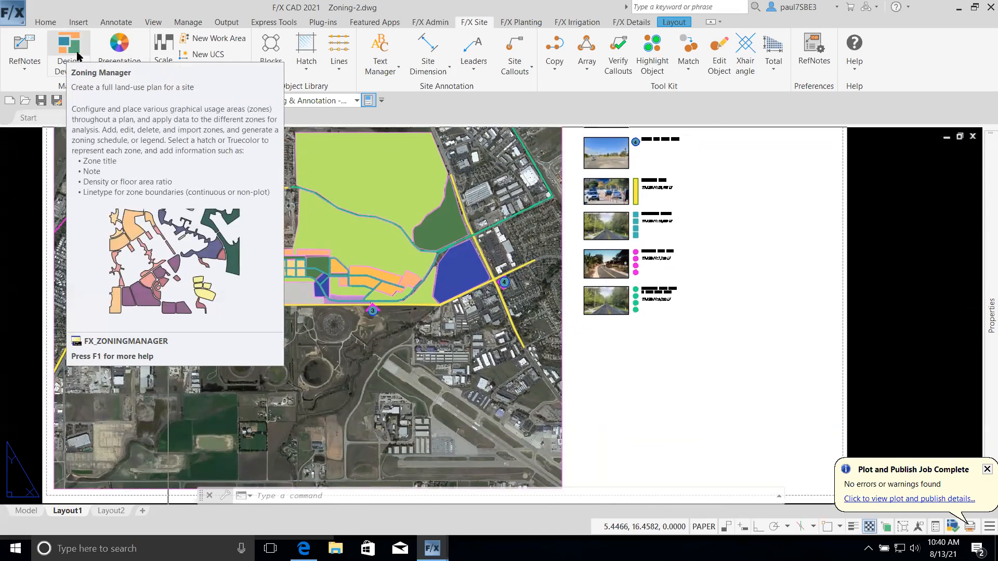
Generate a new zoning schedule with Drawing as its destination and place it just below the proposed bike path entry
click(82, 47)
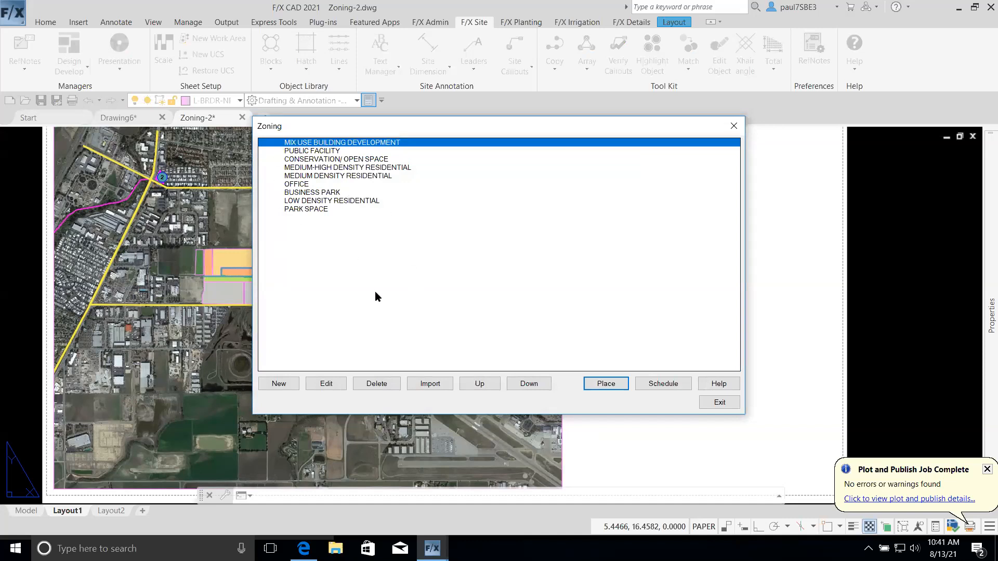
click(663, 384)
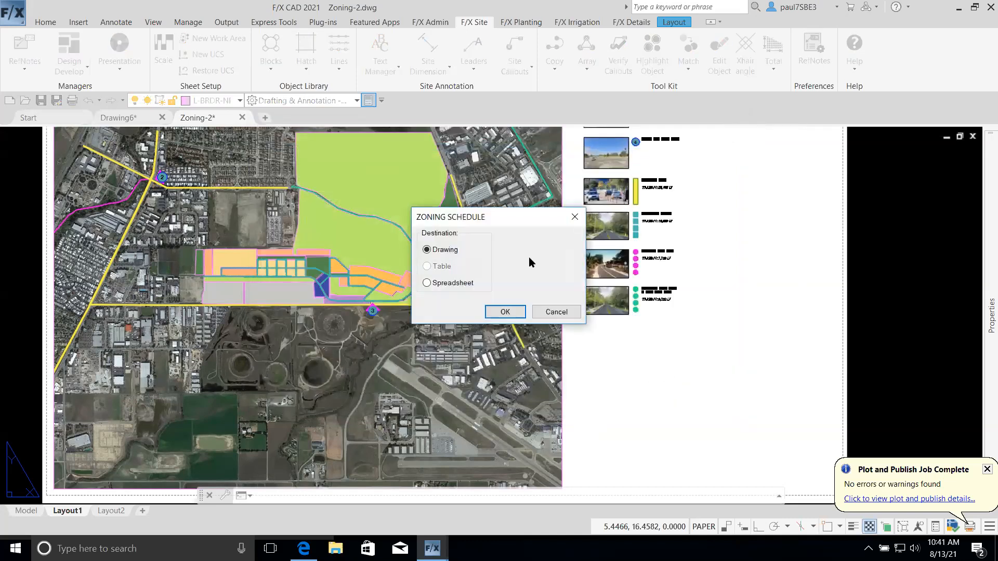
drag(507, 216, 466, 234)
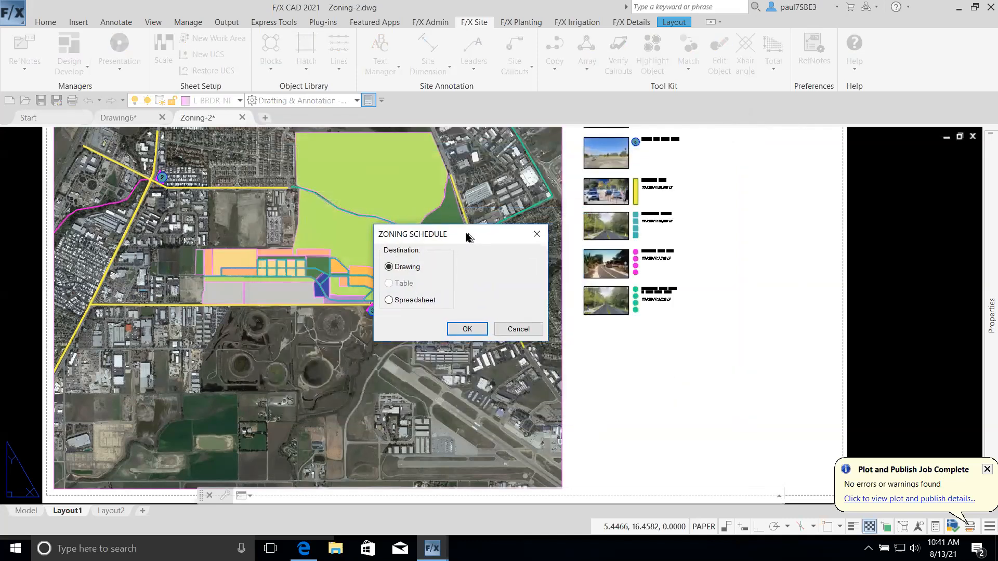
click(470, 329)
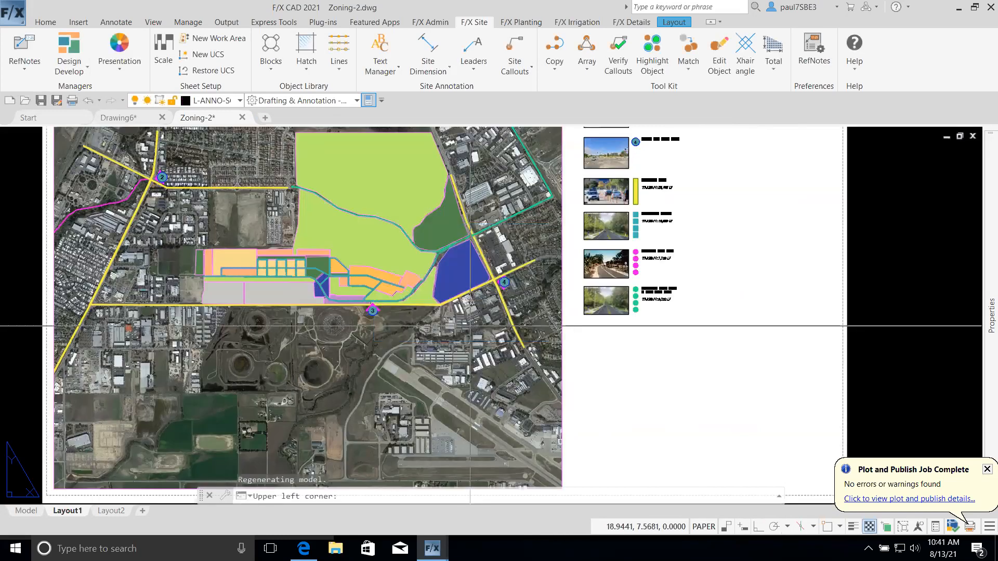
click(589, 333)
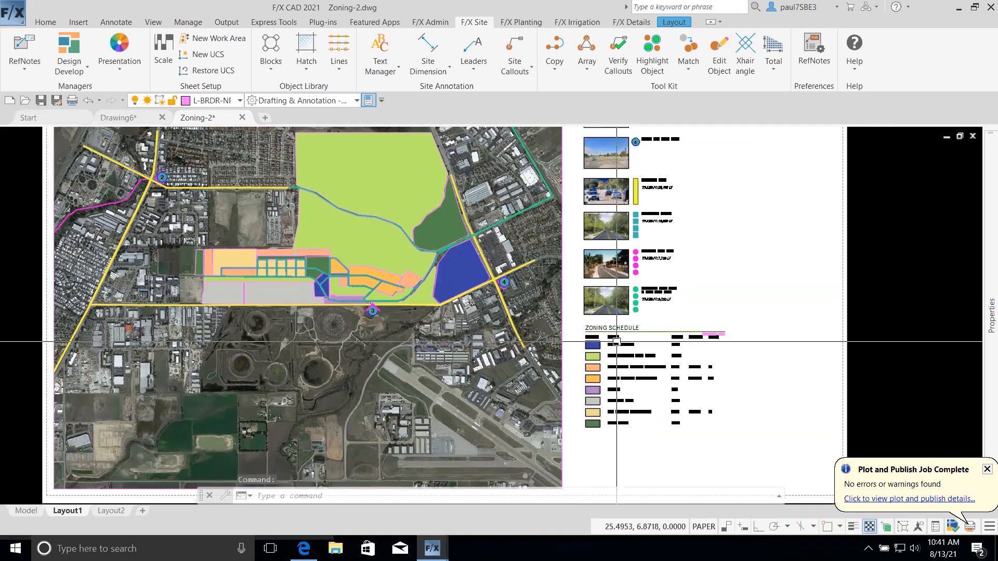
scroll(616, 342, up, 2)
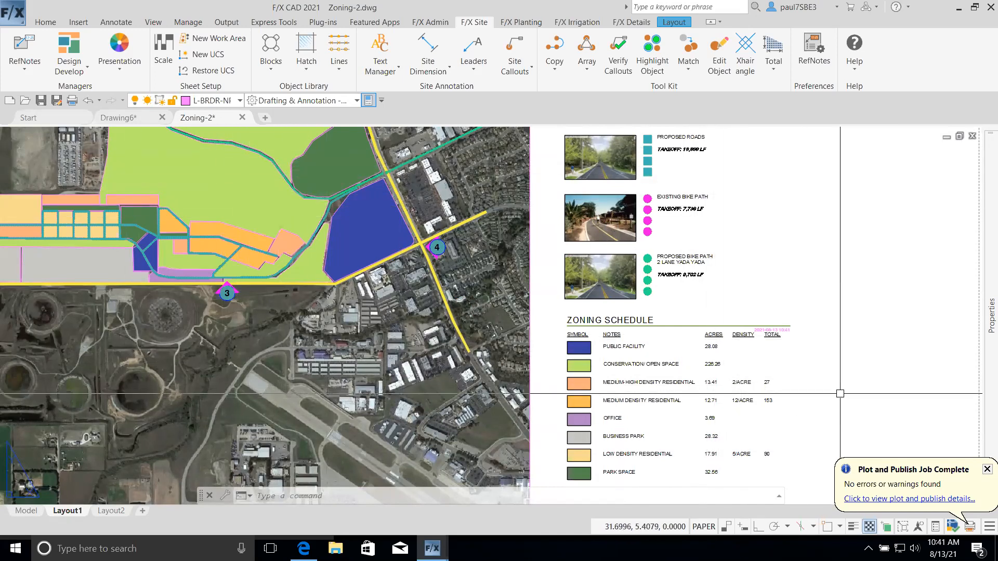
Examine the density setting of the LOW DENSITY RESIDENTIAL zone beside the schedule, then leave the zoning list without changes
click(69, 46)
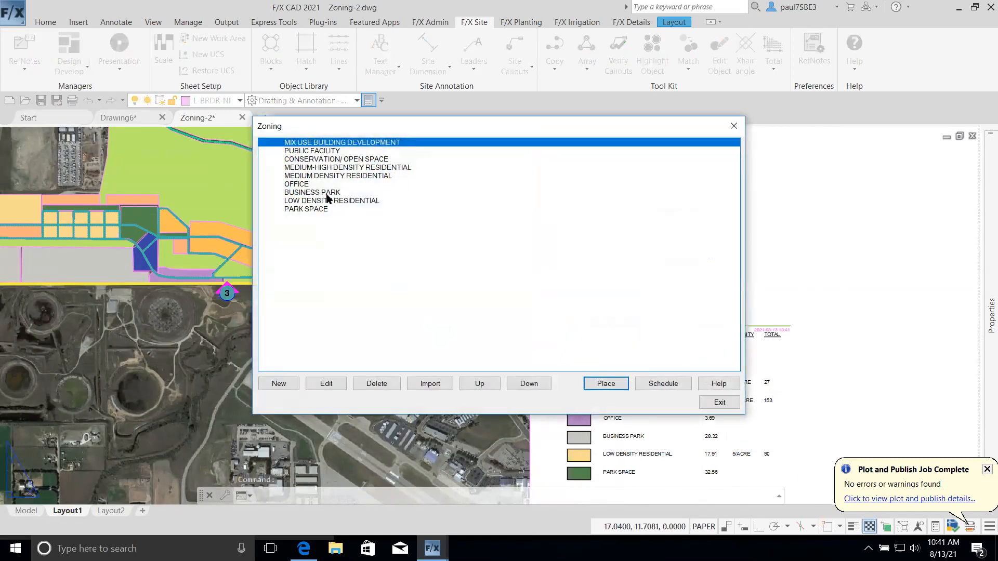
click(330, 201)
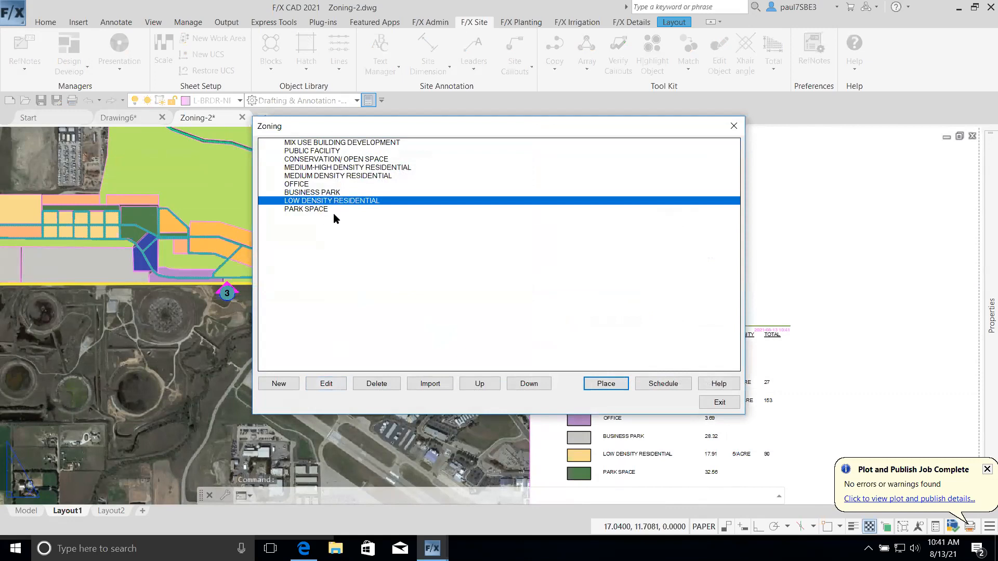
click(331, 384)
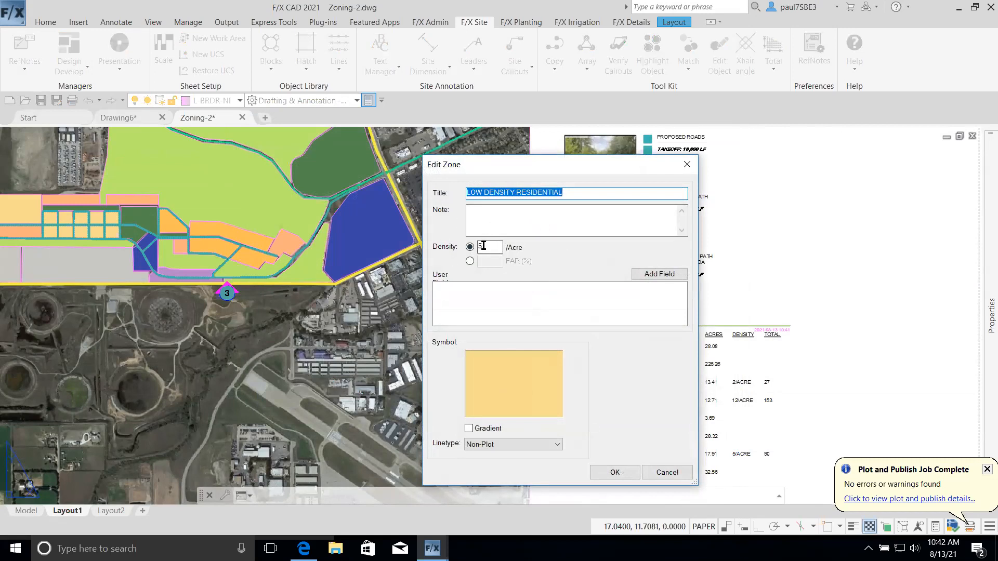
drag(541, 154, 404, 154)
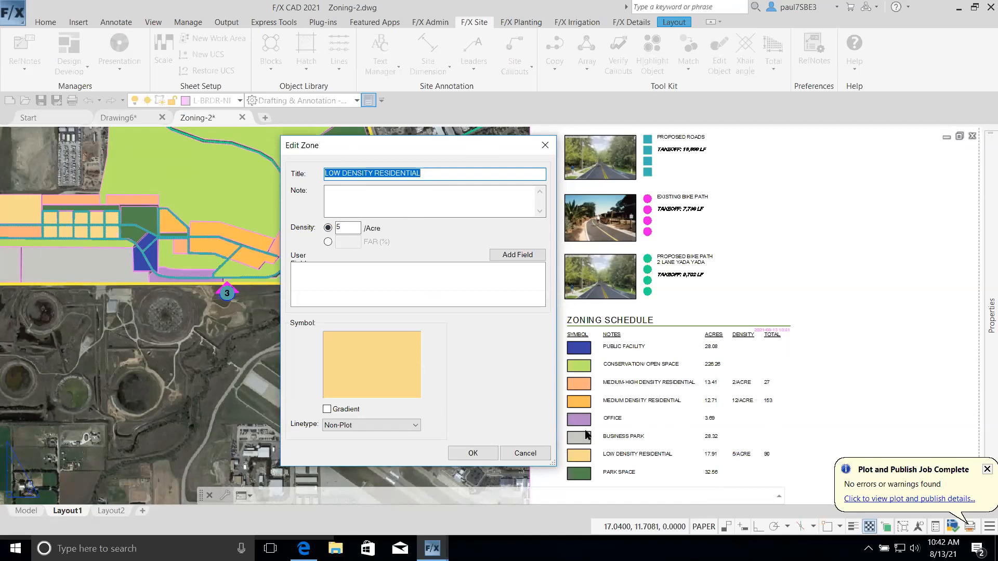
click(522, 458)
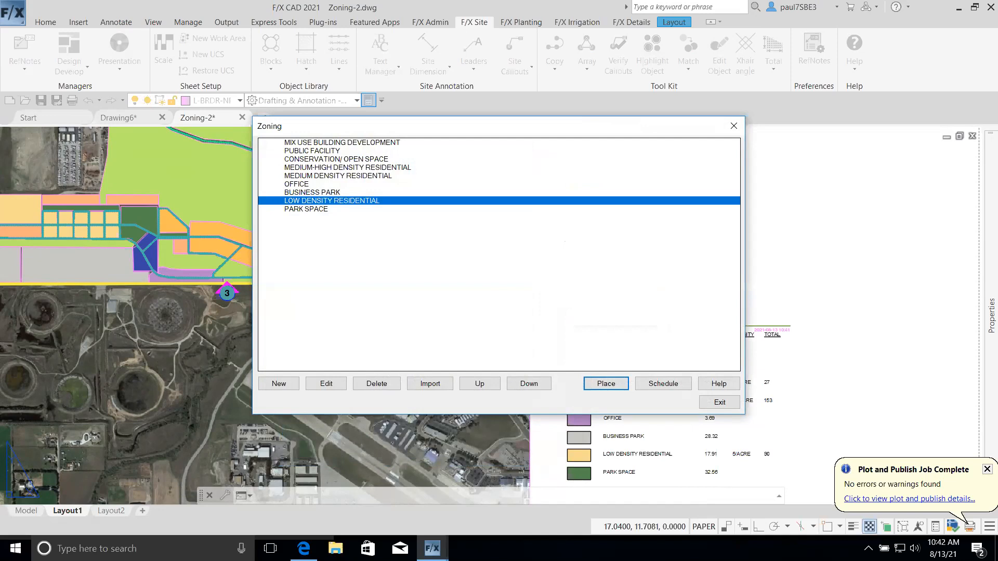
click(724, 403)
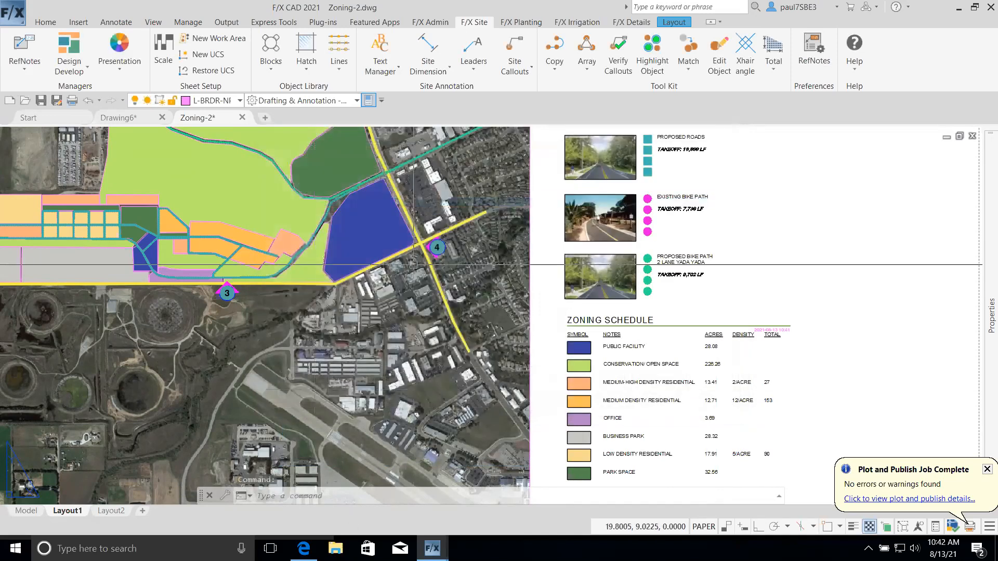
mouse_move(996, 0)
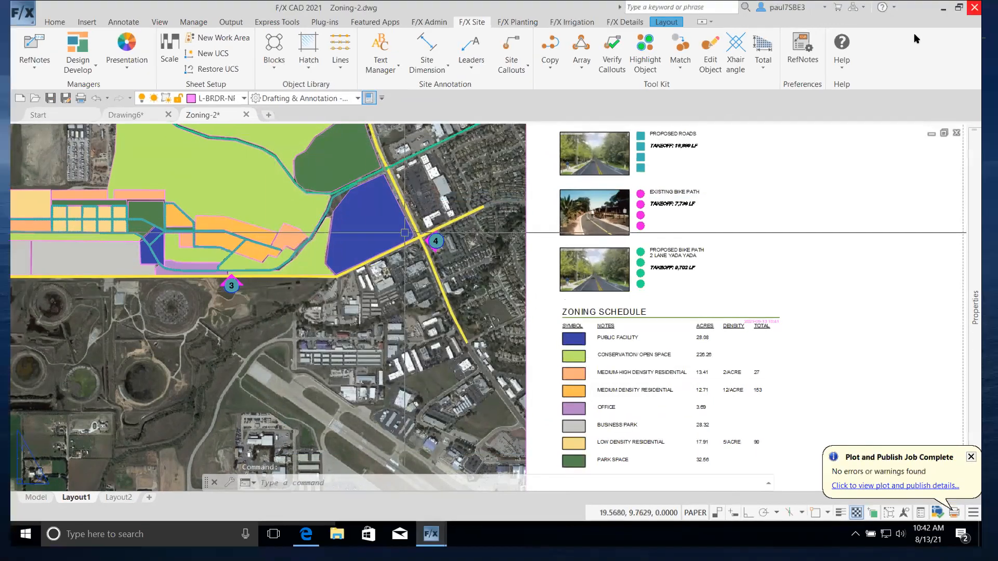
click(597, 39)
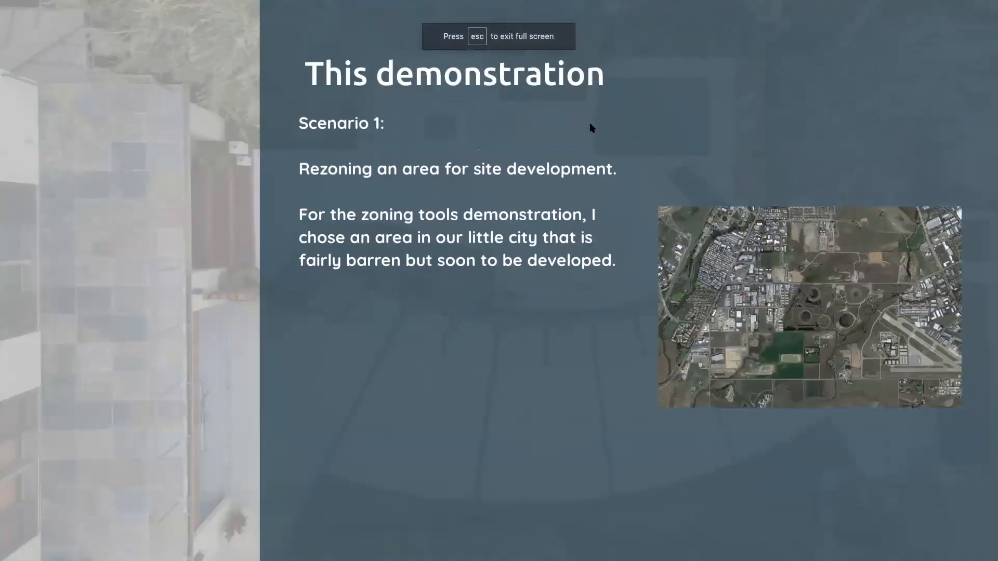
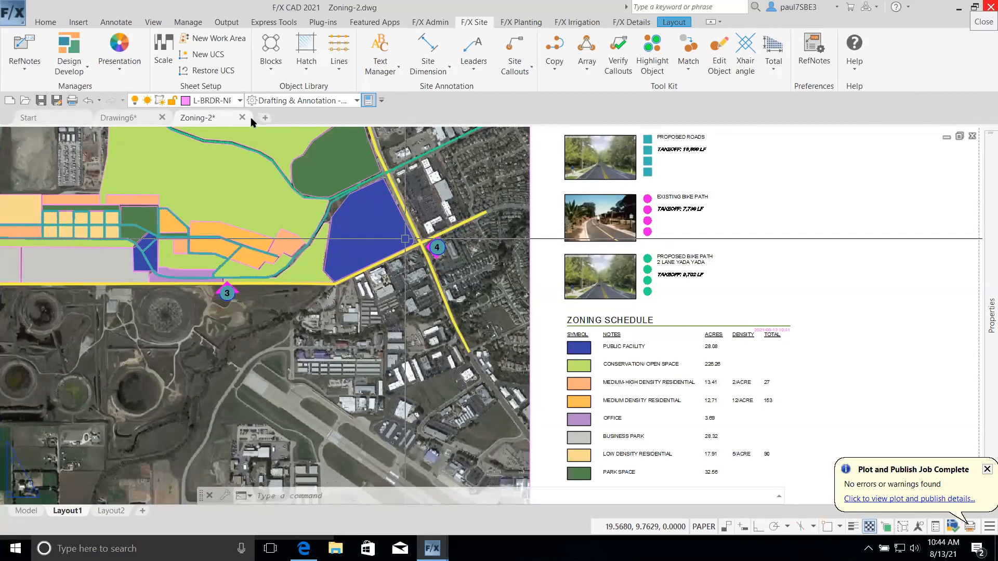
mouse_move(242, 117)
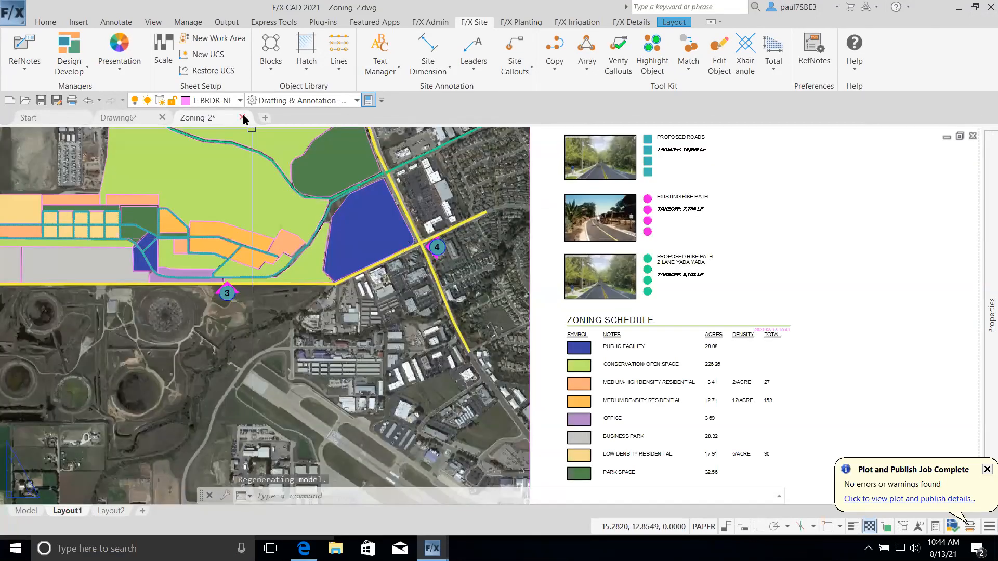
Close the Zoning-2 and Drawing6 drawings without saving their changes
click(242, 117)
click(529, 300)
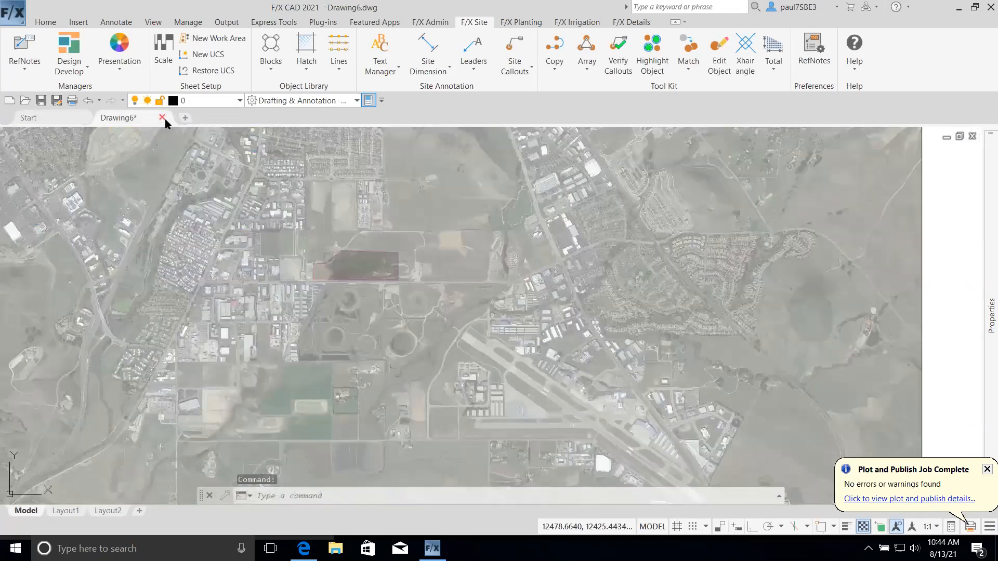
click(497, 302)
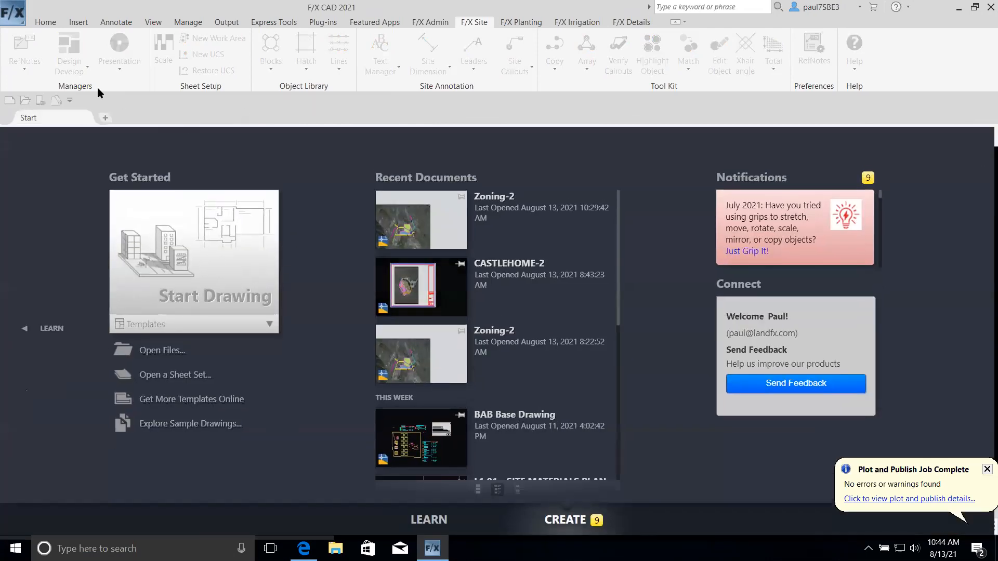
Create a new drawing from the LAFX-DECIMAL-FEET.dwt template
click(219, 294)
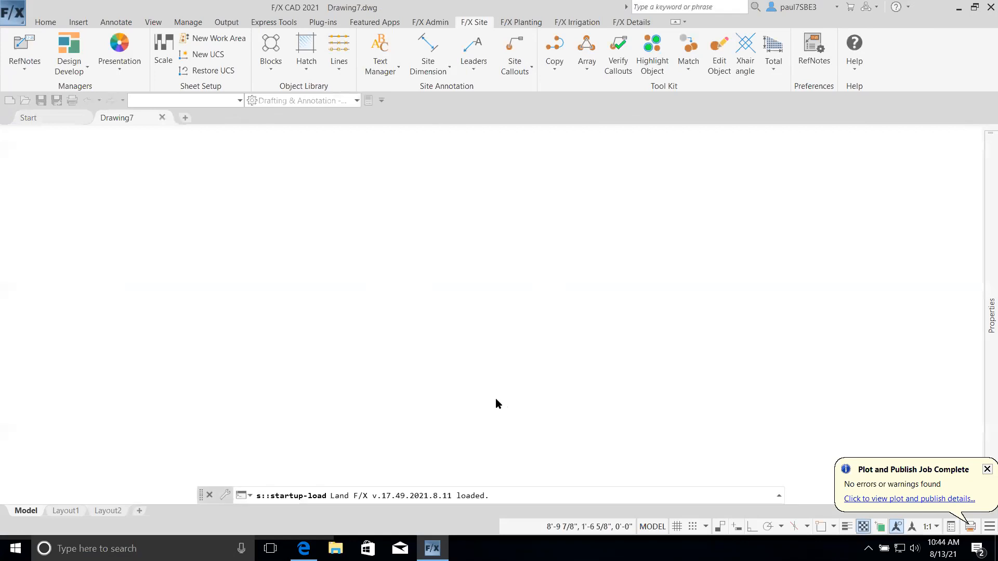
click(7, 15)
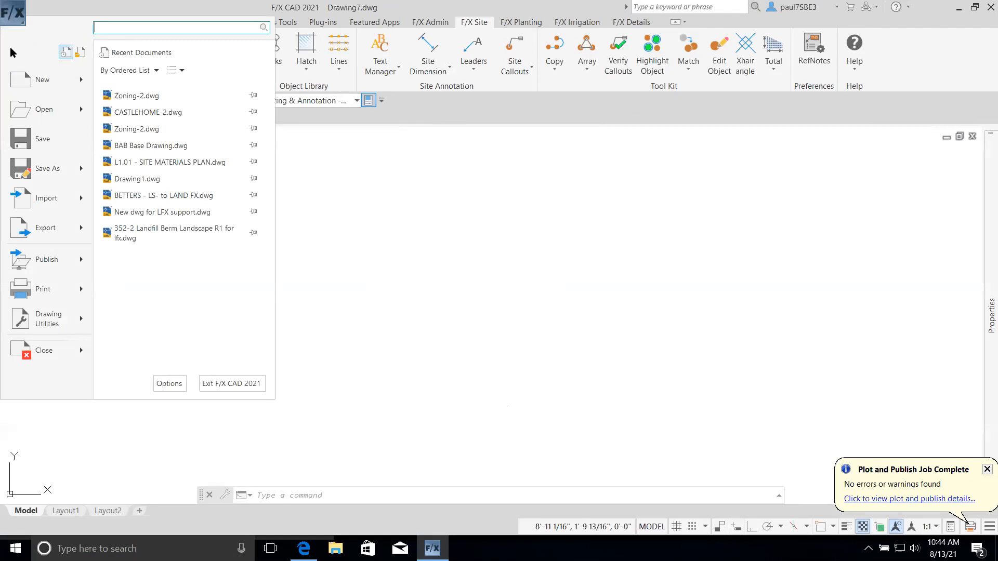
click(29, 78)
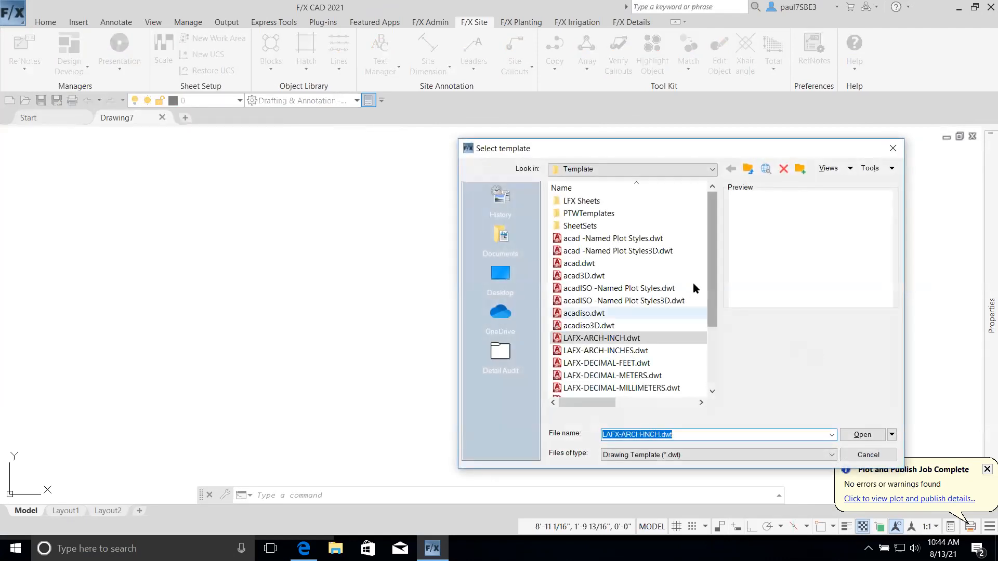
scroll(666, 299, down, 2)
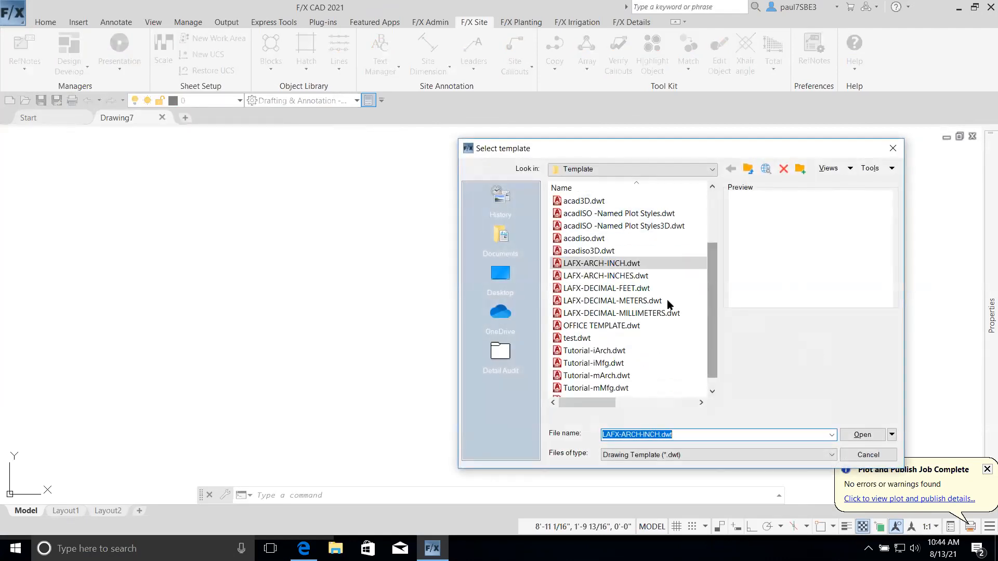
click(637, 277)
click(637, 288)
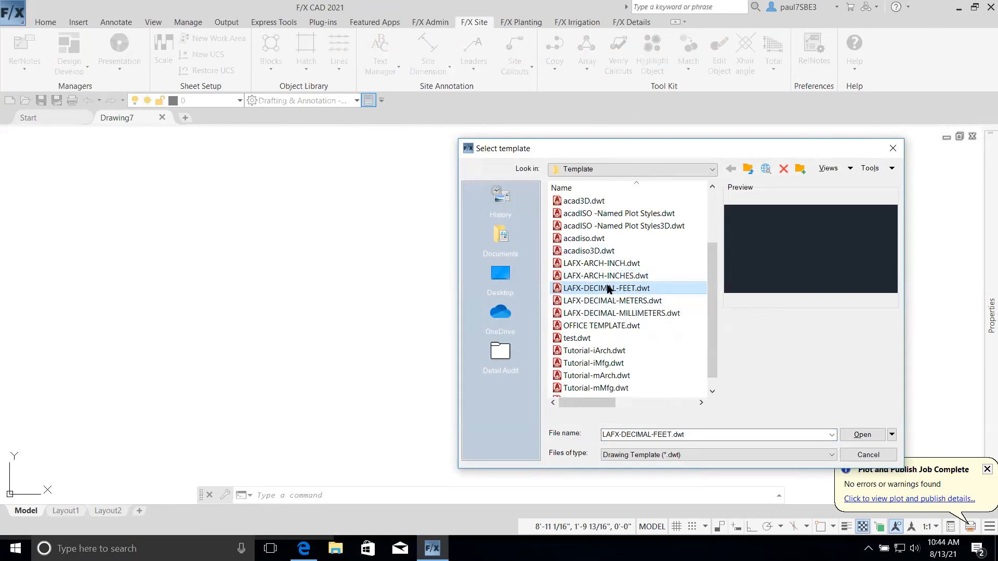
click(862, 435)
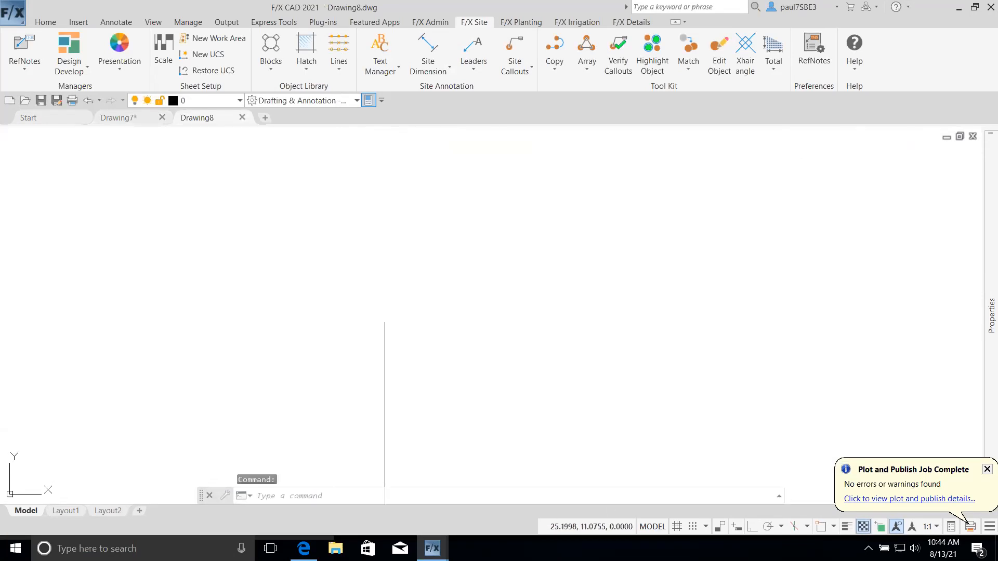
Close the unneeded Drawing7 without saving and dismiss the plot job notification
click(161, 118)
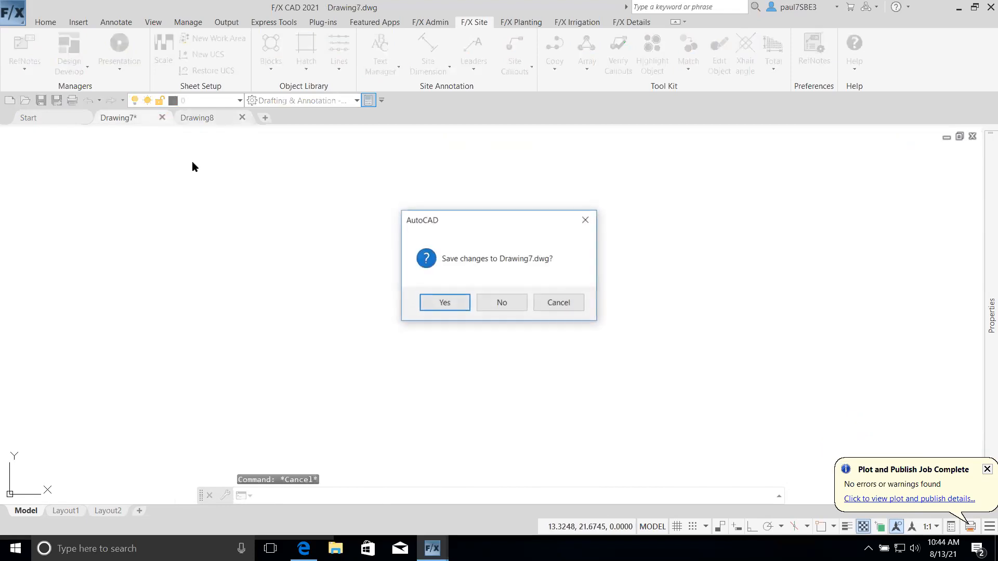
click(502, 302)
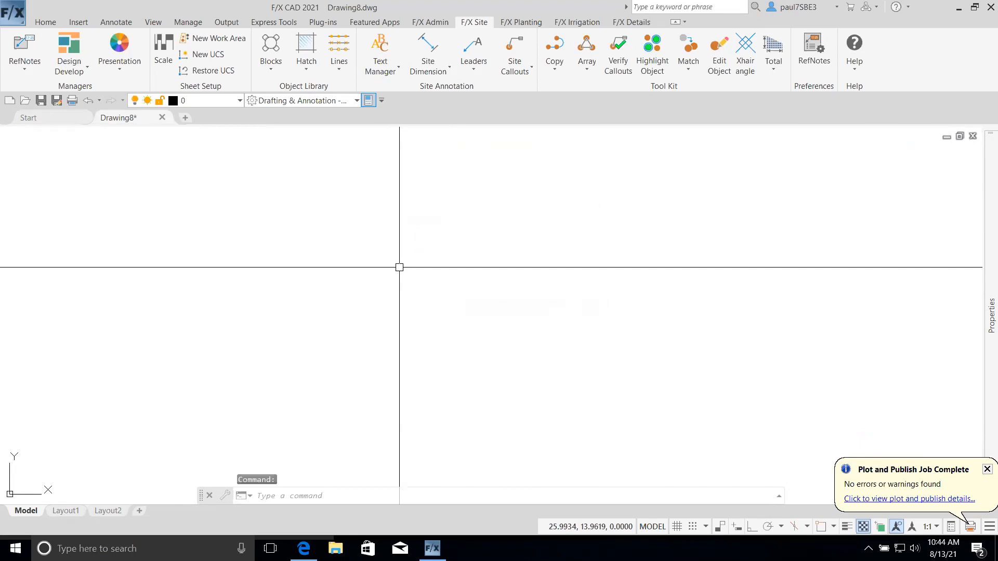
click(986, 469)
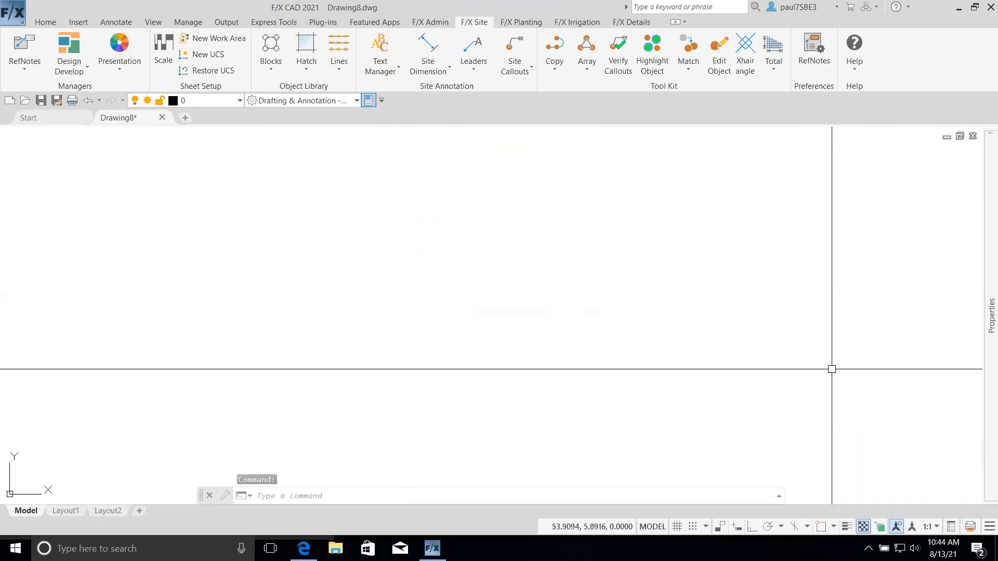
Attach SLO MANSION Satellite.jpg with a relative path and 0 rotation, picking its insertion point and scale in model space
click(742, 303)
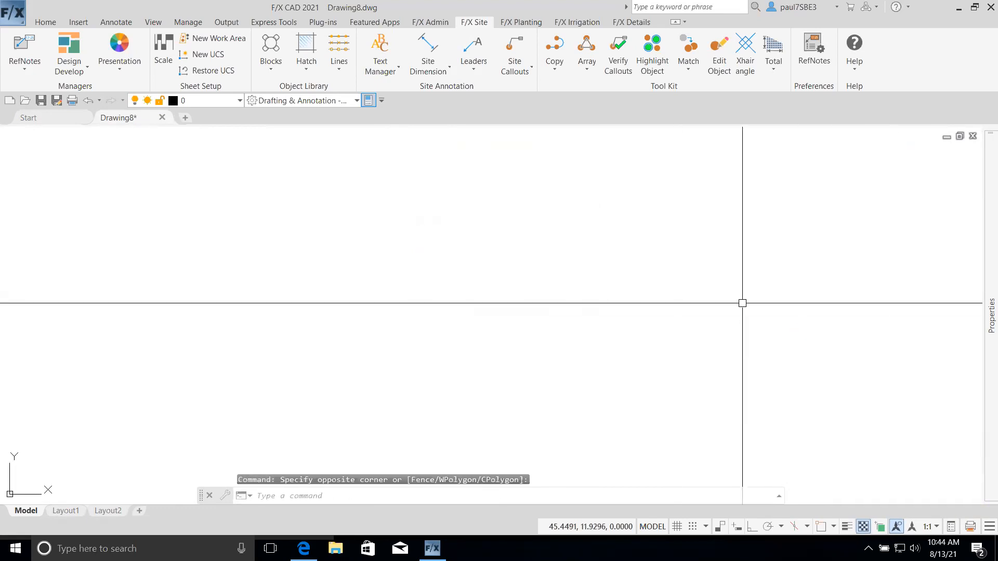
text(IMAGEATTAC)
key(Return)
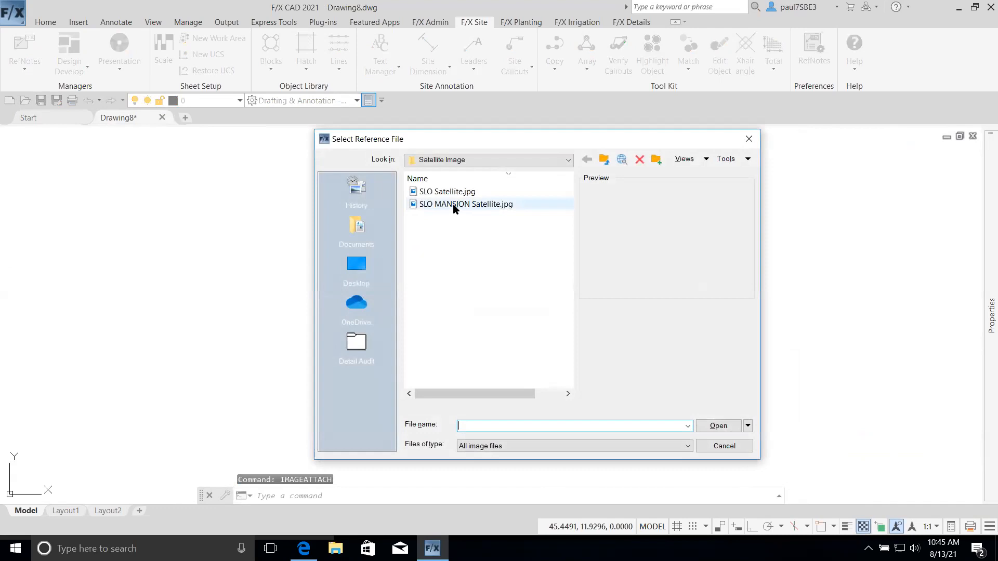
click(457, 206)
click(710, 427)
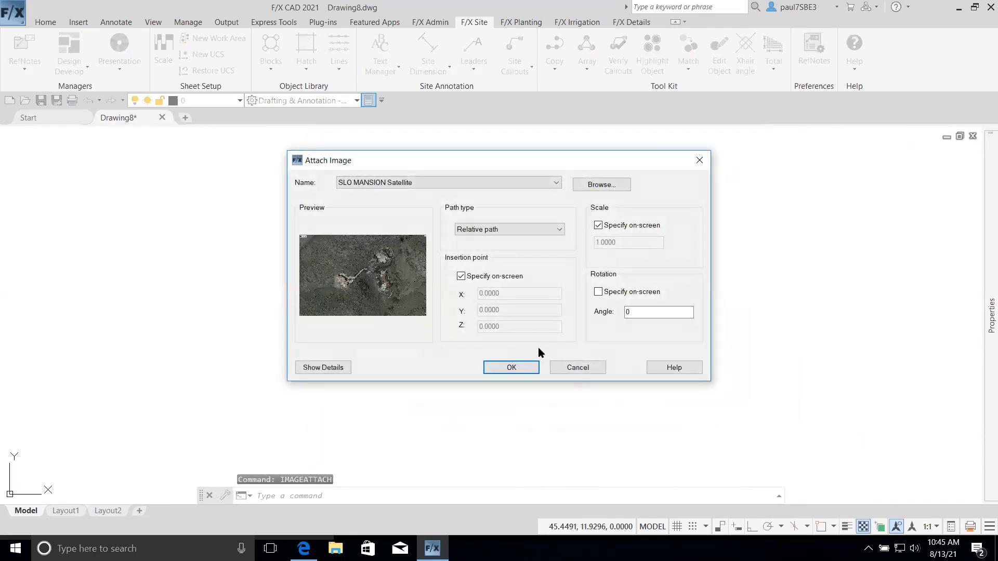
click(523, 362)
click(335, 417)
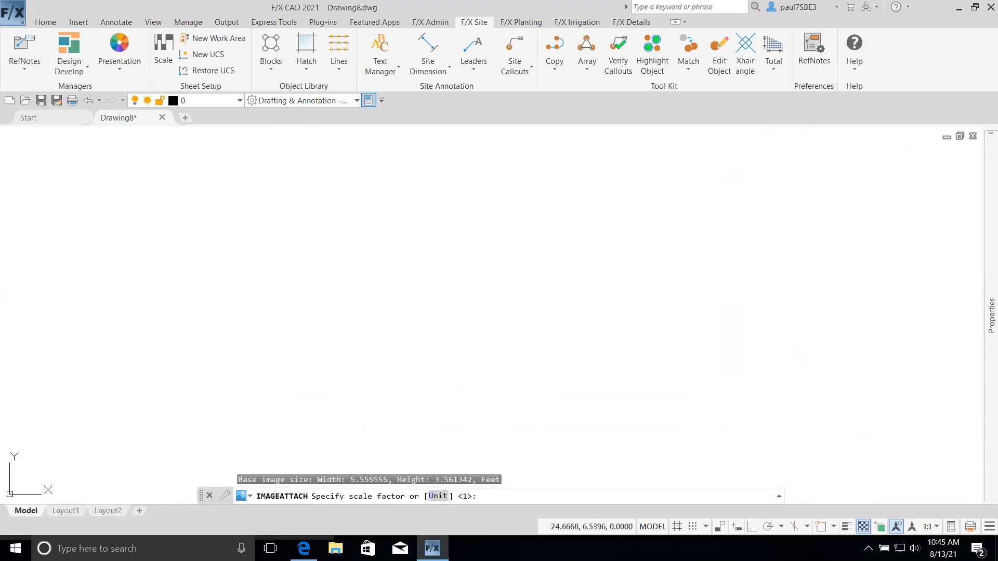
click(374, 399)
Scale the satellite image by reference from the ends of its 100 ft scale bar to a new length of 100
scroll(541, 418, up, 6)
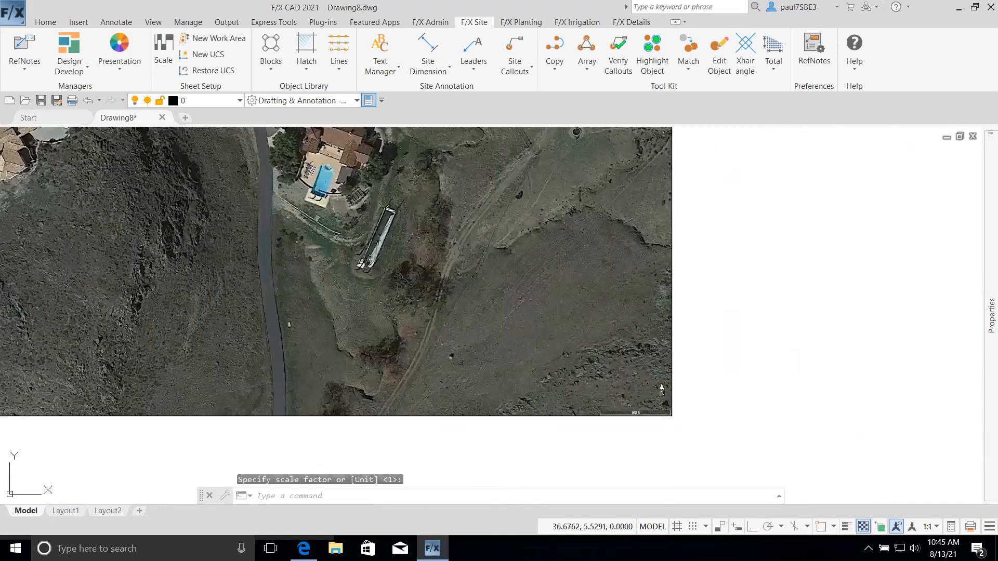
scroll(673, 416, up, 3)
click(694, 423)
click(643, 375)
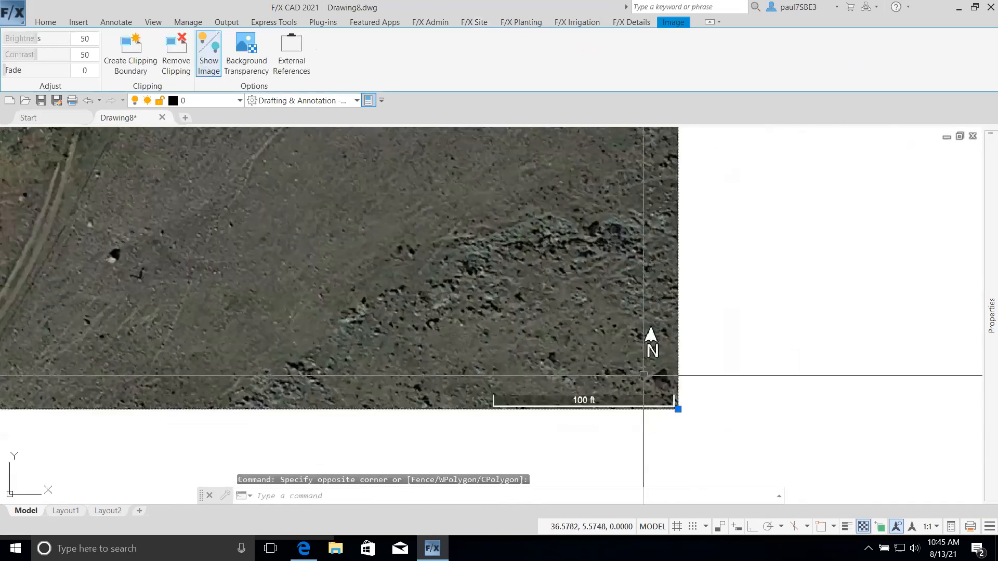
text(sc)
key(Return)
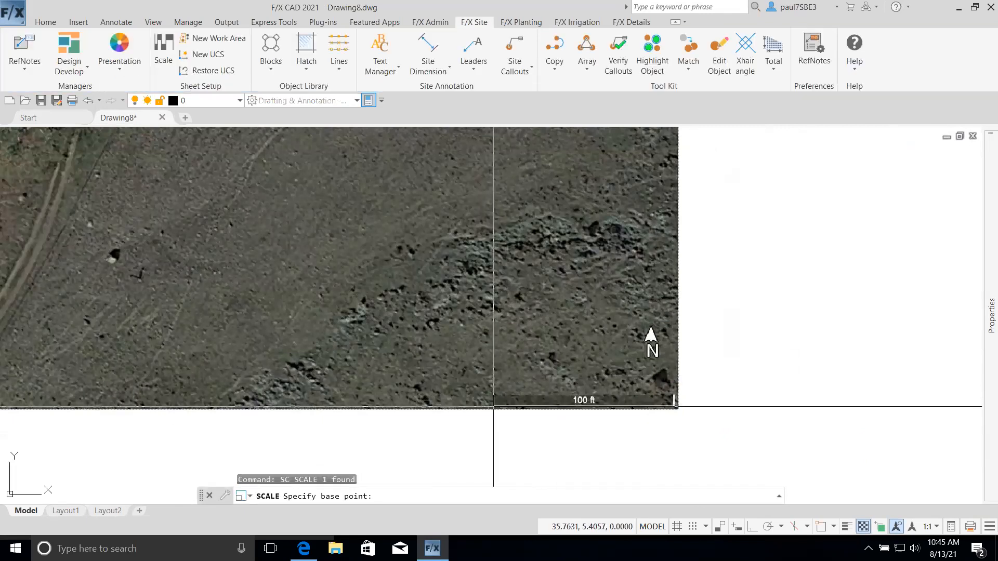
click(494, 407)
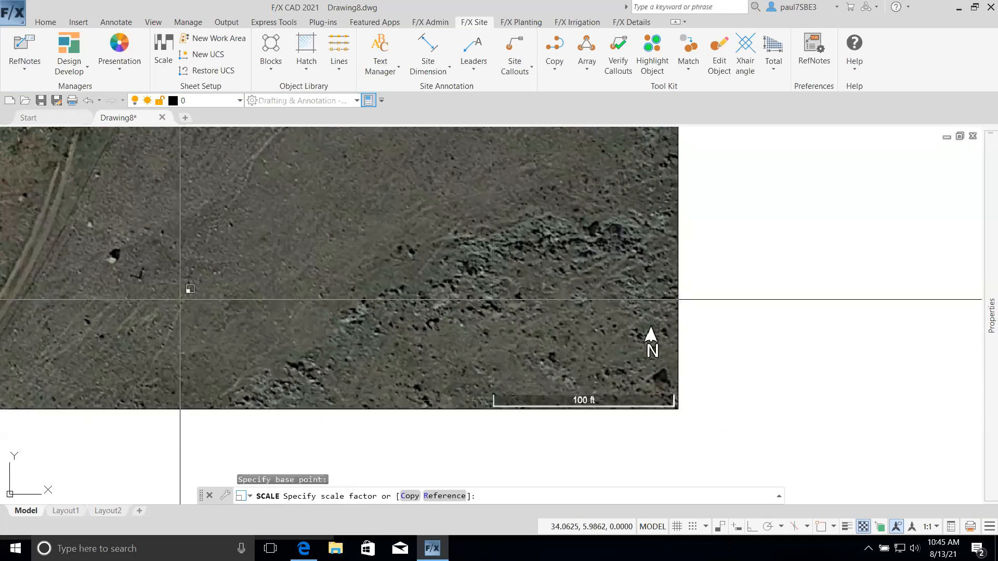
text(R)
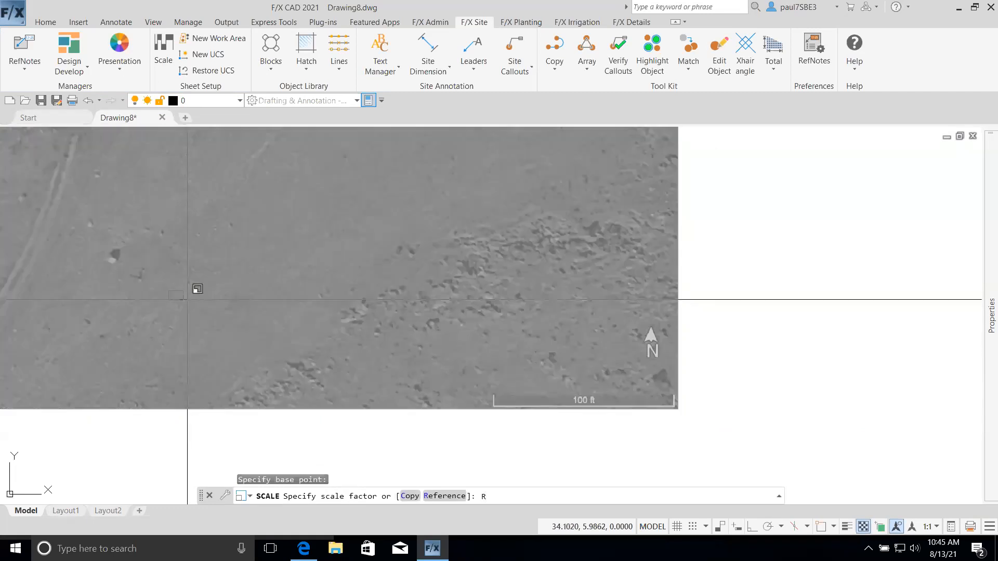
key(Return)
click(491, 403)
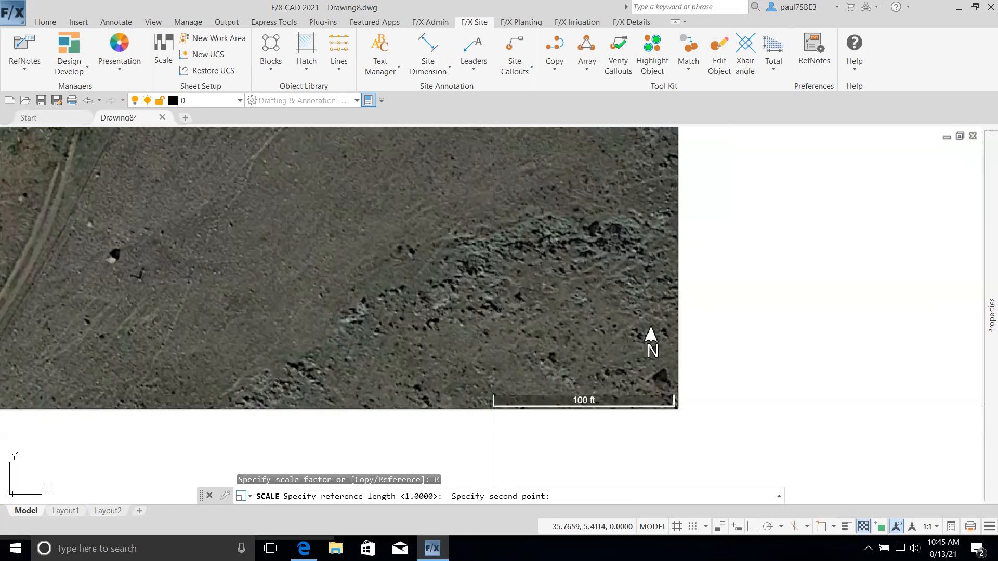
click(671, 405)
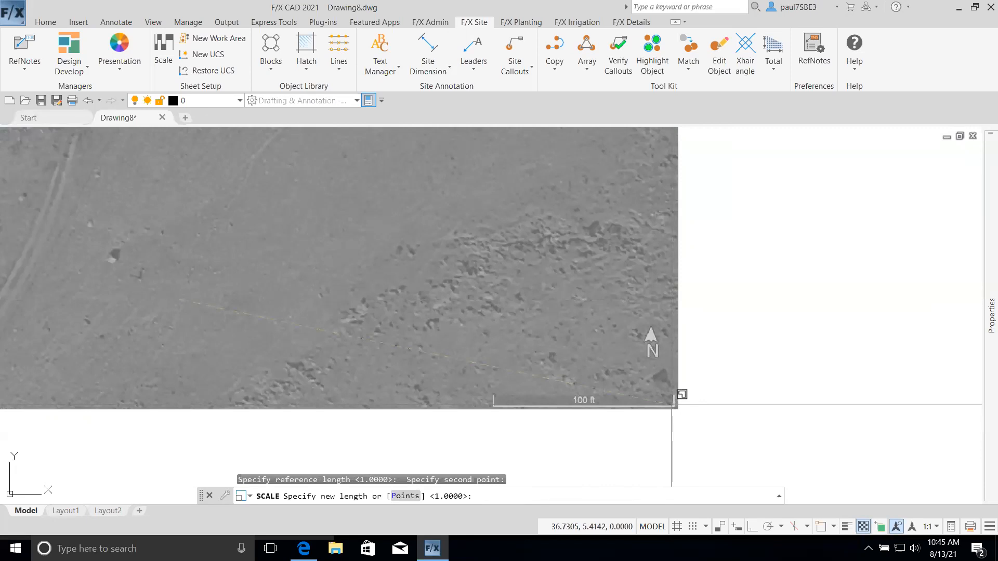
text(100)
key(Return)
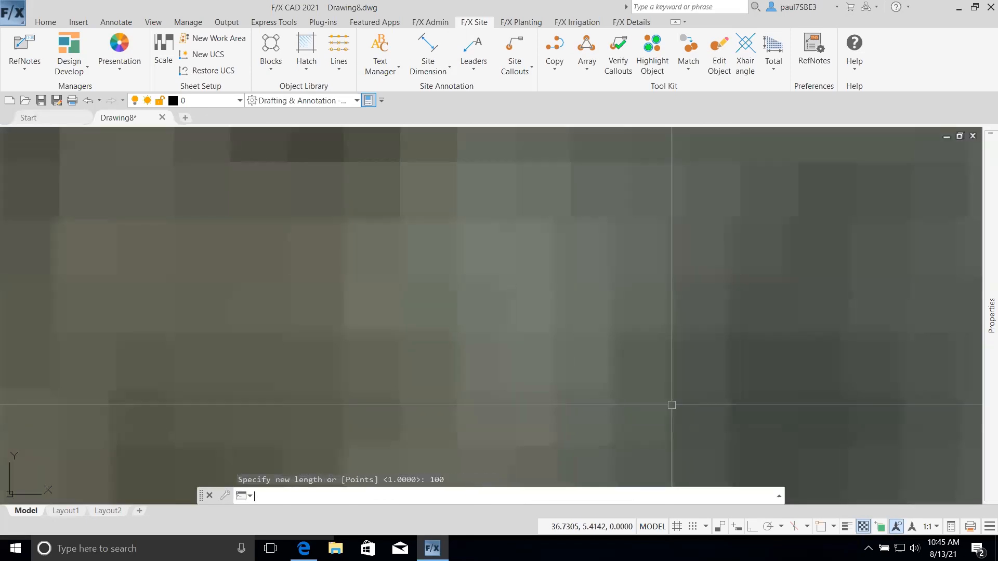
scroll(510, 298, down, 10)
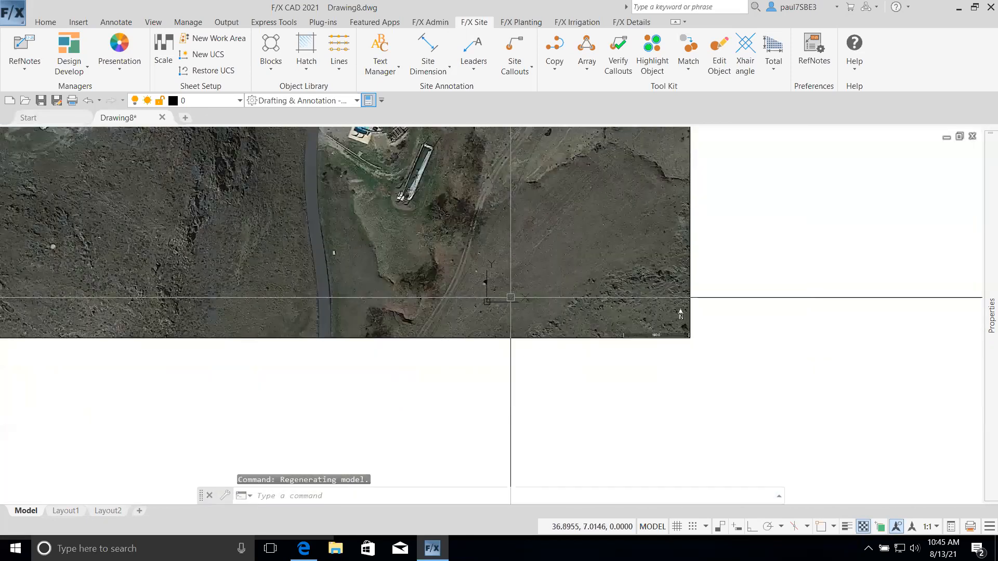
scroll(311, 200, up, 7)
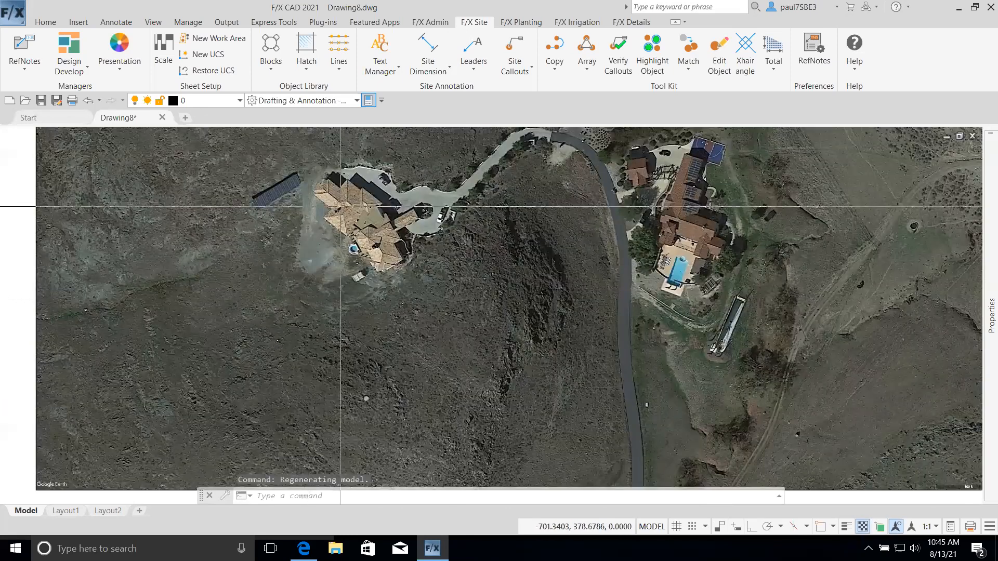
scroll(479, 296, up, 2)
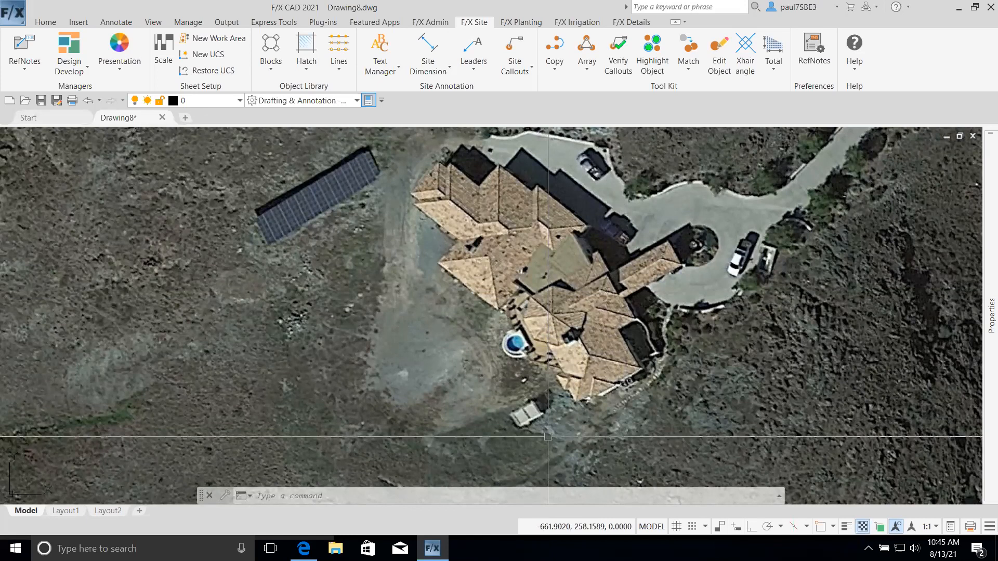
Start a new Land F/X project with the number CONCEPT and the name EXAMPLE
click(77, 73)
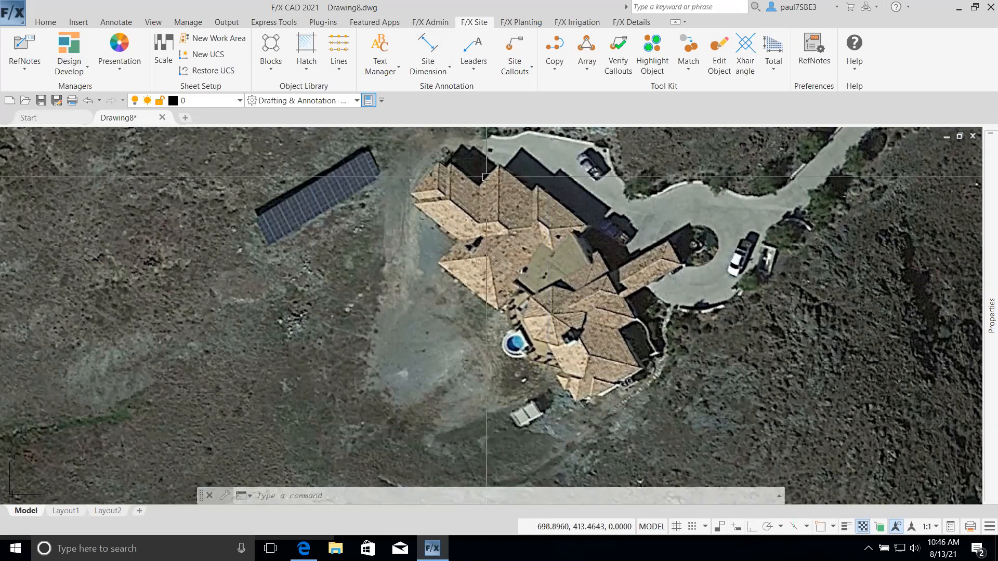
click(430, 22)
click(15, 47)
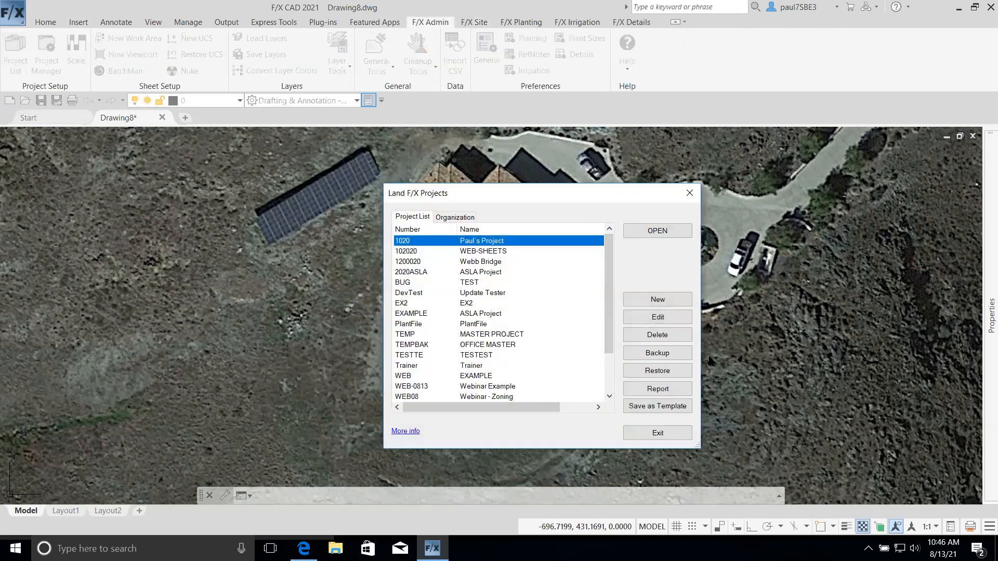
click(650, 298)
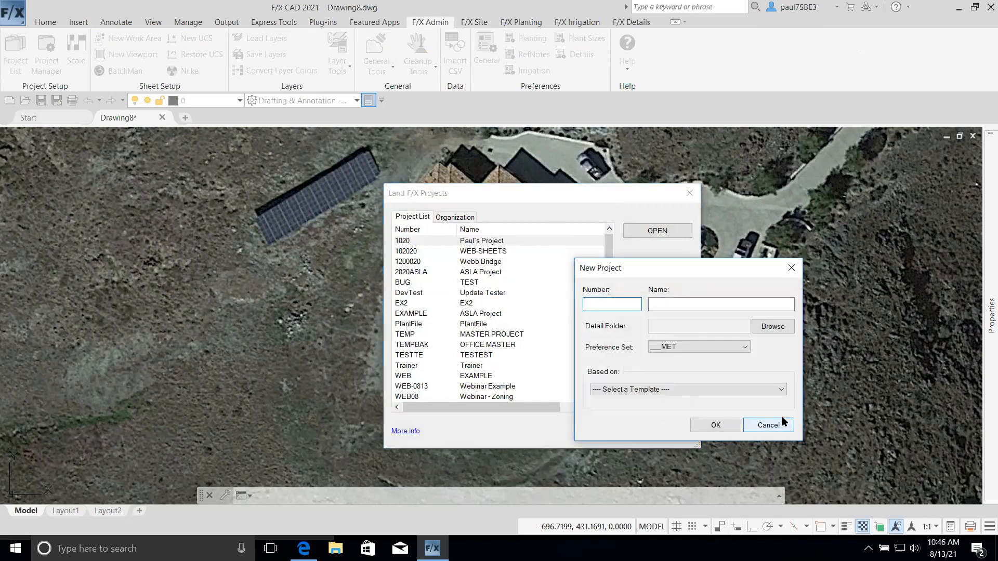
text(CONCEPT)
key(Tab)
text(CP)
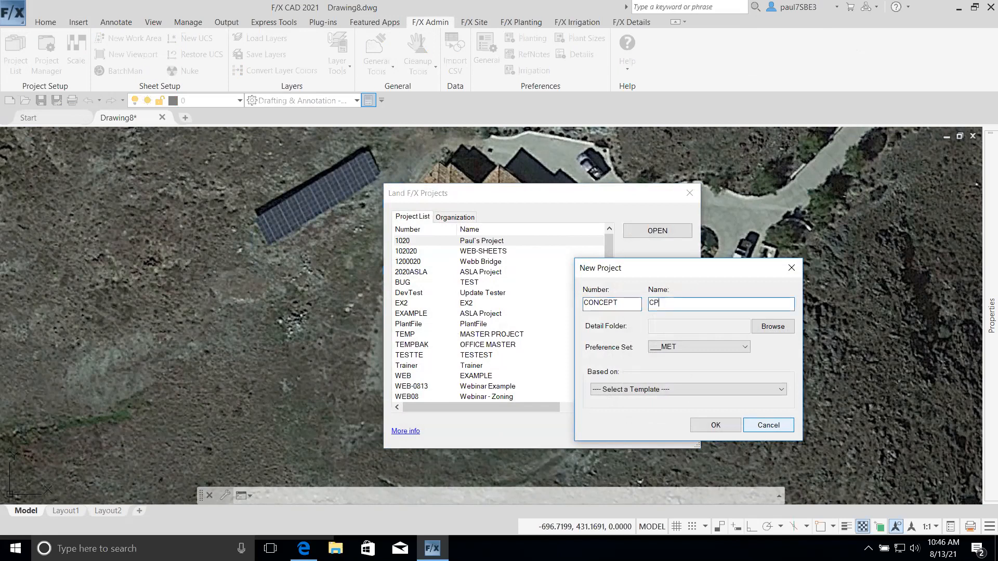
text(OCLE)
Assign the Imperial preference set to the CONCEPT project without a template, create it, and open it for the drawing
click(731, 347)
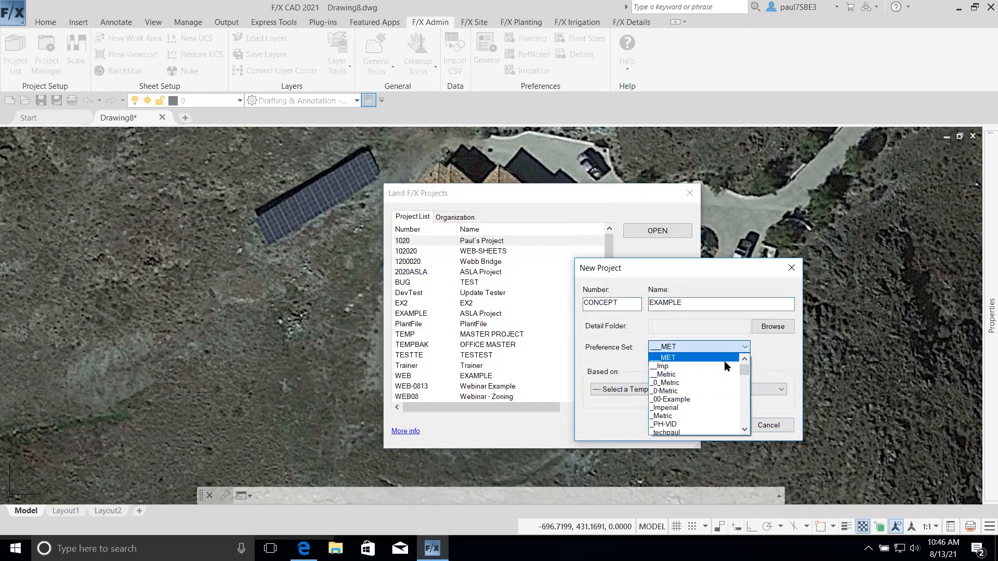
scroll(694, 404, down, 1)
scroll(693, 398, down, 1)
click(693, 389)
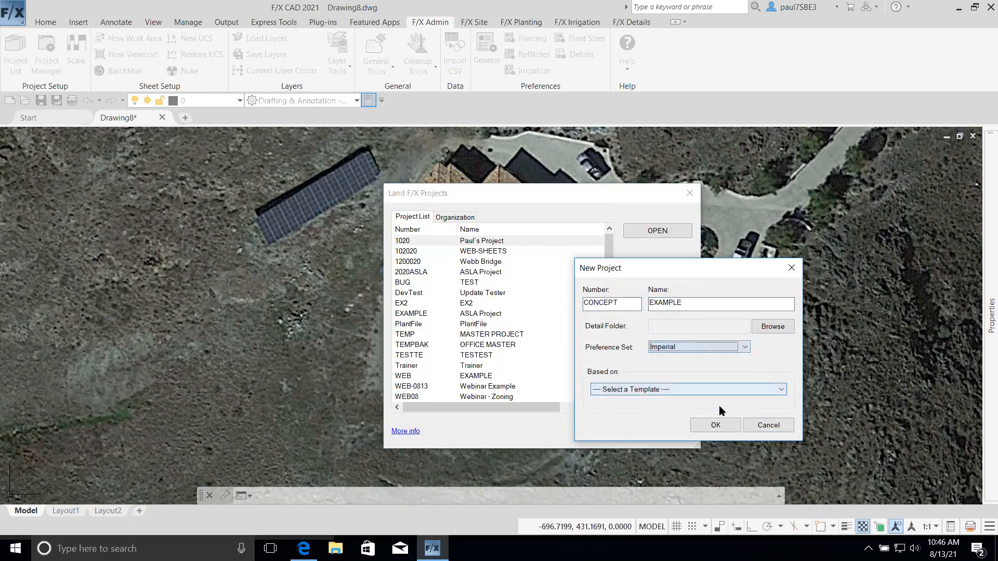
click(715, 425)
click(671, 237)
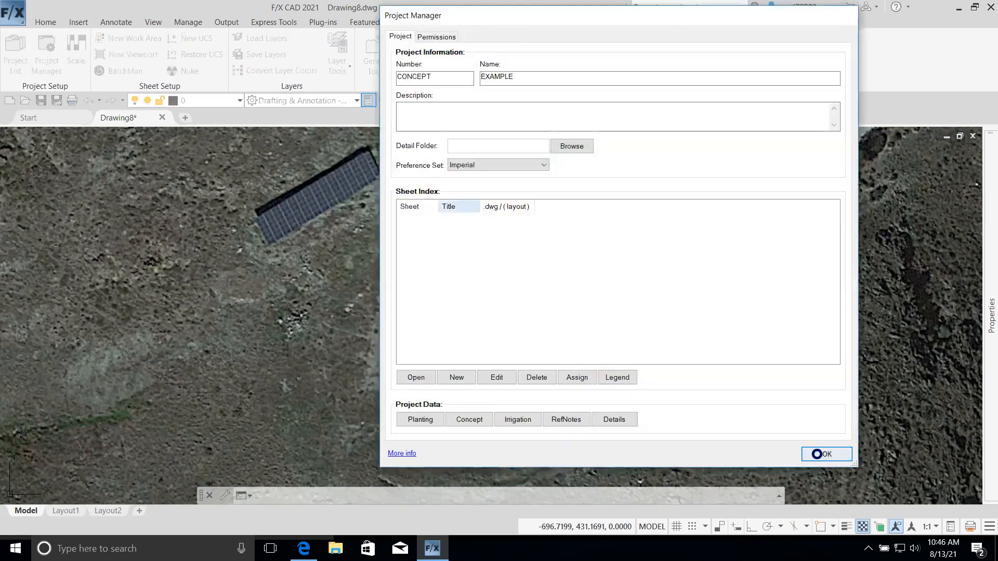
click(823, 454)
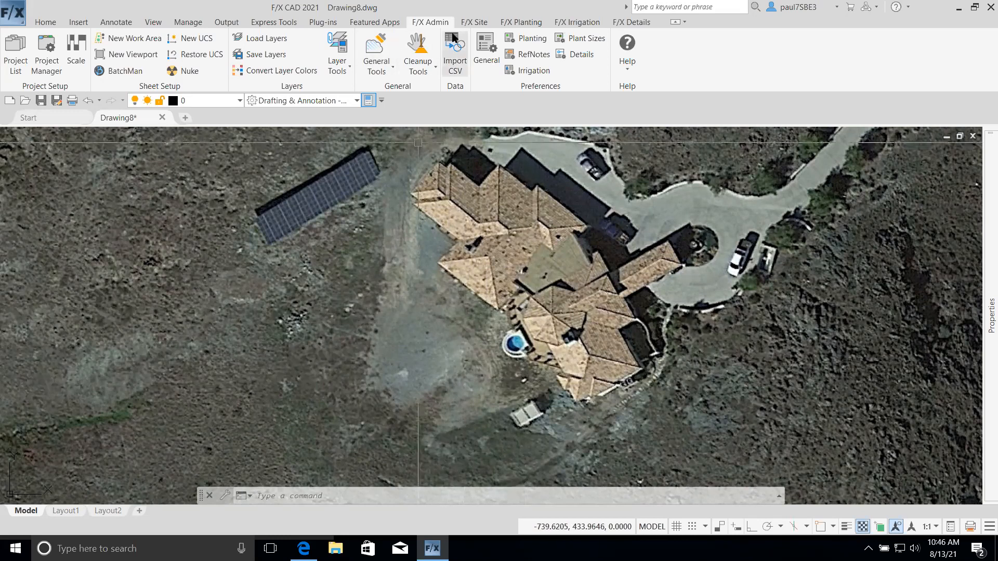
Start a new concept area with the Pool truecolor hatch, titled POOL, at a cost of 100 $/sf
scroll(436, 31, down, 1)
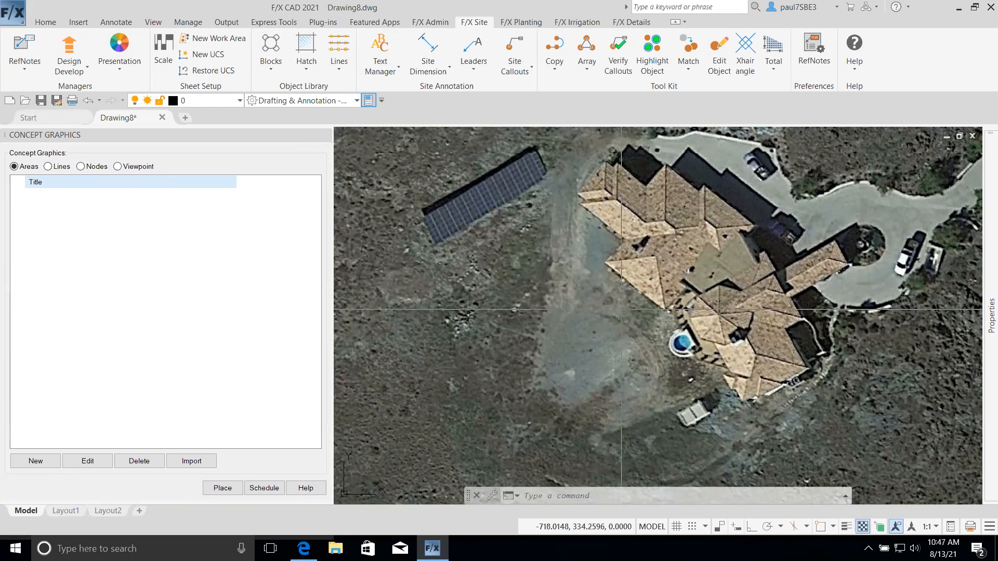
click(46, 461)
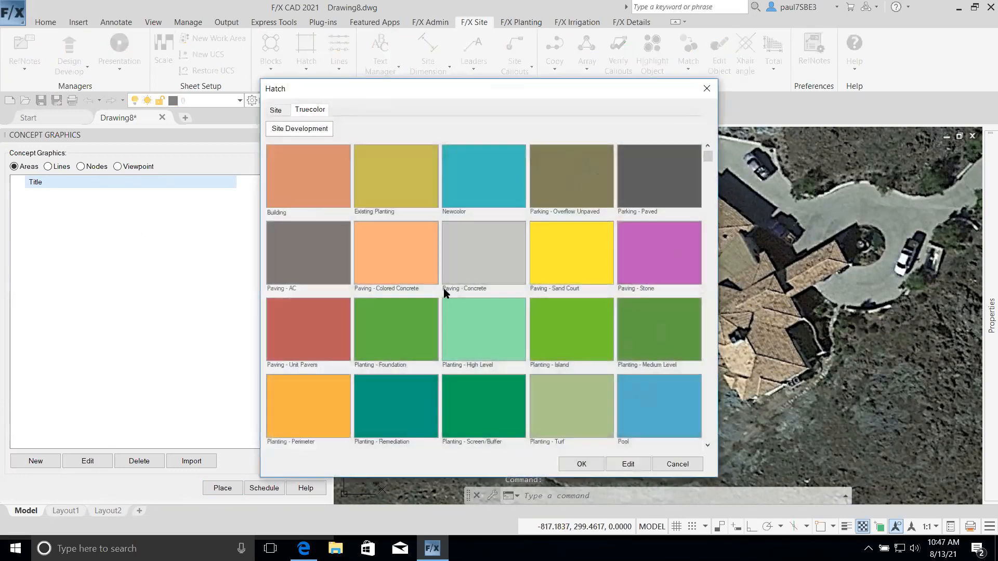
click(671, 413)
click(578, 463)
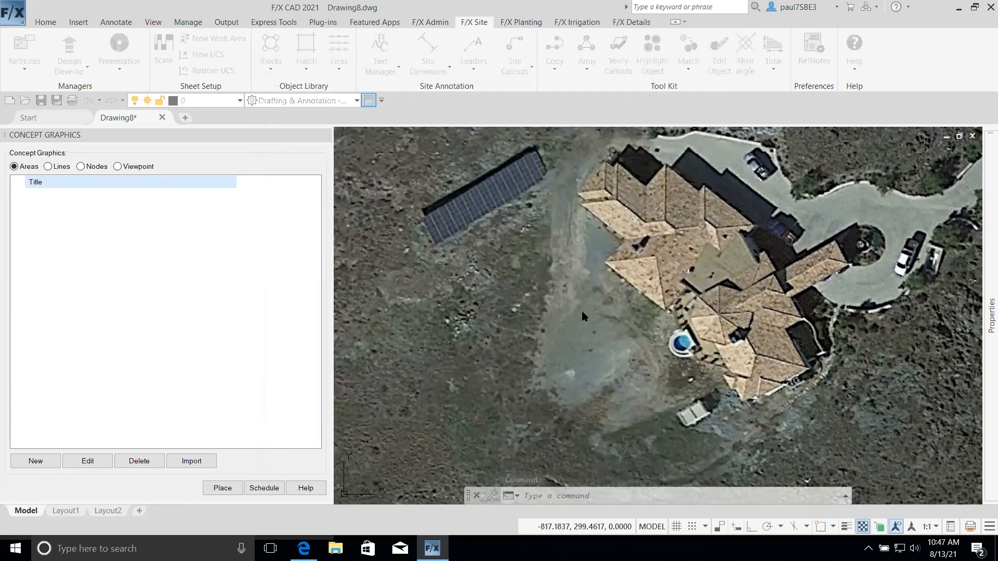
drag(681, 235, 348, 116)
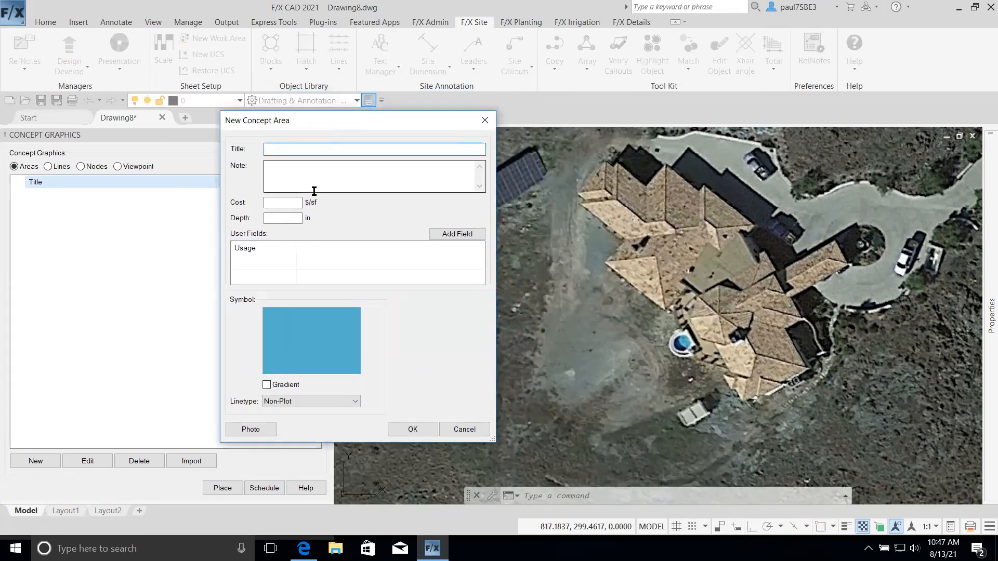
click(294, 203)
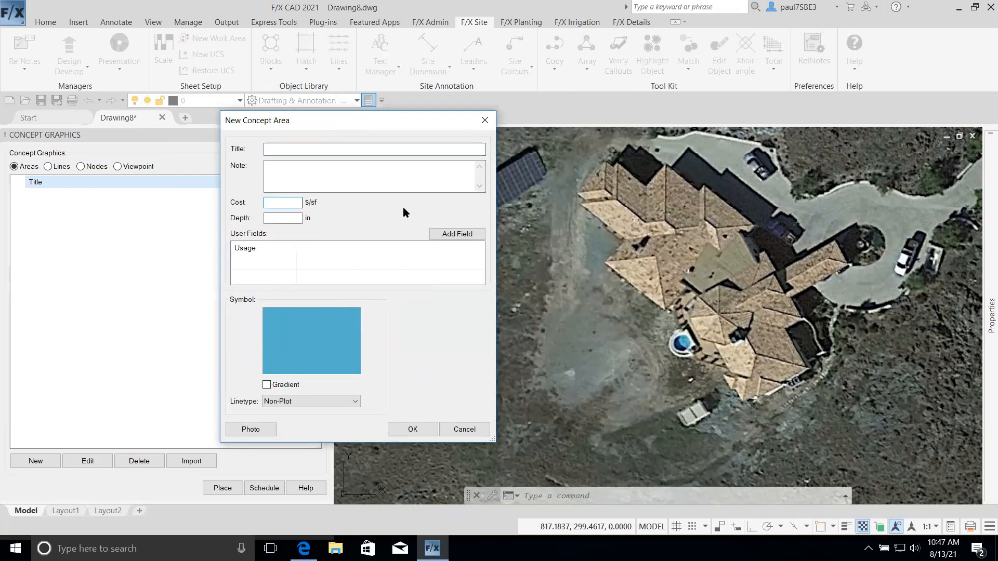
text(100)
text(POOL)
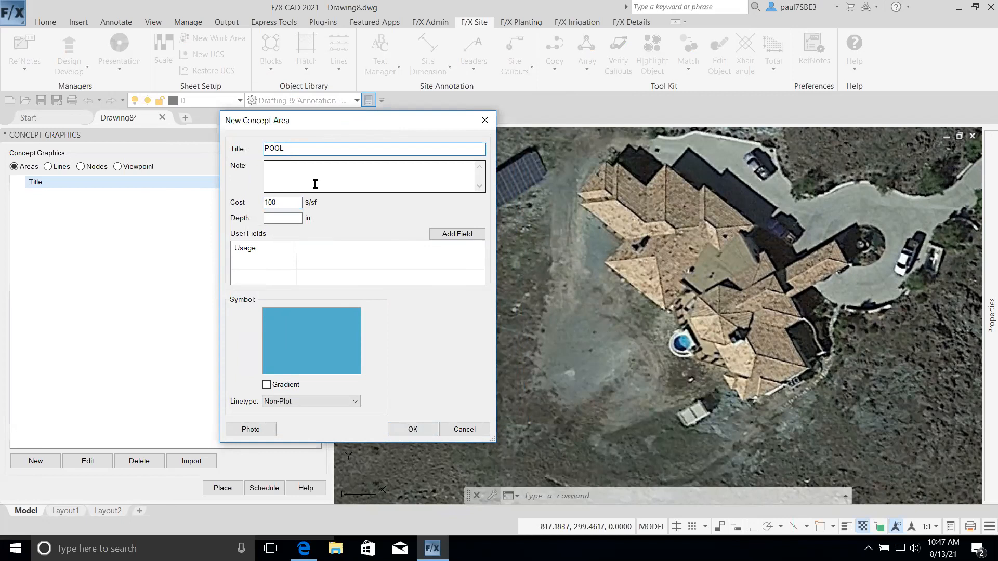
Attach POOL.jpeg from the MANSION folder as the POOL area's photo and save the concept area
click(319, 167)
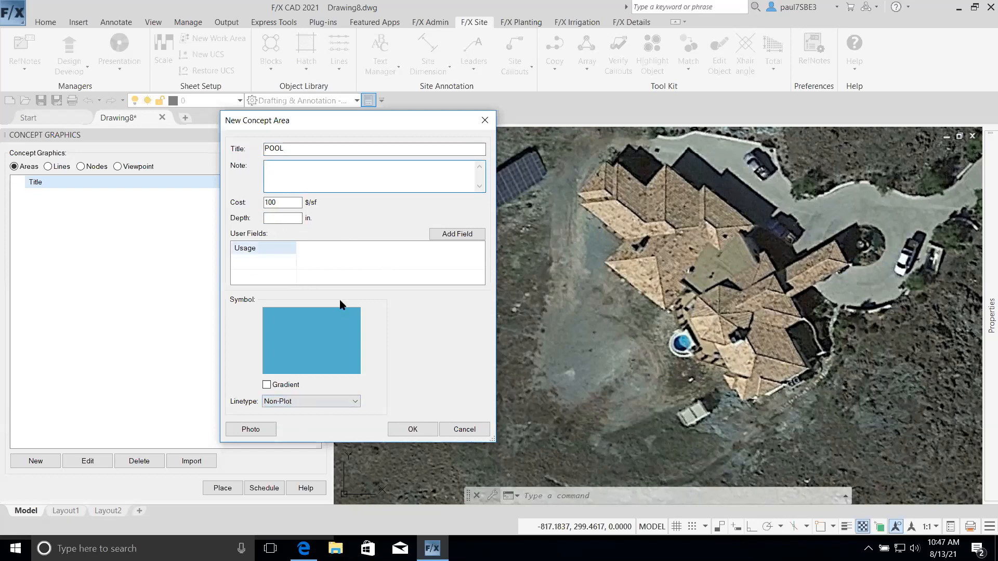
click(253, 429)
click(404, 454)
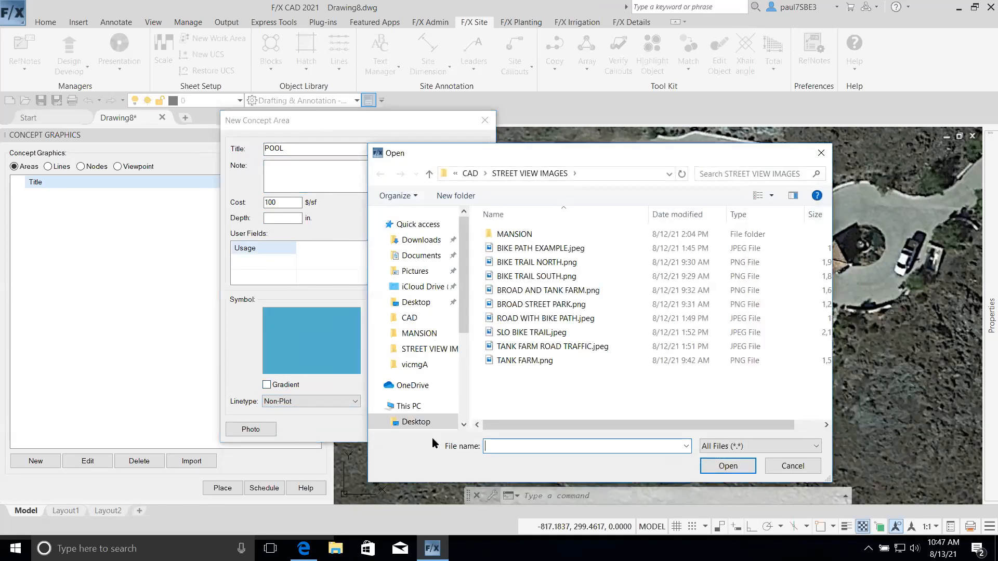
double_click(546, 238)
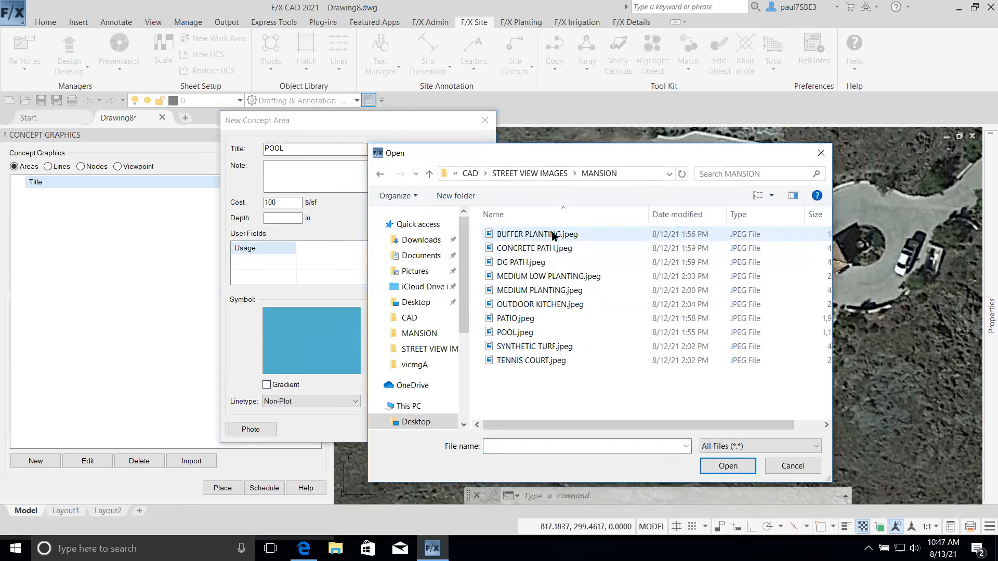
click(530, 332)
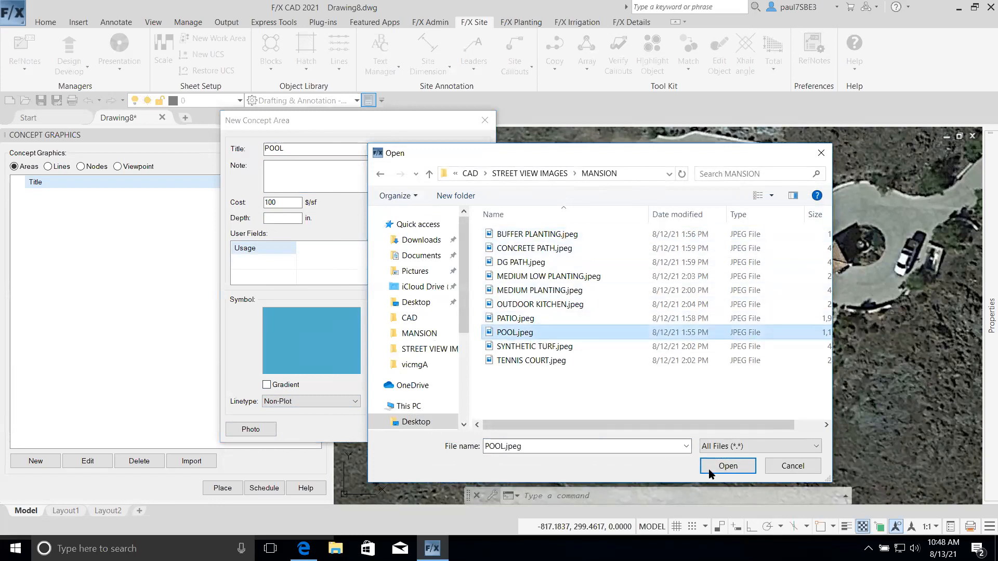
click(727, 466)
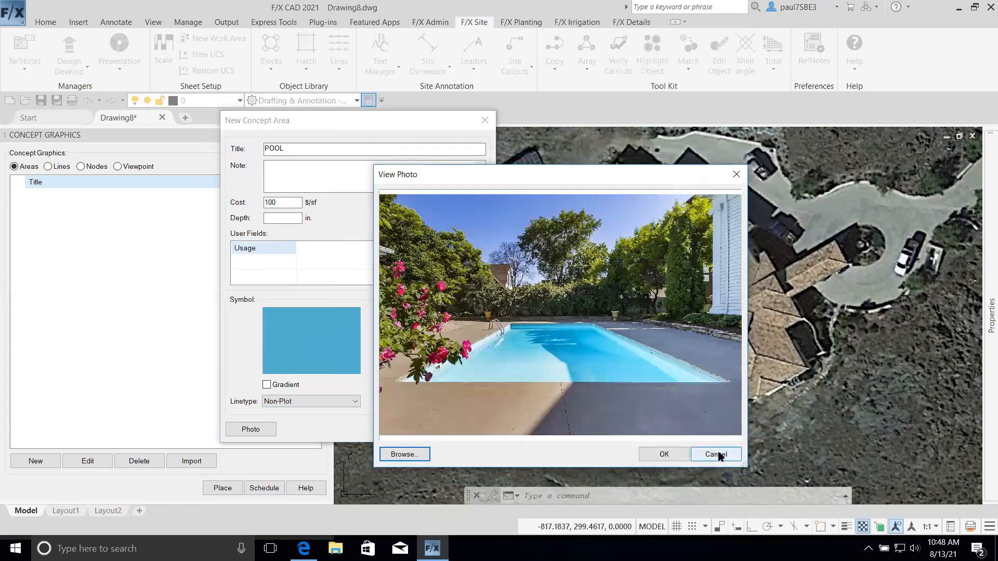
click(657, 456)
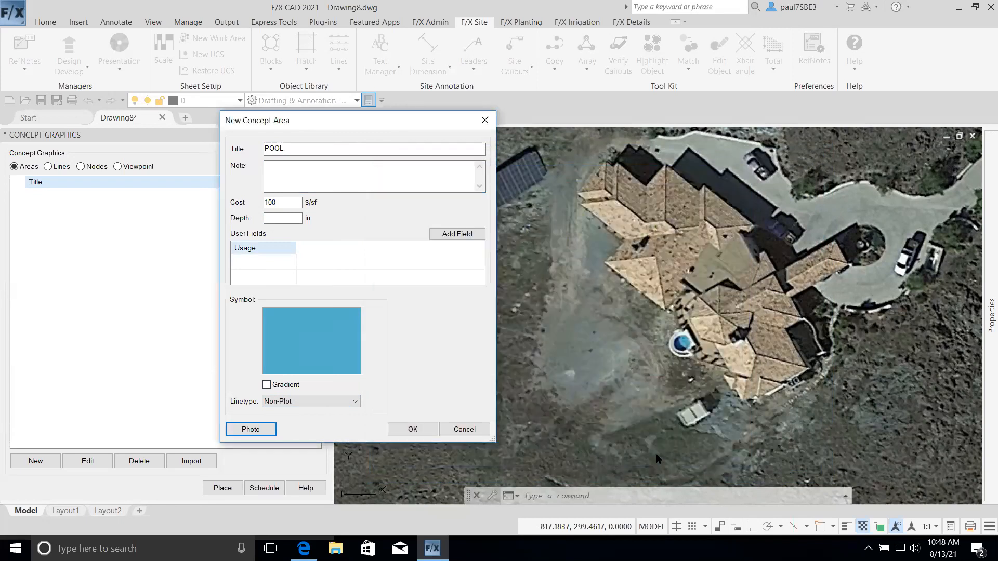
click(413, 429)
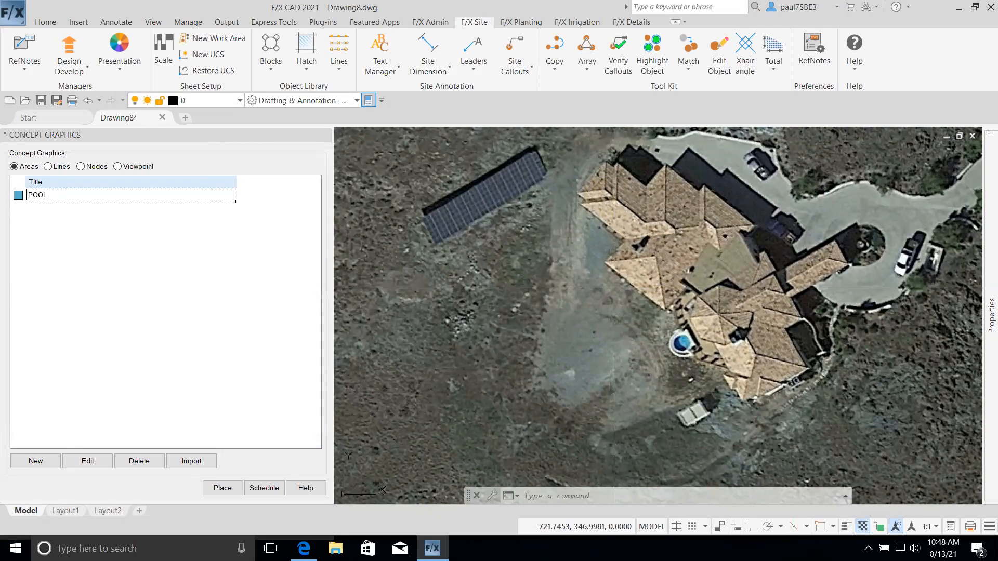
Insert one POOL-PV-101-004 pool block in the bare ground behind the mansion, rotated to match the house's angle
click(280, 42)
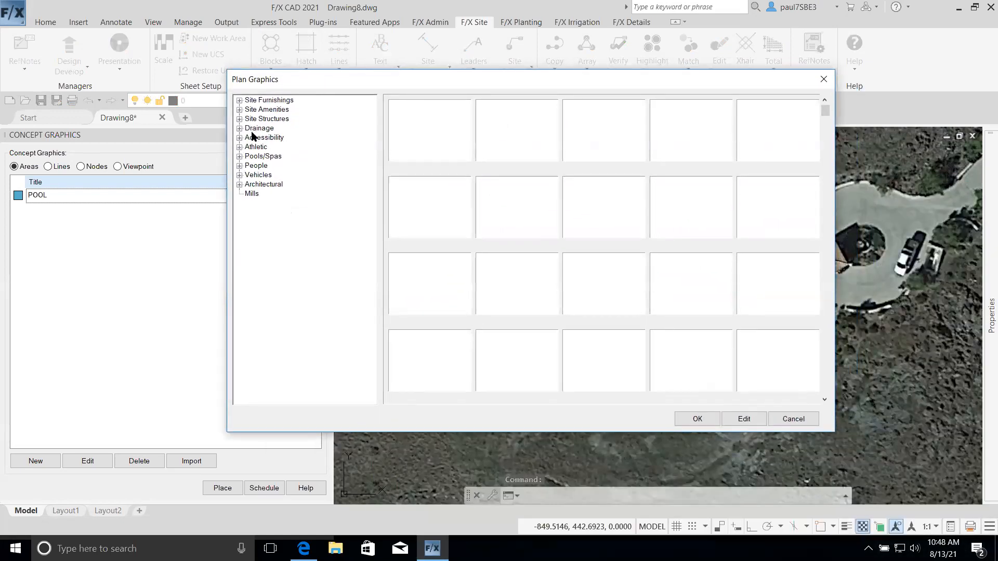
click(240, 156)
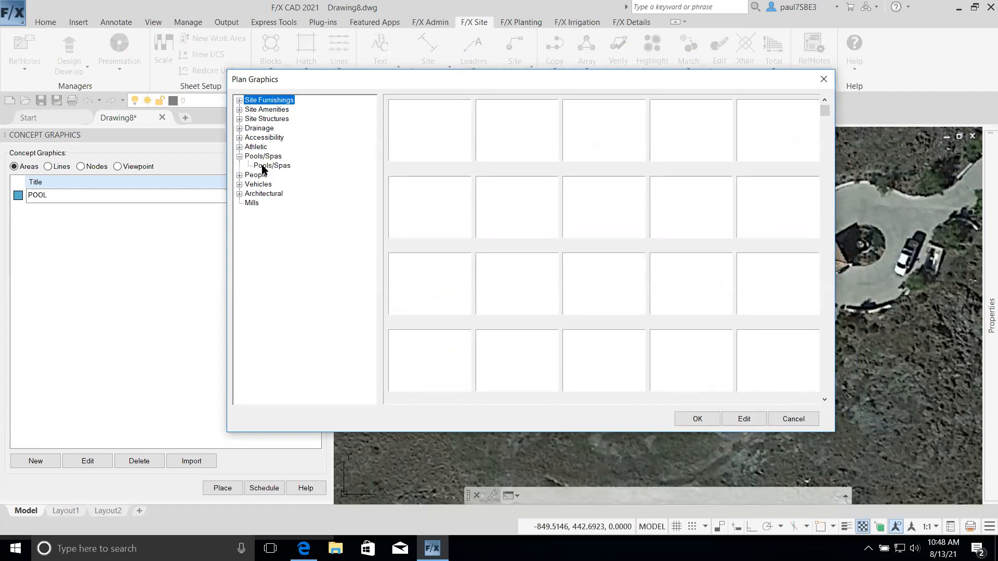
click(287, 166)
click(696, 147)
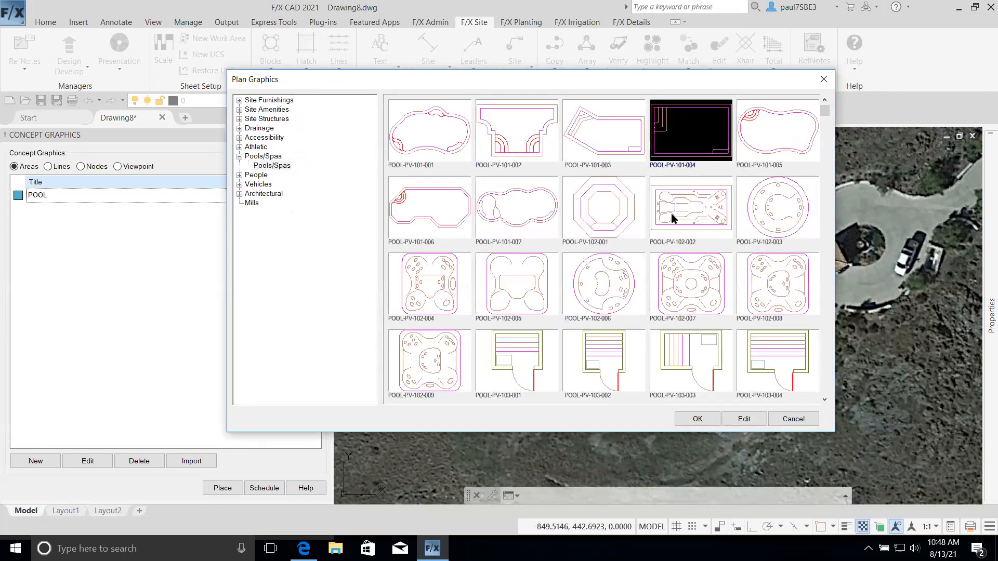
click(693, 419)
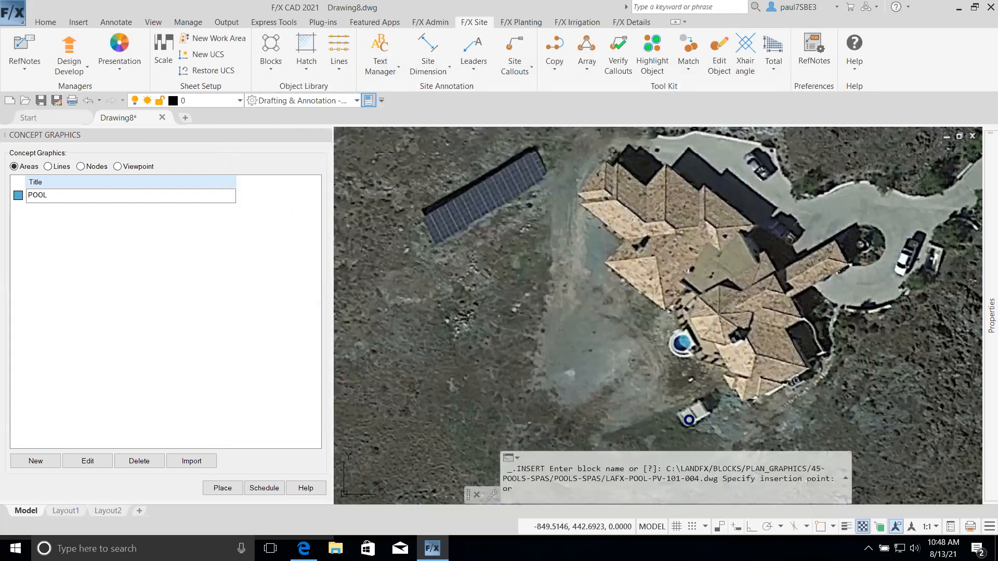
click(606, 319)
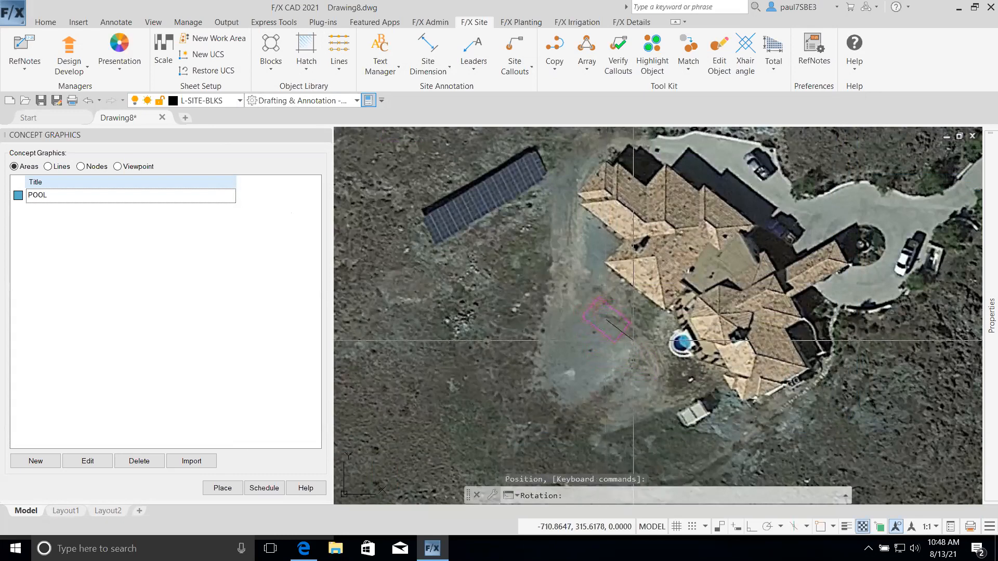
click(633, 340)
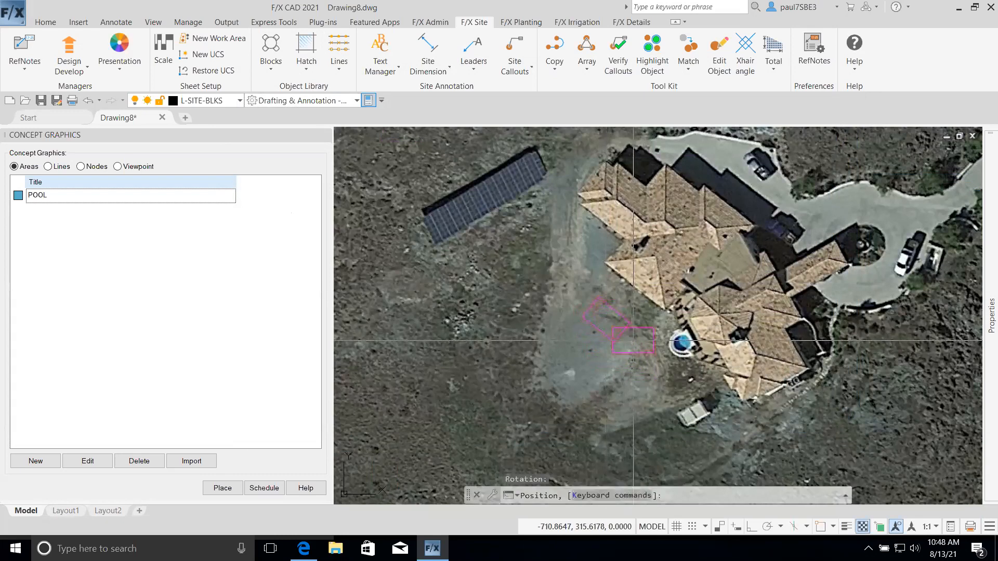
key(Escape)
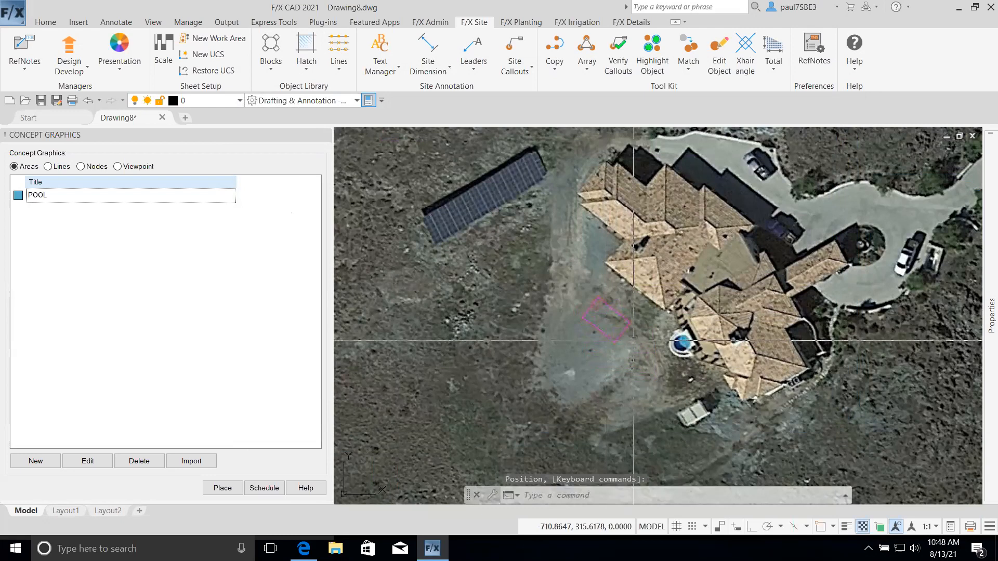
Place the POOL concept area by drawing a closed four-corner boundary just outside the inserted pool block
scroll(631, 318, up, 5)
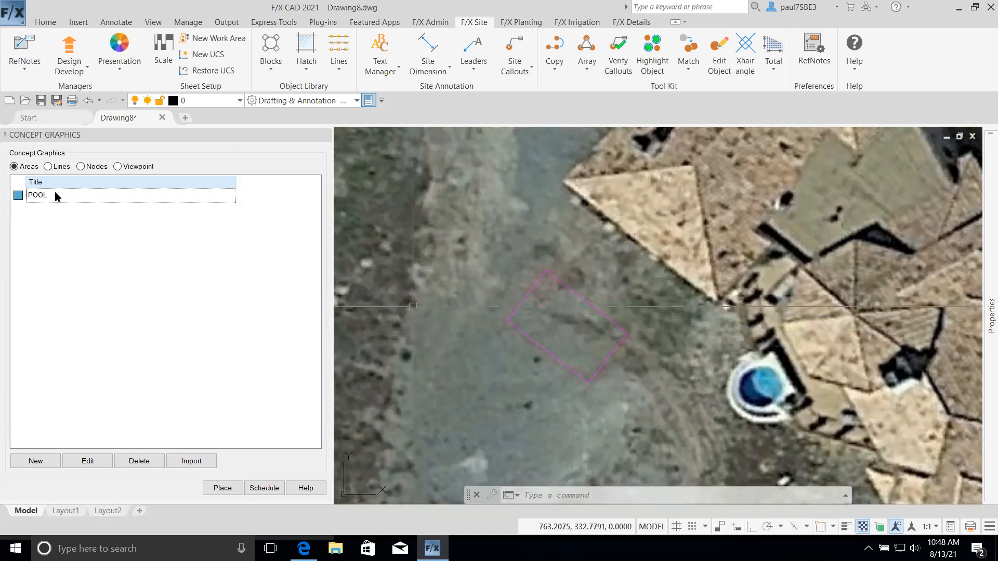
click(225, 487)
click(534, 305)
click(434, 237)
text(200)
click(495, 338)
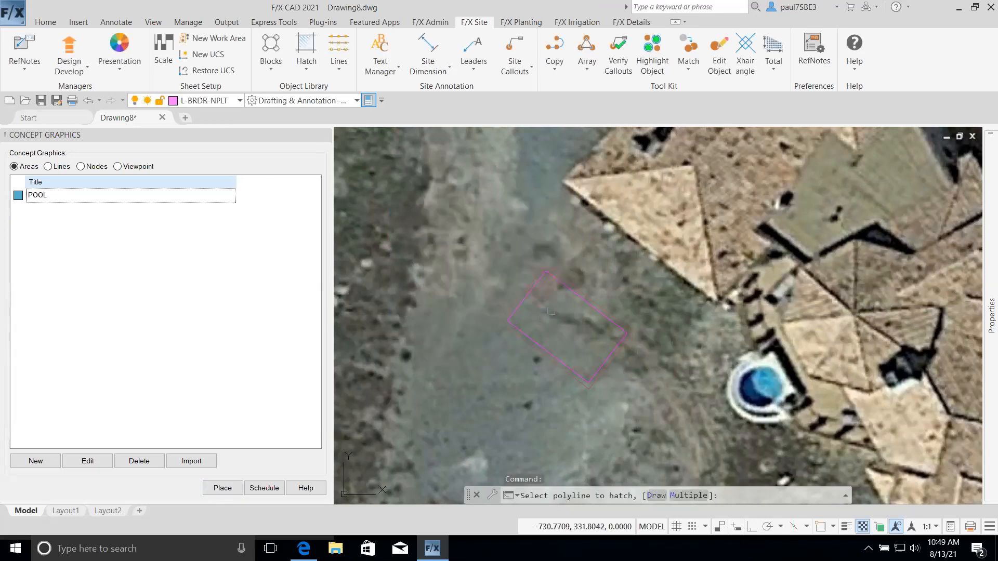
key(Return)
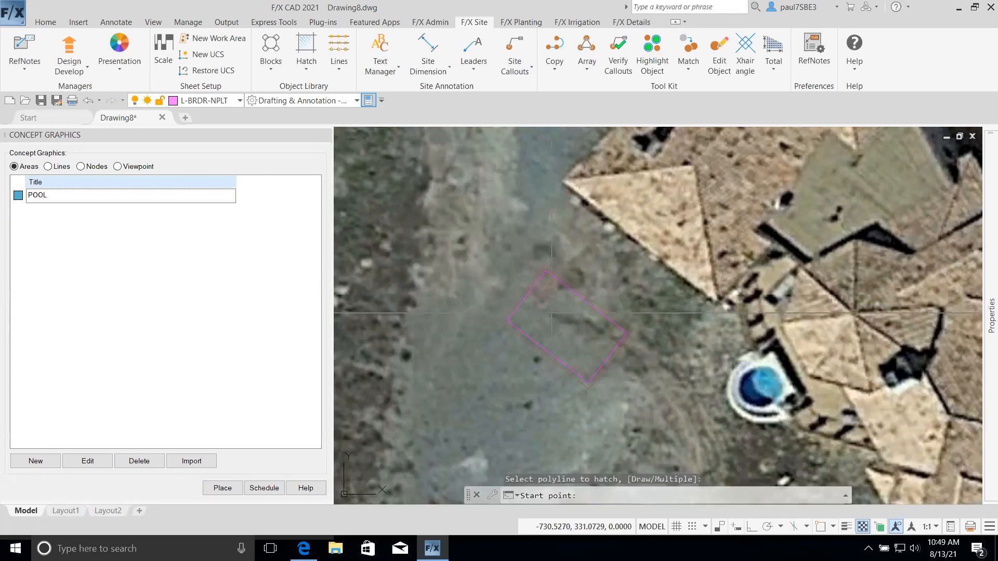
scroll(545, 268, up, 2)
click(545, 269)
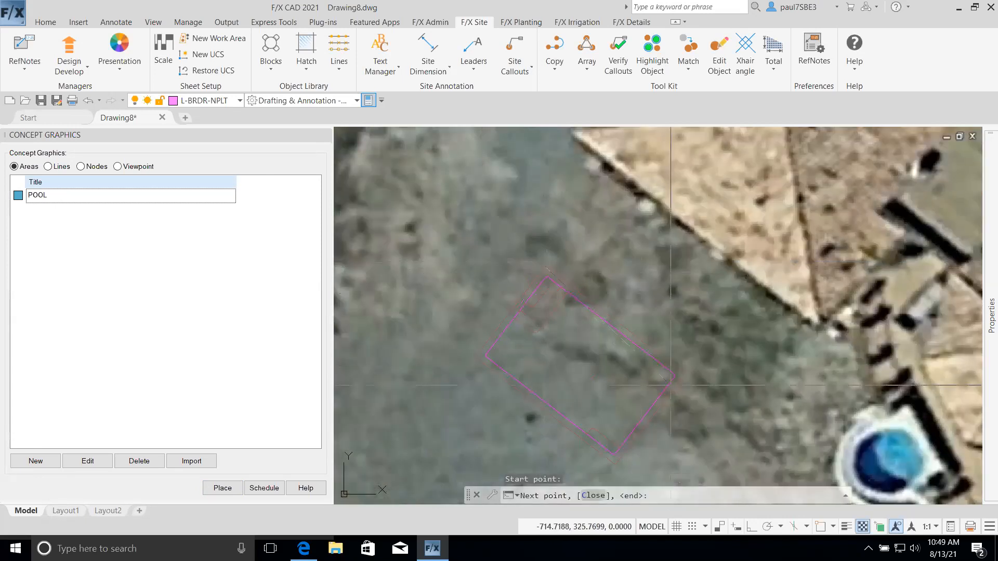
click(685, 374)
click(616, 462)
click(478, 357)
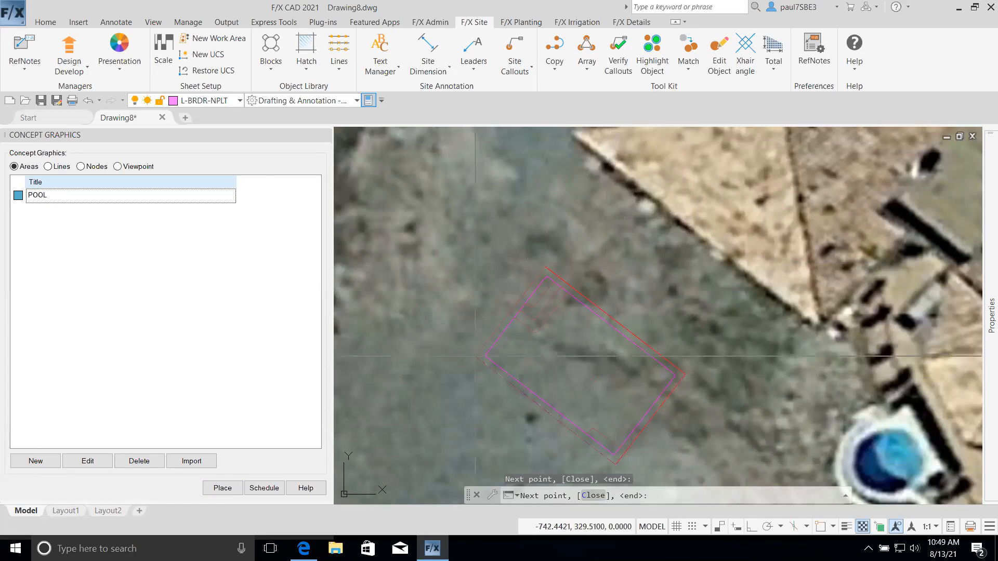
text(c)
key(Return)
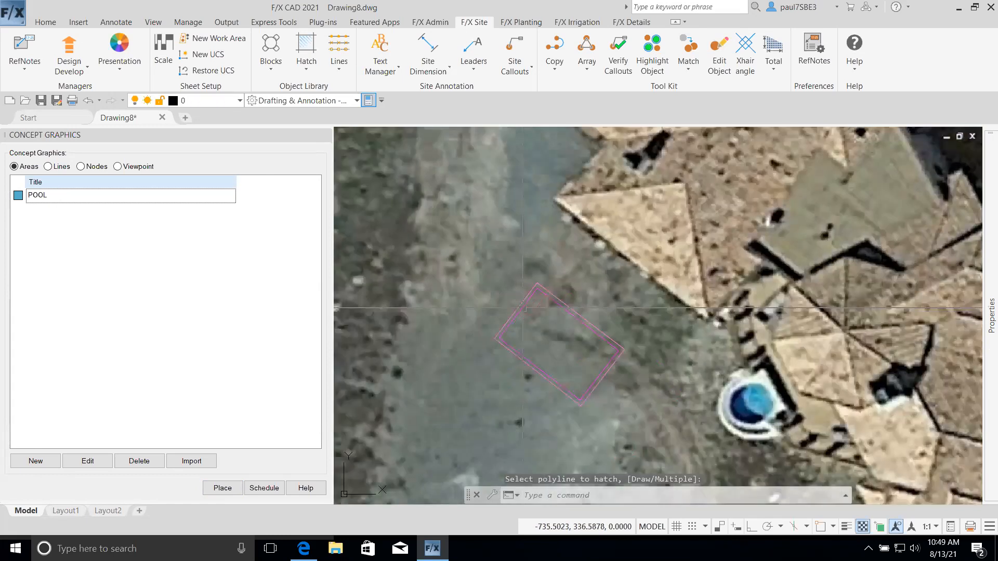
Send the satellite image to the back of the draw order
scroll(522, 308, down, 6)
scroll(522, 308, down, 5)
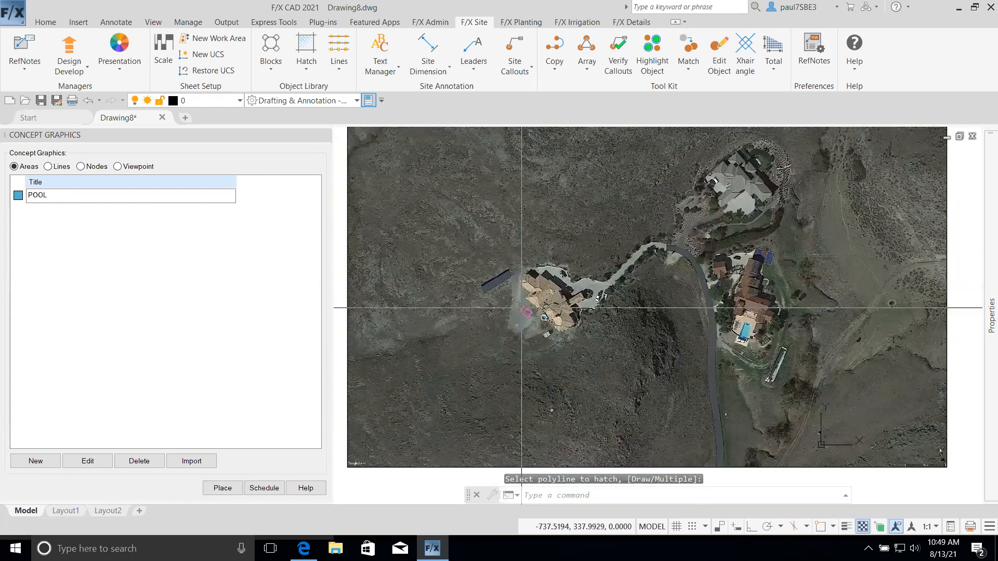
click(346, 291)
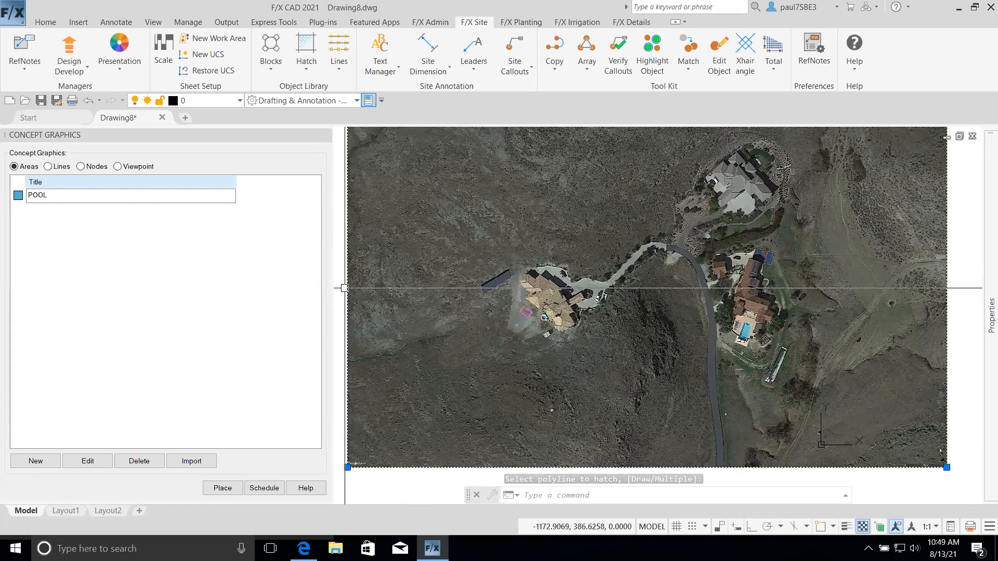
right_click(346, 290)
mouse_move(422, 370)
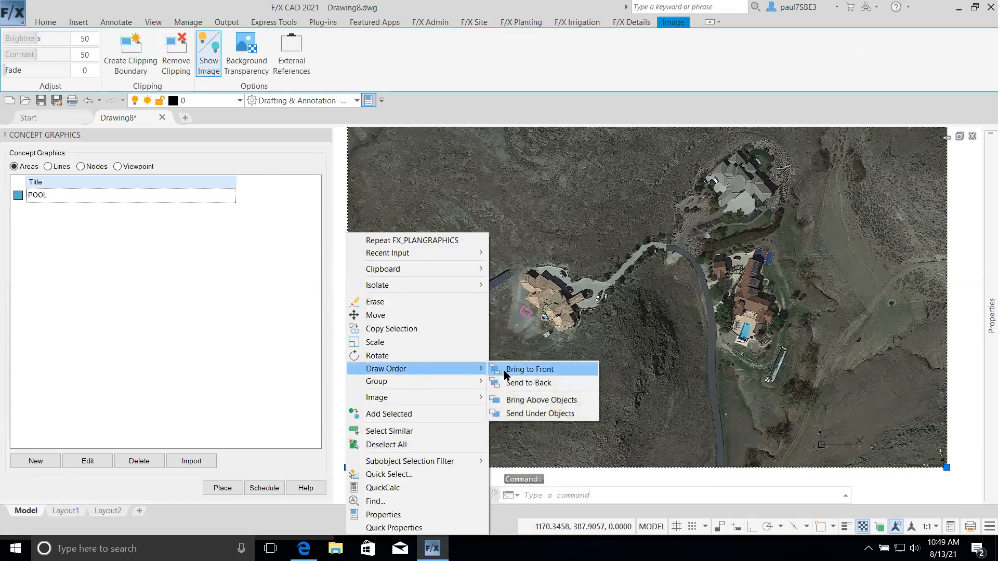
click(523, 384)
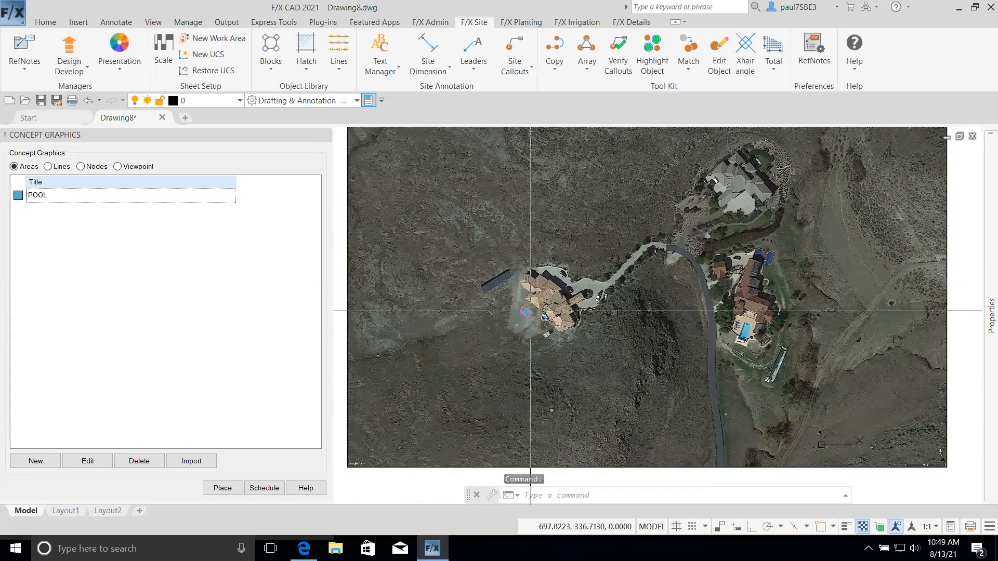
scroll(530, 314, up, 5)
key(Escape)
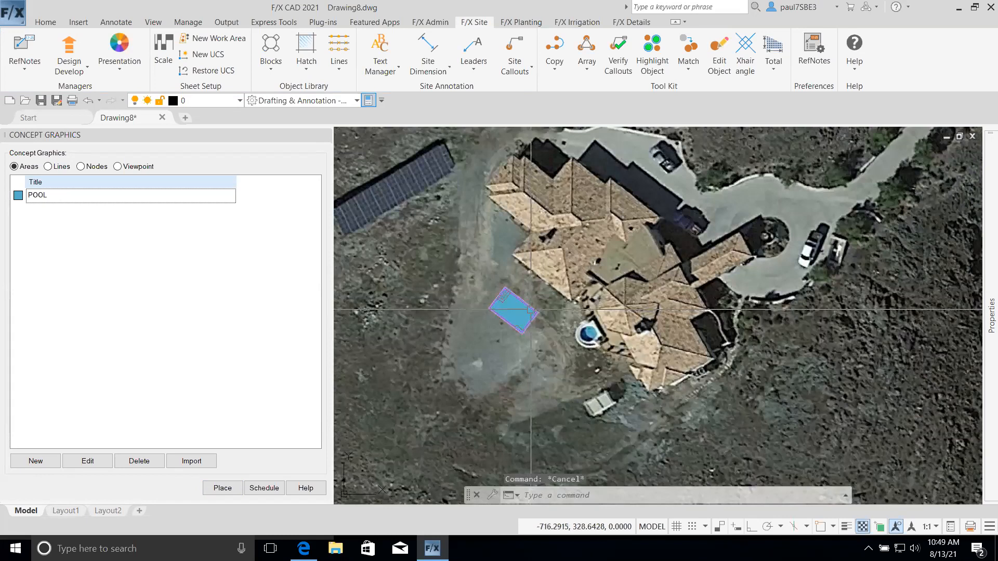
scroll(529, 322, down, 2)
scroll(529, 323, up, 2)
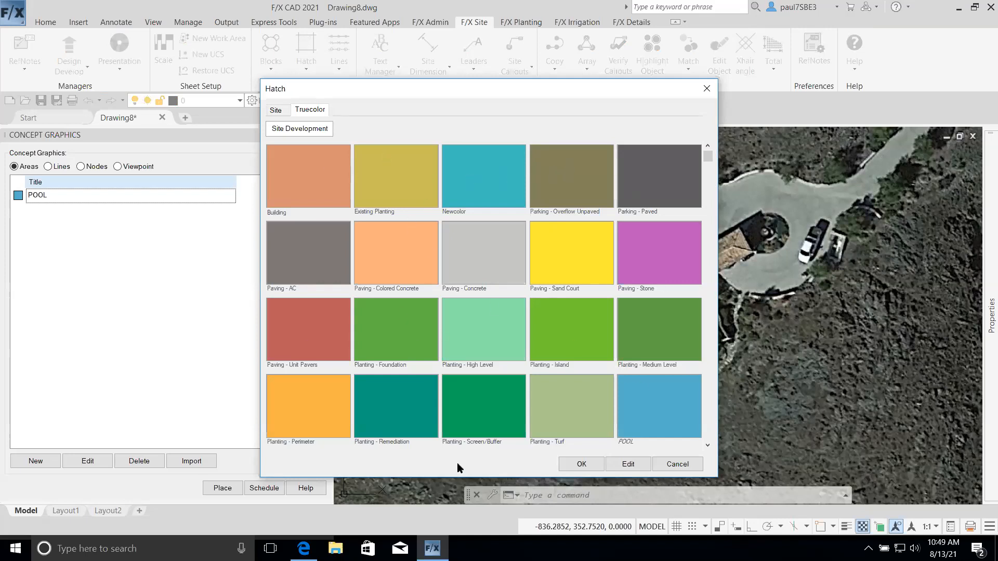
Create a concept area titled PATIO SPACE with the Paving - Unit Pavers truecolor hatch and a cost of 15 $/sf
click(335, 323)
click(570, 465)
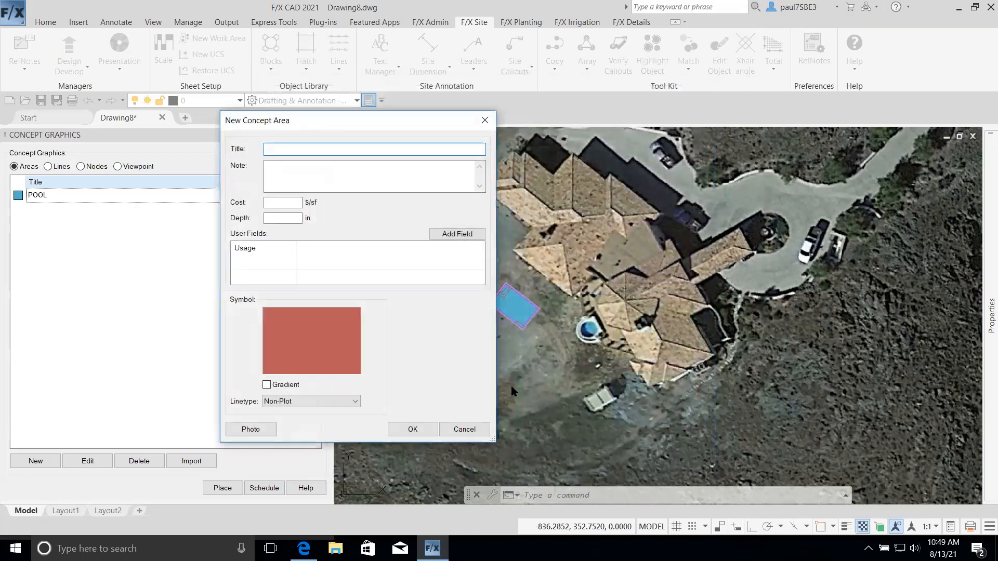
key(BackSpace)
text(SPACE)
click(293, 203)
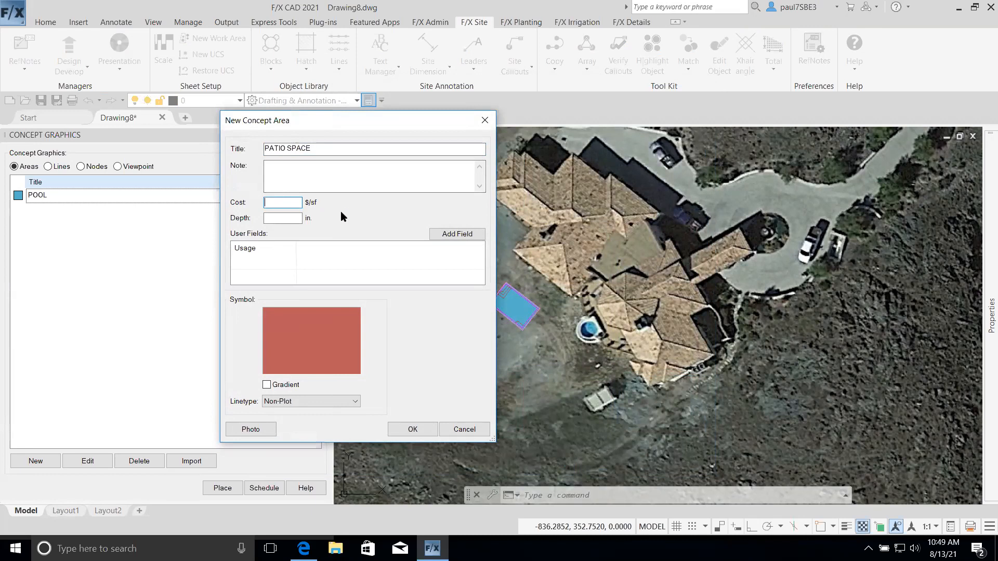
text(15)
click(413, 429)
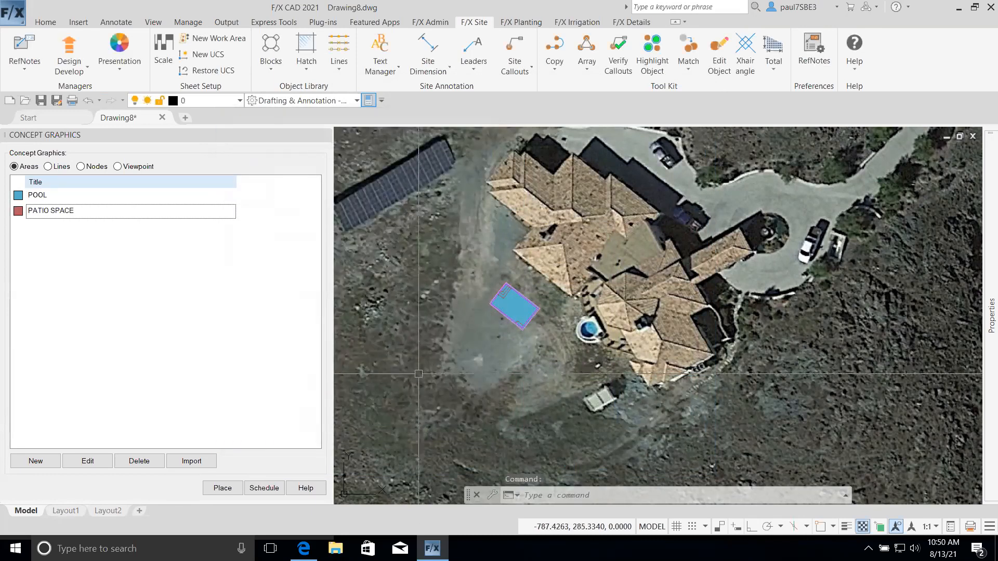
Draw a closed polyline for the patio boundary around the pool, running along the mansion's rear walls and up beside the house
click(222, 489)
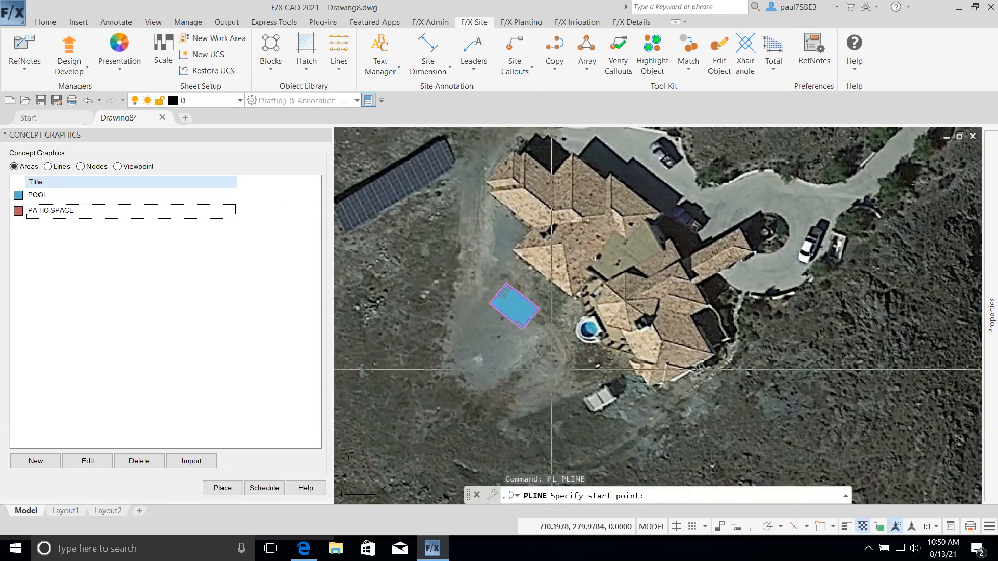
click(572, 297)
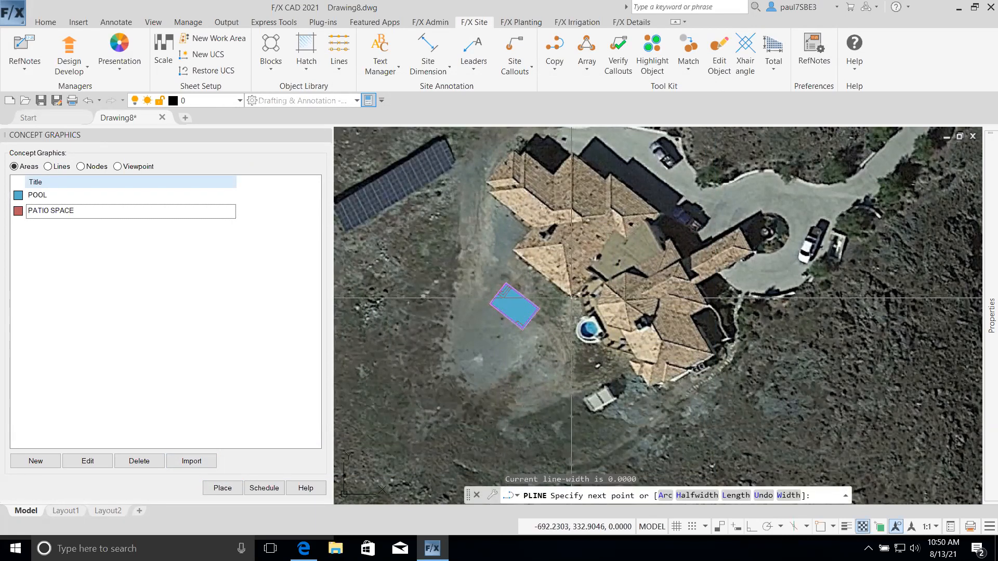
click(534, 351)
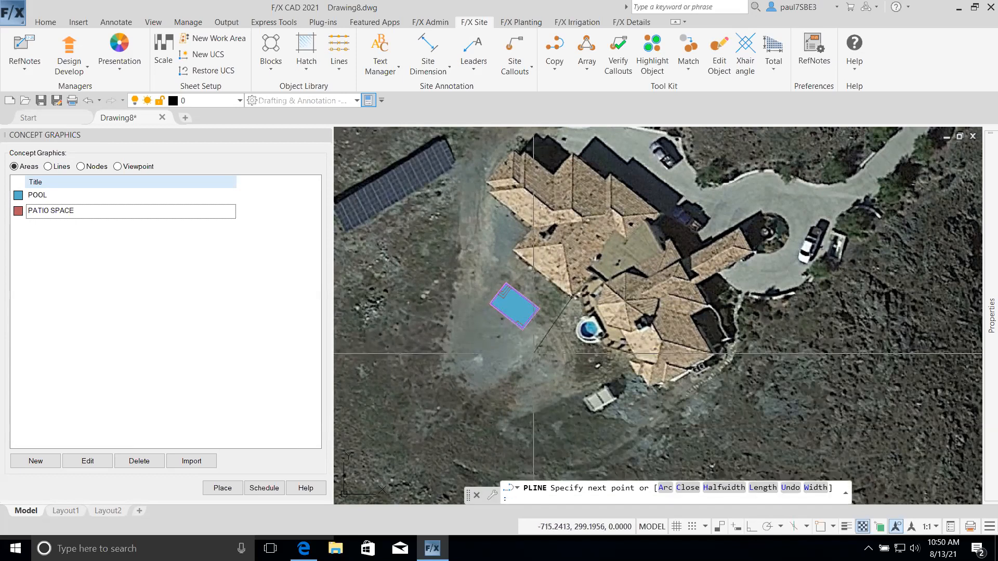
click(466, 304)
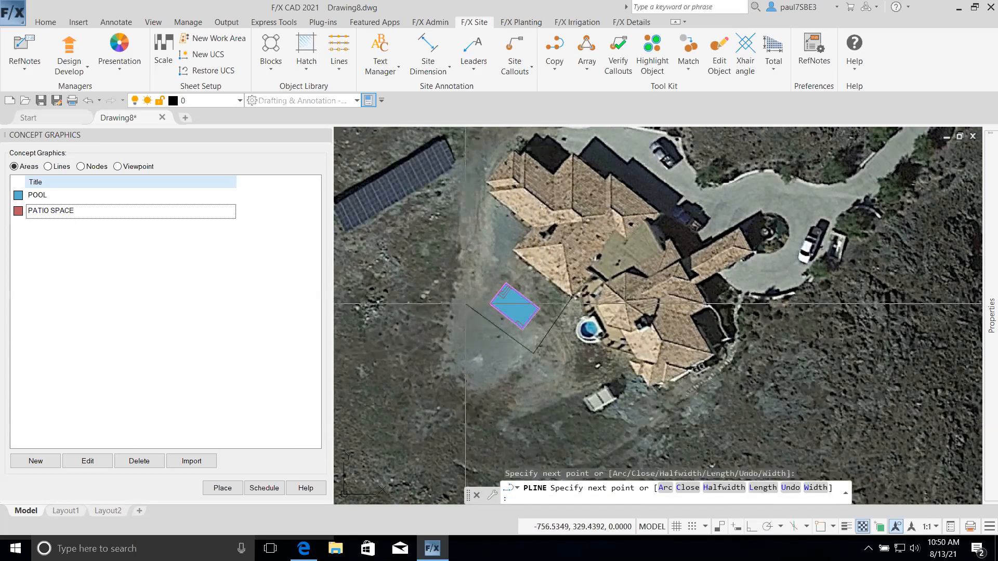
click(498, 255)
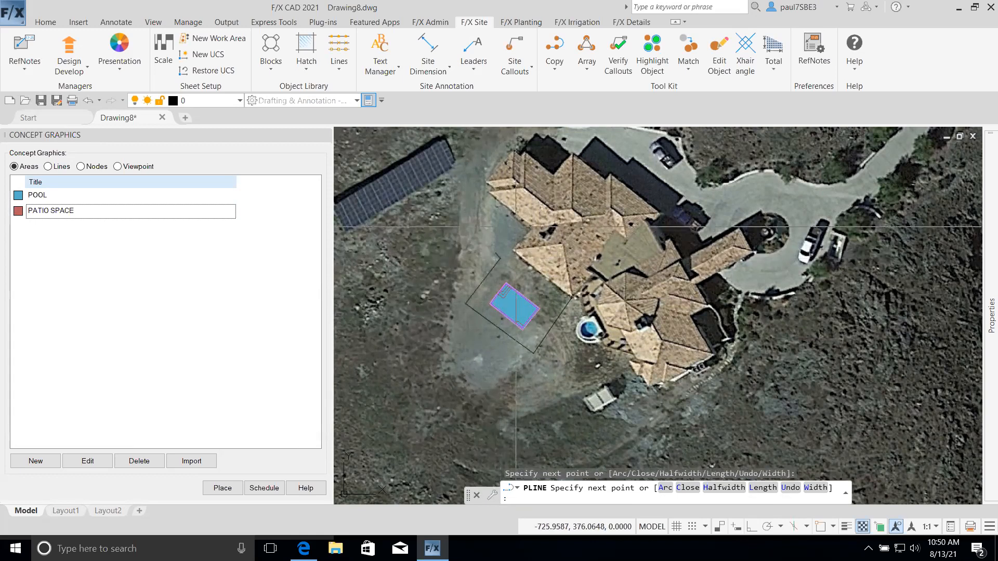
click(522, 222)
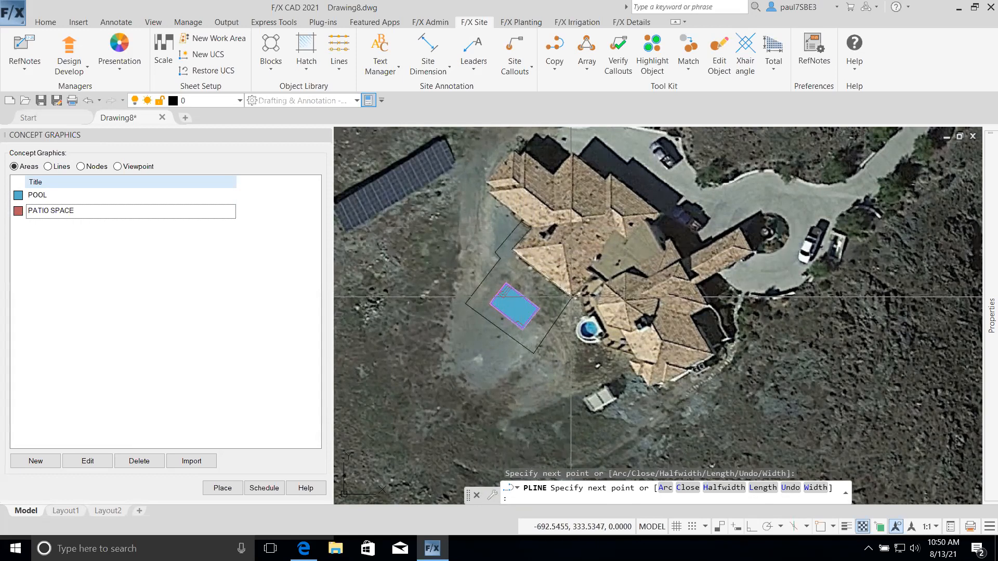
text(C)
key(Return)
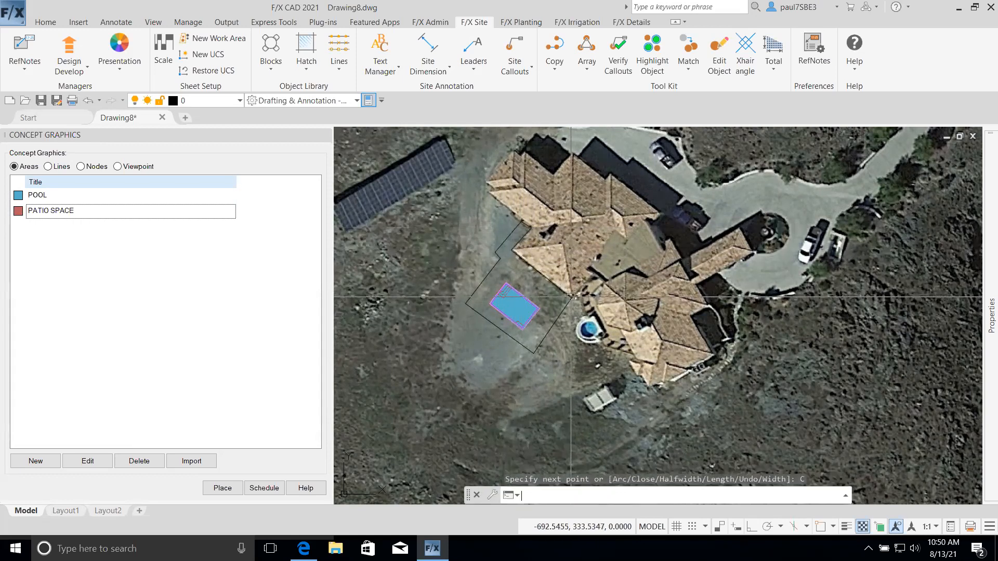
Place the PATIO SPACE concept area using the Multiple option, with the new polyline as outer boundary and the pool outline as interior boundary
click(227, 491)
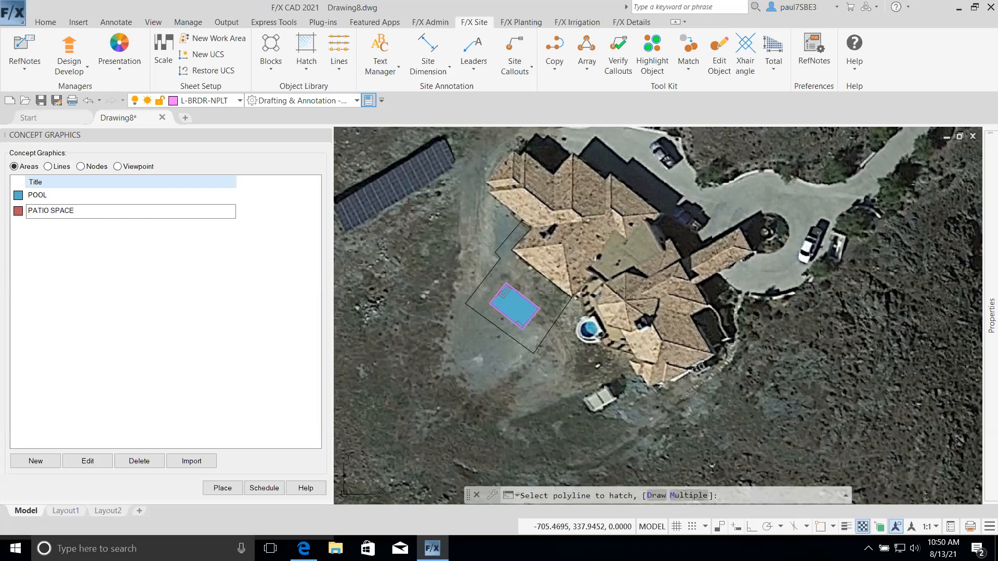
key(m)
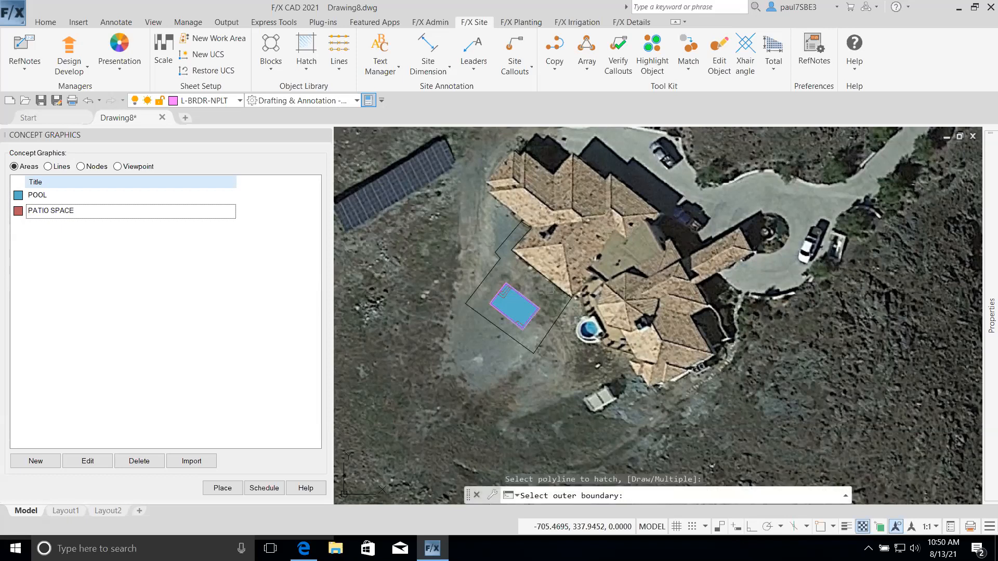
click(548, 291)
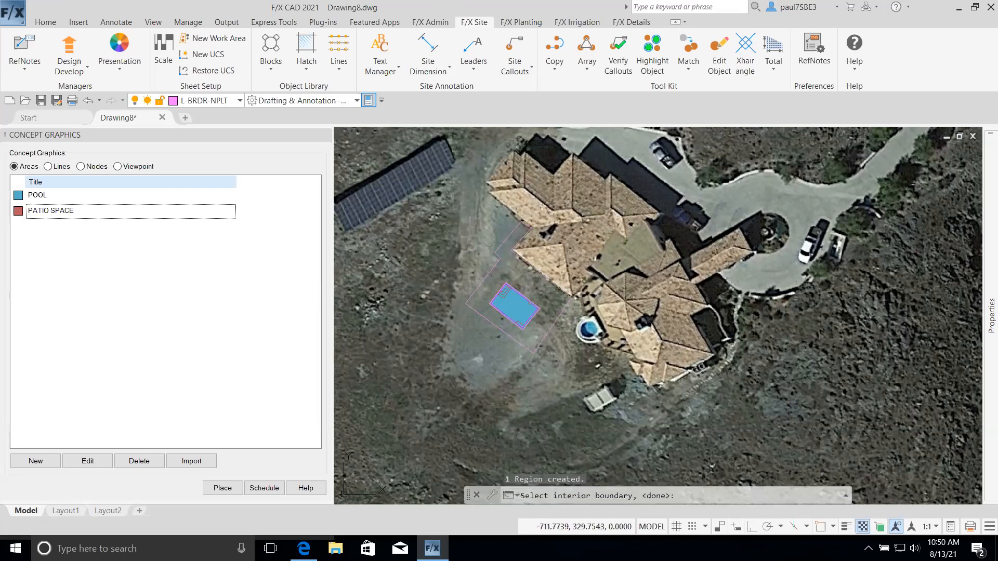
scroll(504, 291, up, 10)
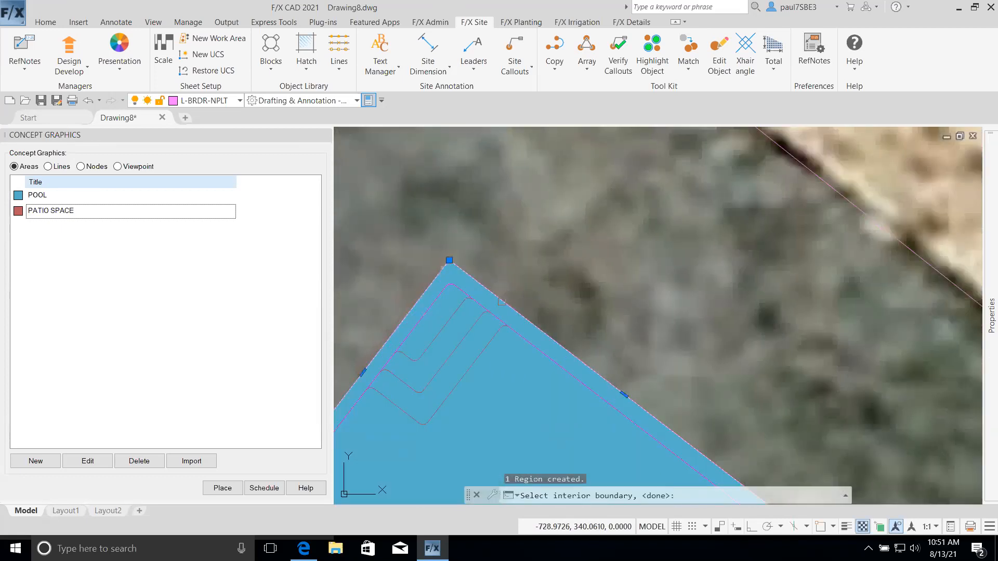
scroll(541, 290, down, 5)
key(Return)
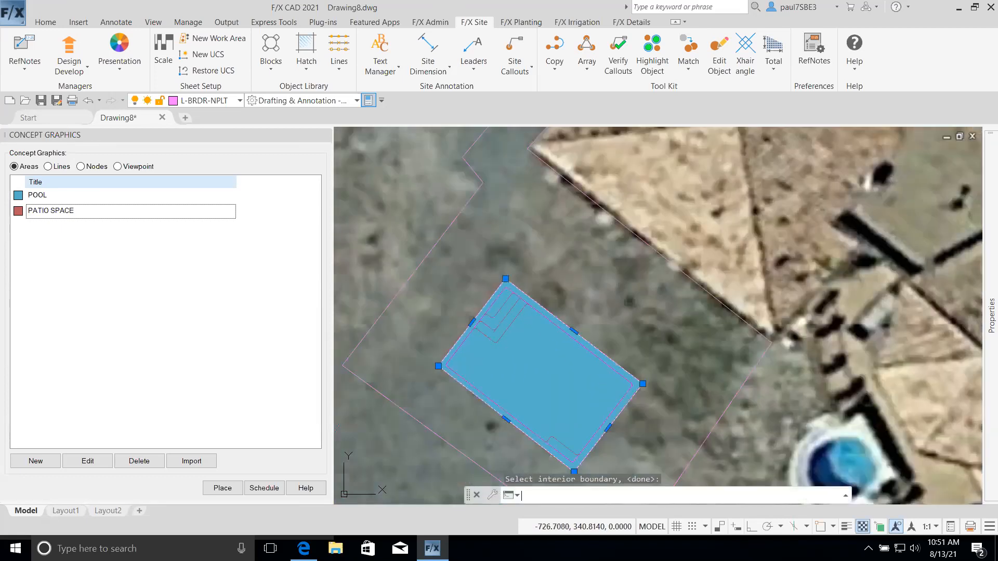
key(Escape)
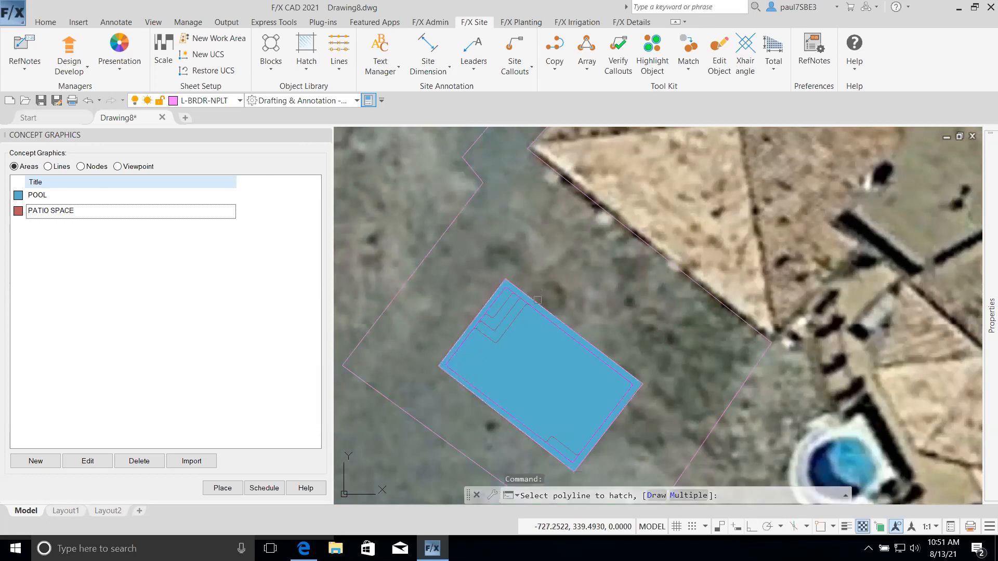
Set the satellite image's transparency to 50
scroll(540, 289, down, 6)
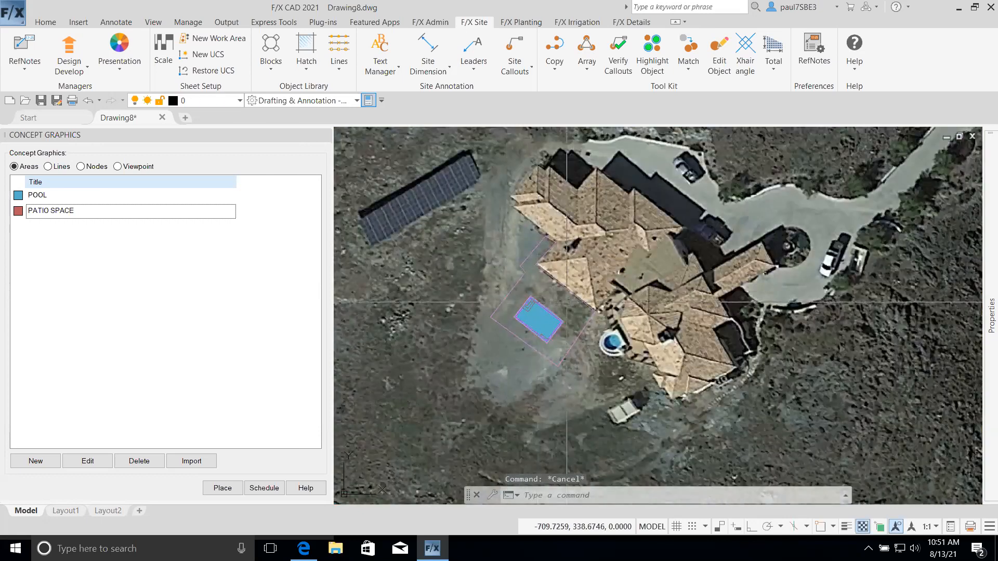
scroll(494, 298, down, 10)
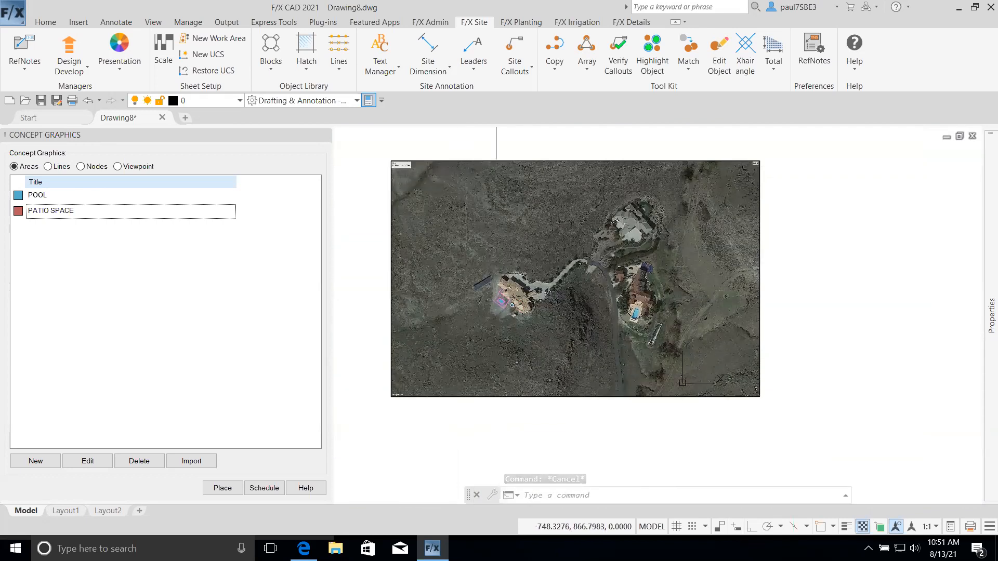
click(495, 161)
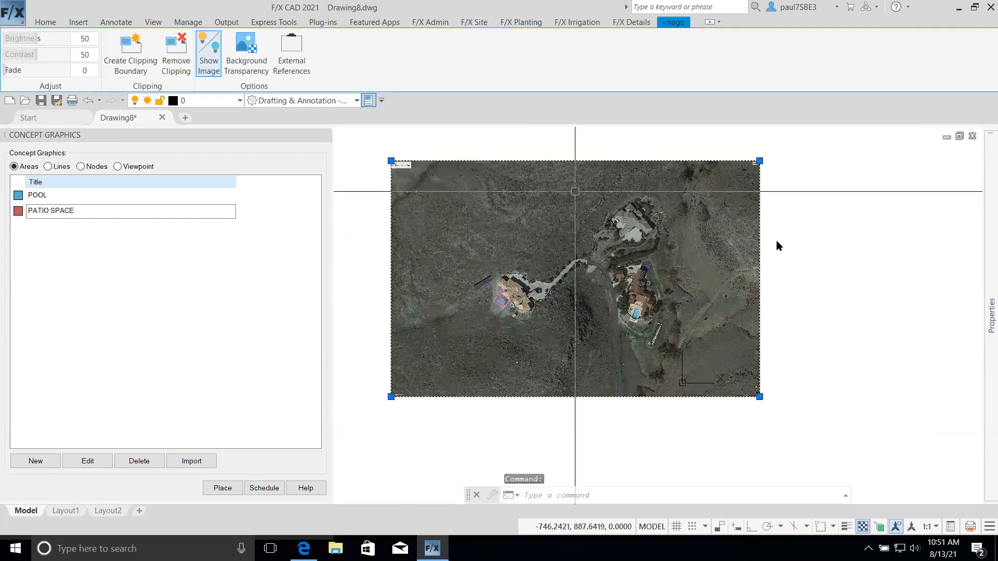
mouse_move(982, 258)
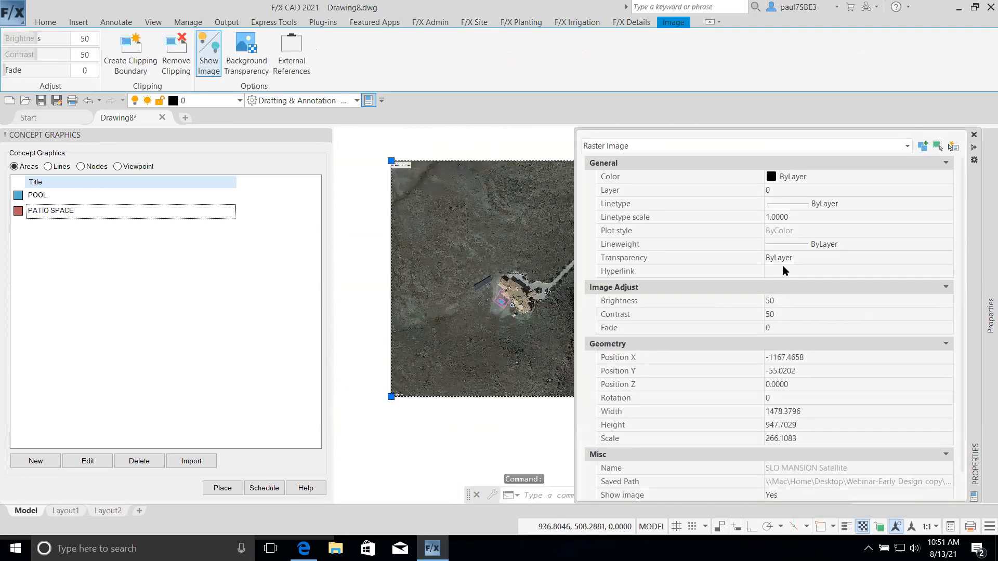
click(797, 257)
text(50)
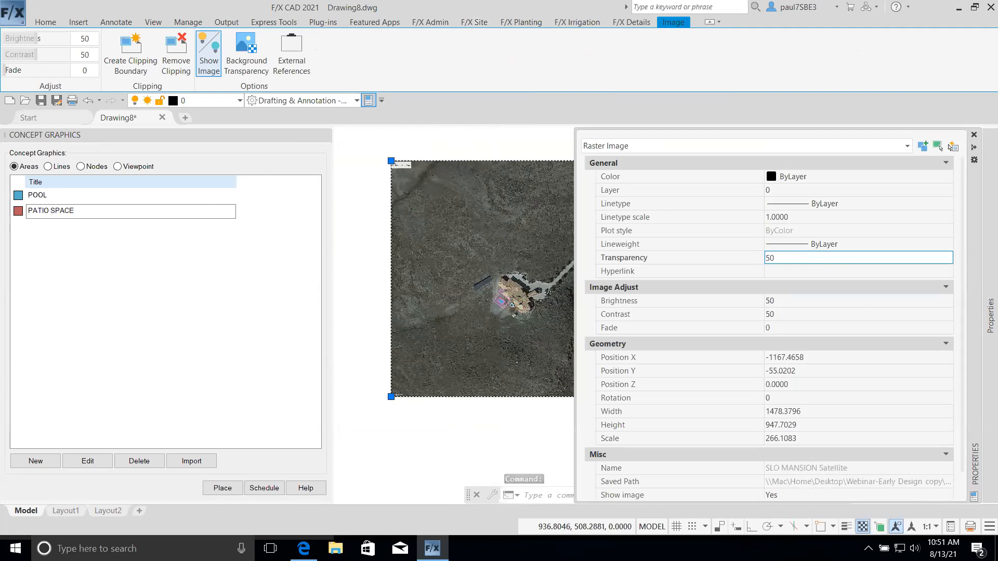
key(Tab)
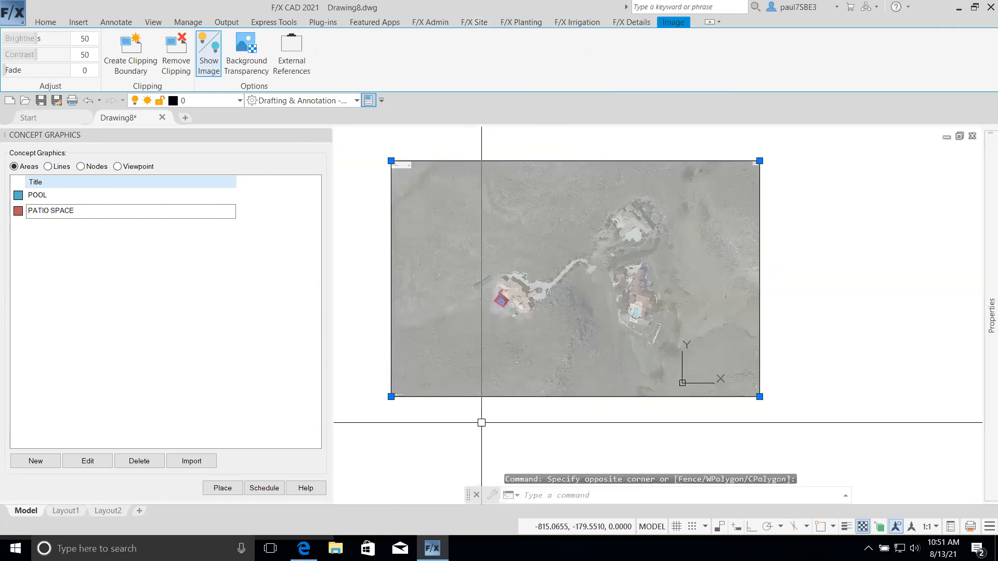
key(Escape)
scroll(489, 290, up, 2)
scroll(491, 292, up, 4)
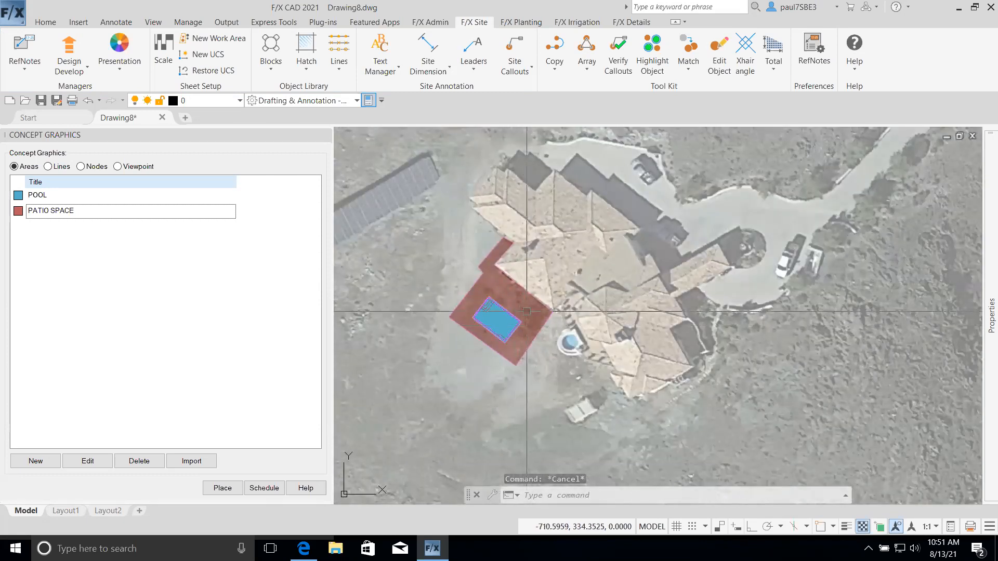
Create a concept area titled PLANTING BUFFER with the Planting - Screen/Buffer truecolor hatch and a cost of 12 $/sf
scroll(518, 328, down, 2)
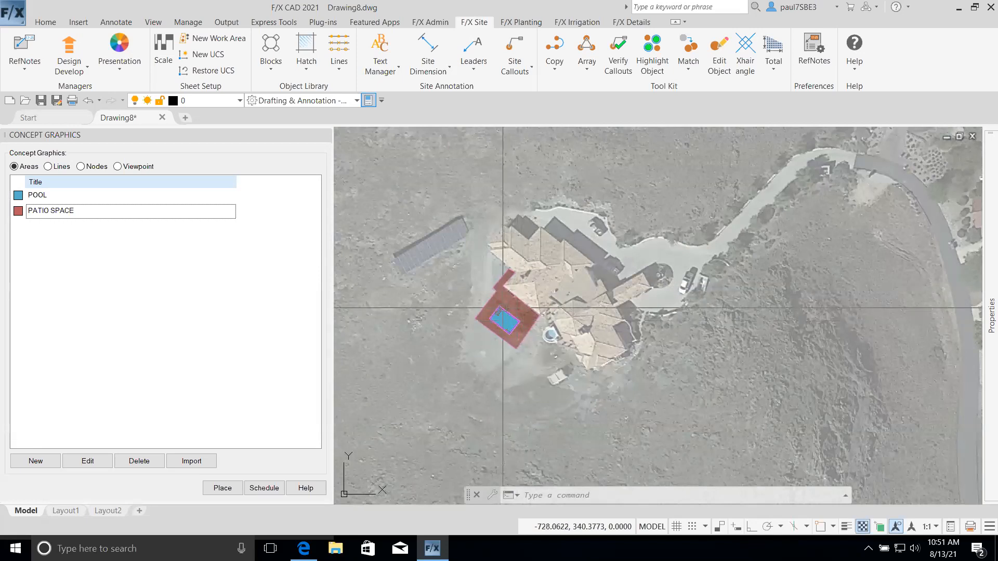
click(40, 462)
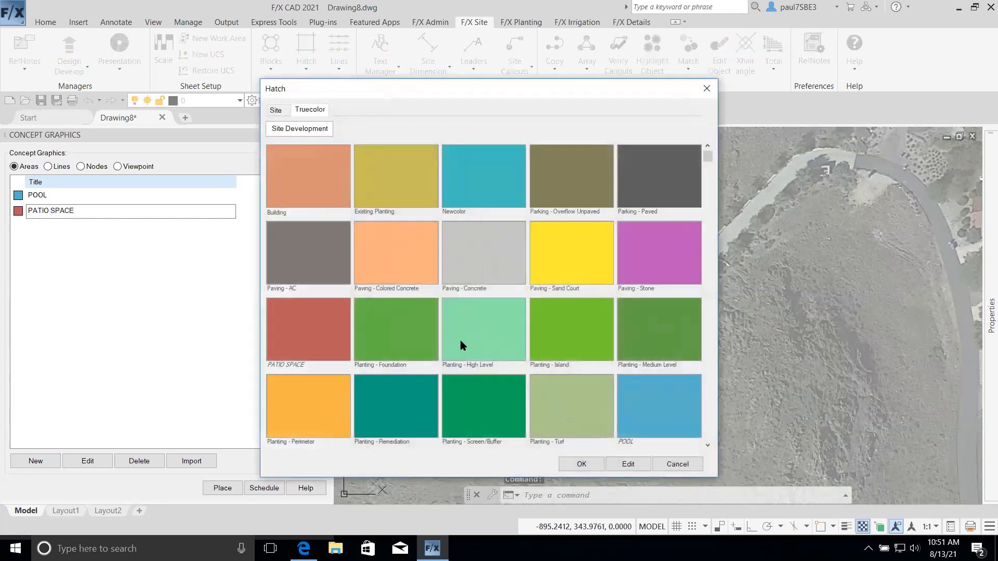
click(488, 388)
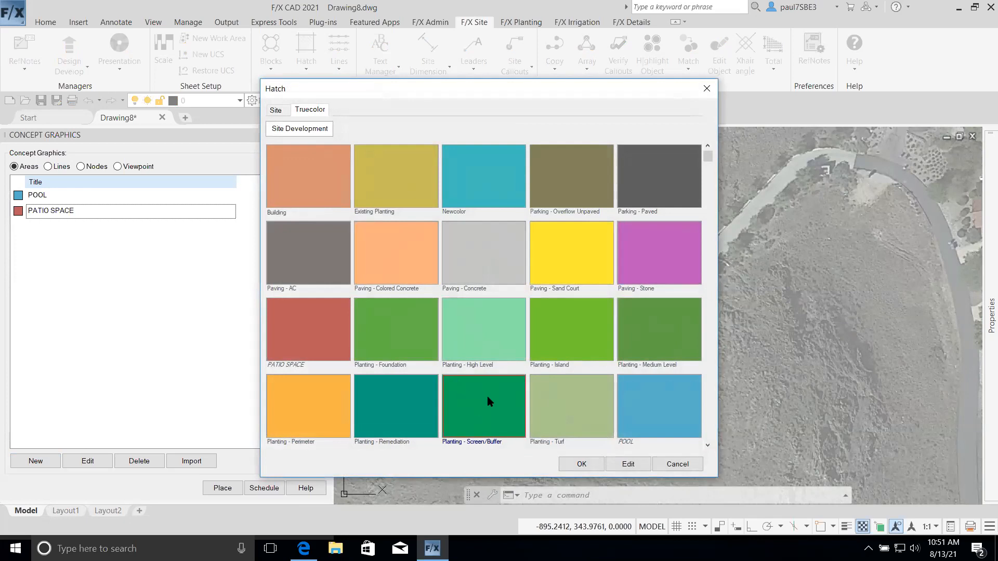
click(588, 461)
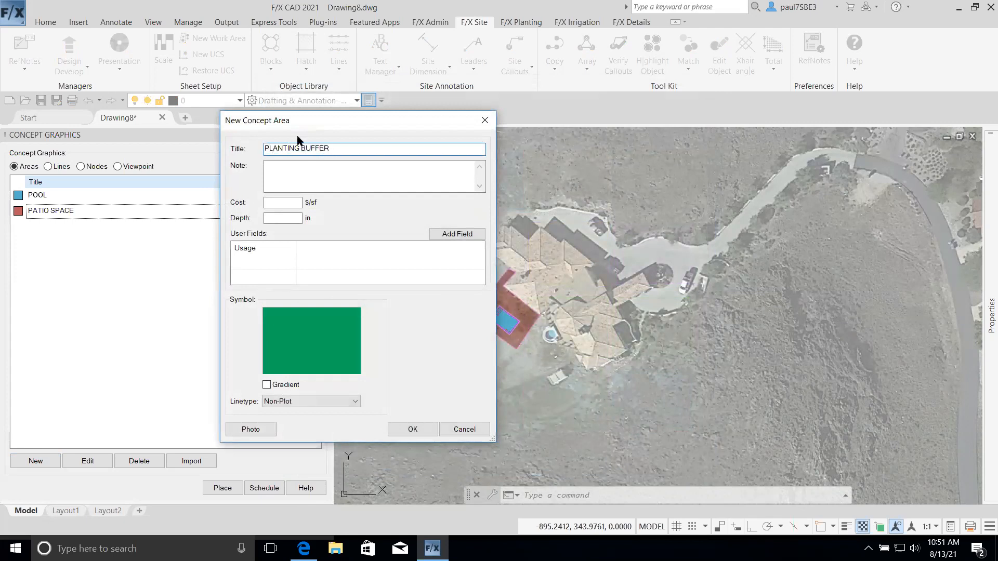
click(288, 214)
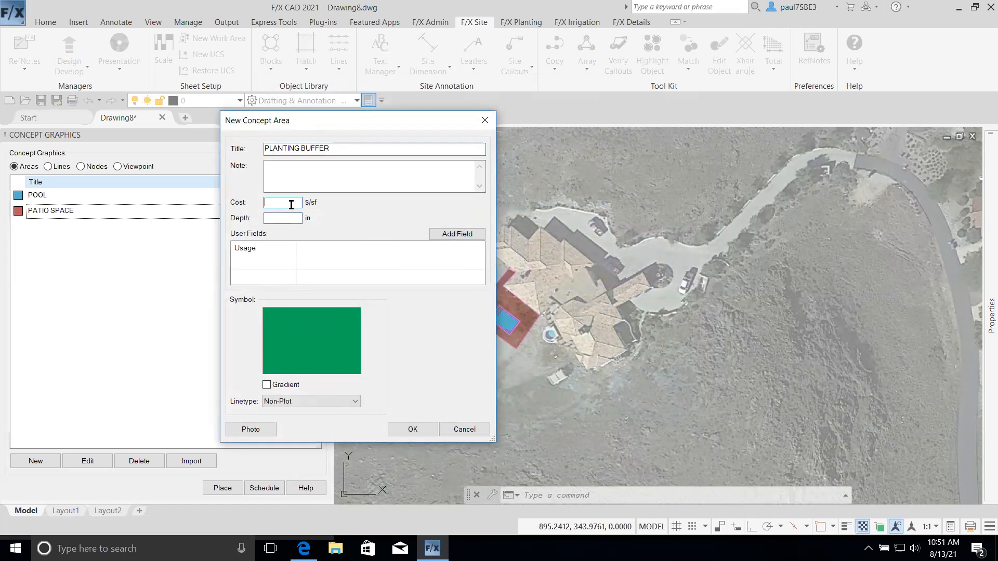
click(409, 434)
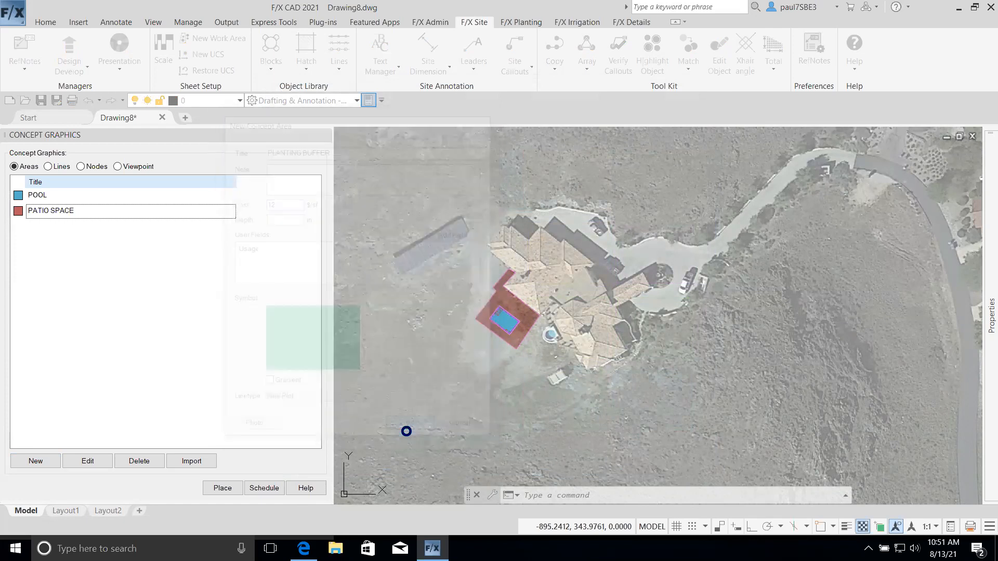
Place the PLANTING BUFFER area by drawing a closed crescent-shaped boundary around the outer side of the small round spa, beside the patio corner
click(219, 483)
scroll(540, 343, up, 3)
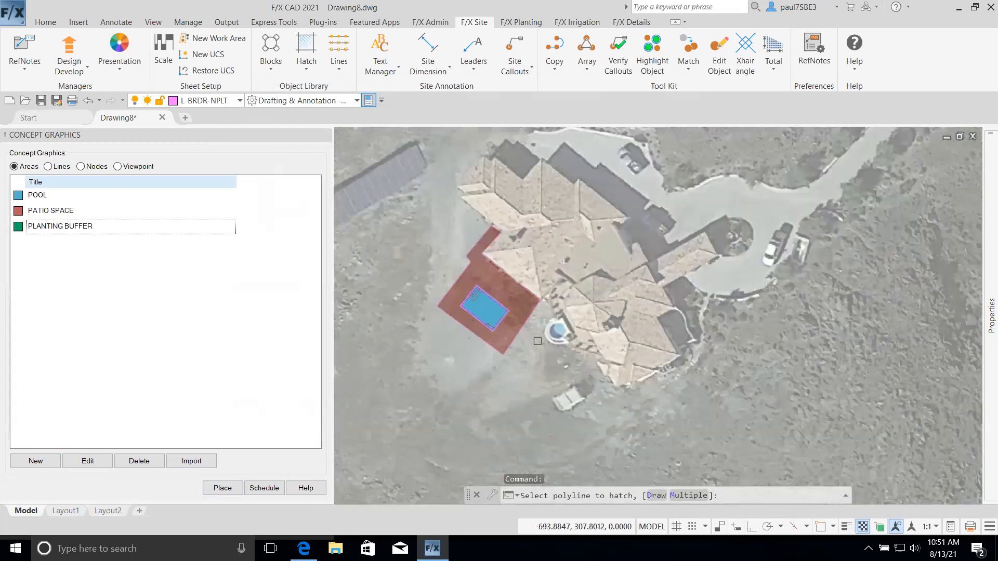
click(597, 362)
click(585, 352)
click(570, 362)
click(568, 370)
click(558, 374)
click(549, 371)
click(541, 365)
click(538, 347)
click(531, 343)
click(516, 347)
click(499, 367)
click(521, 379)
click(532, 395)
click(535, 400)
click(566, 402)
click(587, 383)
key(Return)
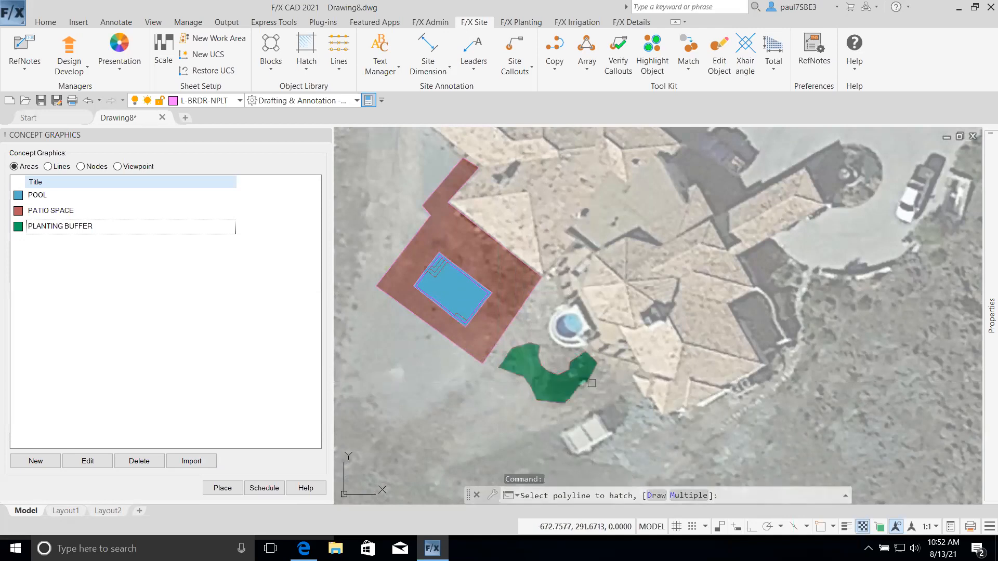
key(Return)
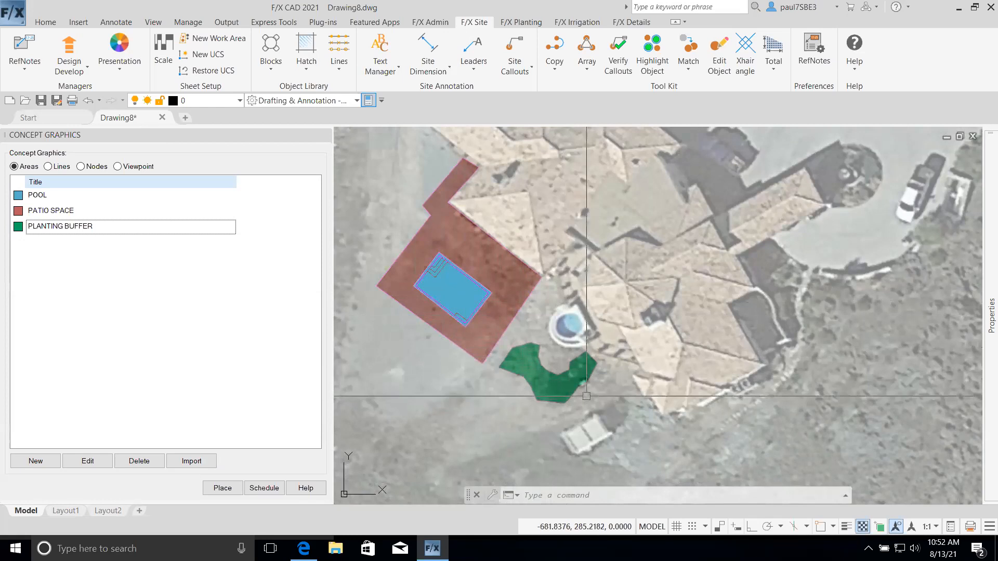
Stretch the two end vertices of the planting buffer nearest the patio outward to extend that arm alongside the spa
click(540, 361)
scroll(540, 361, up, 4)
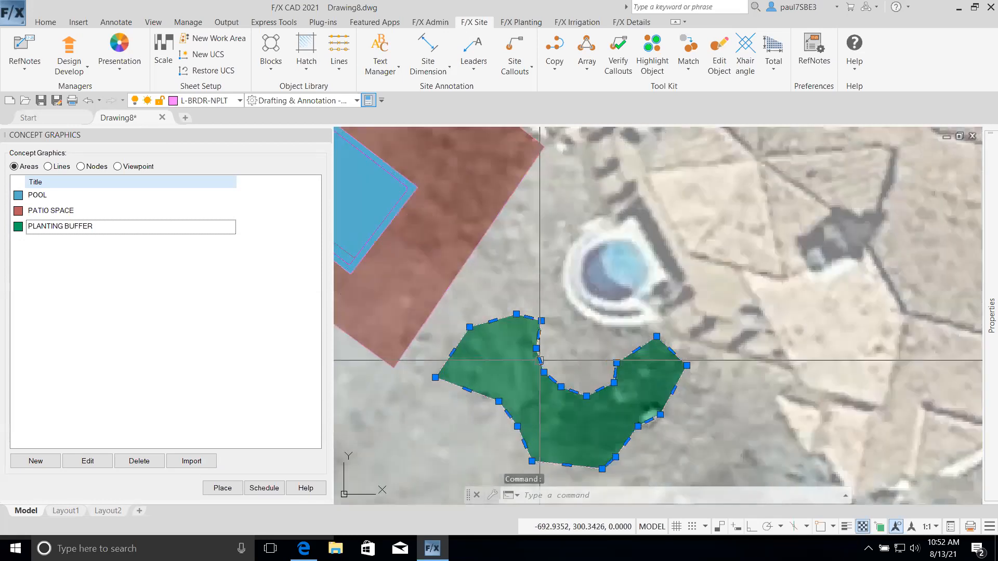
click(516, 314)
click(512, 293)
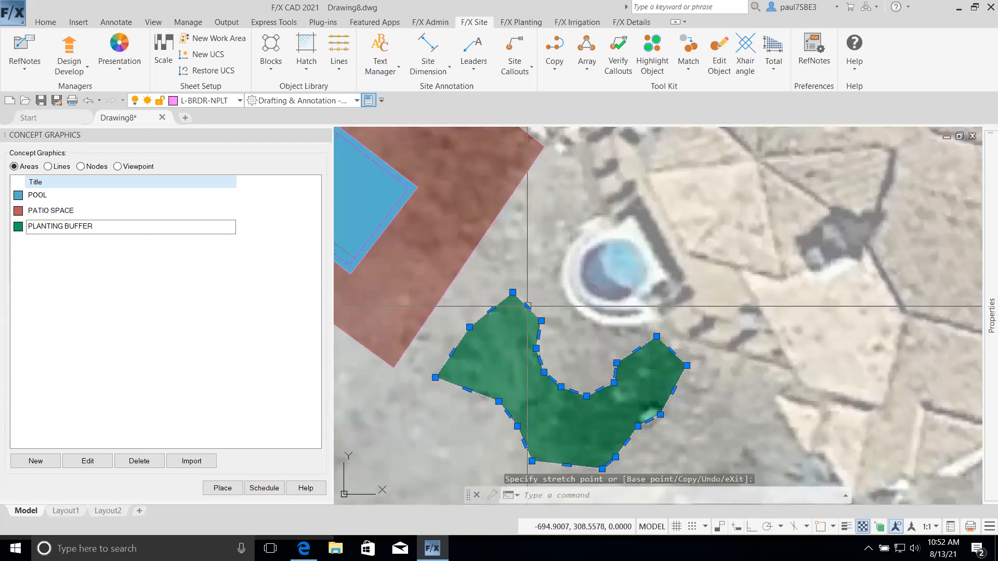
click(541, 321)
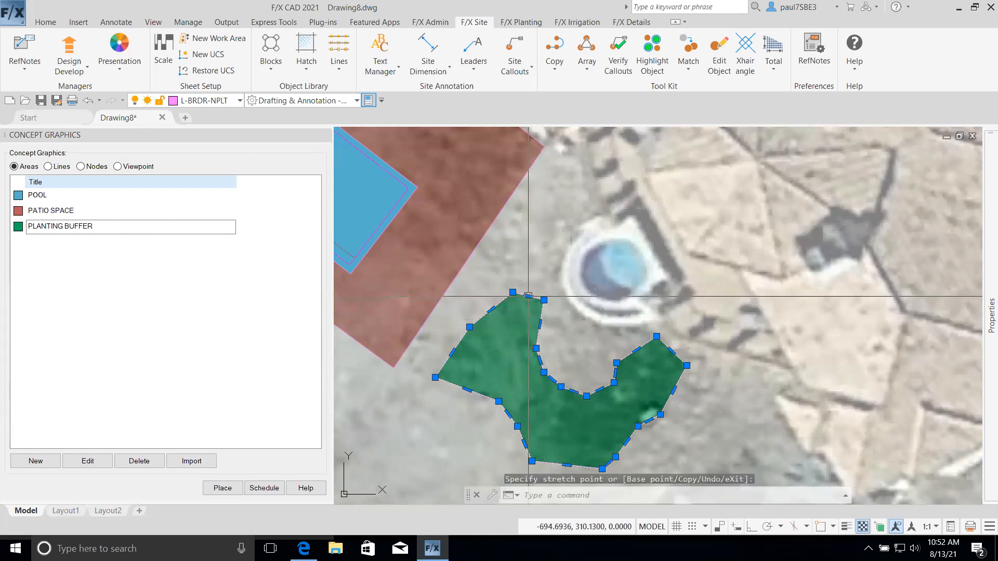
click(550, 279)
key(Escape)
key(Escape)
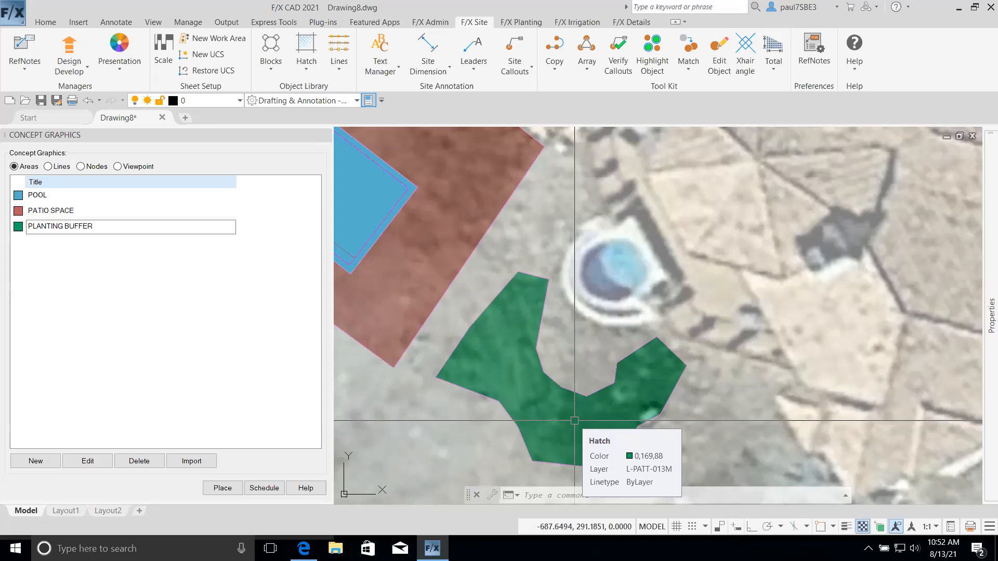
Run PHATCH on the planting buffer hatch and paint round lobes along its inner curve on the patio-side arm
text(PHATCH)
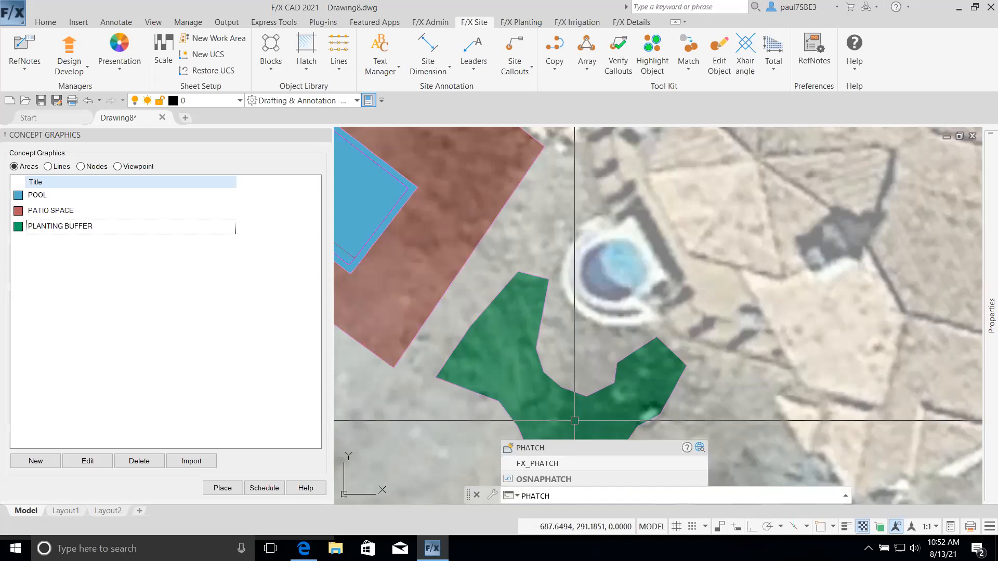
key(Return)
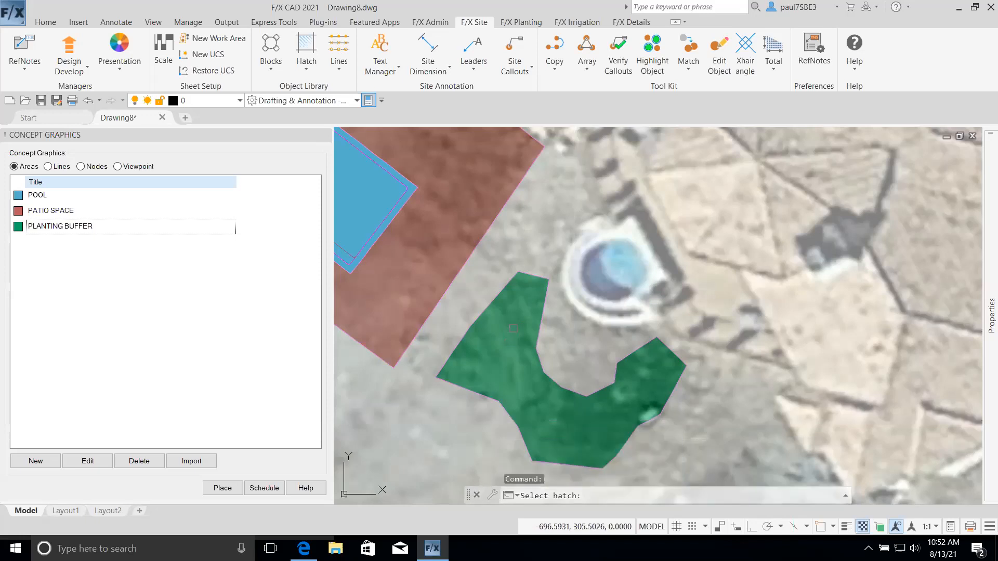
click(512, 332)
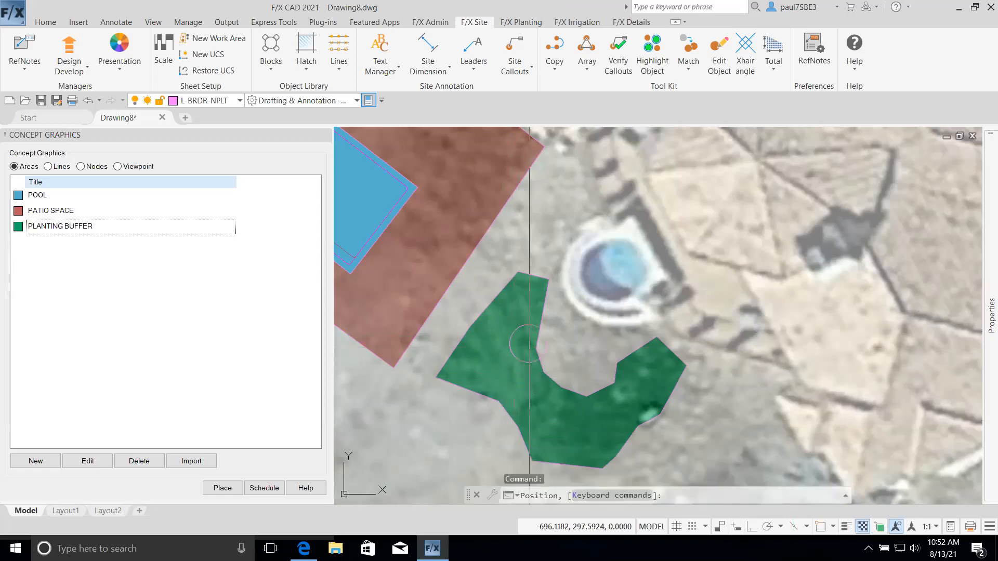
click(524, 335)
click(538, 363)
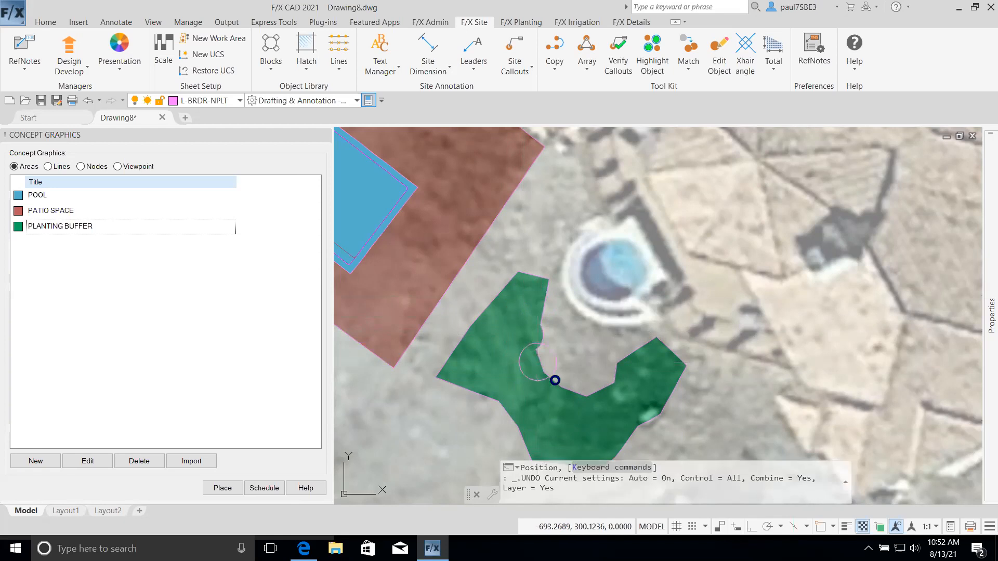
click(557, 388)
Paint round lobes around the planting buffer's outer corner and along its patio-facing edge, extending past the arm's tip beside the spa
click(494, 394)
click(457, 388)
click(440, 375)
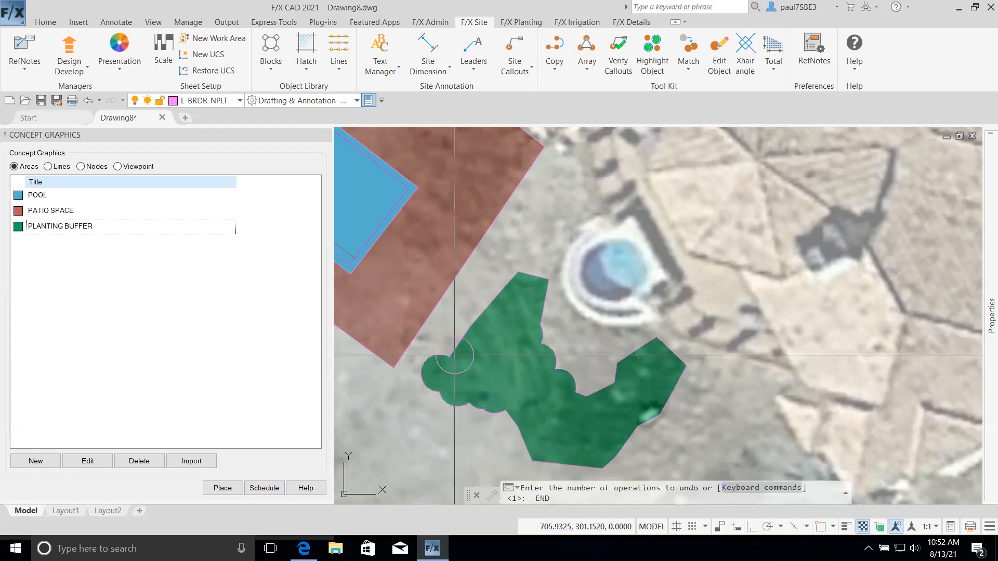
click(447, 352)
click(466, 332)
click(480, 306)
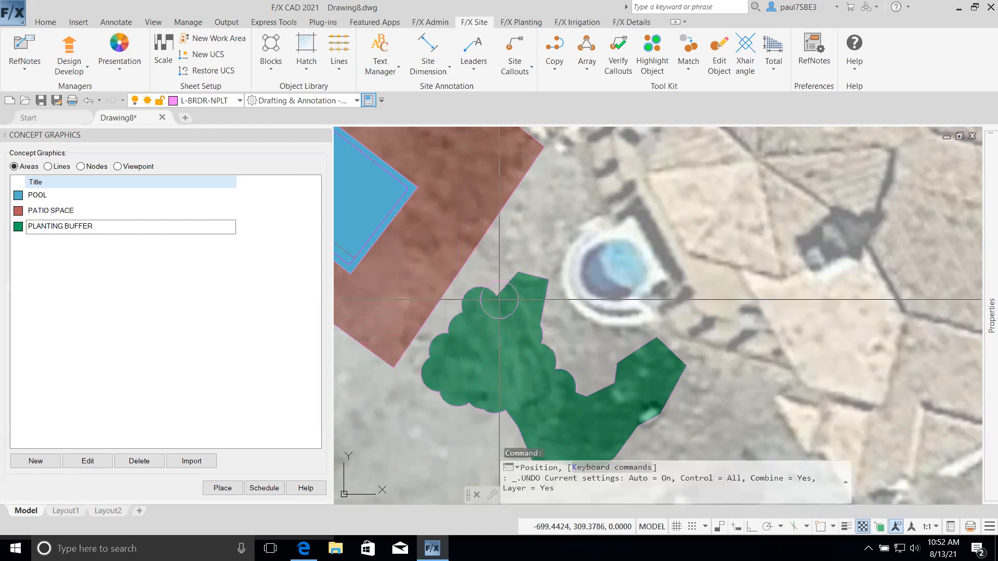
click(498, 288)
click(520, 265)
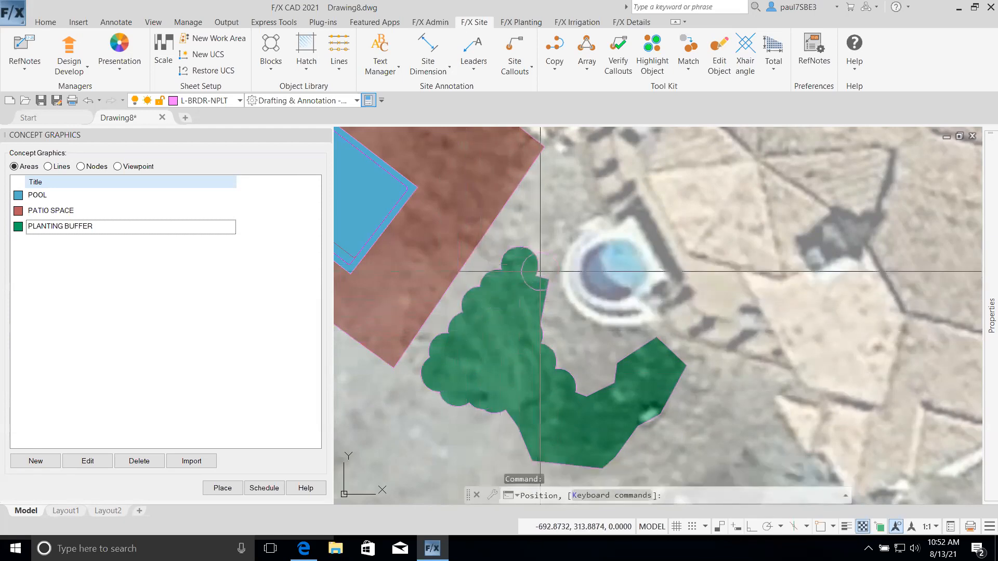
click(540, 239)
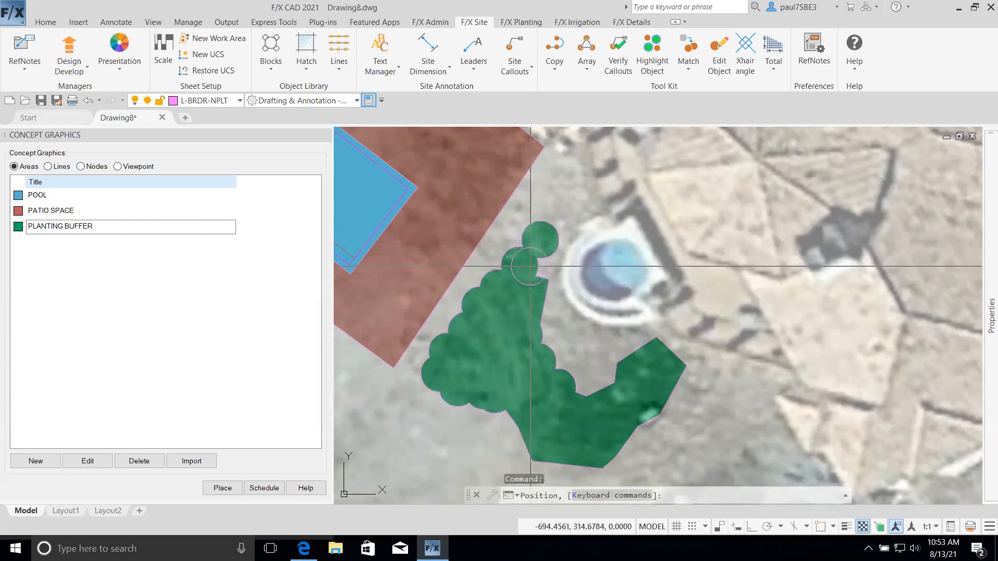
Paint more round lobes along the planting buffer's inner curve and around the arm nearest the house
click(536, 325)
click(556, 360)
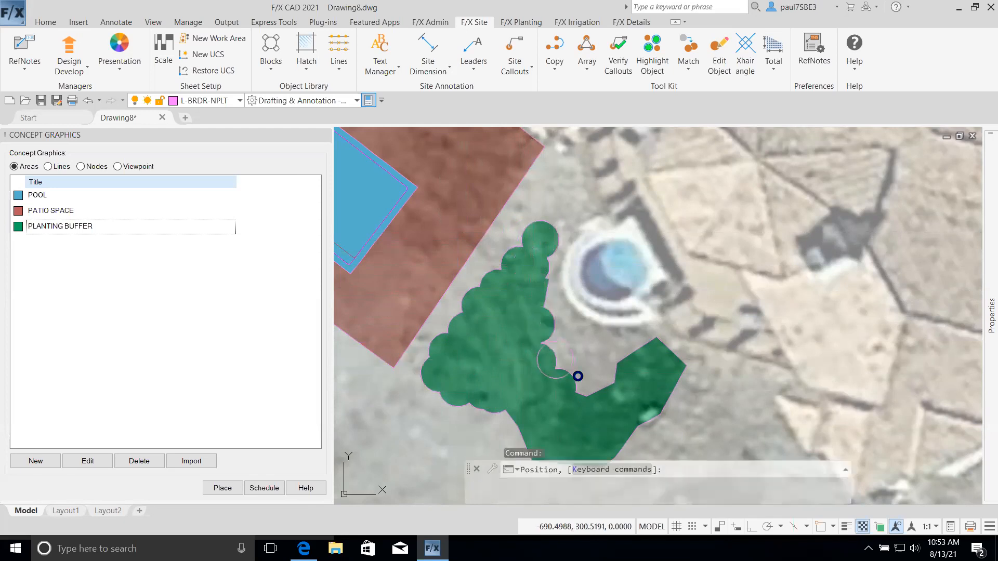
click(592, 390)
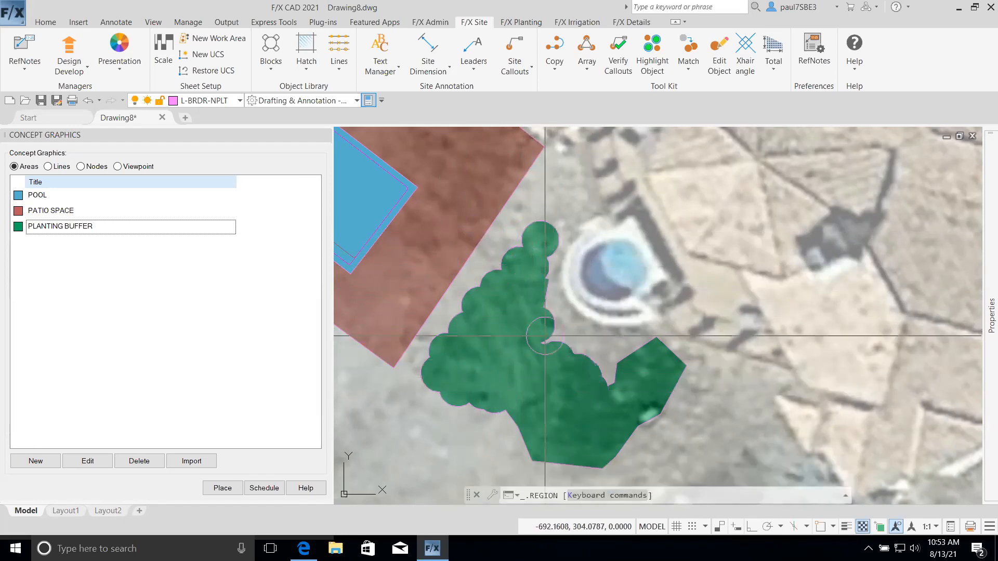
click(612, 373)
click(640, 355)
click(662, 354)
click(671, 374)
click(646, 413)
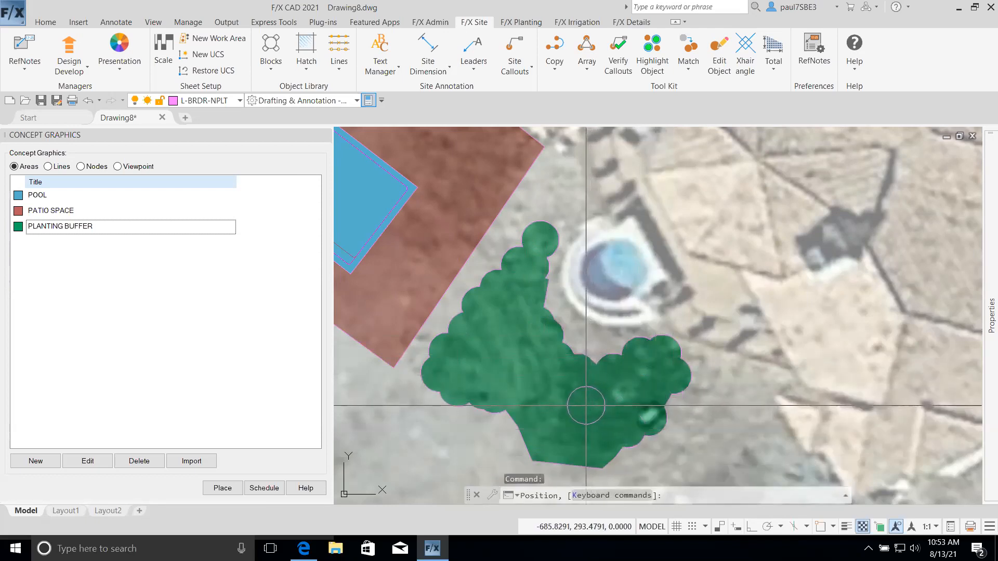
Reduce the paint brush size, switch to the square HATCH-BRUSH-103, and fill the notch in the planting buffer's inner curve
key(minus)
key(minus)
key(minus)
key(minus)
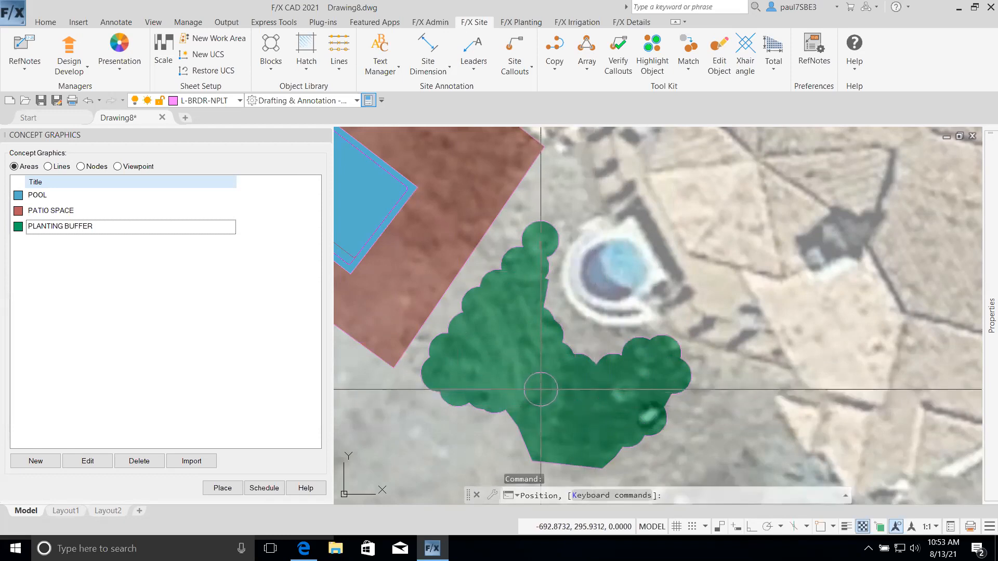
key(b)
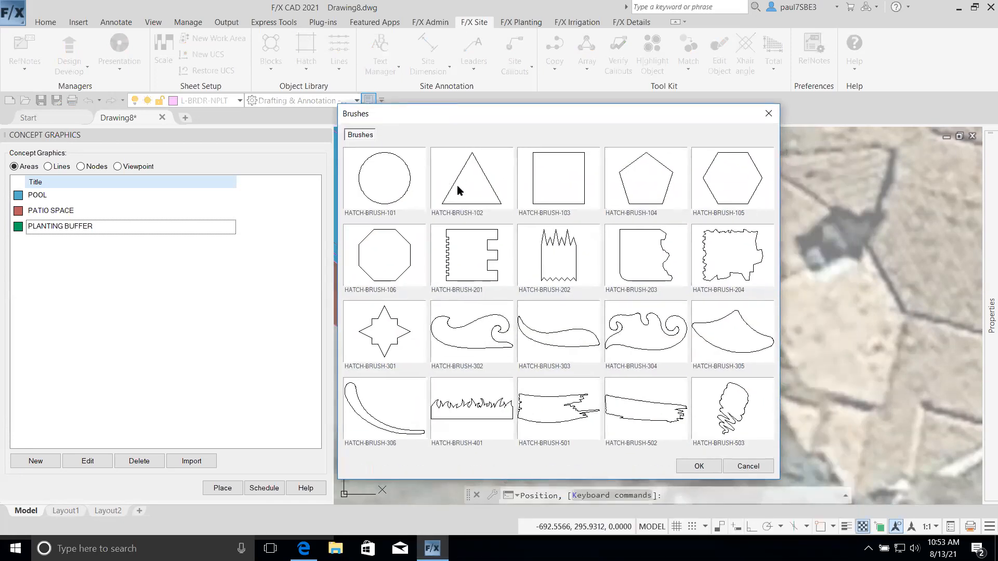
click(555, 179)
click(696, 466)
key(Return)
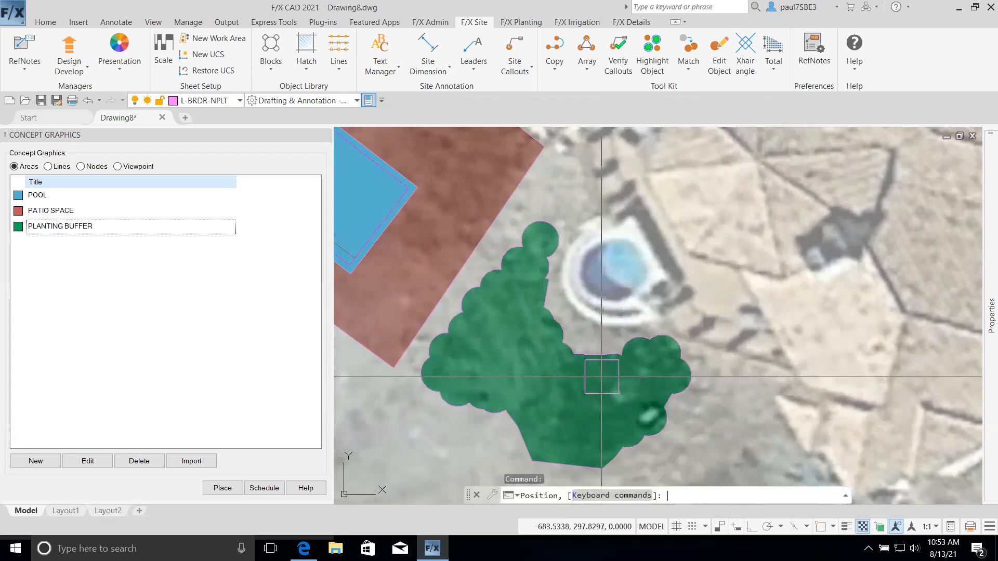
Switch the paint brush back to the circular HATCH-BRUSH-101
key(period)
key(period)
key(b)
click(402, 179)
click(692, 469)
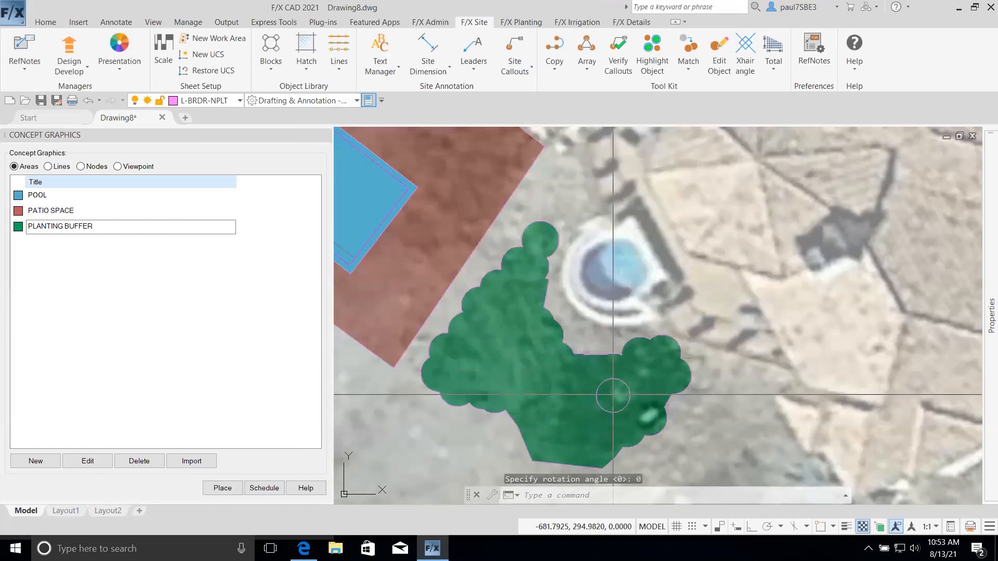
Erase scalloped bites with the round brush along the planting buffer's lower outer edge and the outer side of the house-side arm
middle_drag(612, 385, 594, 337)
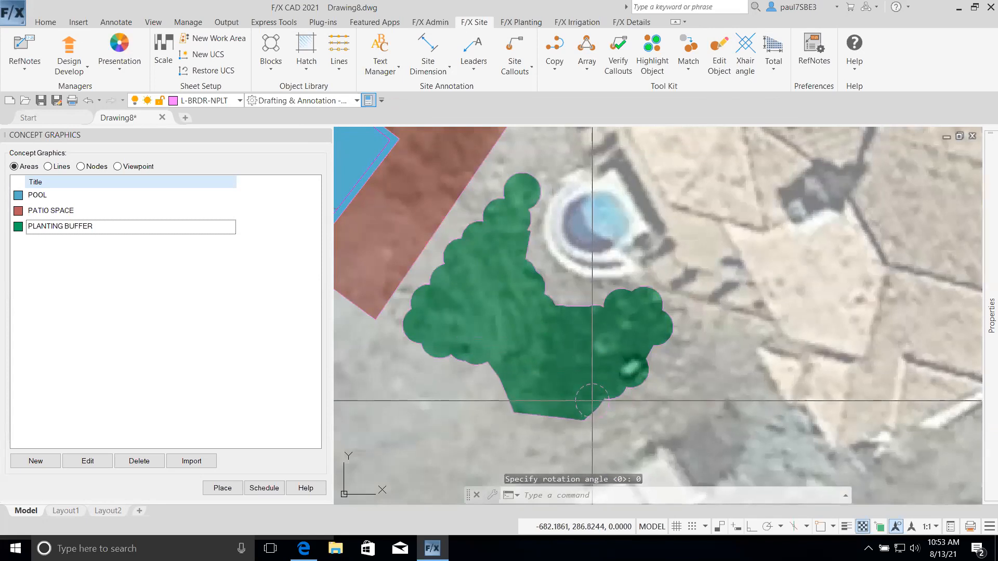
click(584, 416)
click(557, 417)
click(534, 411)
click(514, 405)
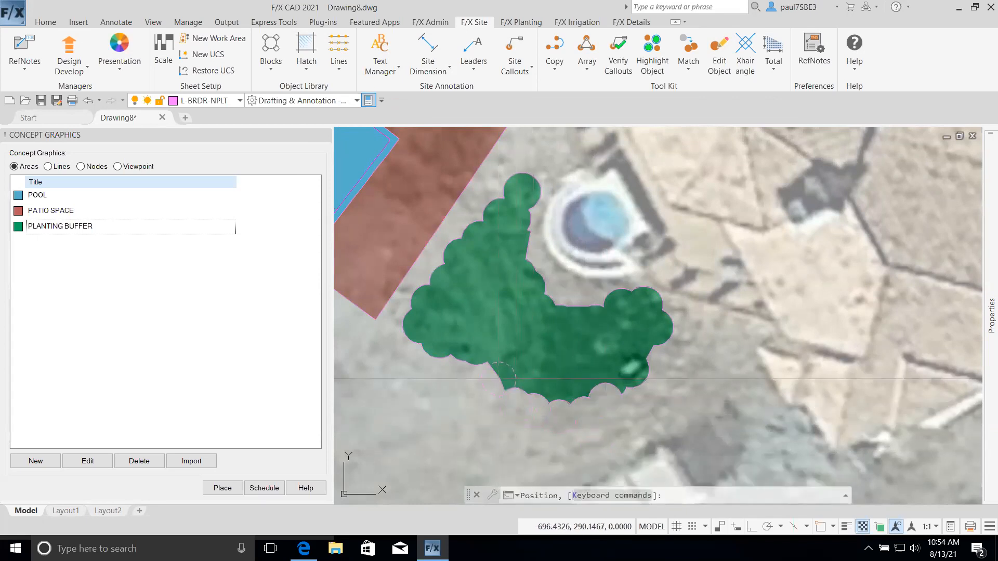
click(641, 387)
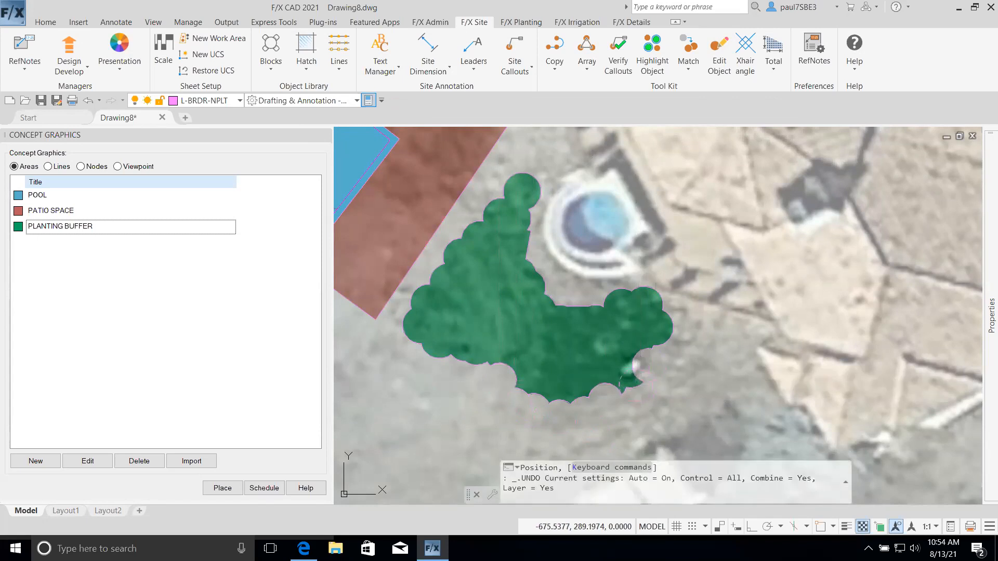
click(667, 329)
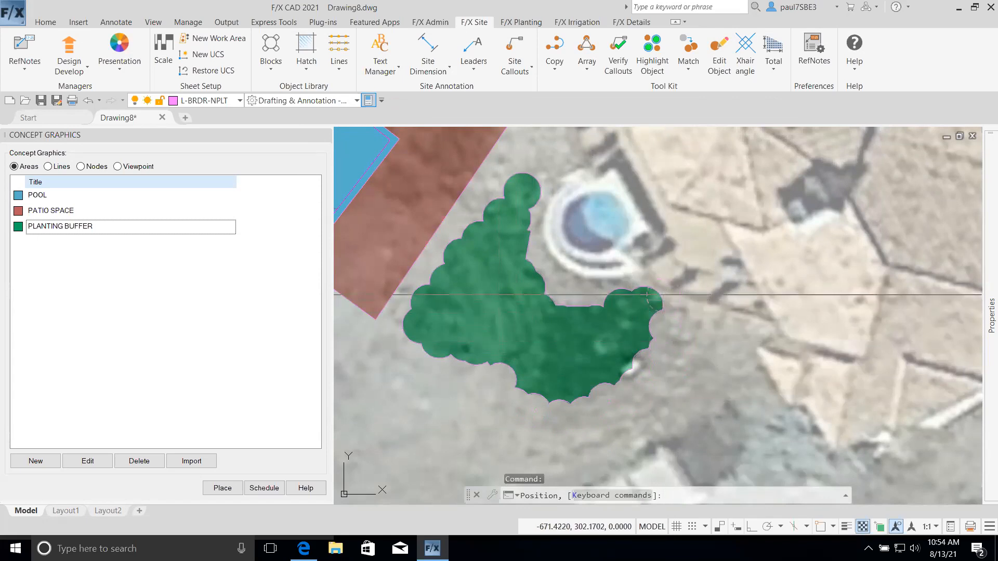
Erase scalloped bites from the planting buffer's outer edge around the corner nearest the patio
click(461, 362)
click(482, 366)
click(443, 368)
click(426, 343)
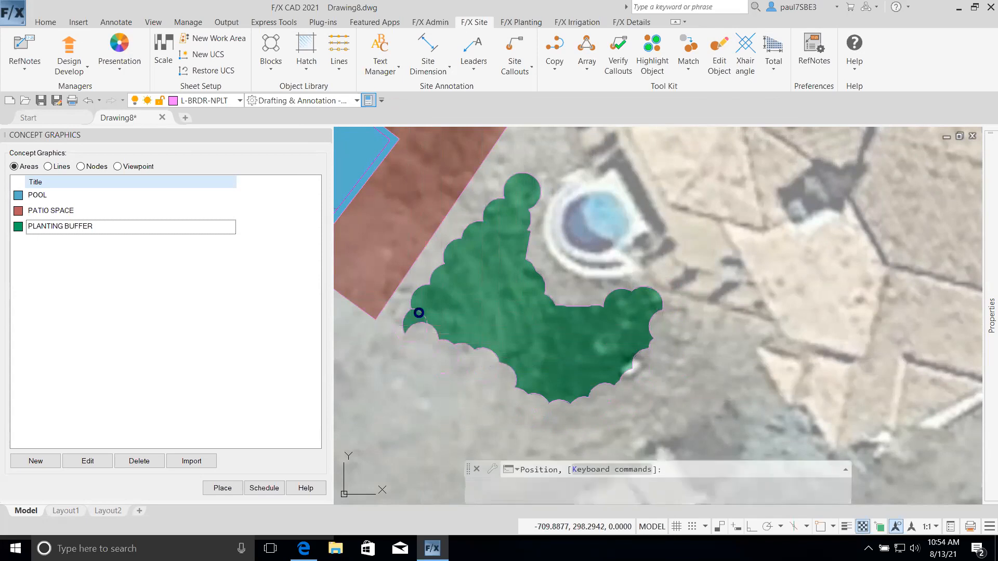
click(413, 315)
Erase scalloped bites along the planting buffer's inner curve facing the spa, up to the patio-side tip, and finish hatch painting
click(542, 267)
click(536, 234)
click(562, 298)
click(603, 295)
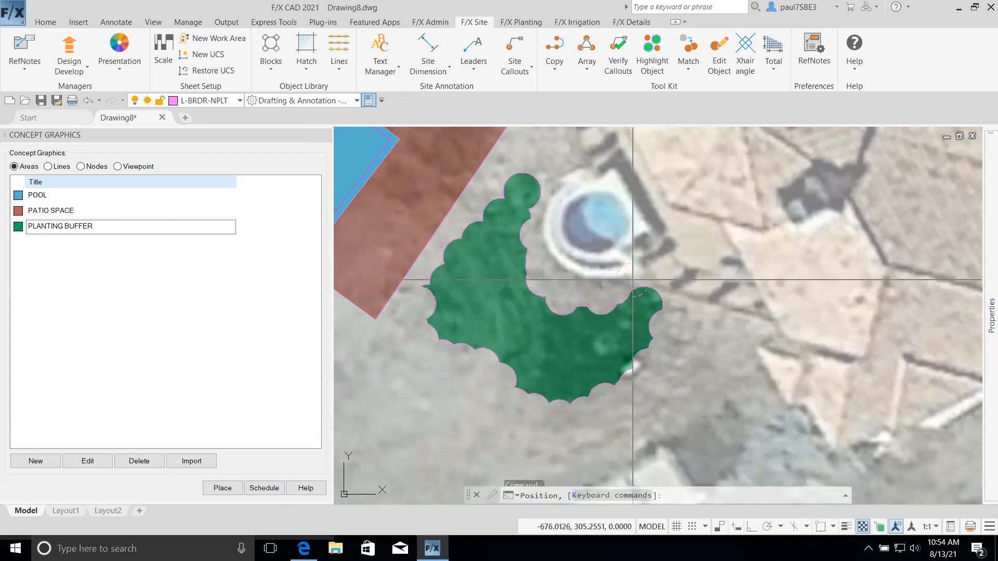
click(551, 198)
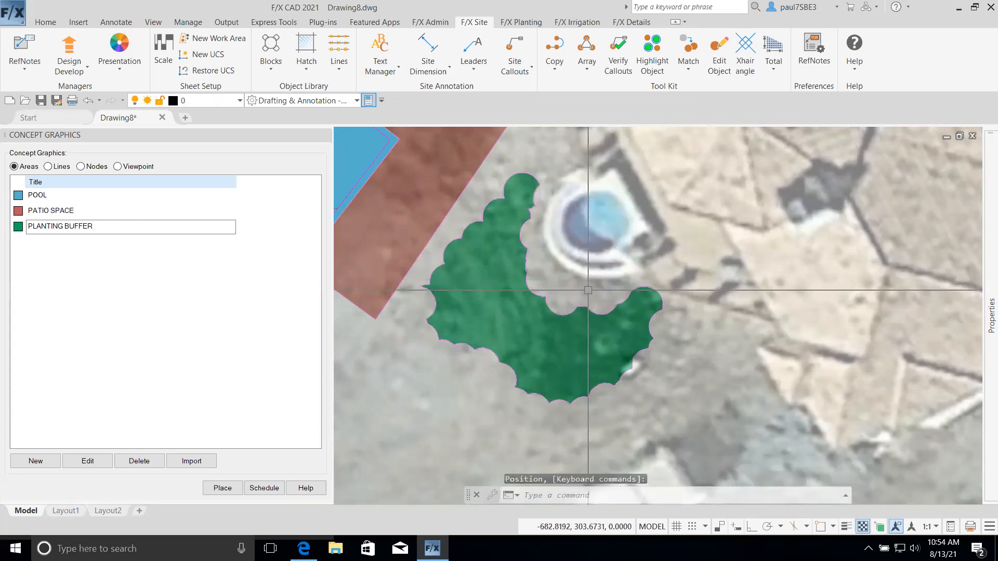
Start a new line-type concept item using the SQUARE-FILLED symbol
scroll(588, 292, down, 8)
scroll(611, 300, up, 6)
scroll(610, 300, down, 6)
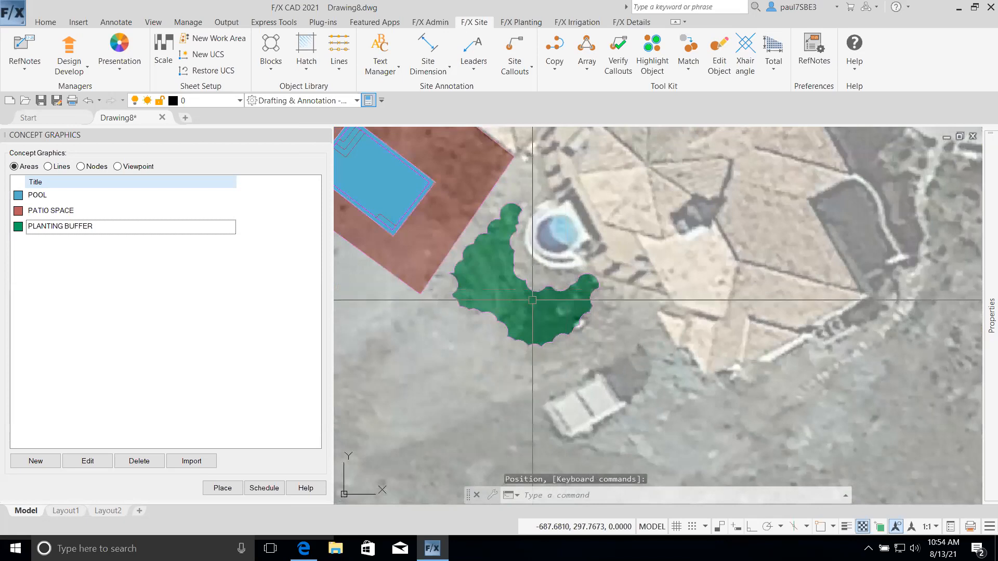
mouse_move(535, 296)
middle_down()
mouse_move(686, 363)
mouse_move(593, 326)
middle_up()
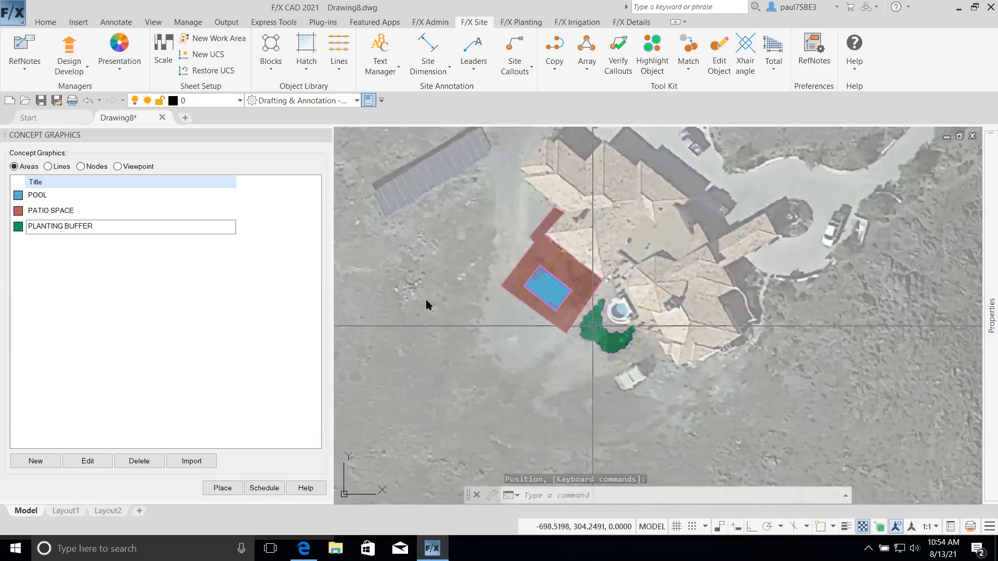
click(48, 166)
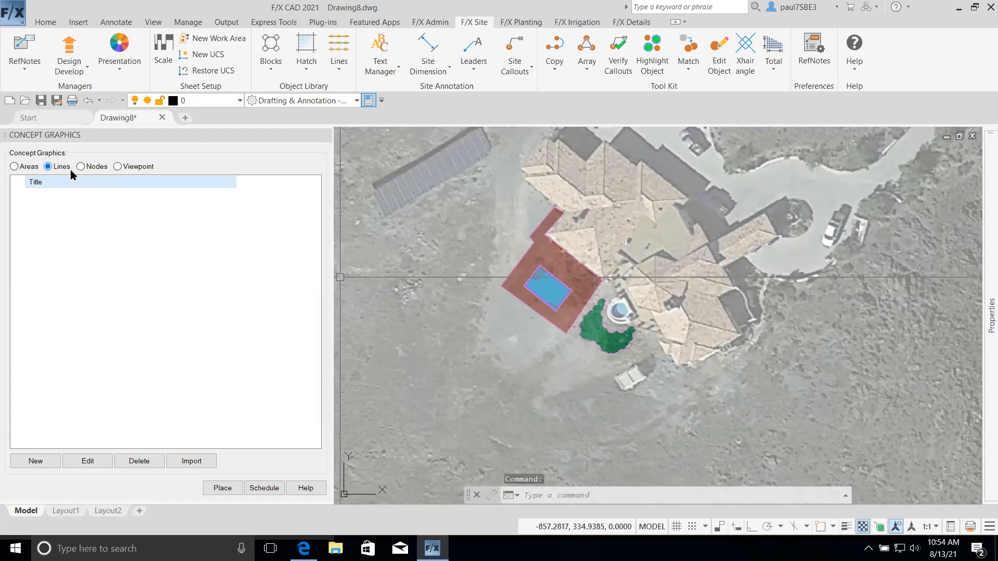
click(21, 462)
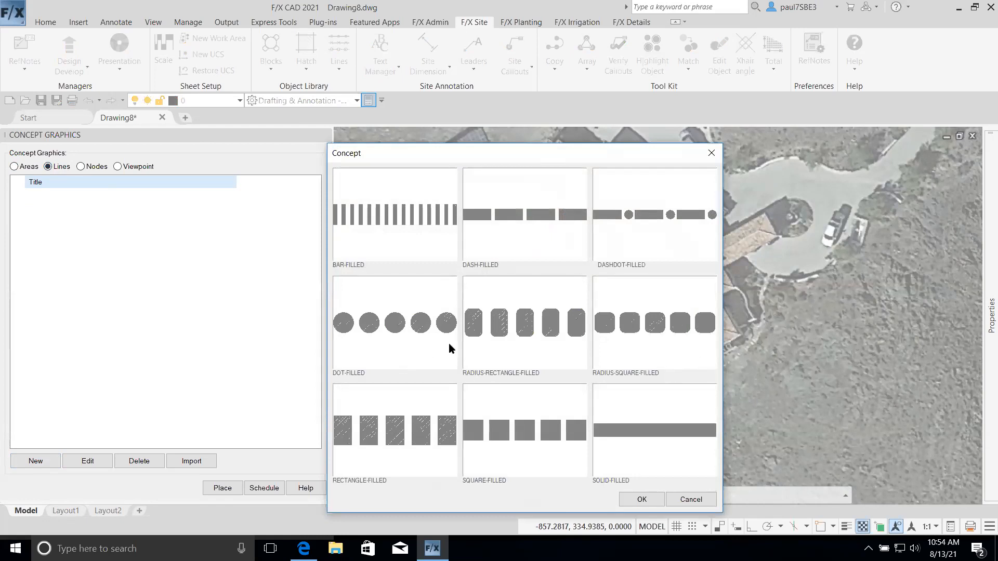
click(534, 432)
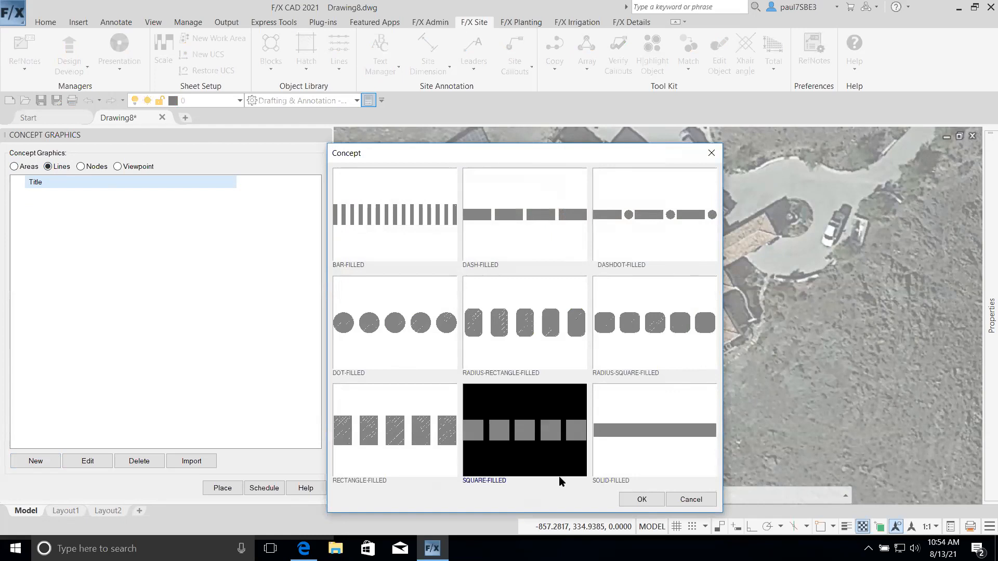
click(626, 497)
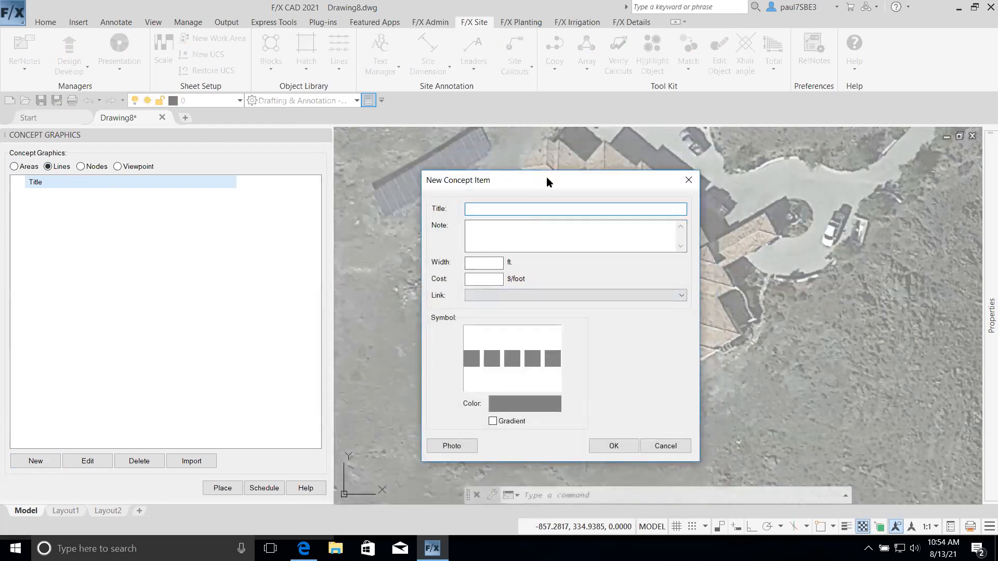
Title the line concept DECOMPOSED GRANITE PATH with note 4 FOOT WIDE DG PATH, width 4 ft and cost 10 $/foot
text(DECOMPOSED GRANITE PATH)
click(479, 261)
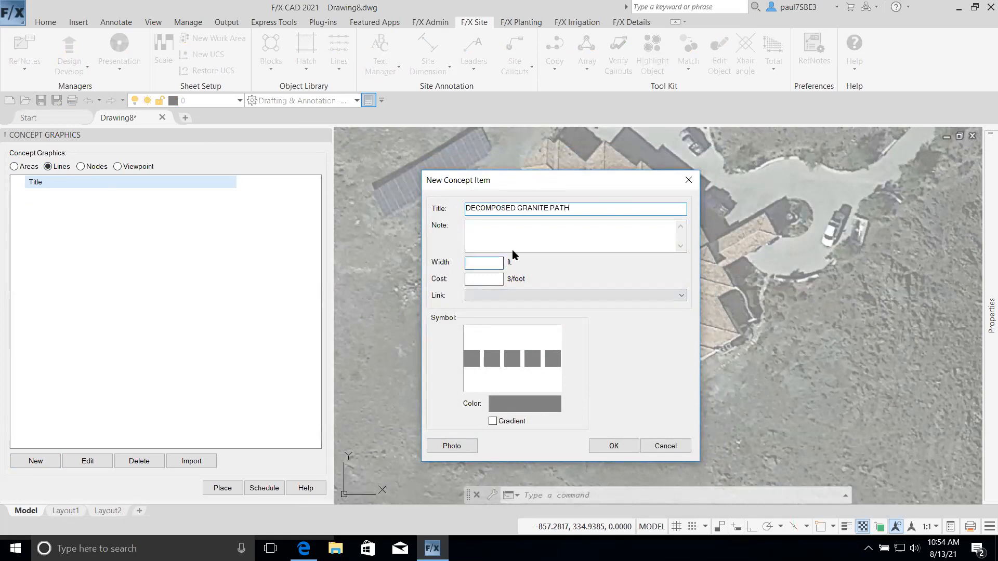
click(555, 230)
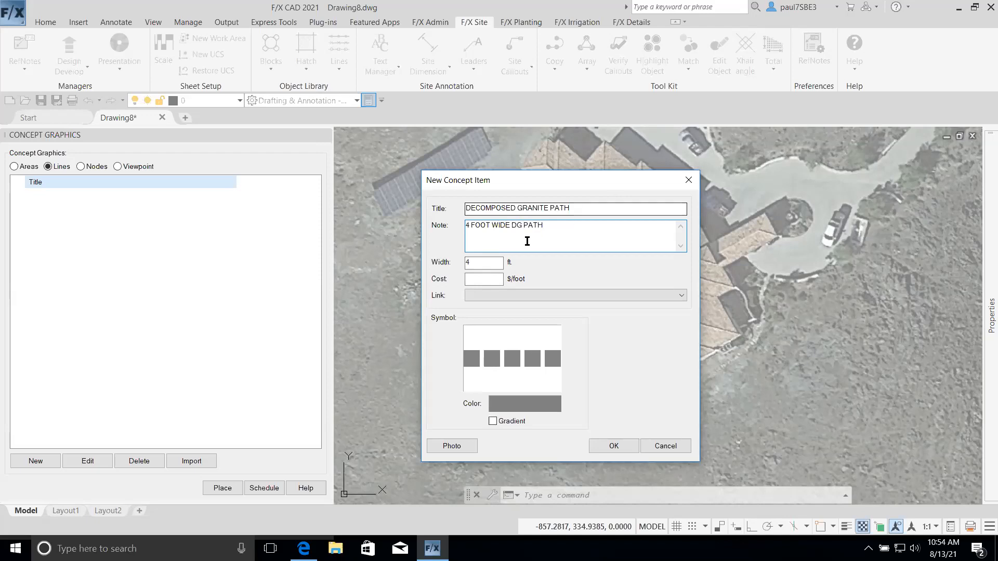
click(484, 279)
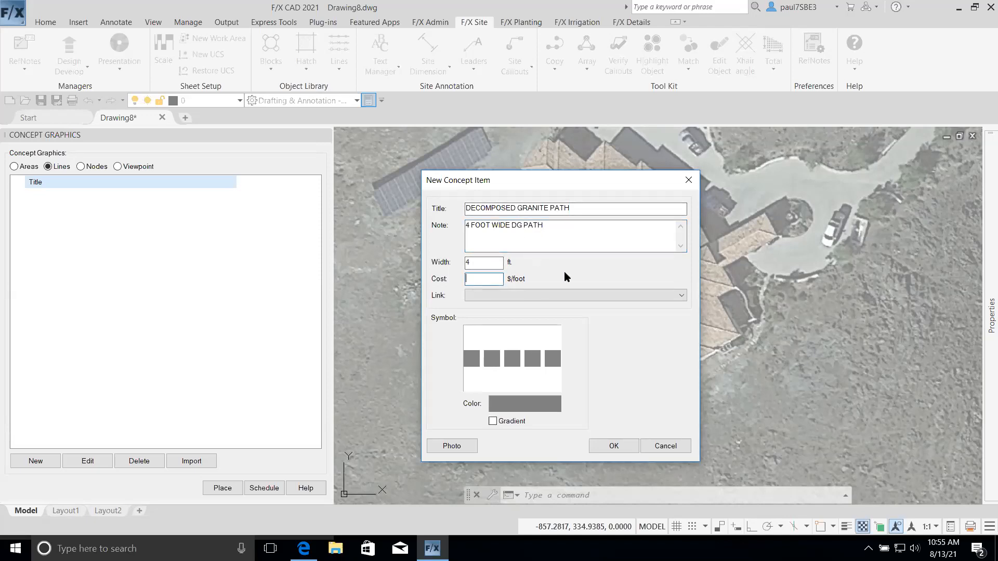
text(10)
Set the path symbol's color to true color 234,215,153 and save the new concept item
click(538, 397)
mouse_move(583, 270)
mouse_down()
mouse_move(587, 291)
mouse_move(591, 271)
mouse_up()
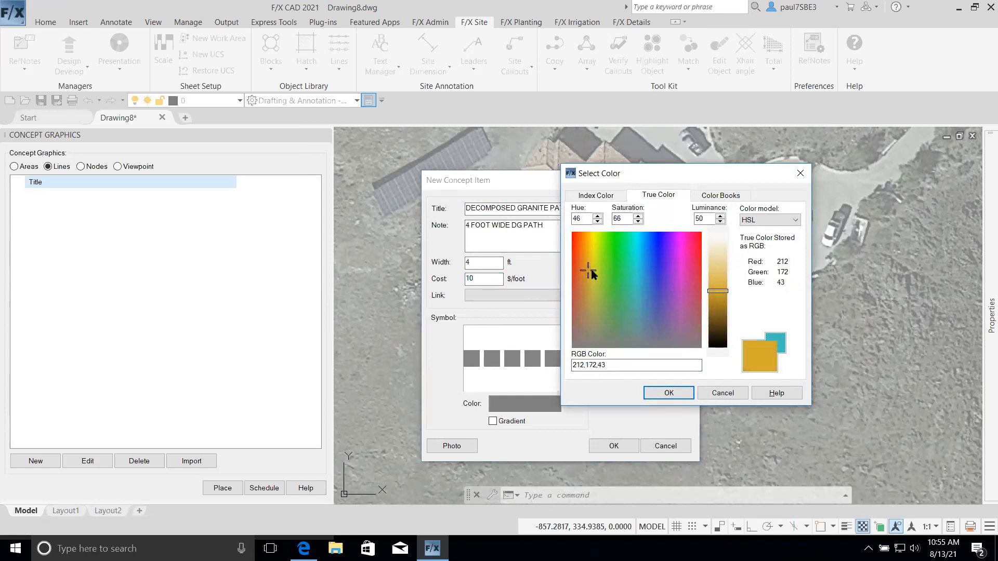
drag(720, 264, 719, 247)
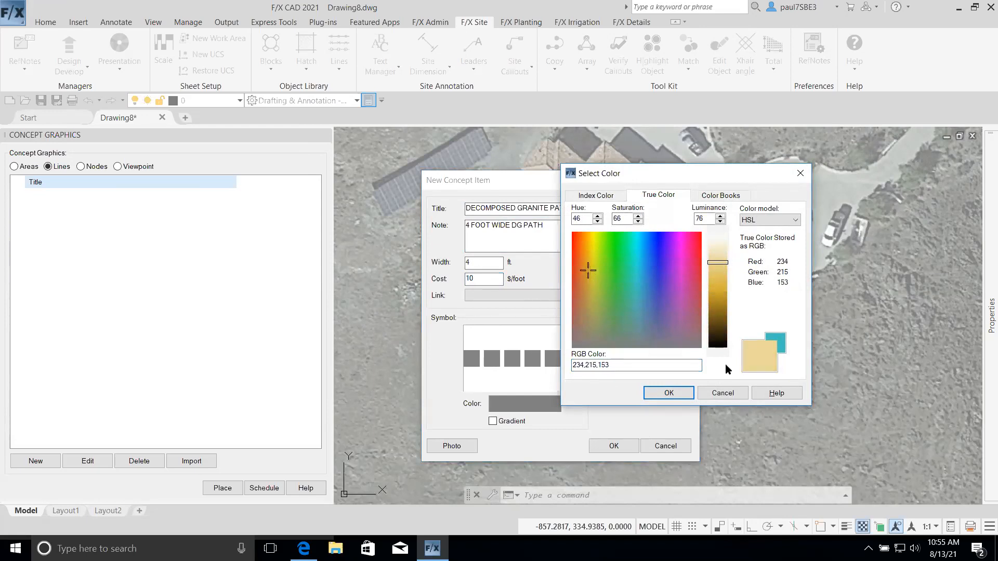
click(667, 393)
click(606, 445)
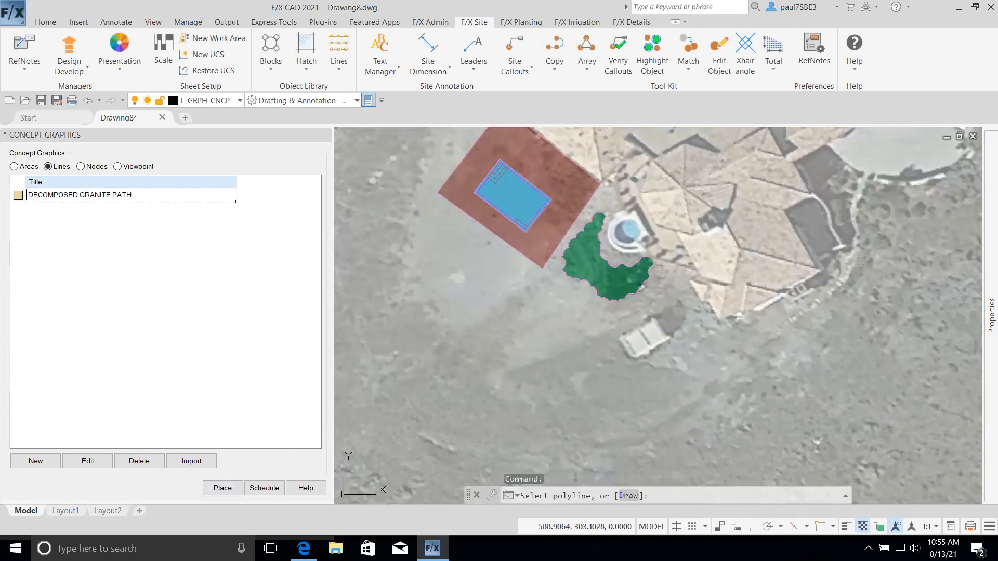
Draw the decomposed granite path as a curving polyline around the house's southeast side, ending at the small white structure
click(844, 275)
click(817, 305)
click(783, 330)
click(758, 341)
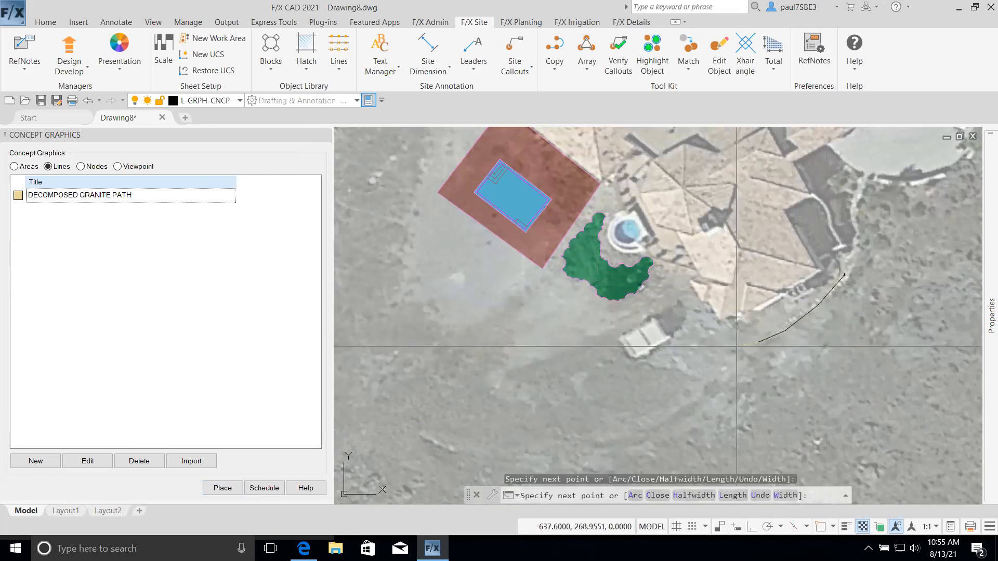
click(718, 345)
click(681, 339)
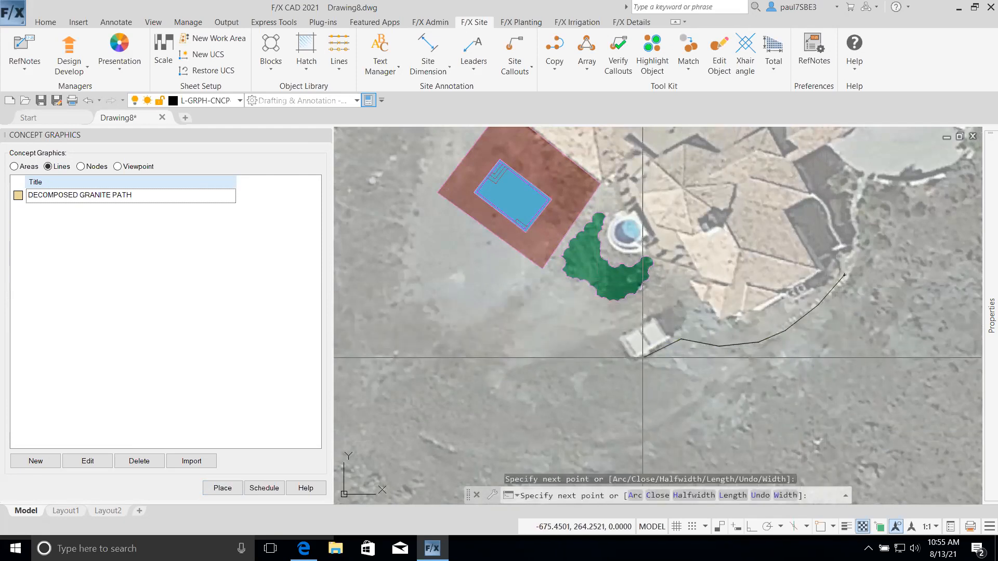
key(Return)
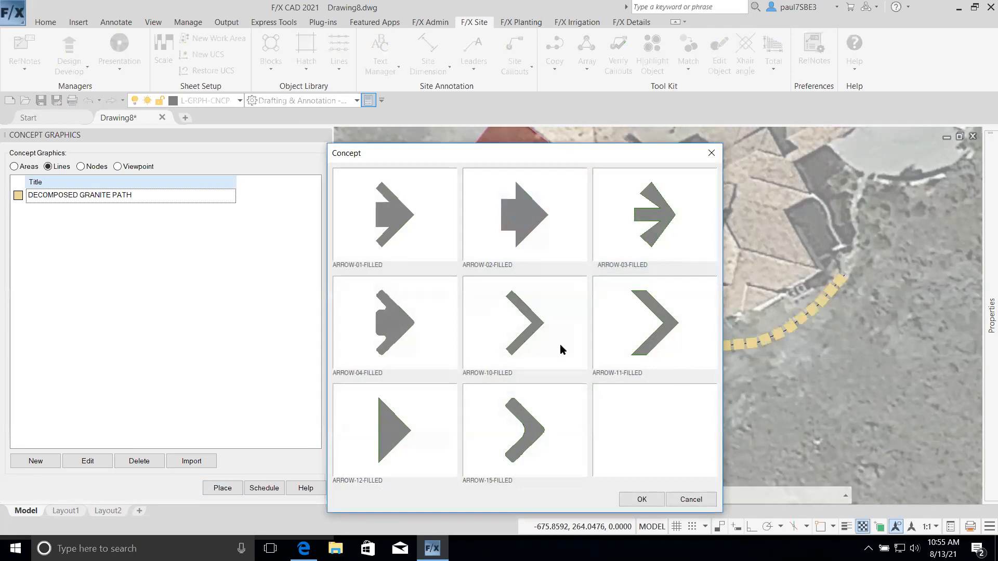
click(544, 268)
click(652, 498)
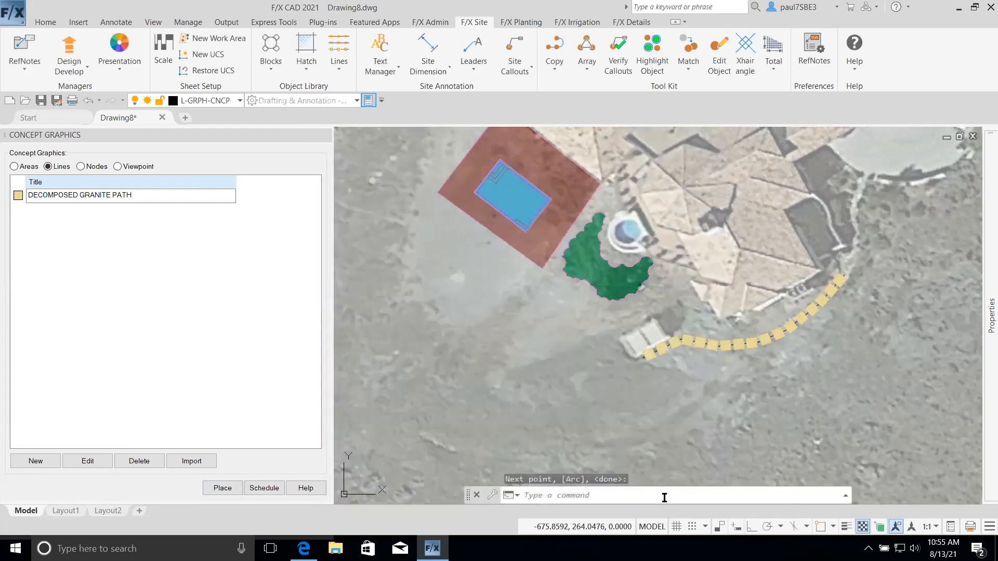
scroll(730, 393, down, 5)
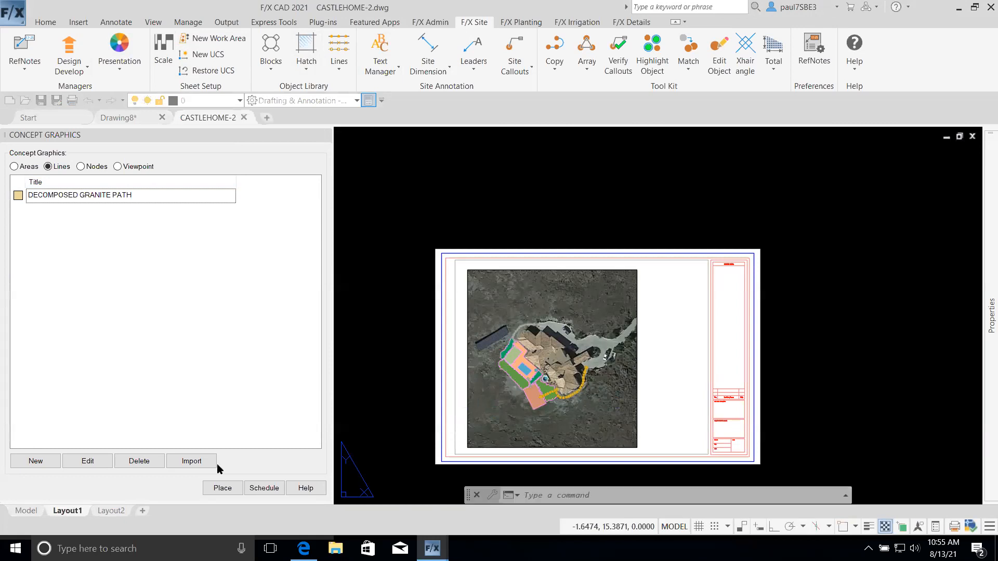
Inspect the concept areas in the CASTLEHOME-2 model space around the pool and patio, and list its node concept items
click(26, 510)
scroll(581, 431, up, 3)
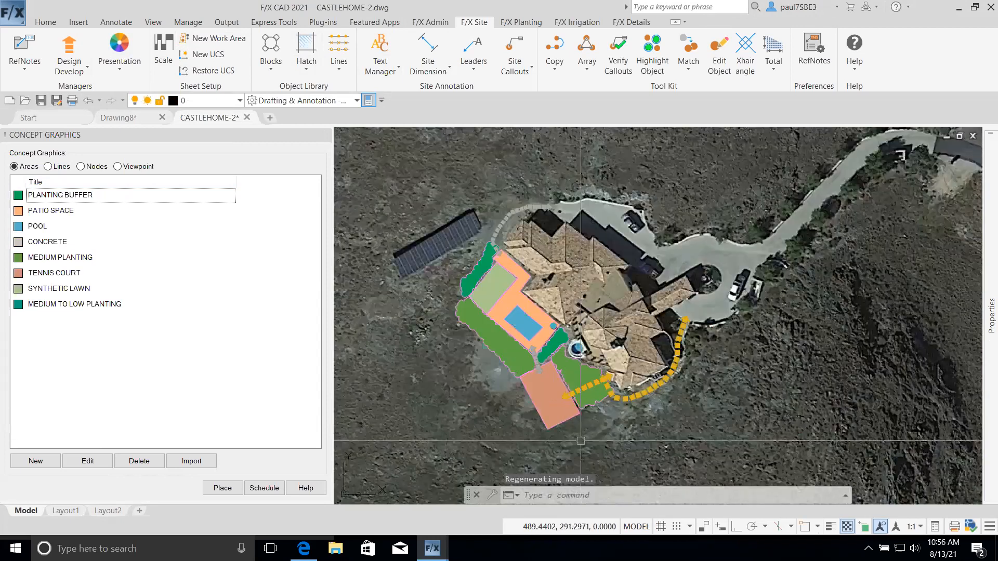
scroll(598, 390, up, 2)
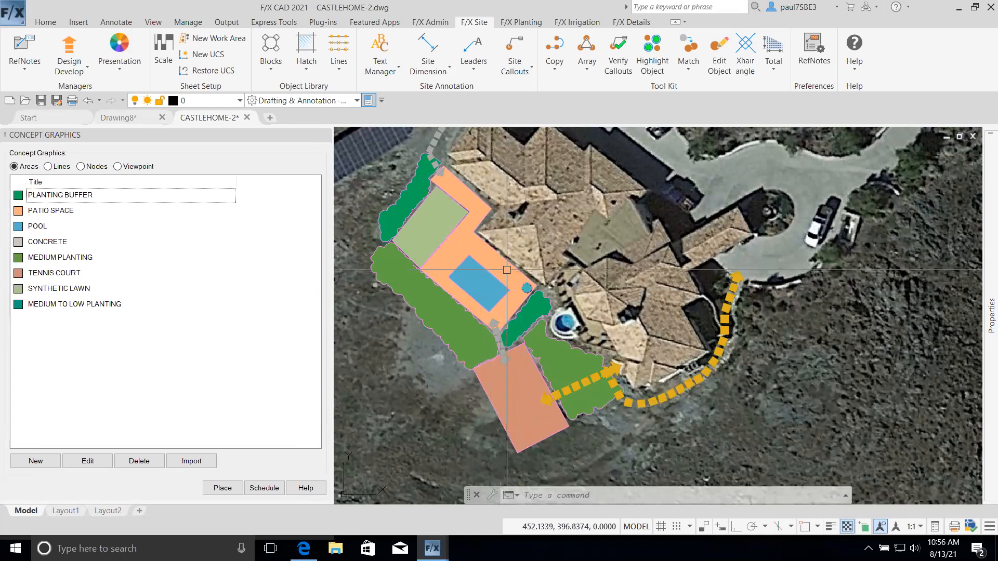
scroll(526, 288, up, 5)
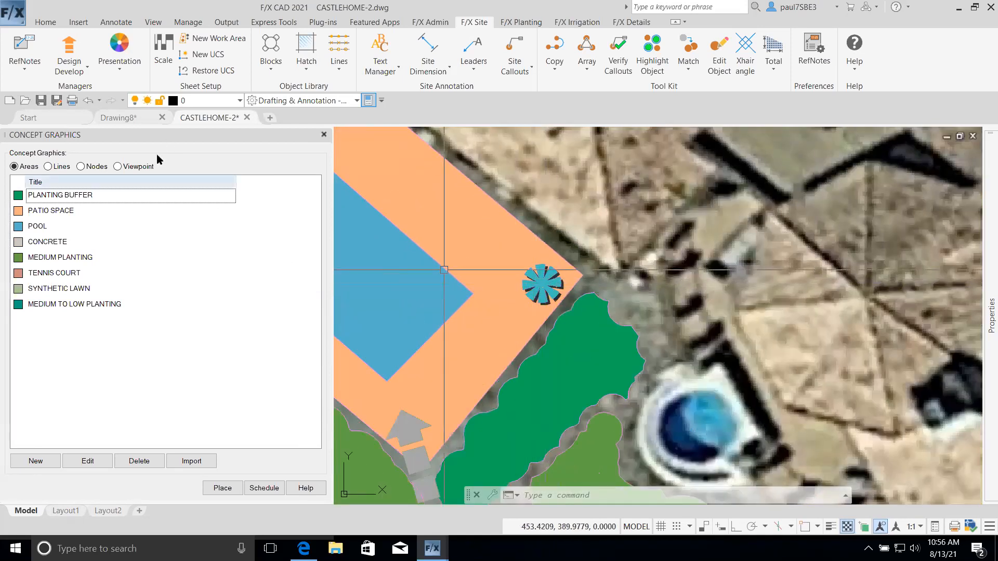
click(106, 166)
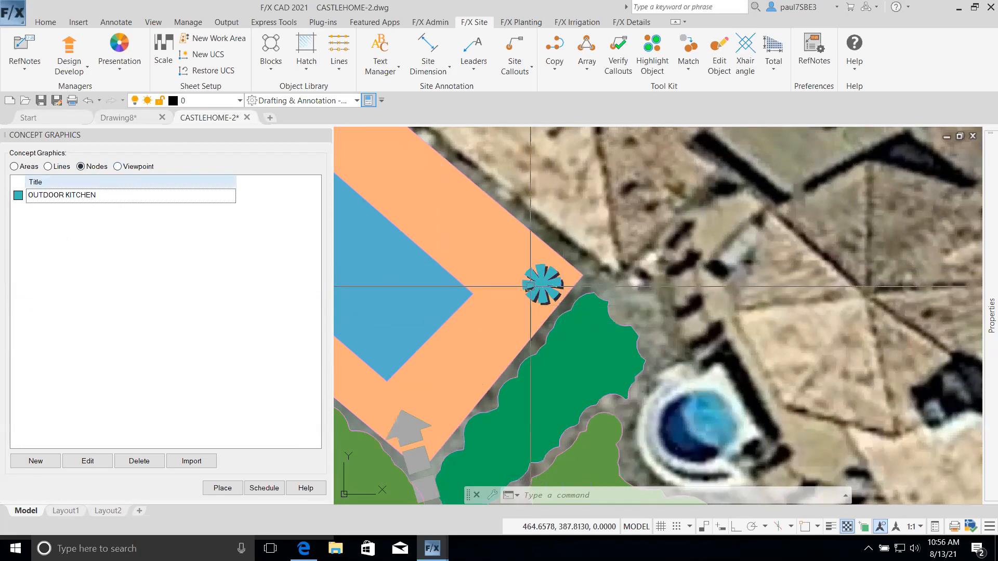
click(44, 460)
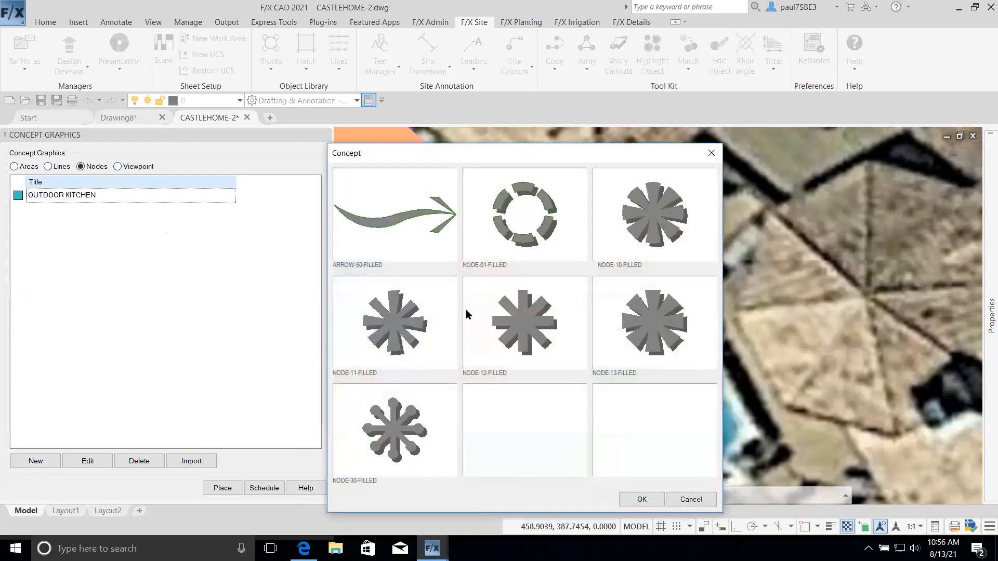
click(651, 207)
click(640, 500)
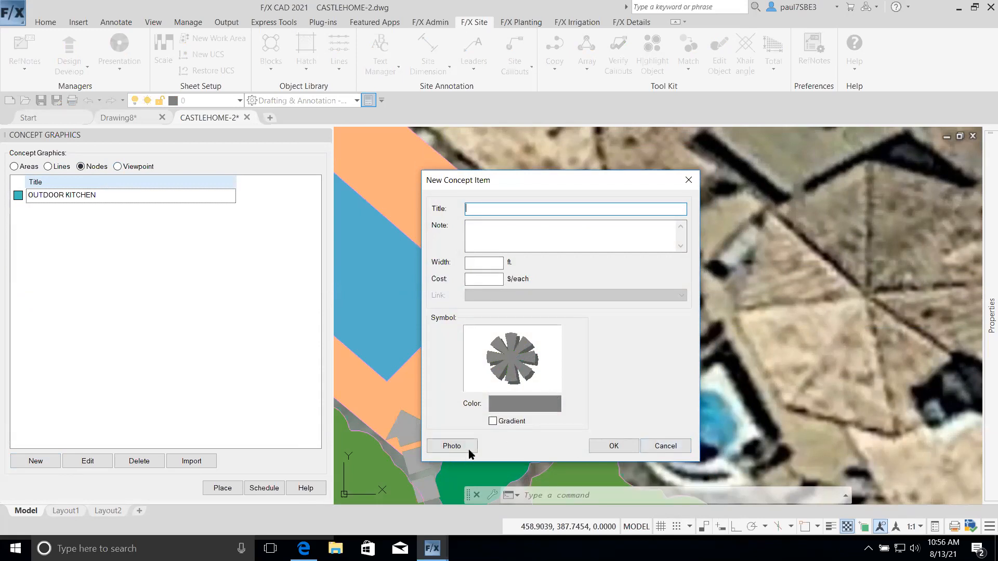
click(661, 446)
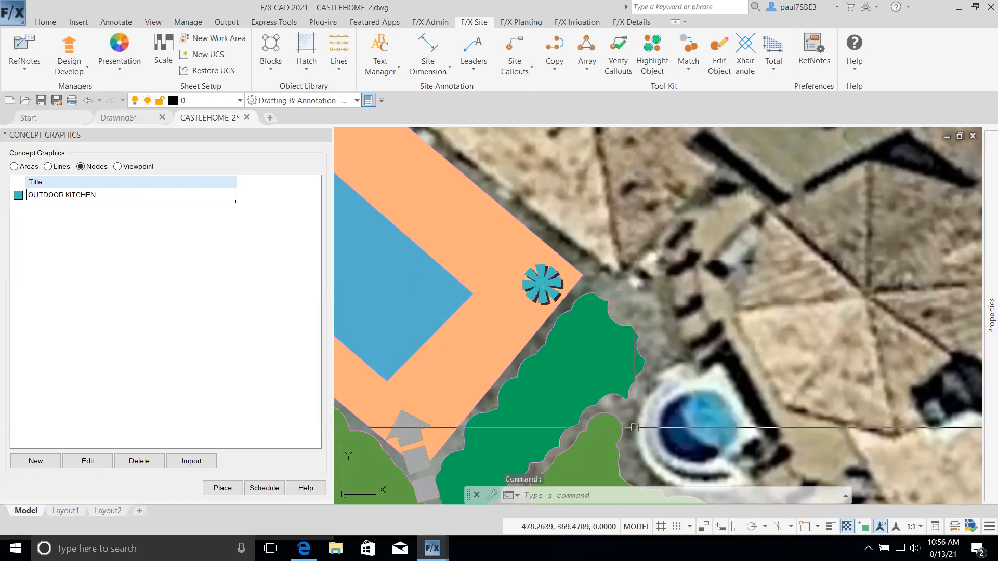
scroll(635, 425, down, 4)
scroll(634, 425, down, 3)
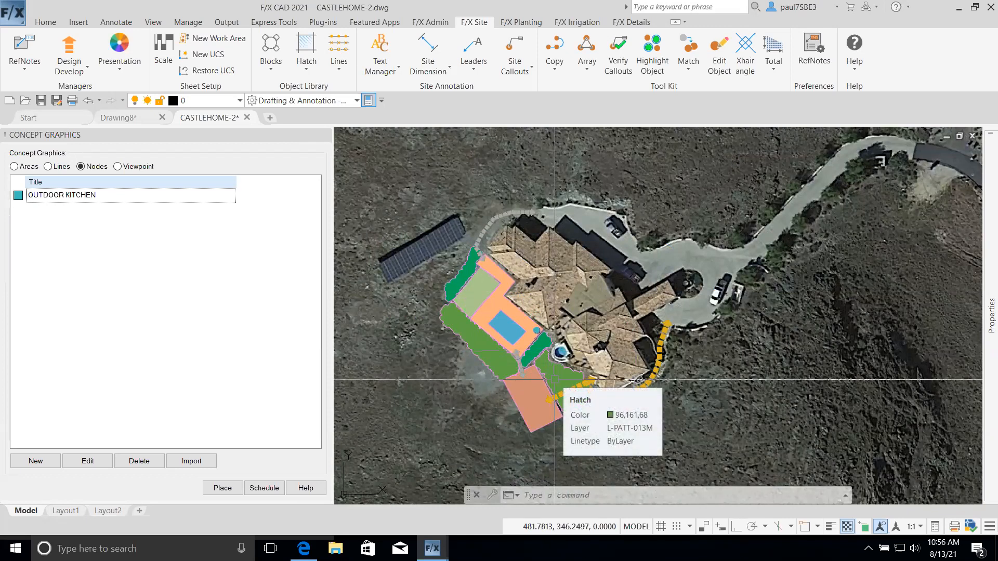
scroll(555, 379, up, 3)
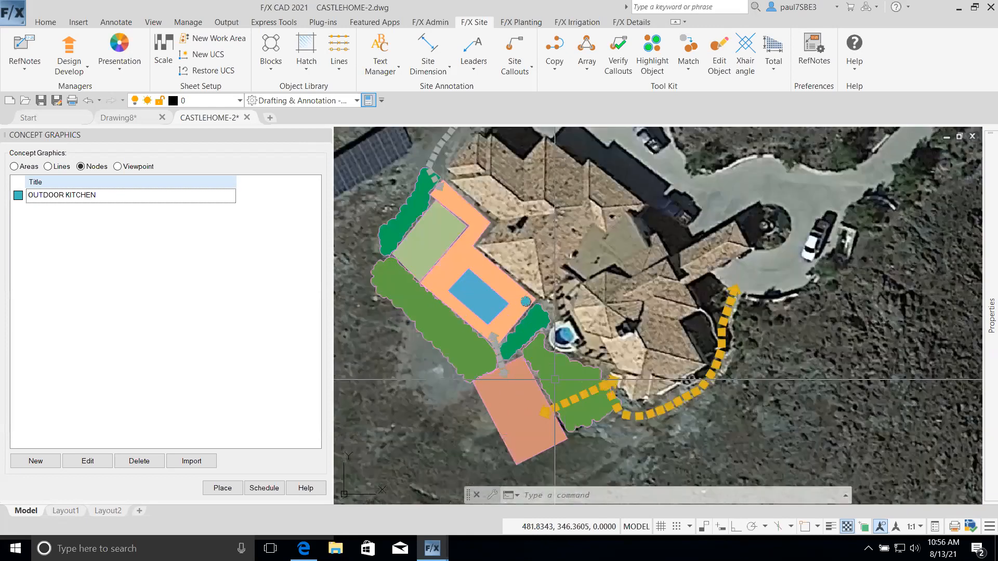
scroll(566, 370, down, 3)
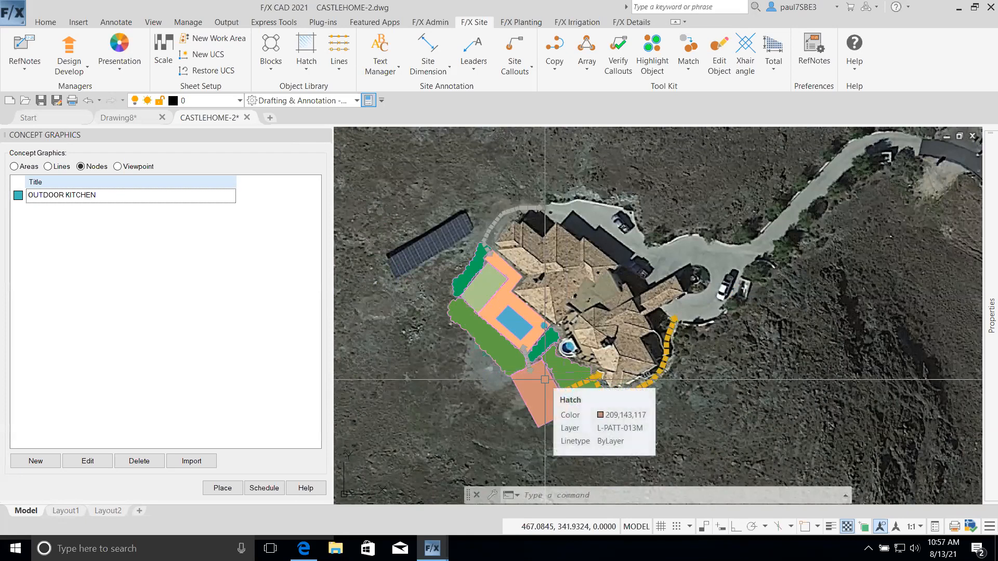
Place a concept graphics schedule with quantities, photos and costs on Layout1, in the blank area beside the plan viewport
click(68, 511)
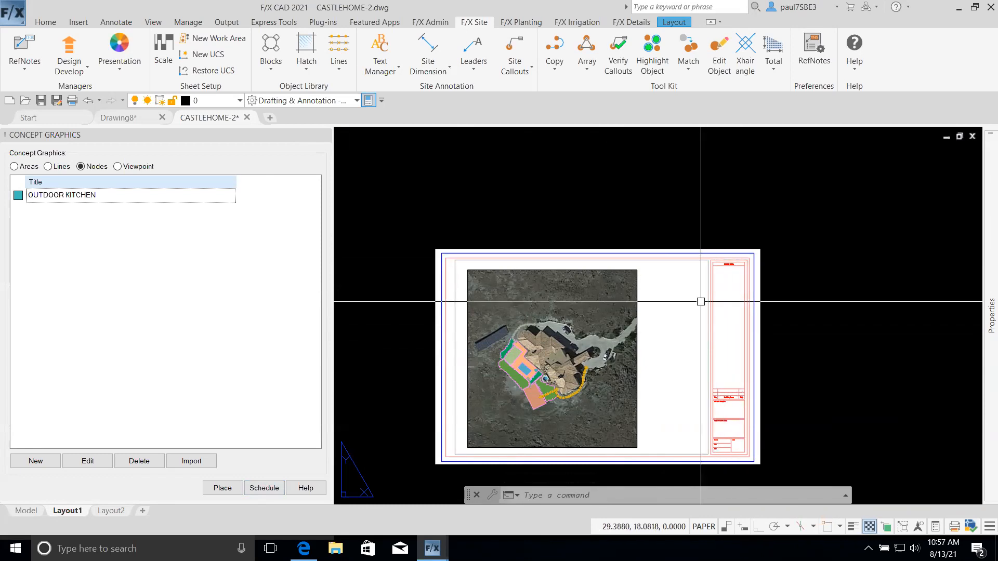
scroll(700, 301, up, 2)
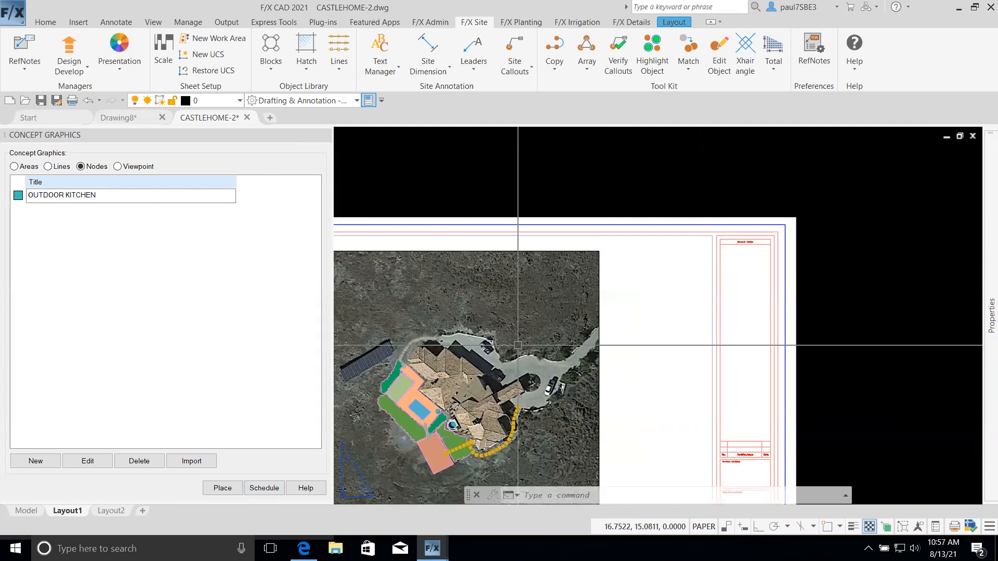
click(265, 488)
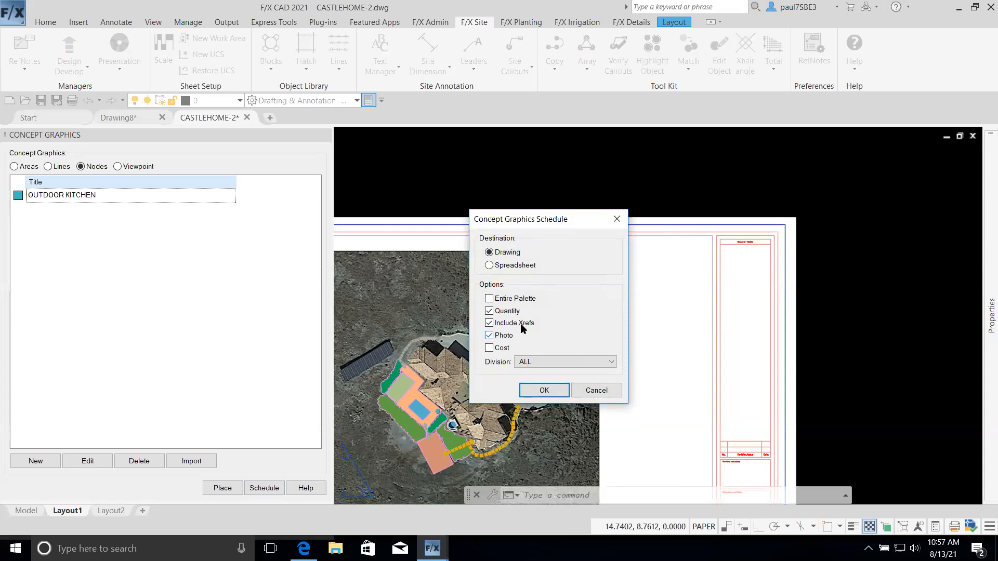
click(492, 327)
click(532, 390)
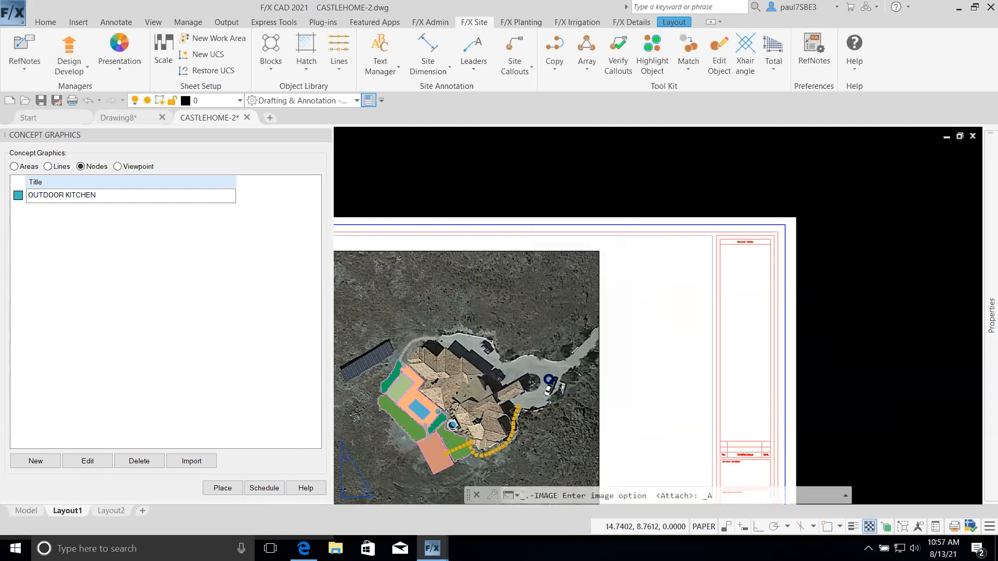
click(606, 255)
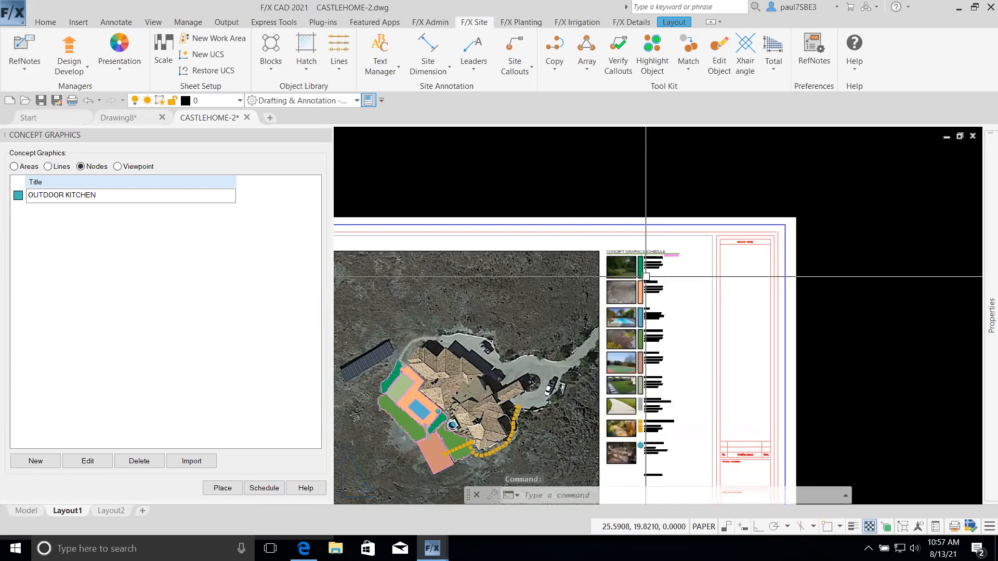
Examine each schedule entry's photo, takeoff, unit cost and total, from the planting buffer down to the overall total
scroll(648, 281, up, 6)
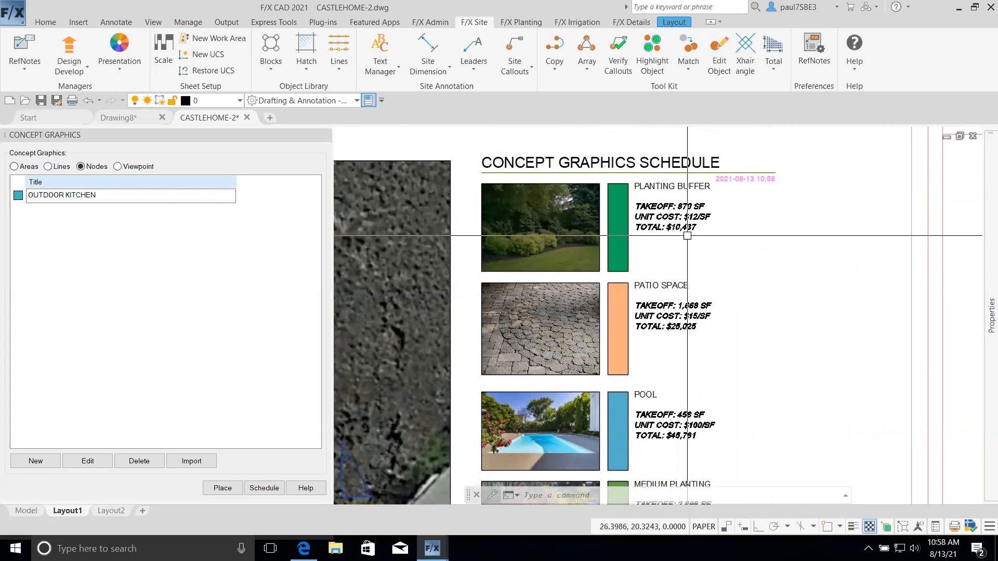
middle_drag(688, 306, 681, 229)
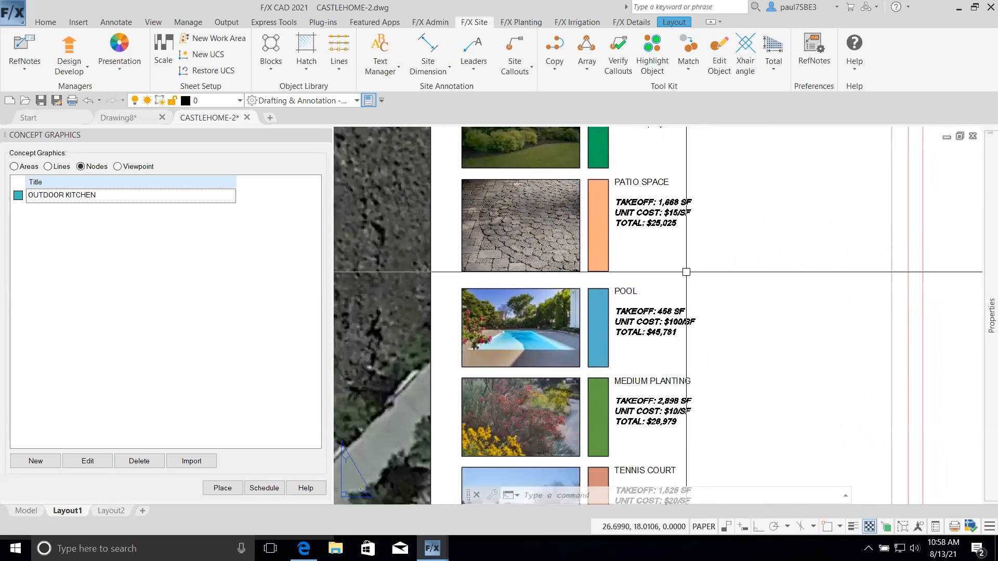
middle_drag(718, 364, 726, 275)
middle_drag(721, 367, 733, 285)
mouse_move(726, 354)
middle_down()
mouse_move(722, 300)
mouse_move(686, 246)
mouse_move(666, 181)
middle_up()
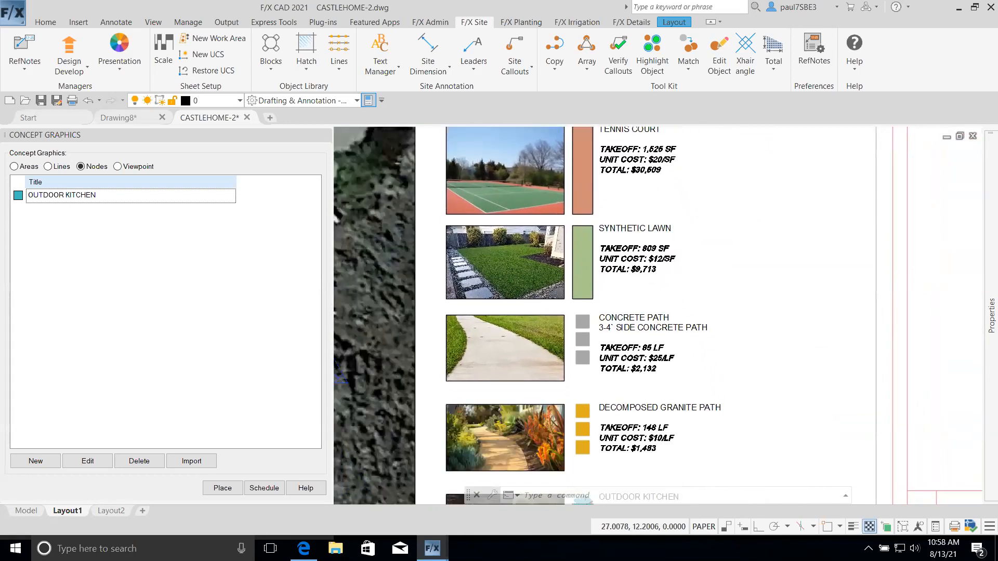
middle_drag(726, 354, 716, 282)
middle_drag(742, 403, 760, 352)
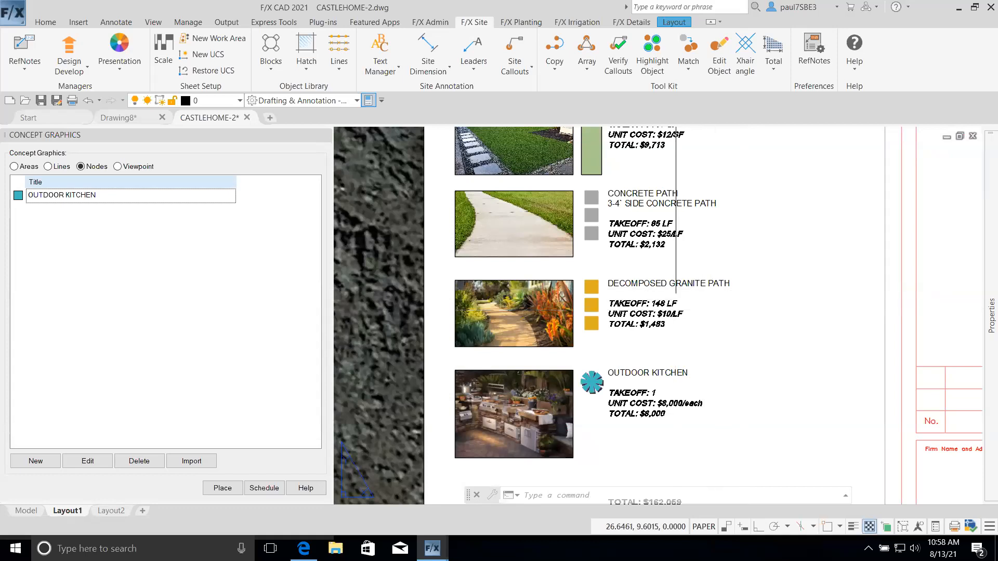
middle_drag(717, 397, 710, 275)
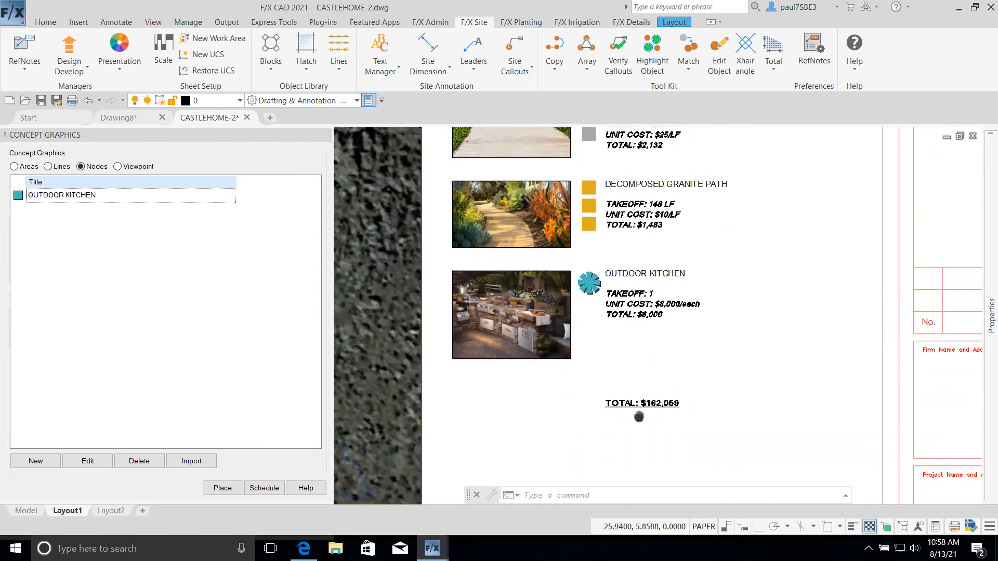
scroll(639, 415, up, 4)
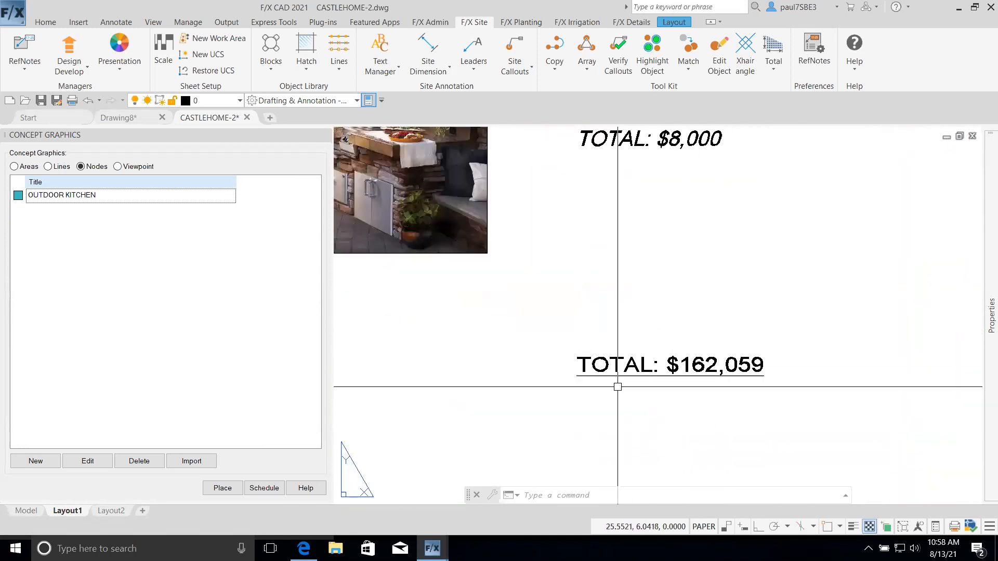
scroll(734, 363, down, 5)
scroll(733, 364, down, 5)
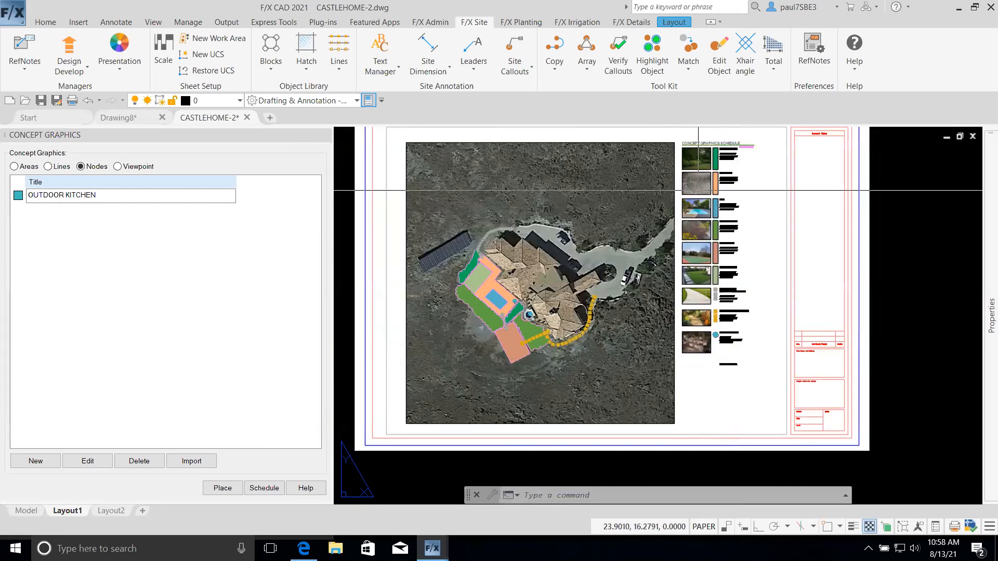
Review the schedule's costs again from the patio space to the grand total, and view the schedule beside the plan on the sheet
scroll(719, 222, up, 6)
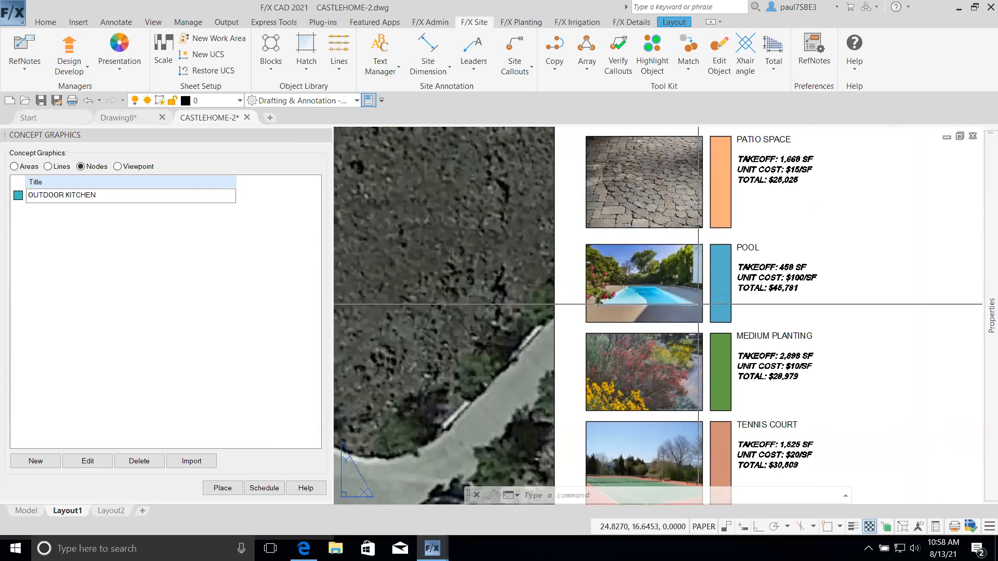
scroll(697, 305, down, 2)
middle_drag(699, 302, 683, 140)
middle_drag(706, 327, 701, 181)
scroll(734, 387, up, 4)
scroll(718, 344, up, 1)
scroll(718, 344, down, 8)
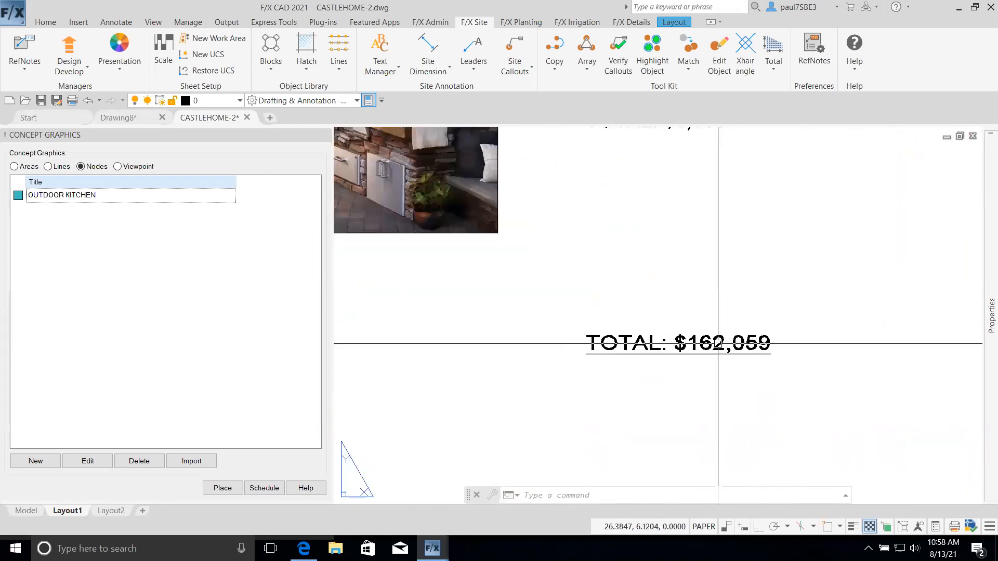
scroll(718, 344, down, 6)
scroll(718, 344, up, 2)
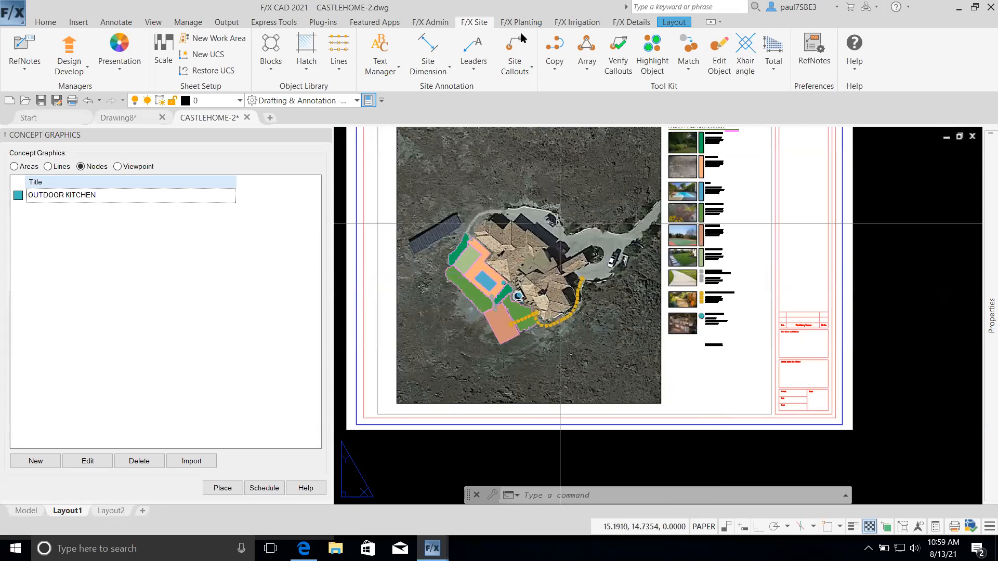
Save the WEB-0813 project as a template named CONCEPT GRAPH and close the project list
click(430, 21)
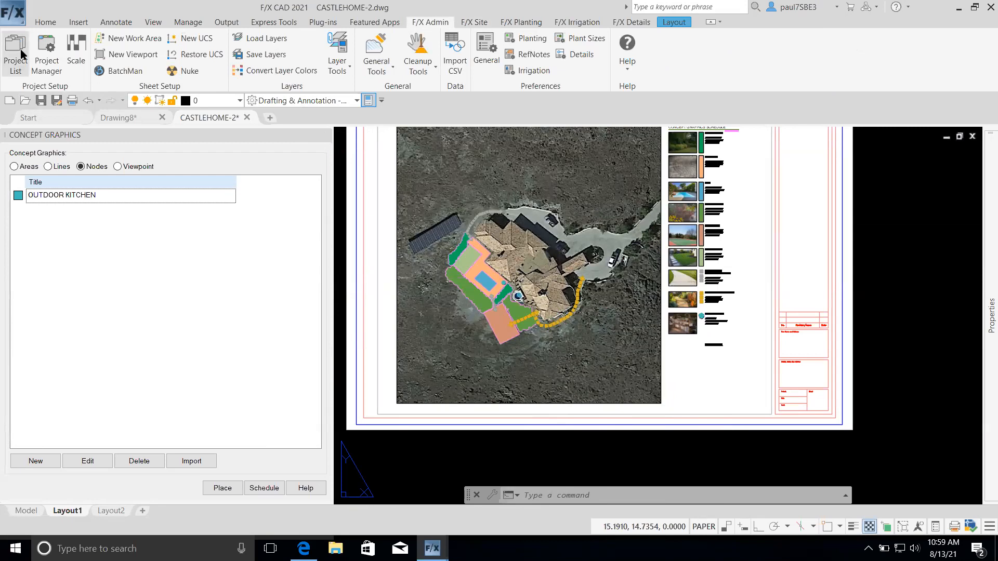
click(15, 52)
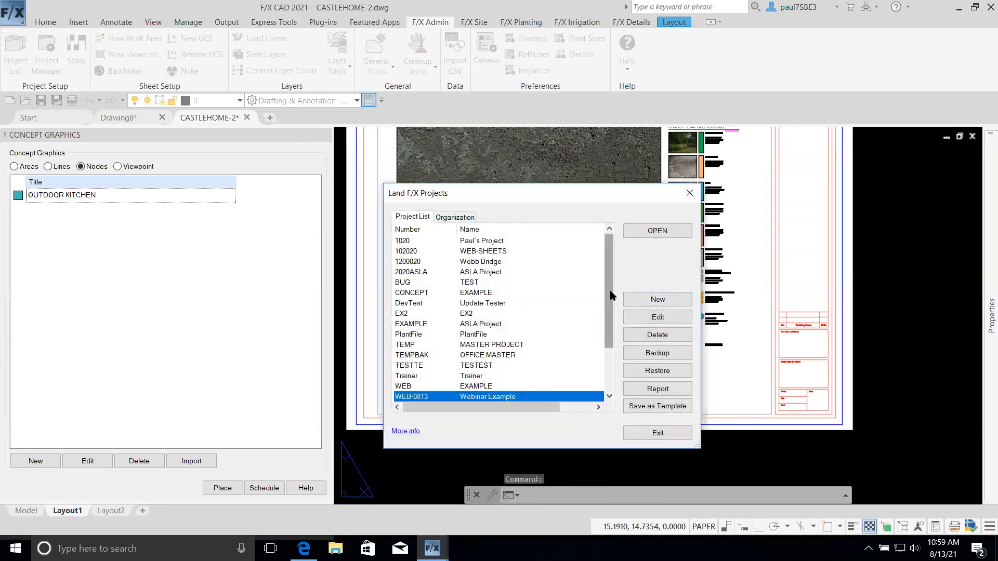
scroll(611, 295, down, 2)
click(650, 408)
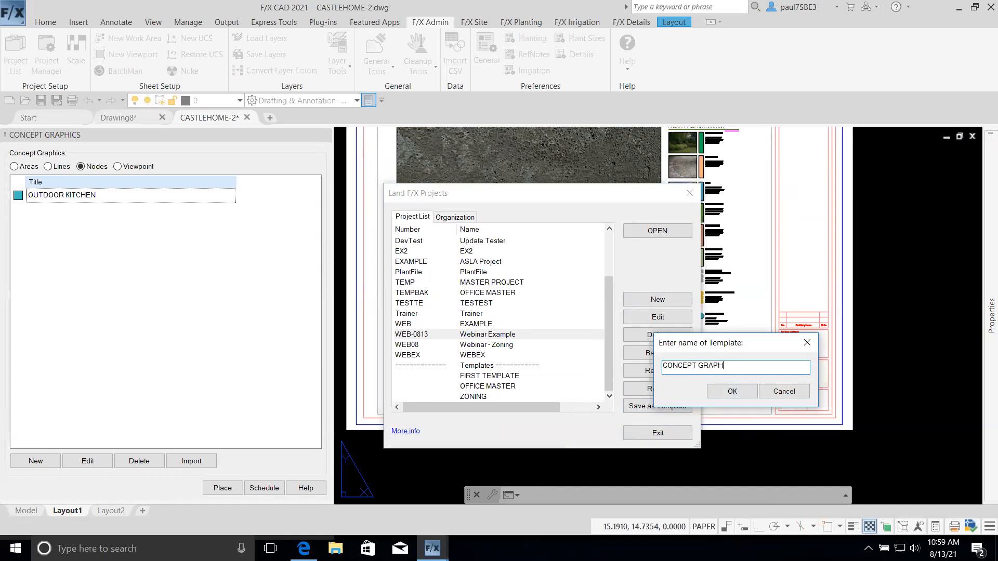
click(732, 392)
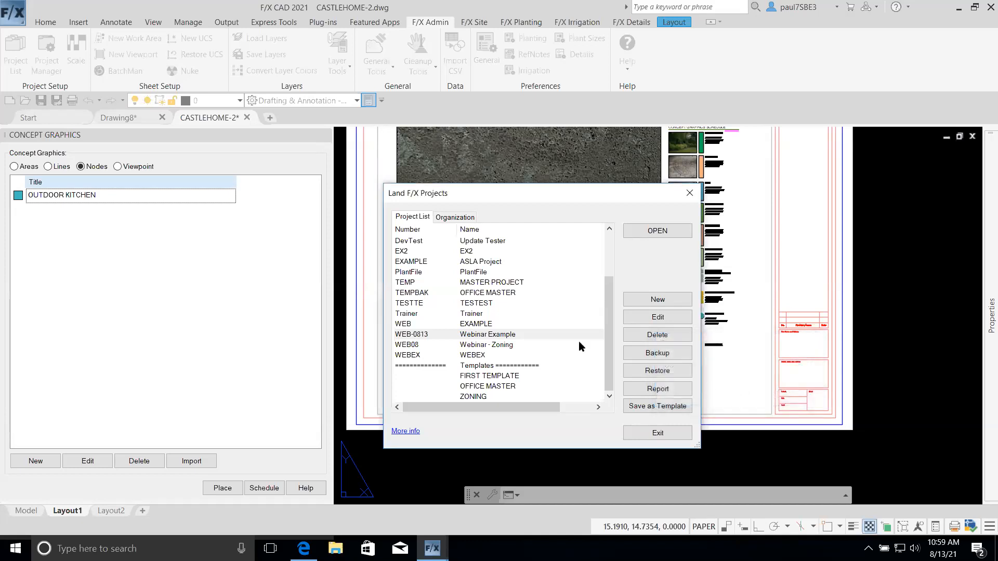
click(567, 345)
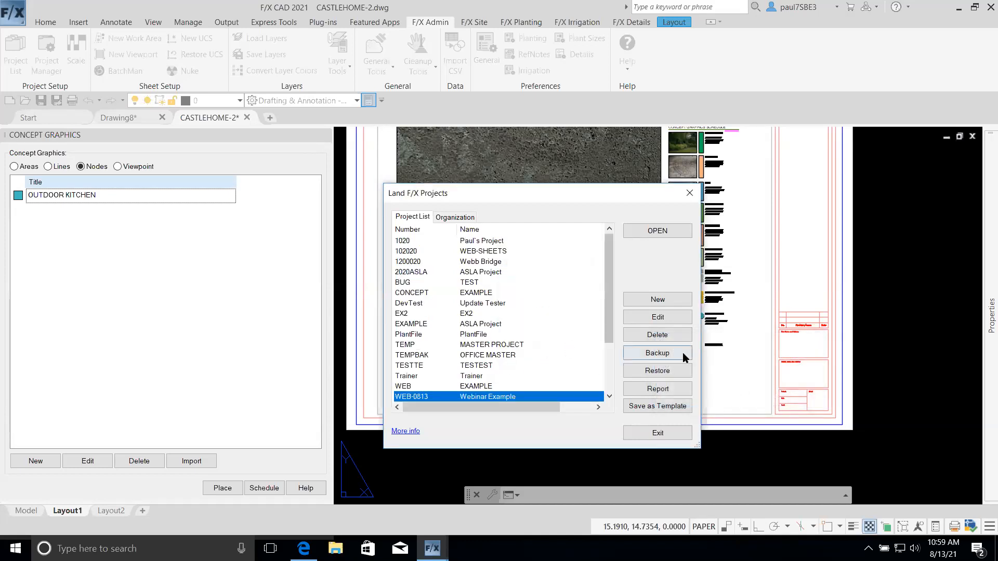
click(657, 433)
middle_drag(626, 367, 644, 418)
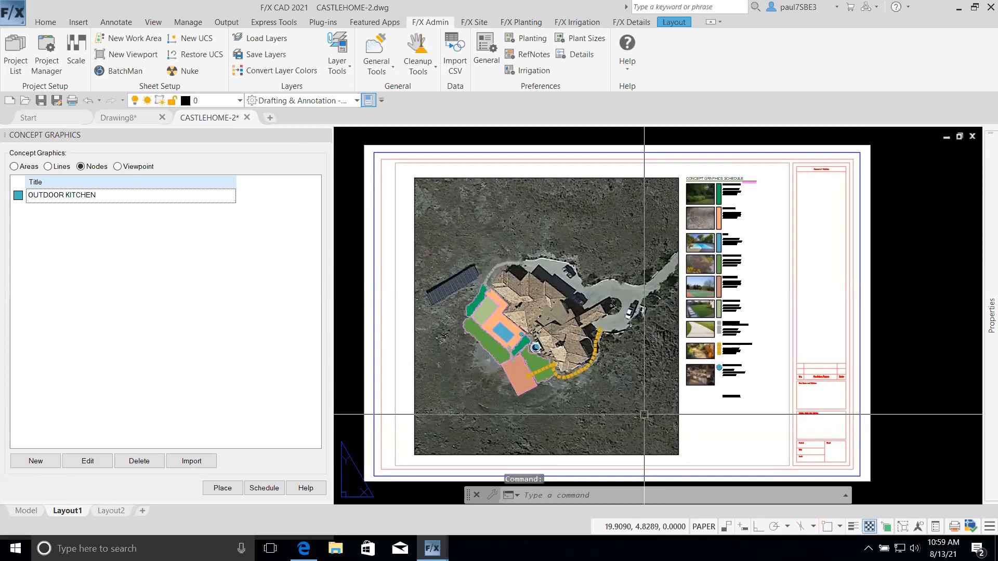
key(ctrl+p)
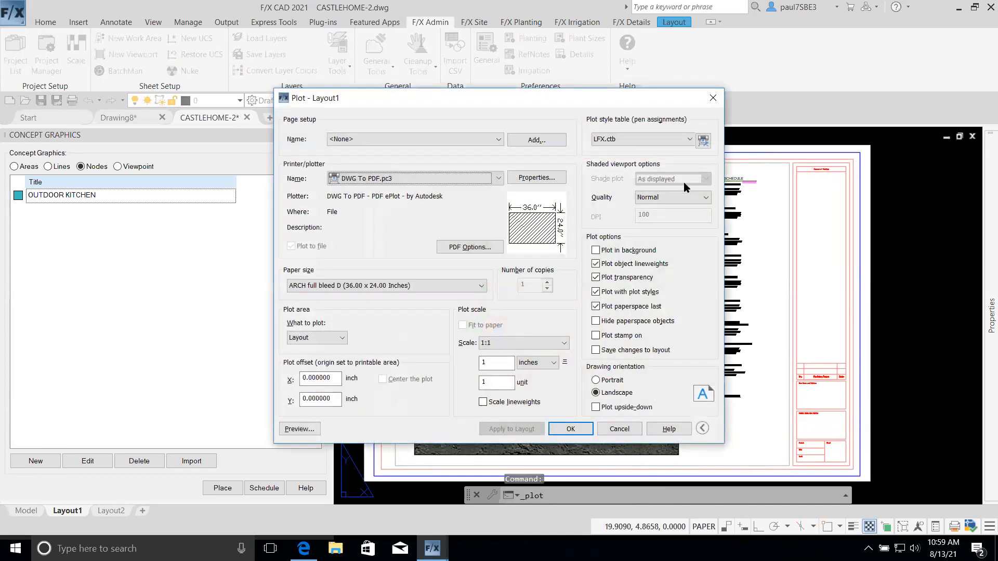
click(571, 428)
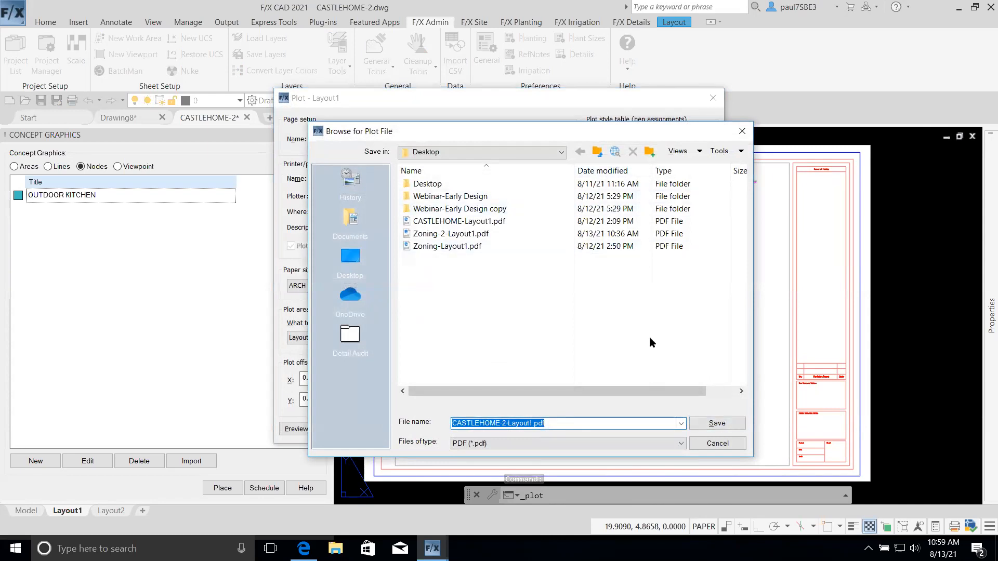
mouse_move(671, 132)
mouse_down()
mouse_move(395, 94)
mouse_move(392, 103)
mouse_move(720, 145)
mouse_move(671, 133)
mouse_up()
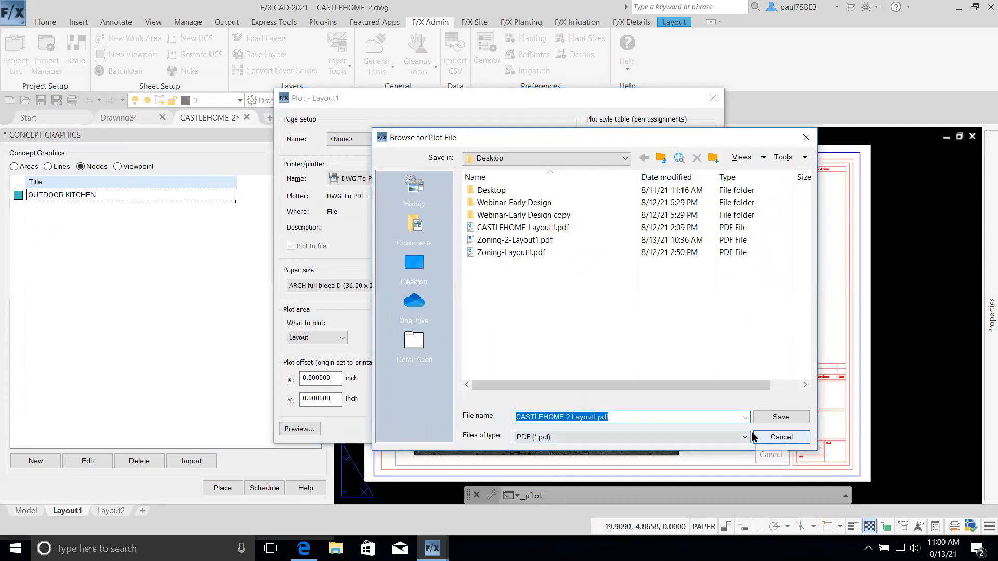
click(781, 437)
click(658, 429)
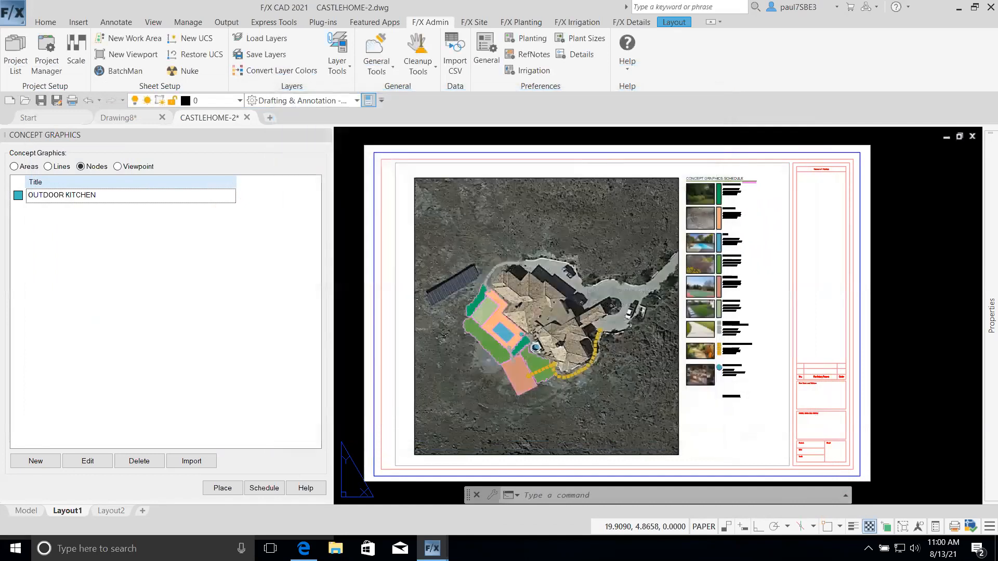